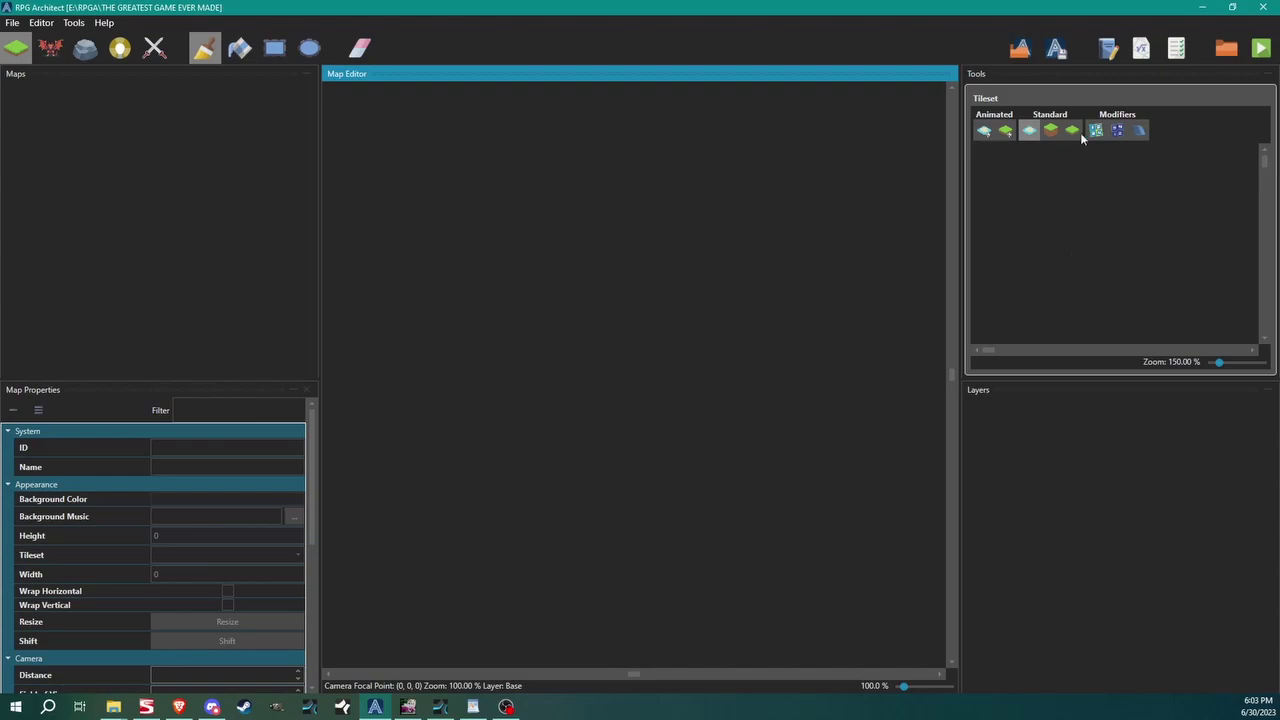
Select the second Standard ground tile in the Tileset panel, then focus the Maps list
{"action": "left_click", "coordinate": [1049, 136]}
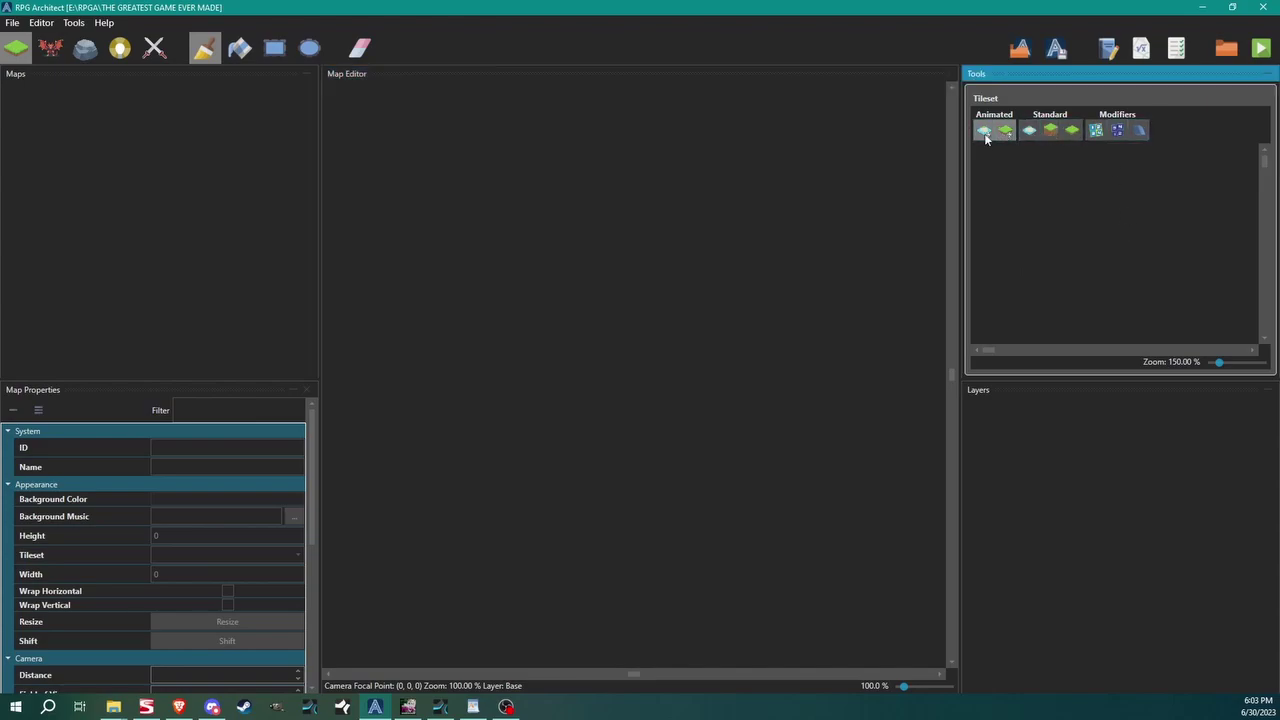
{"action": "left_click", "coordinate": [1050, 132]}
{"action": "left_click", "coordinate": [521, 290]}
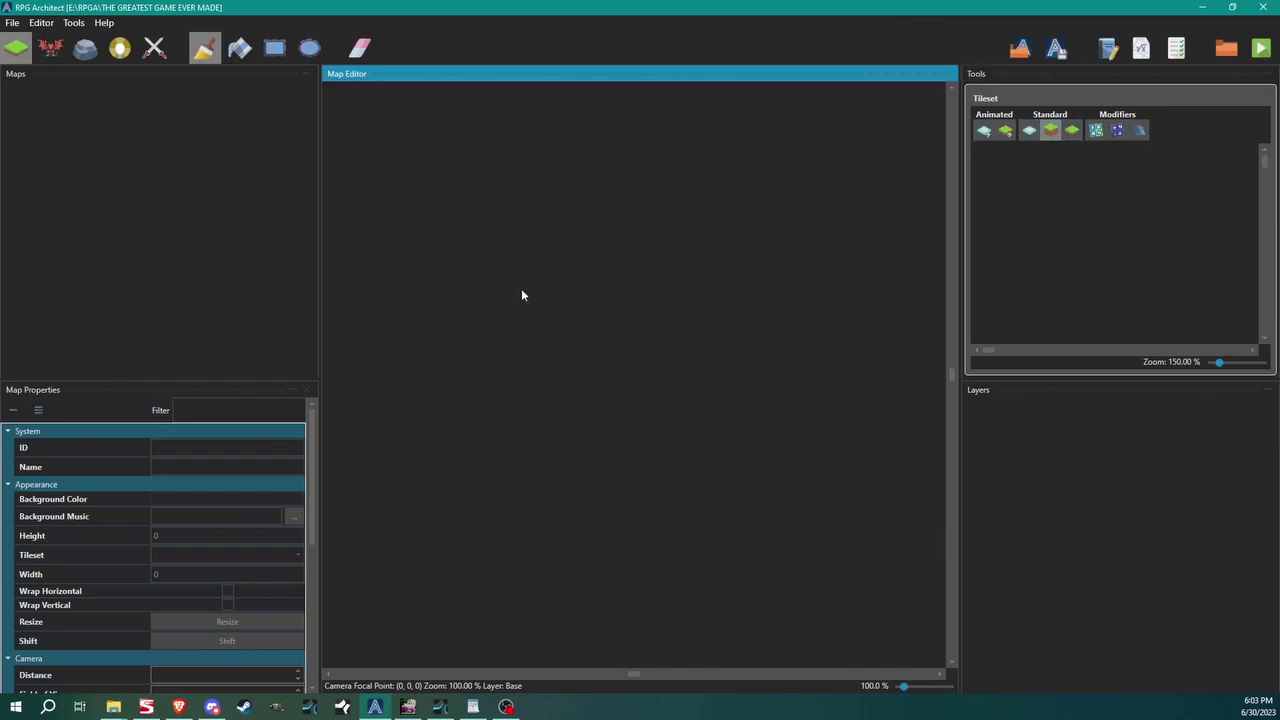
{"action": "left_click", "coordinate": [30, 203]}
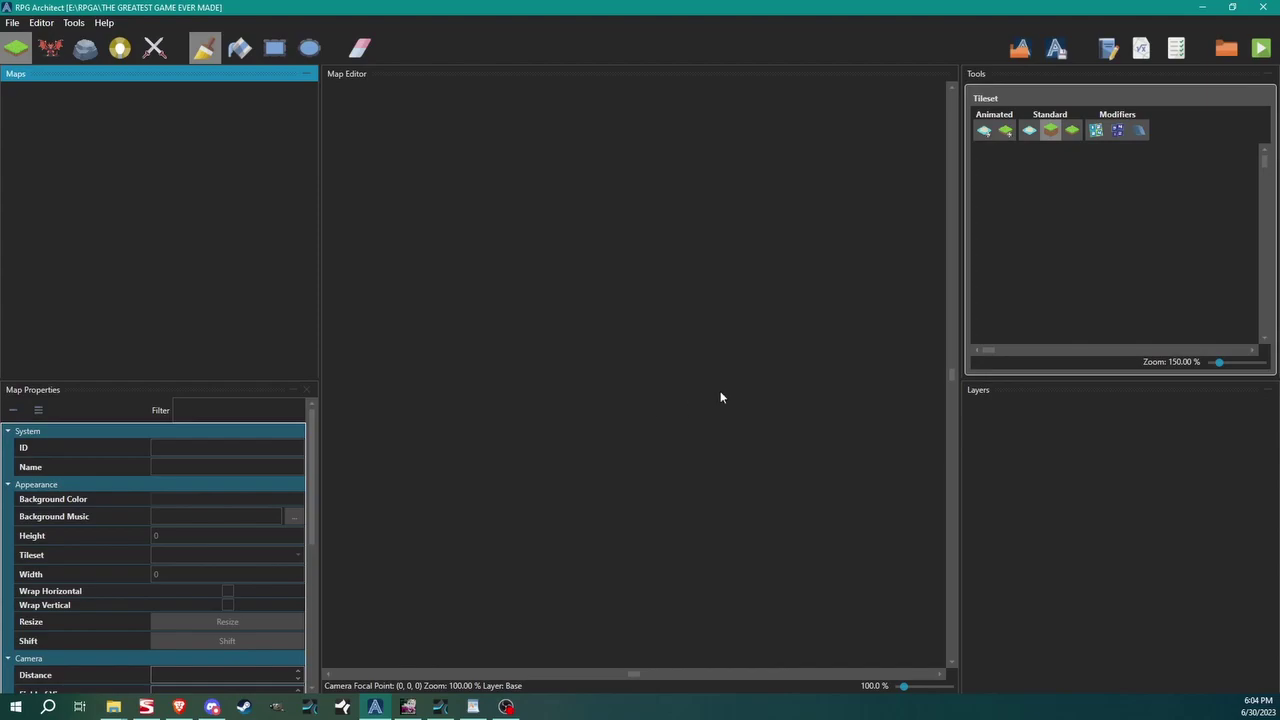
Add a new 20×20 map, New Map 0, from the Maps panel
{"action": "right_click", "coordinate": [140, 151]}
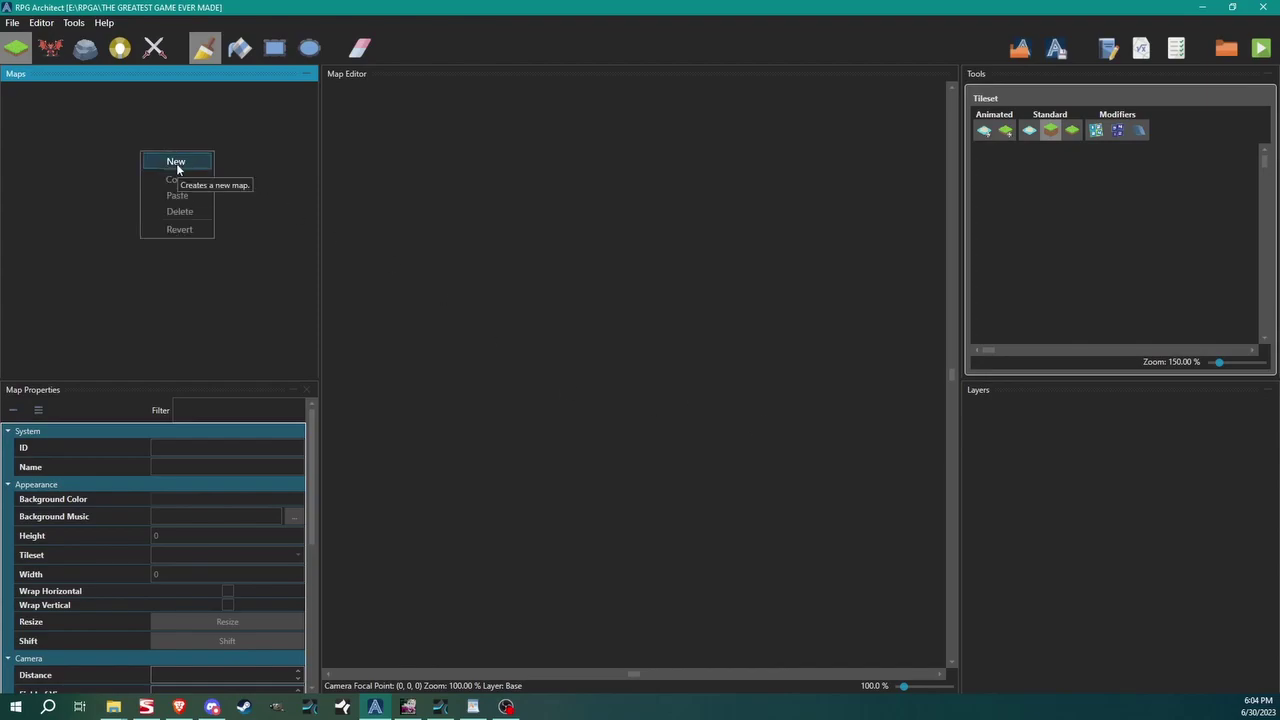
{"action": "left_click", "coordinate": [176, 165]}
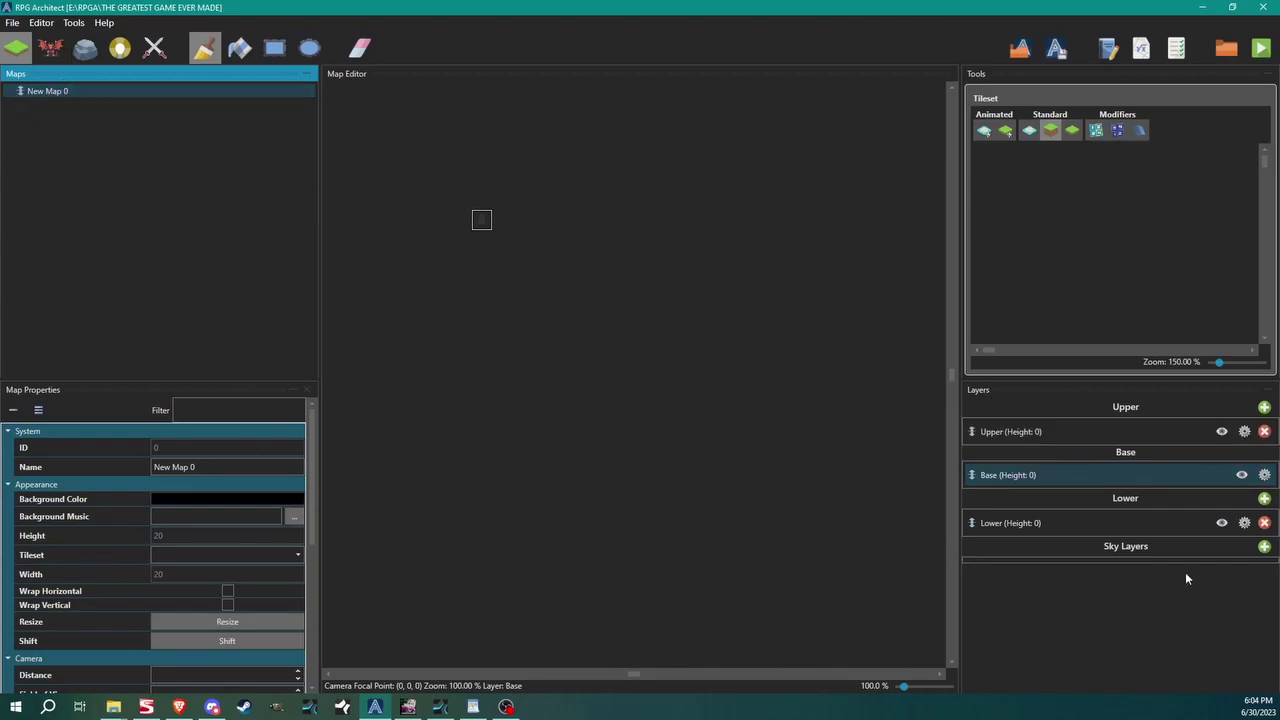
{"action": "middle_click_drag", "start_coordinate": [437, 289], "coordinate": [483, 290]}
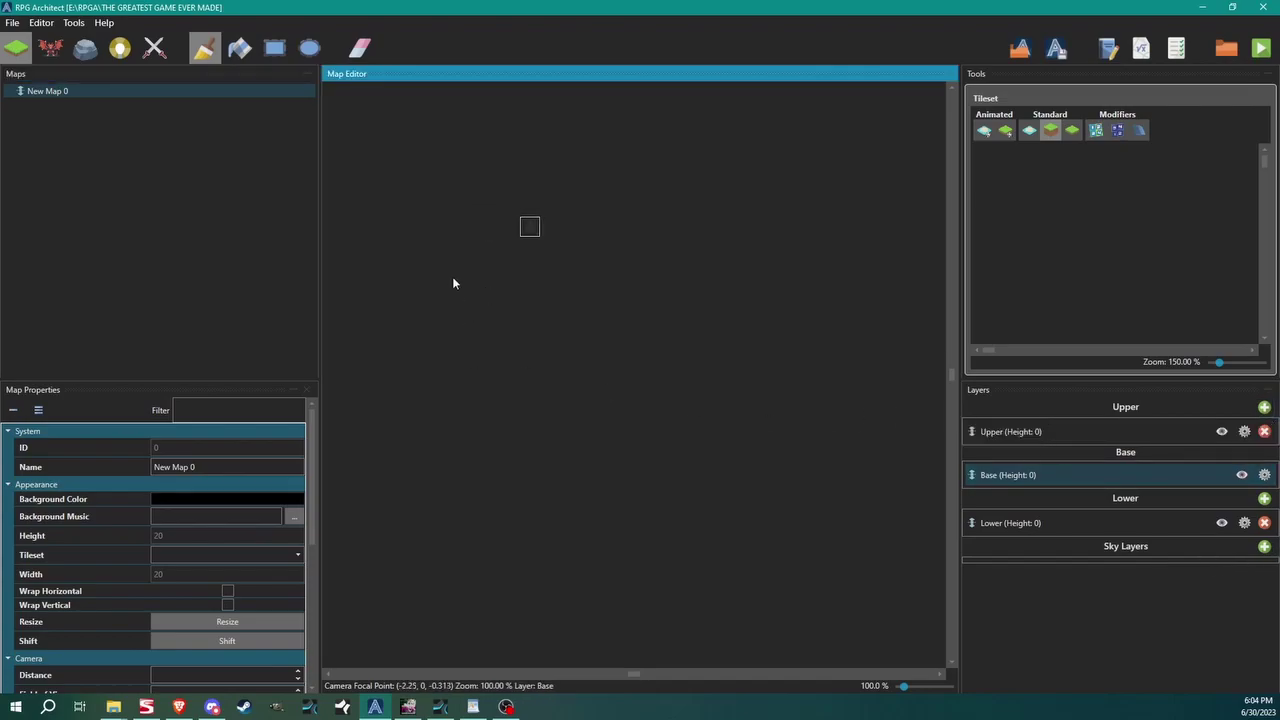
{"action": "middle_click_drag", "start_coordinate": [687, 286], "coordinate": [651, 281]}
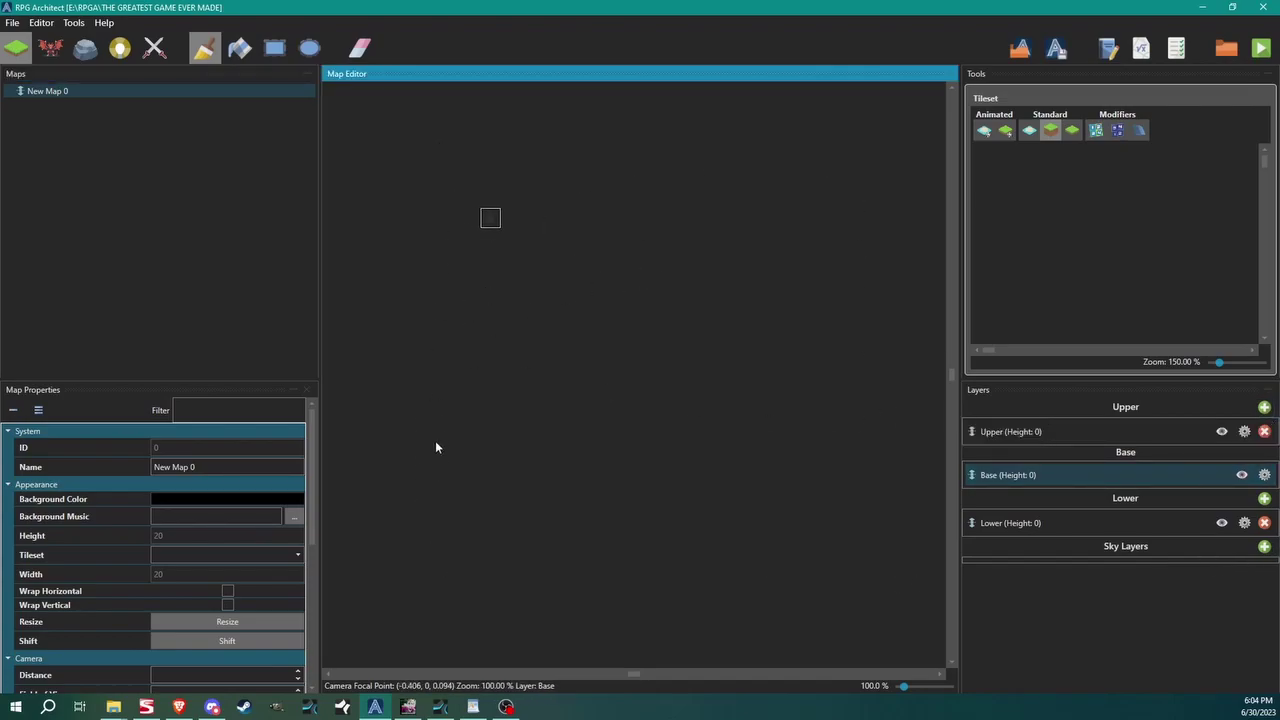
Turn on the Editor grid and centre the gridded map in the view
{"action": "left_click", "coordinate": [42, 23]}
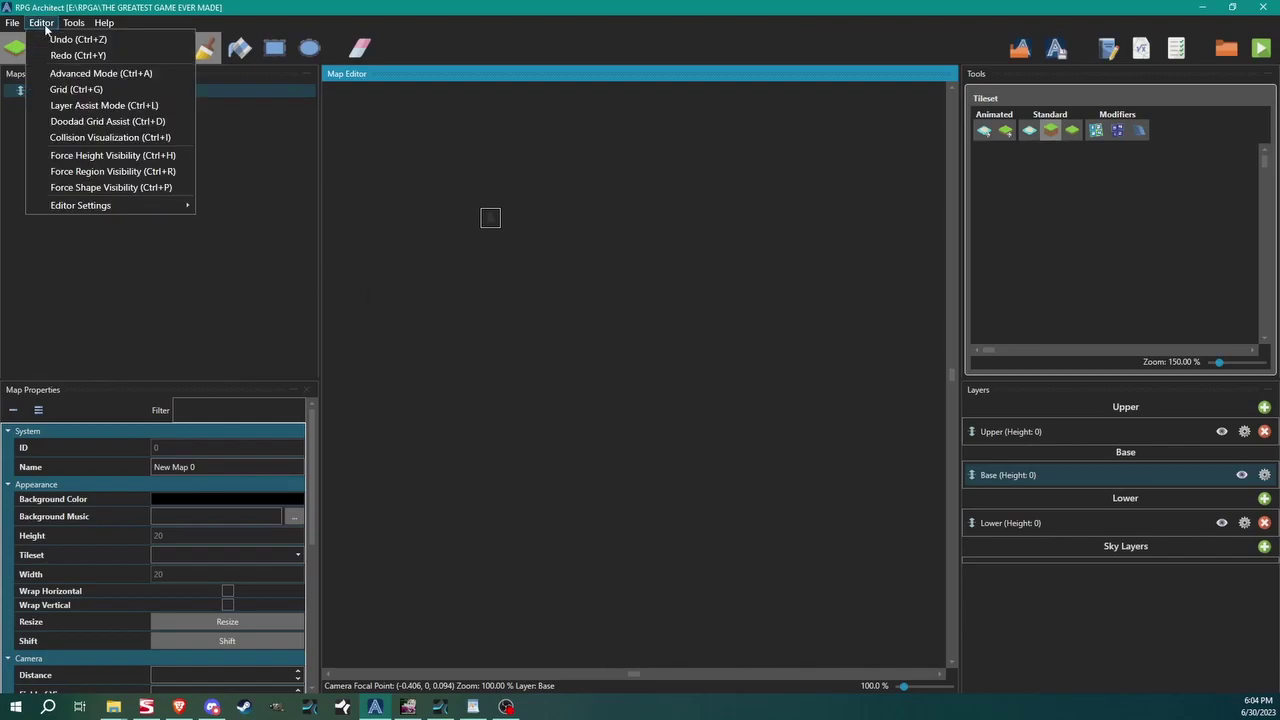
{"action": "left_click", "coordinate": [91, 90]}
{"action": "middle_click_drag", "start_coordinate": [472, 236], "coordinate": [551, 289]}
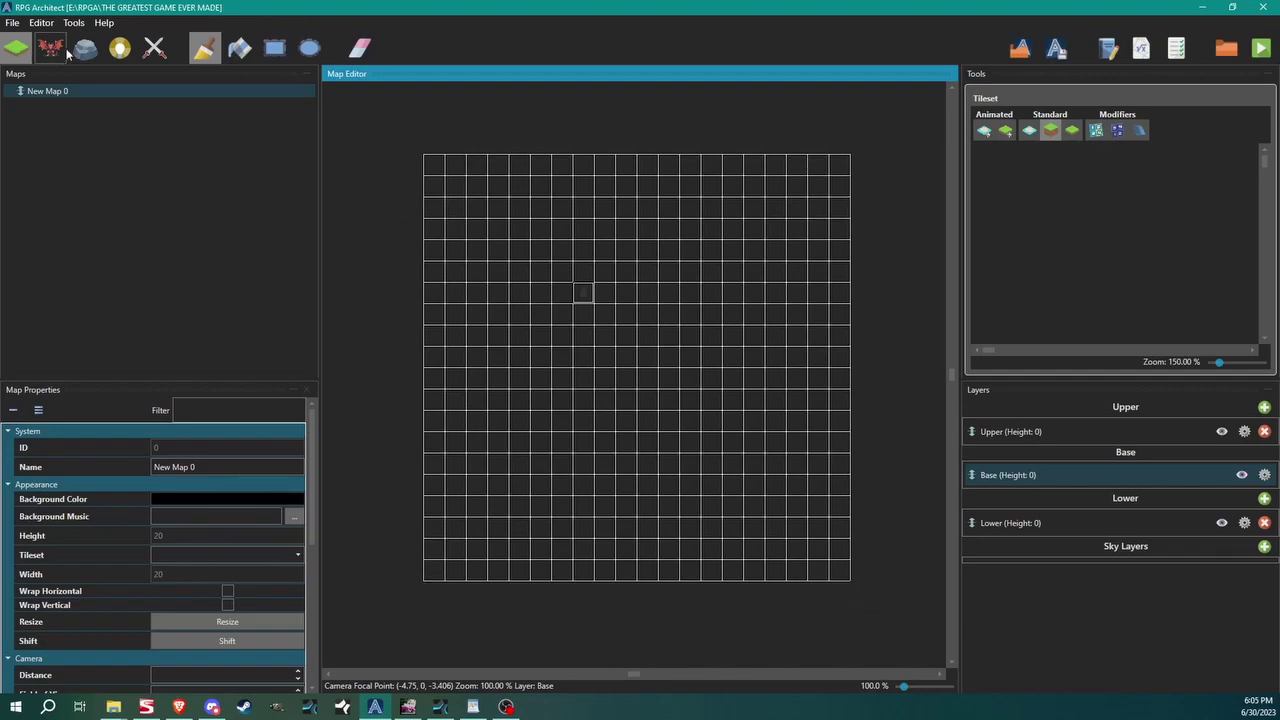
Set Preview Border Thickness to 2 in Editor Settings, then switch the tile grid off
{"action": "left_click", "coordinate": [44, 23]}
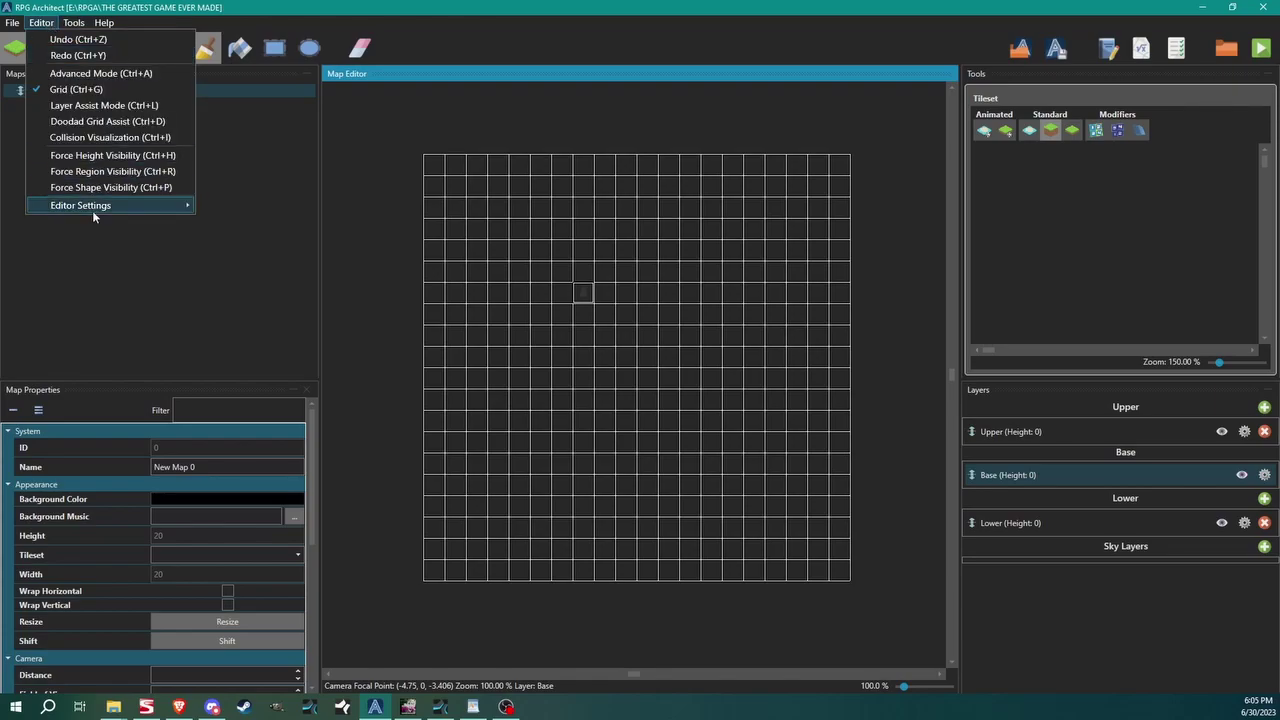
{"action": "mouse_move", "coordinate": [99, 210]}
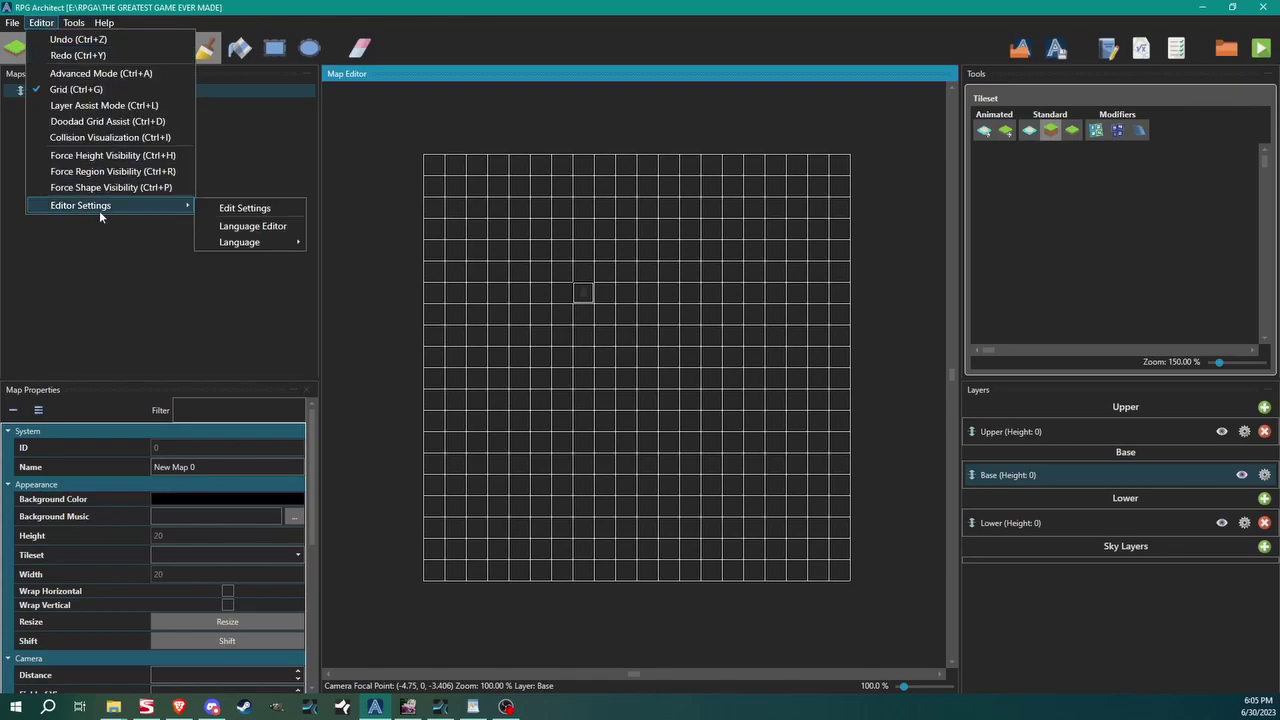
{"action": "left_click", "coordinate": [262, 211]}
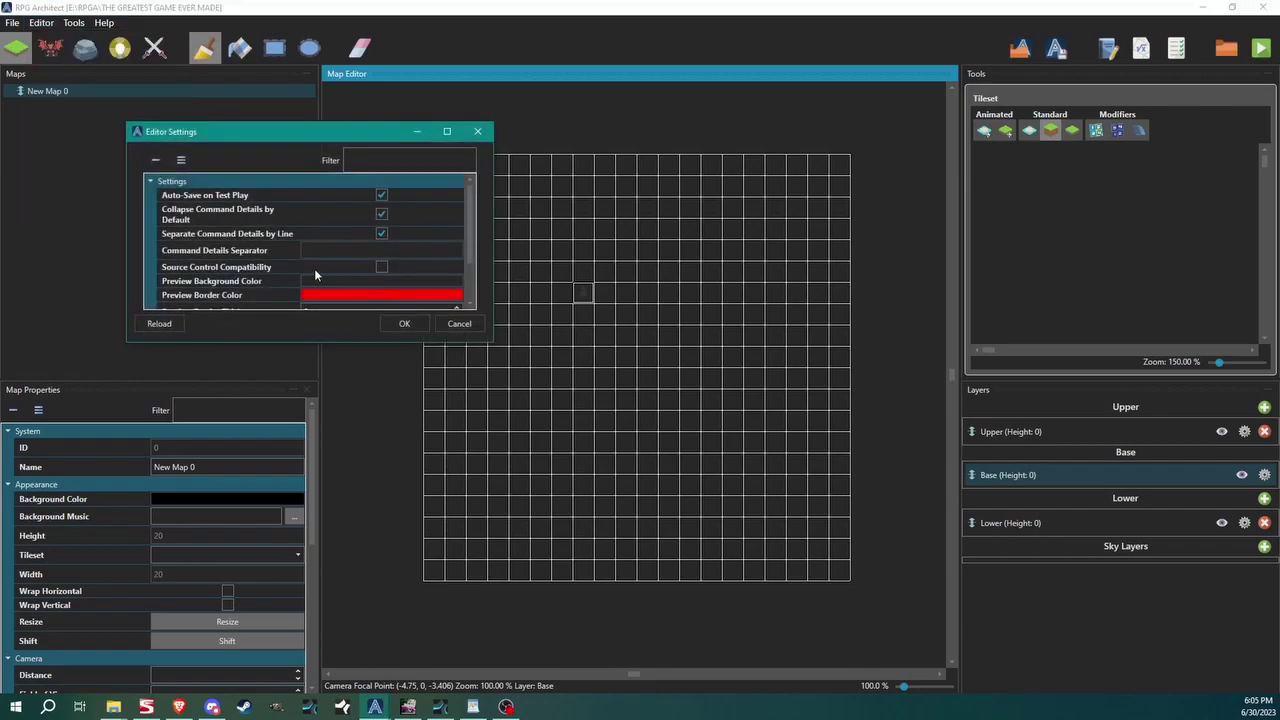
{"action": "scroll", "coordinate": [228, 300], "scroll_direction": "down", "scroll_amount": 3}
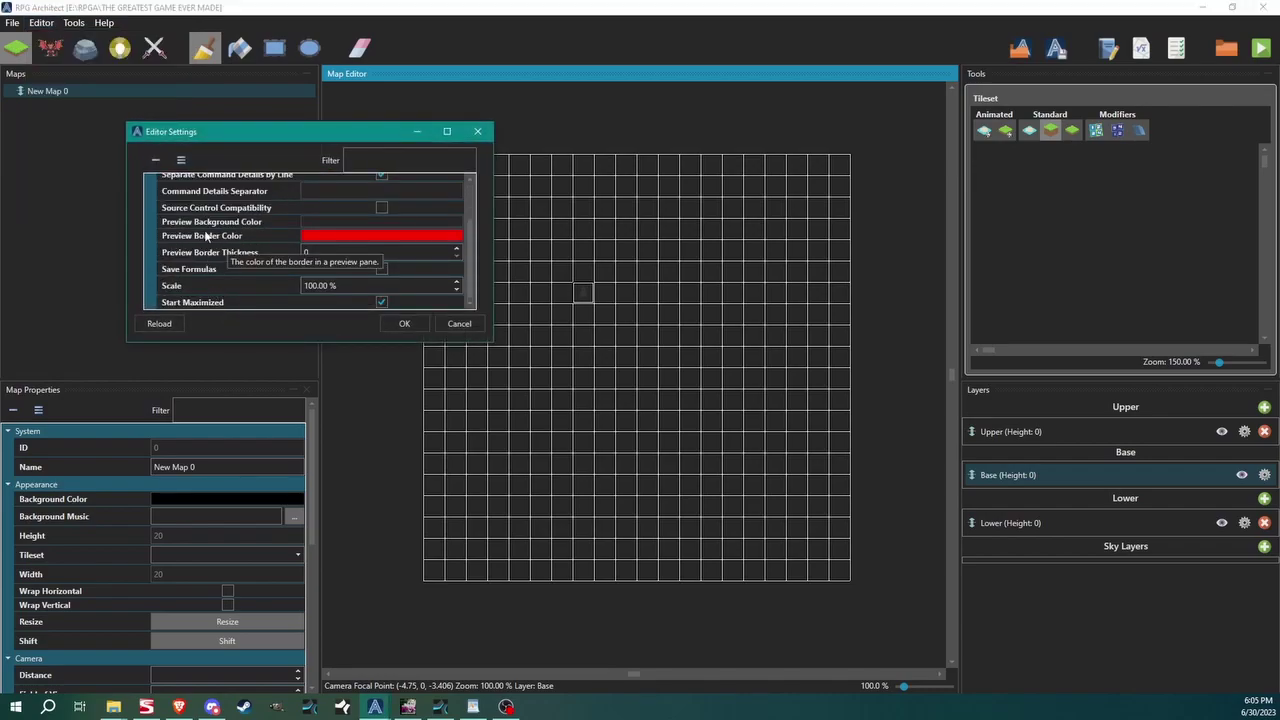
{"action": "left_click", "coordinate": [348, 237]}
{"action": "left_click", "coordinate": [347, 234]}
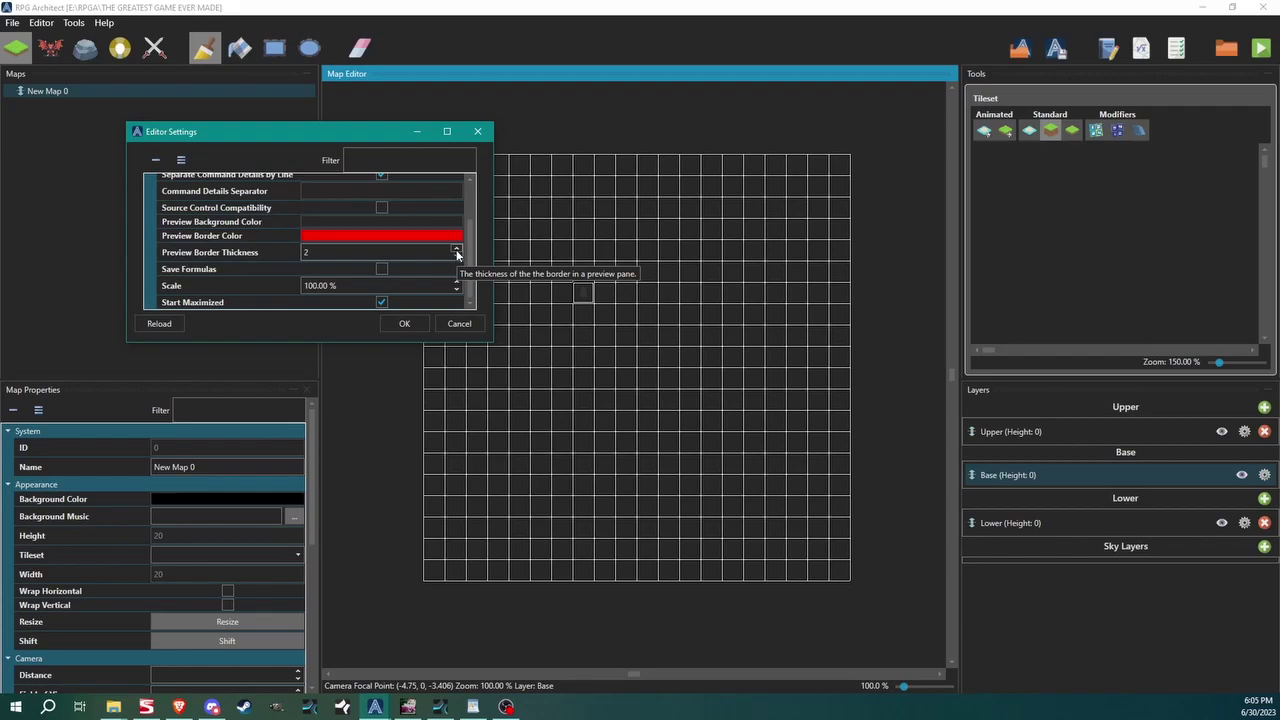
{"action": "left_click", "coordinate": [404, 324]}
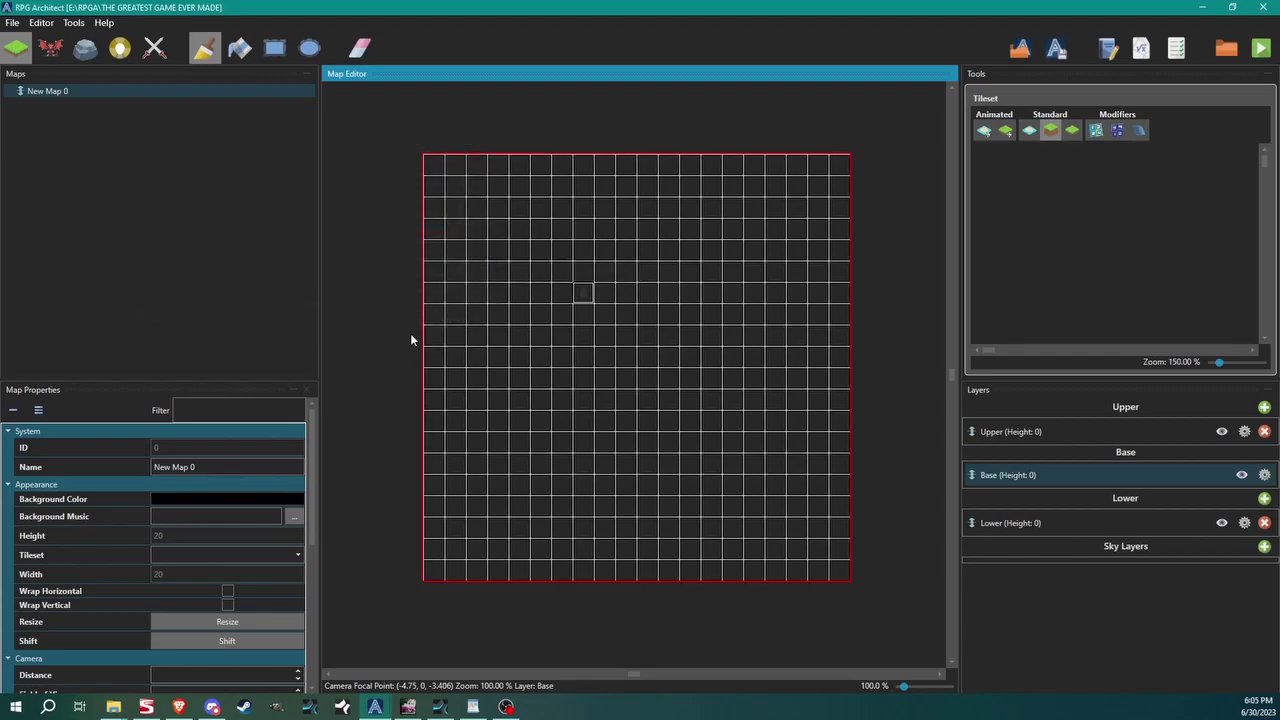
{"action": "left_click", "coordinate": [41, 22]}
{"action": "left_click", "coordinate": [60, 90]}
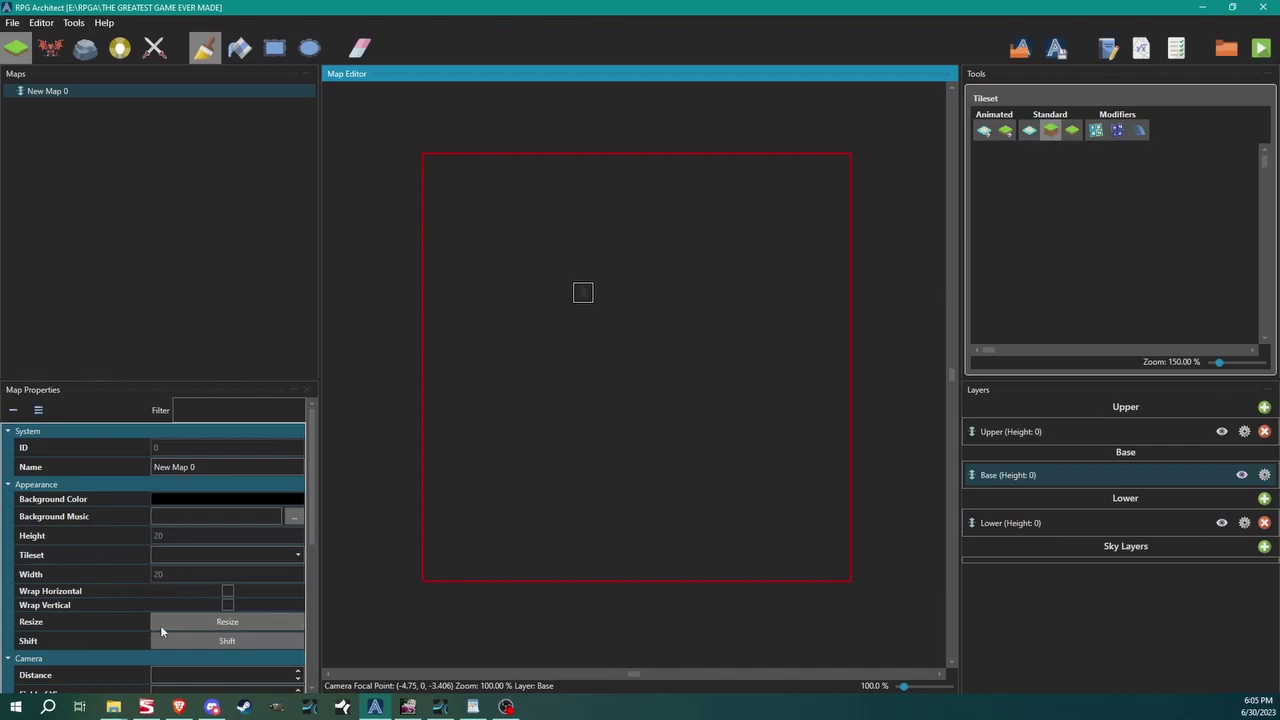
Resize New Map 0 to a width of 30 tiles
{"action": "left_click", "coordinate": [205, 623]}
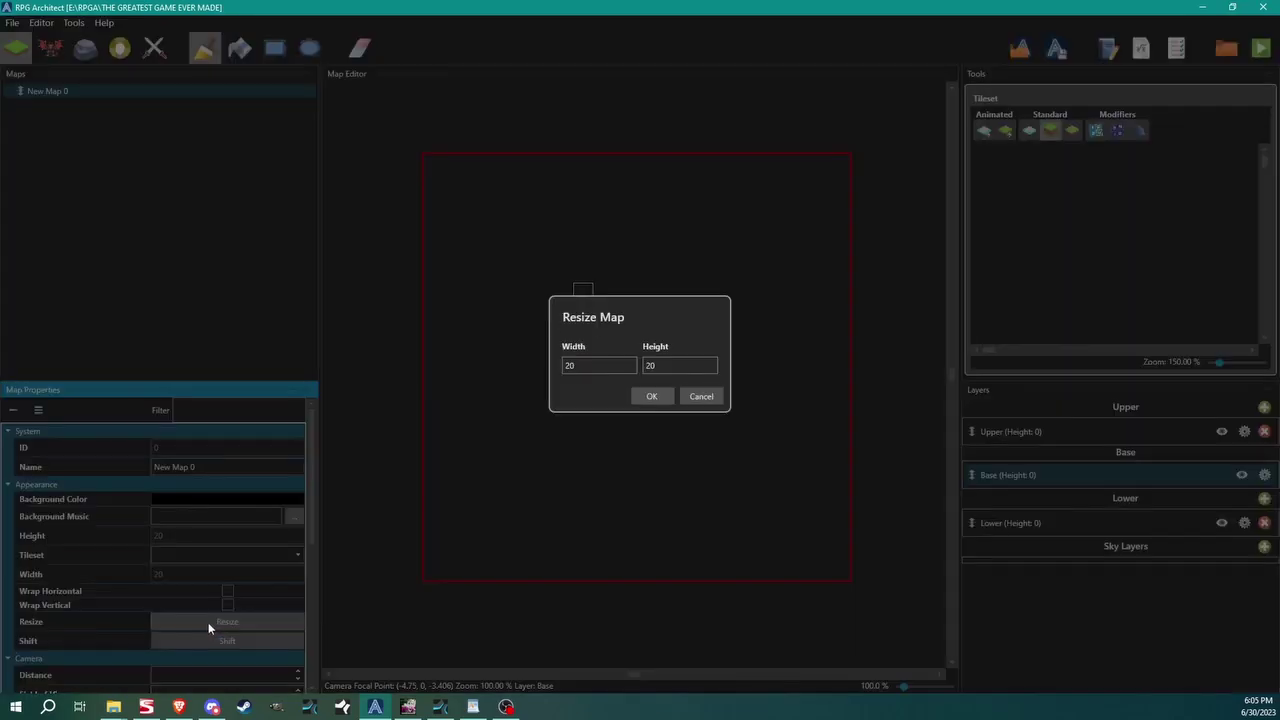
{"action": "double_click", "coordinate": [585, 364]}
{"action": "type", "text": "30"}
{"action": "left_click", "coordinate": [651, 396]}
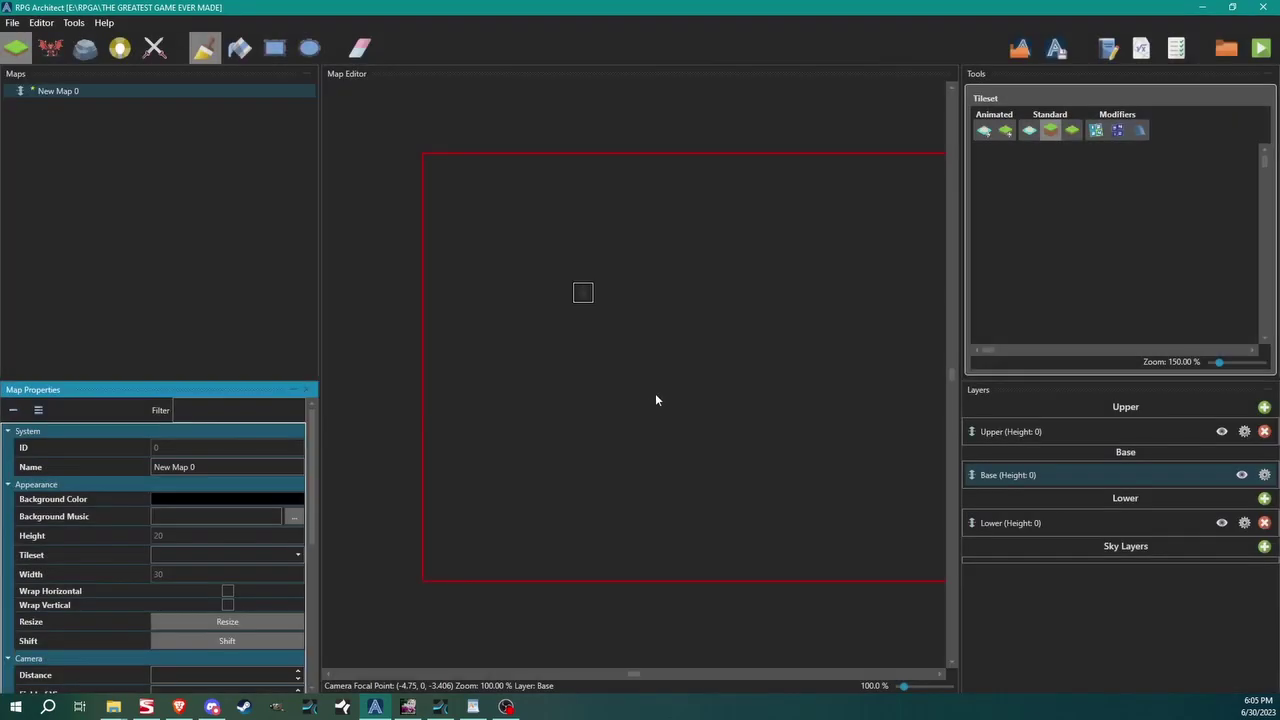
{"action": "middle_click_drag", "start_coordinate": [655, 393], "coordinate": [546, 434]}
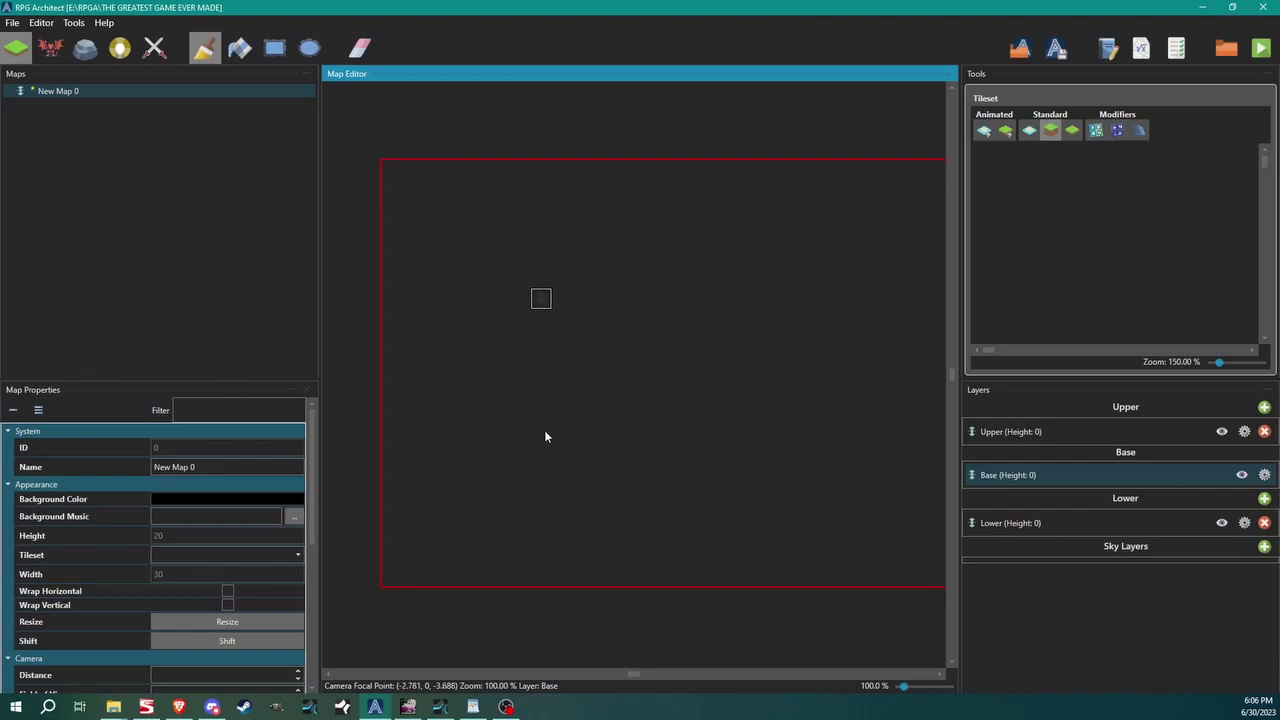
Resize the map width again, down to 18 tiles
{"action": "left_click", "coordinate": [194, 623]}
{"action": "double_click", "coordinate": [587, 364]}
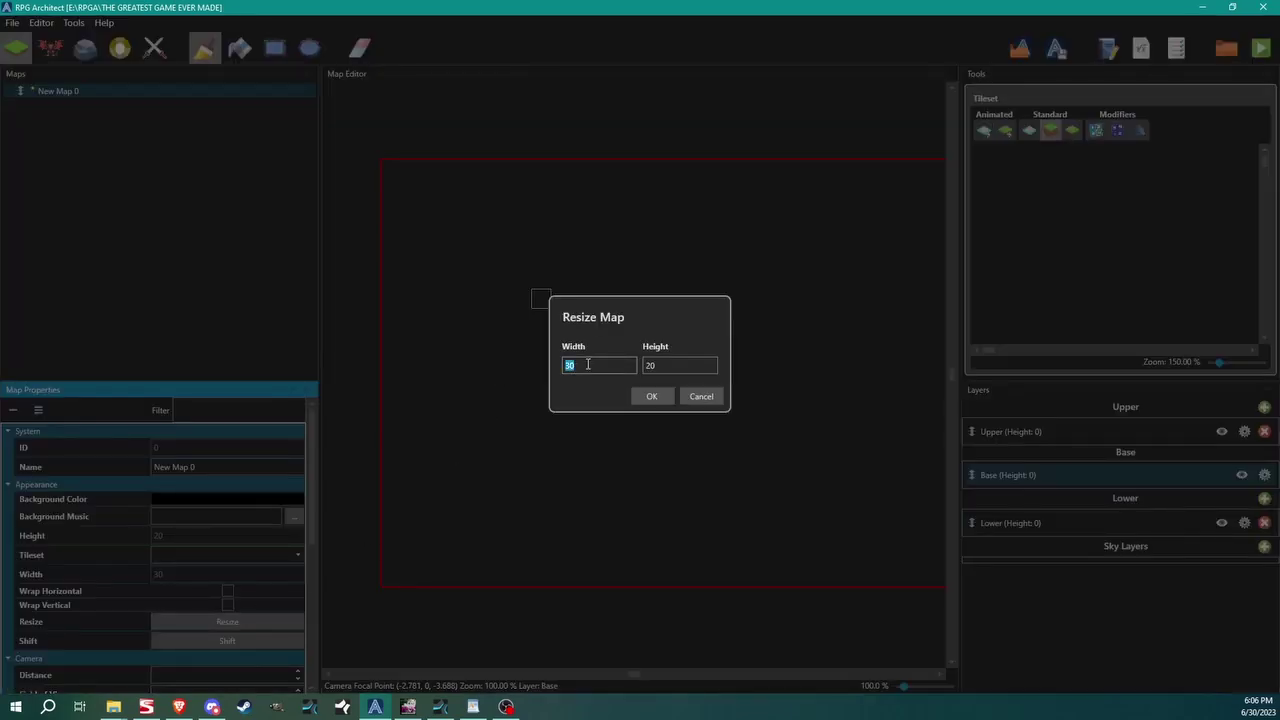
{"action": "type", "text": "18"}
{"action": "left_click", "coordinate": [649, 396]}
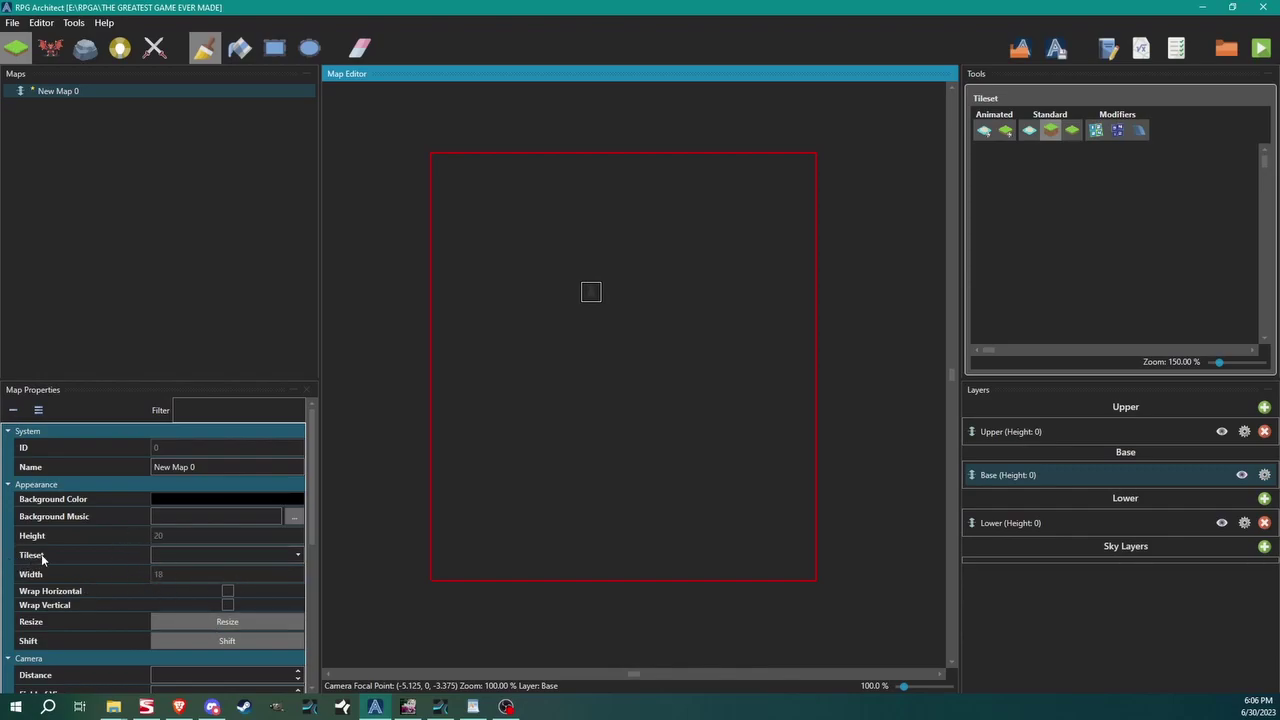
{"action": "left_click", "coordinate": [281, 572]}
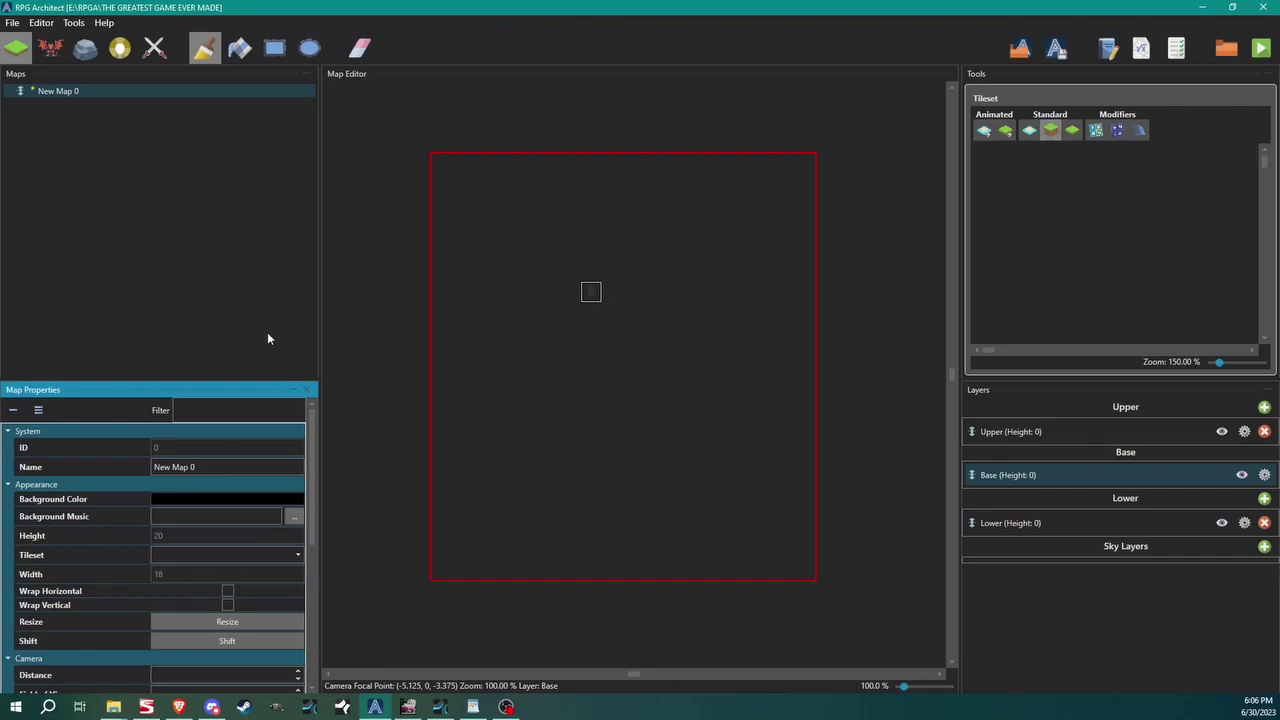
{"action": "left_click", "coordinate": [73, 23]}
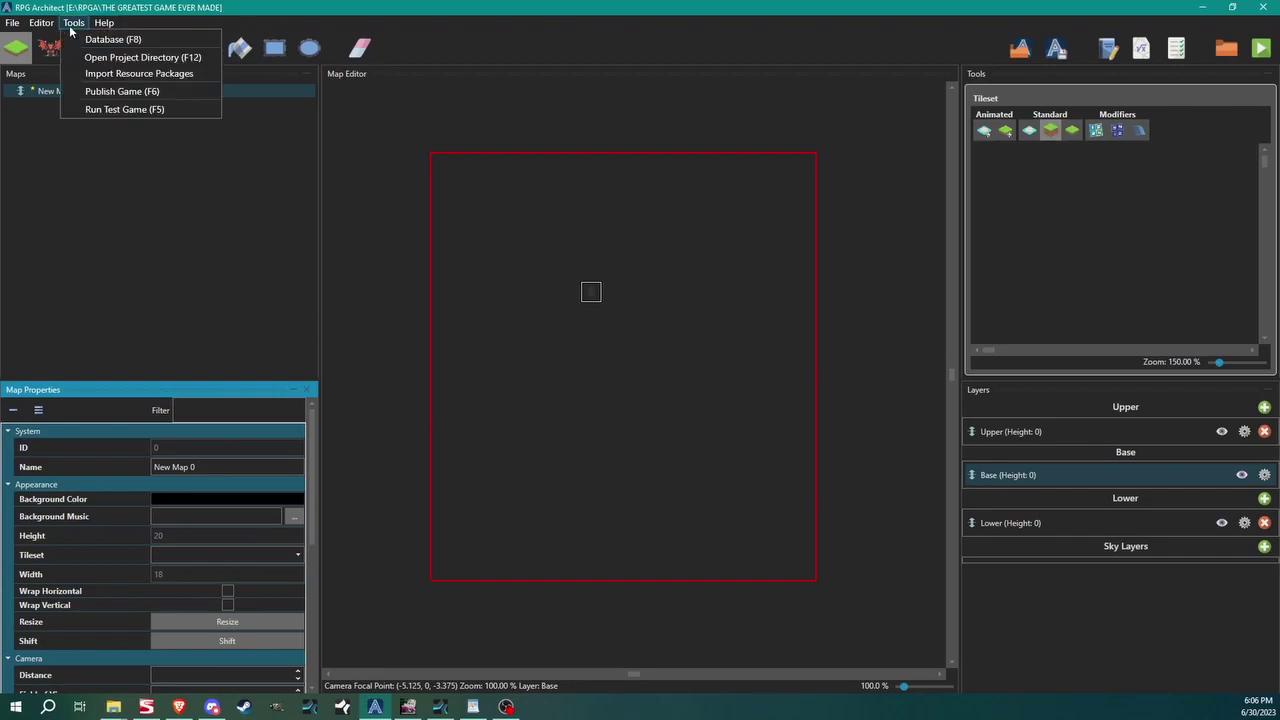
{"action": "left_click", "coordinate": [134, 42]}
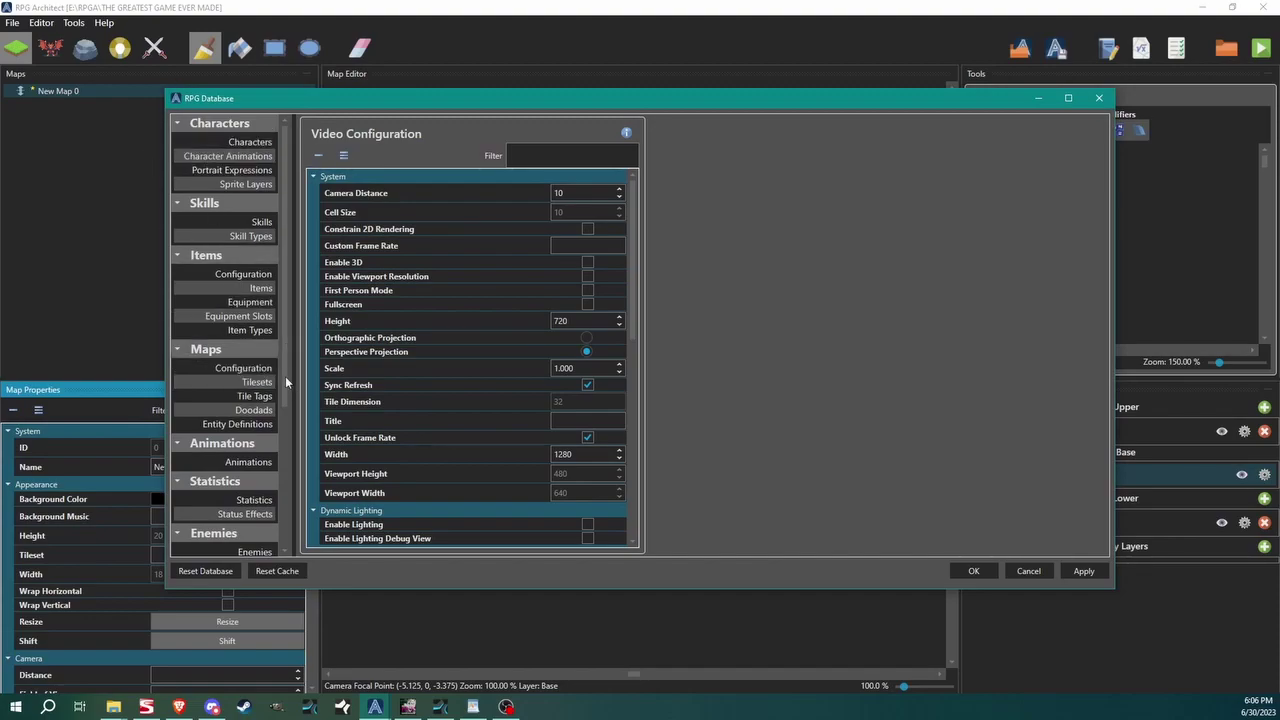
{"action": "scroll", "coordinate": [284, 380], "scroll_direction": "down", "scroll_amount": 6}
{"action": "scroll", "coordinate": [286, 300], "scroll_direction": "up", "scroll_amount": 6}
{"action": "scroll", "coordinate": [286, 280], "scroll_direction": "up", "scroll_amount": 1}
{"action": "scroll", "coordinate": [284, 250], "scroll_direction": "down", "scroll_amount": 3}
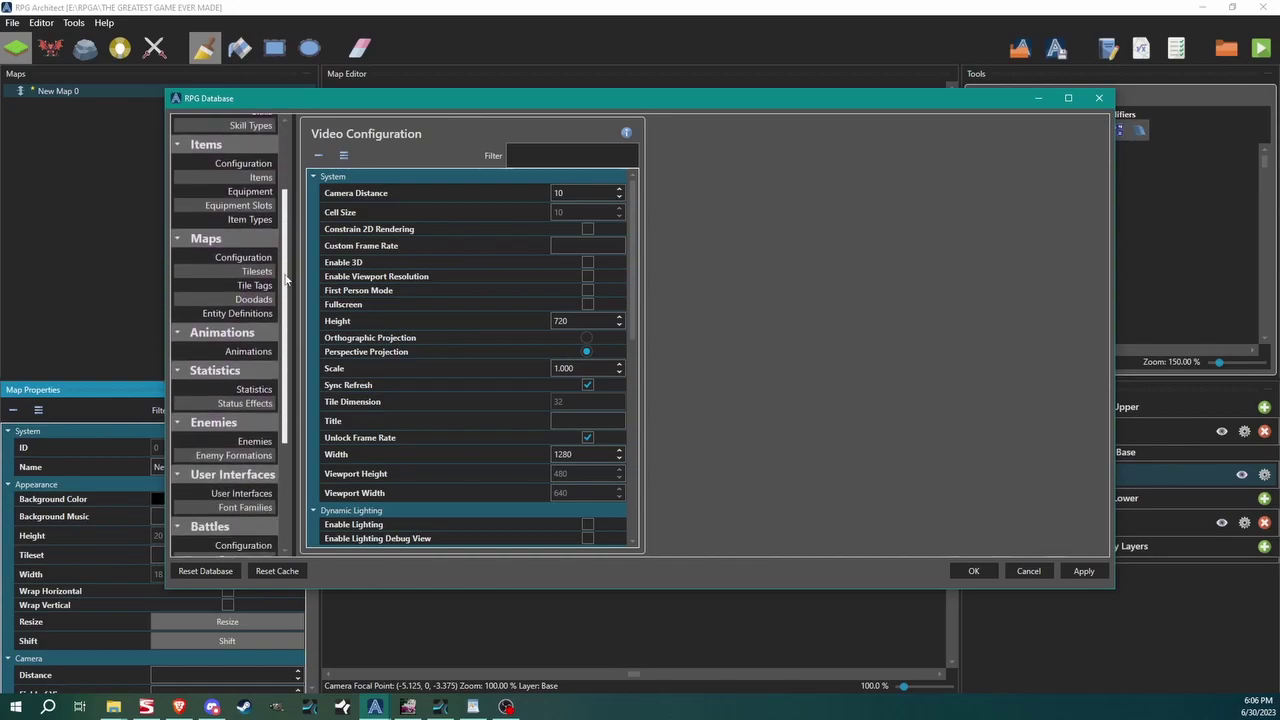
{"action": "scroll", "coordinate": [286, 285], "scroll_direction": "down", "scroll_amount": 1}
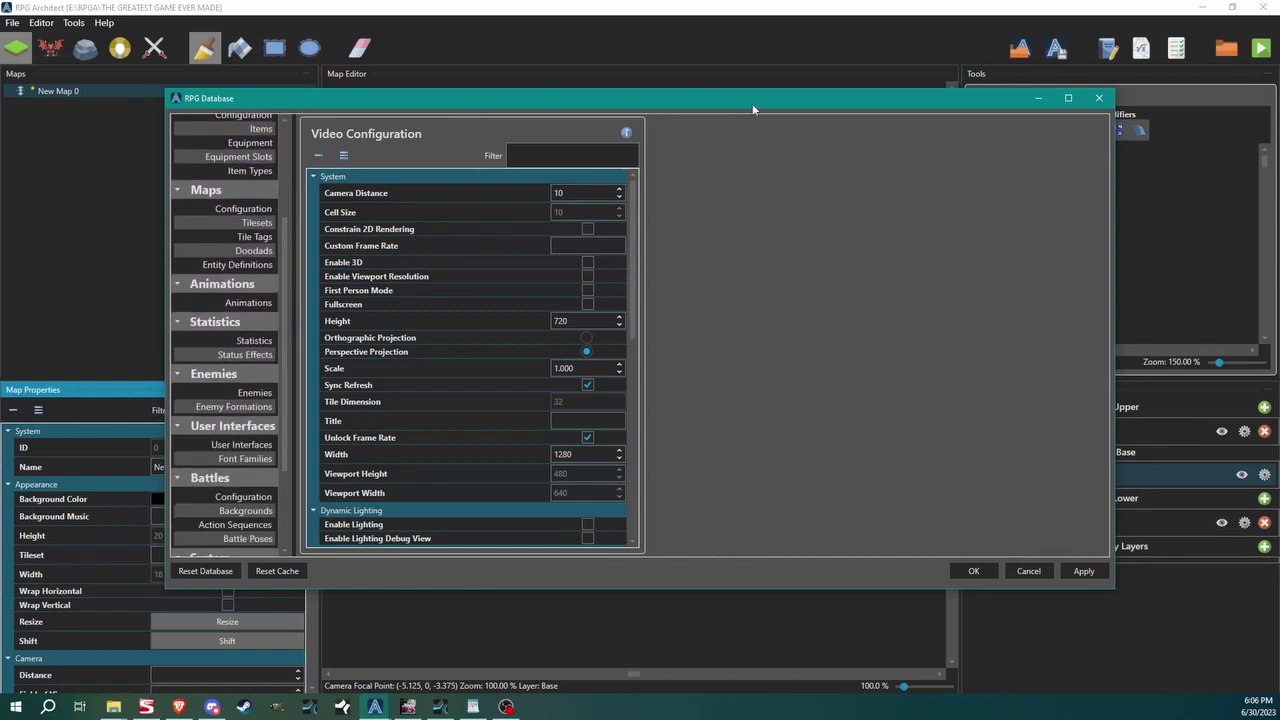
{"action": "left_click", "coordinate": [1068, 97]}
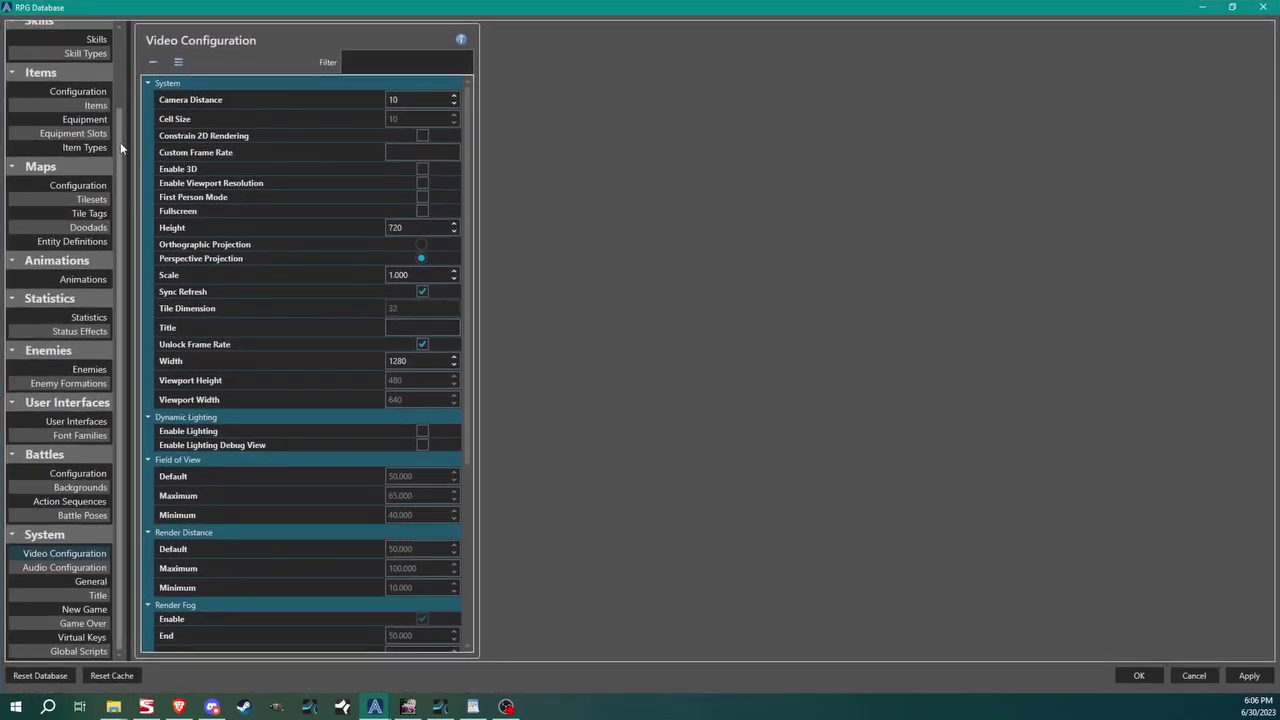
{"action": "scroll", "coordinate": [120, 142], "scroll_direction": "up", "scroll_amount": 2}
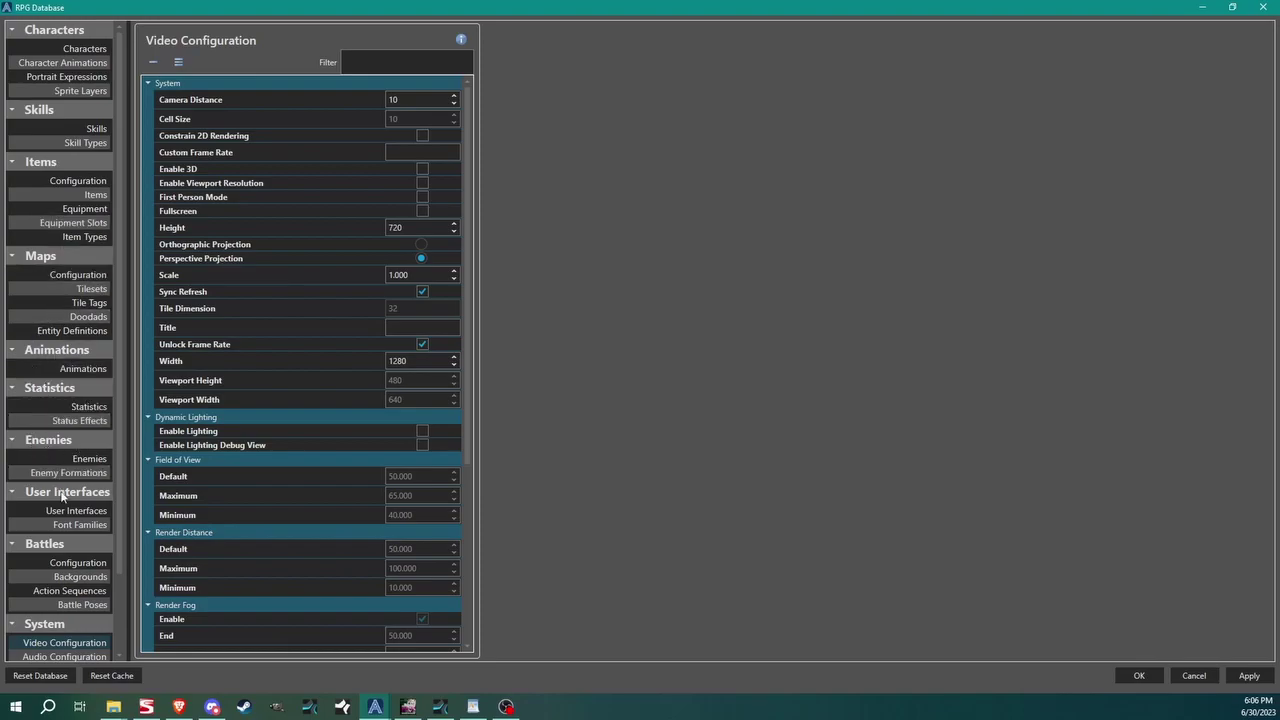
{"action": "scroll", "coordinate": [52, 560], "scroll_direction": "down", "scroll_amount": 3}
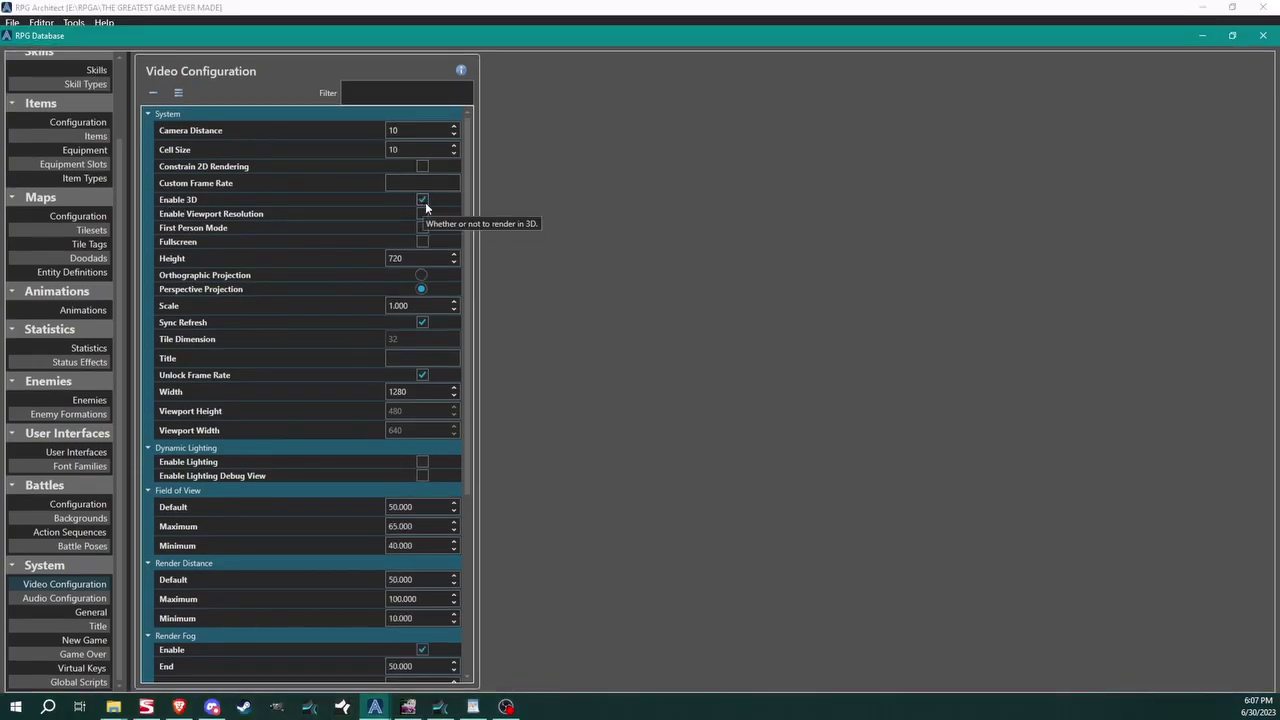
{"action": "double_click", "coordinate": [501, 33]}
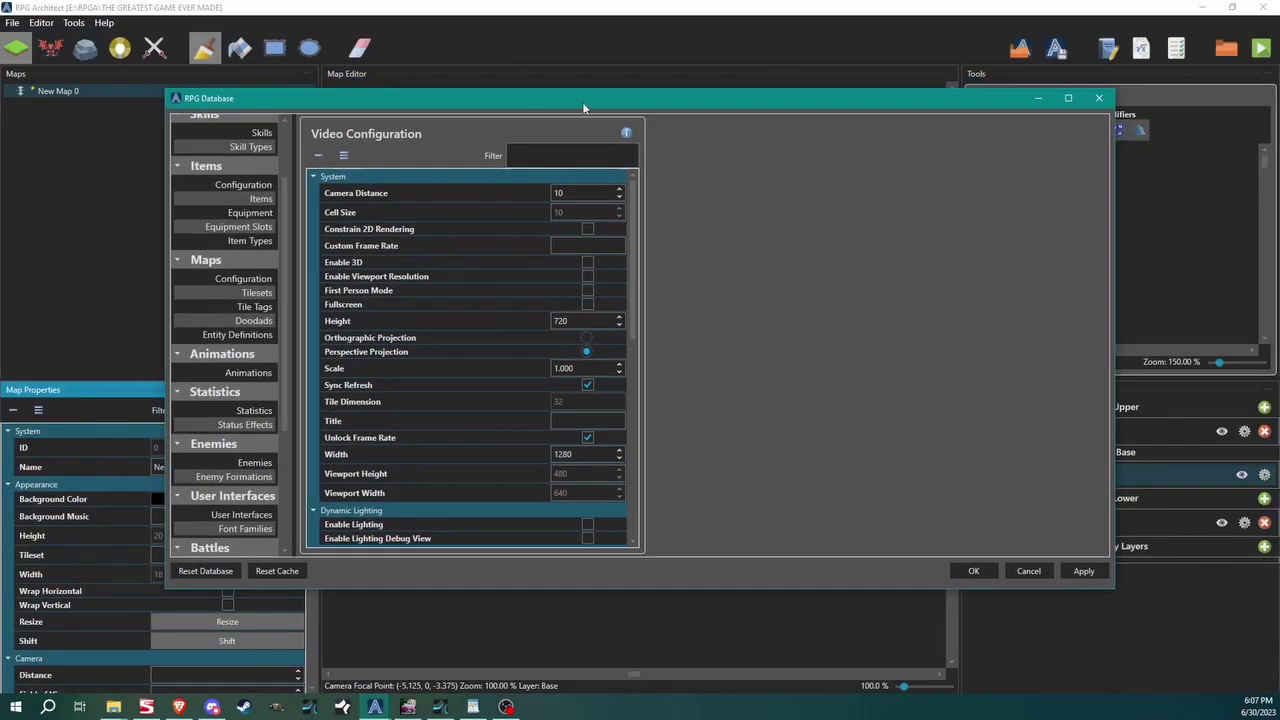
{"action": "double_click", "coordinate": [410, 100]}
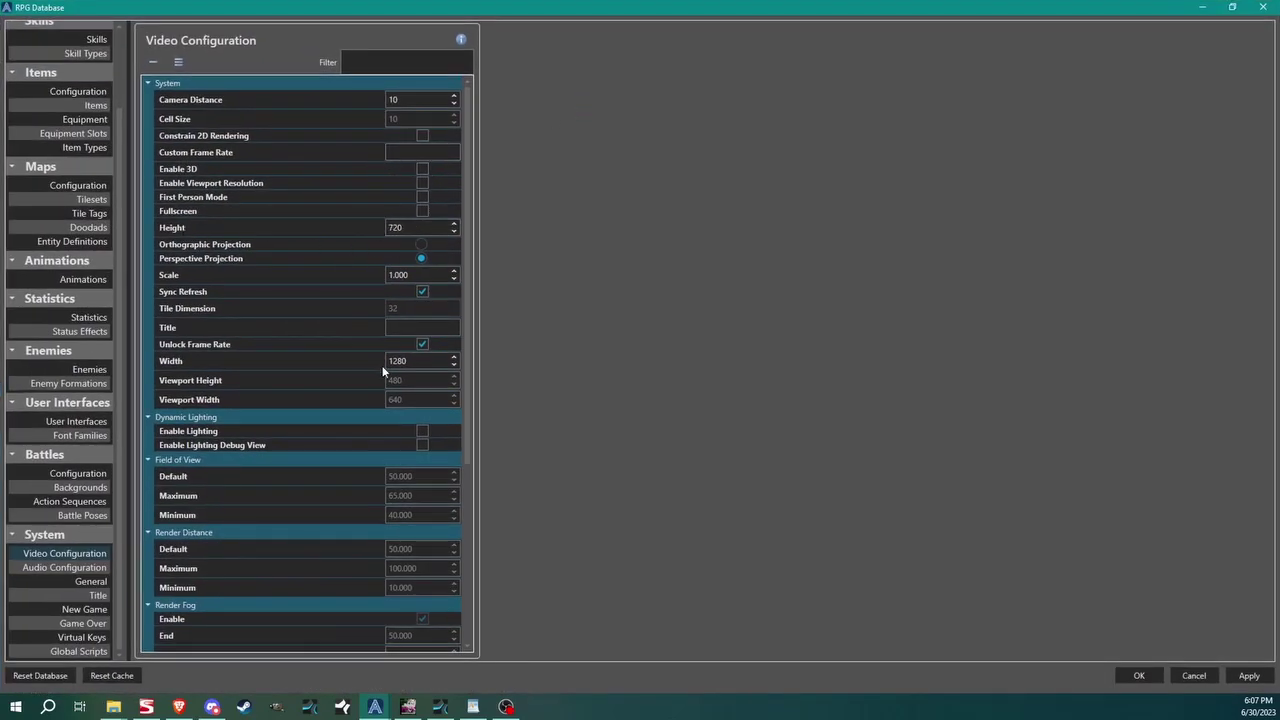
{"action": "scroll", "coordinate": [318, 405], "scroll_direction": "down", "scroll_amount": 2}
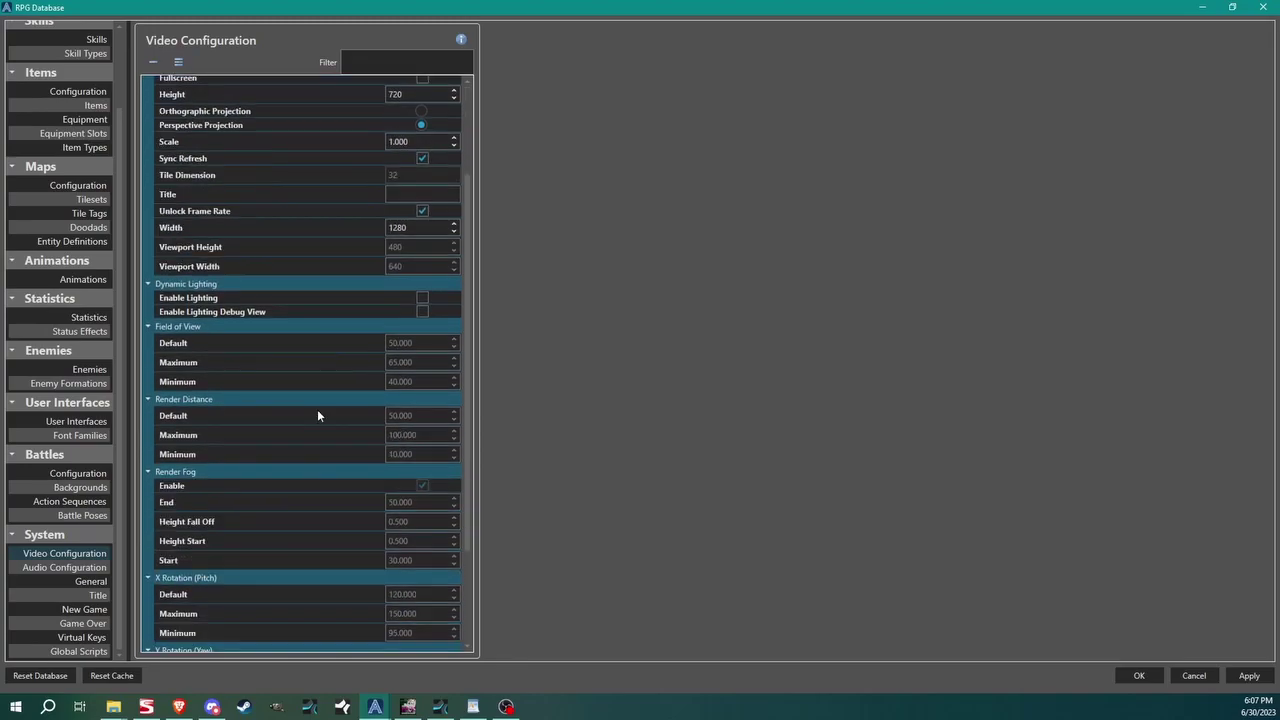
{"action": "scroll", "coordinate": [360, 525], "scroll_direction": "up", "scroll_amount": 2}
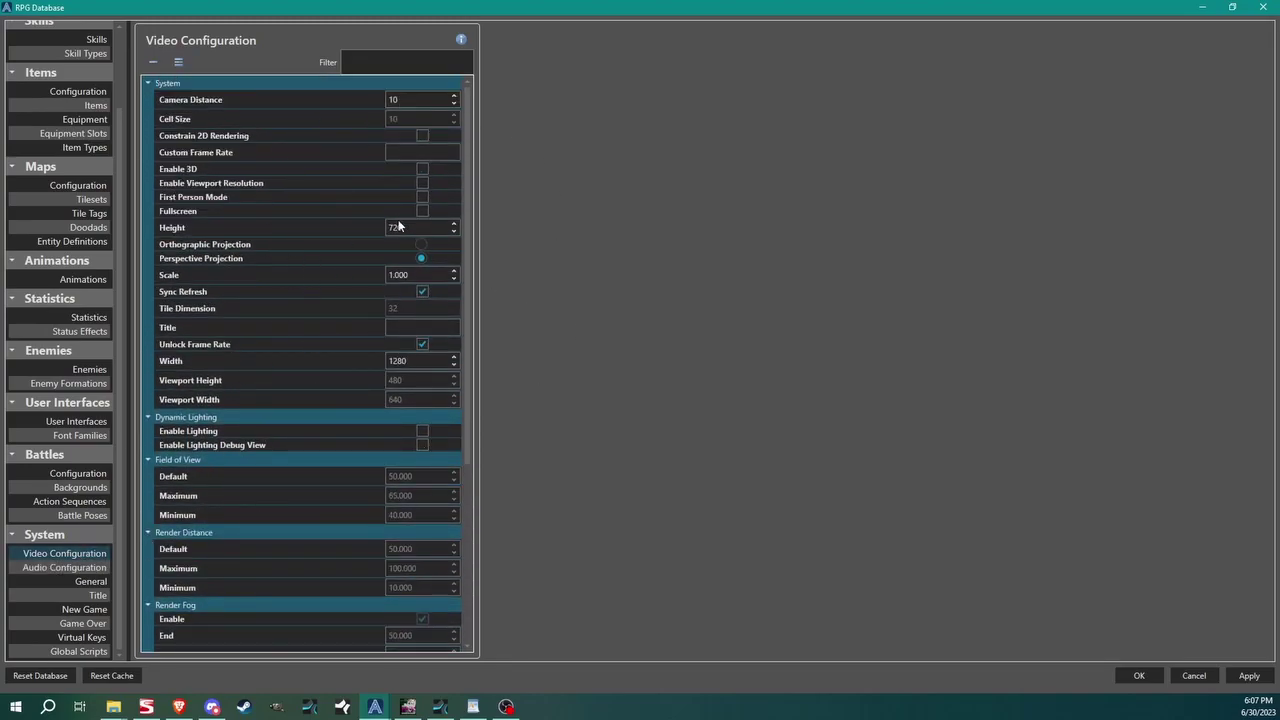
{"action": "scroll", "coordinate": [80, 540], "scroll_direction": "up", "scroll_amount": 2}
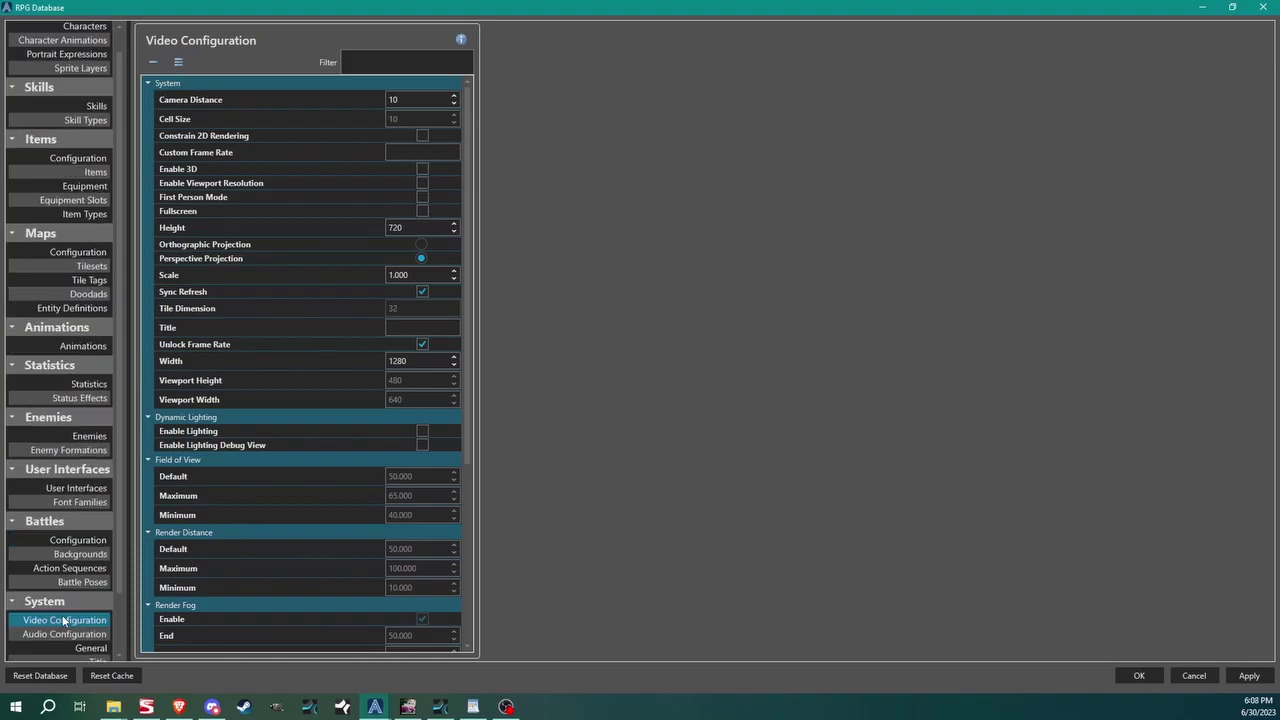
Resize the database's tileset list to hold 3 tilesets
{"action": "left_click", "coordinate": [93, 265]}
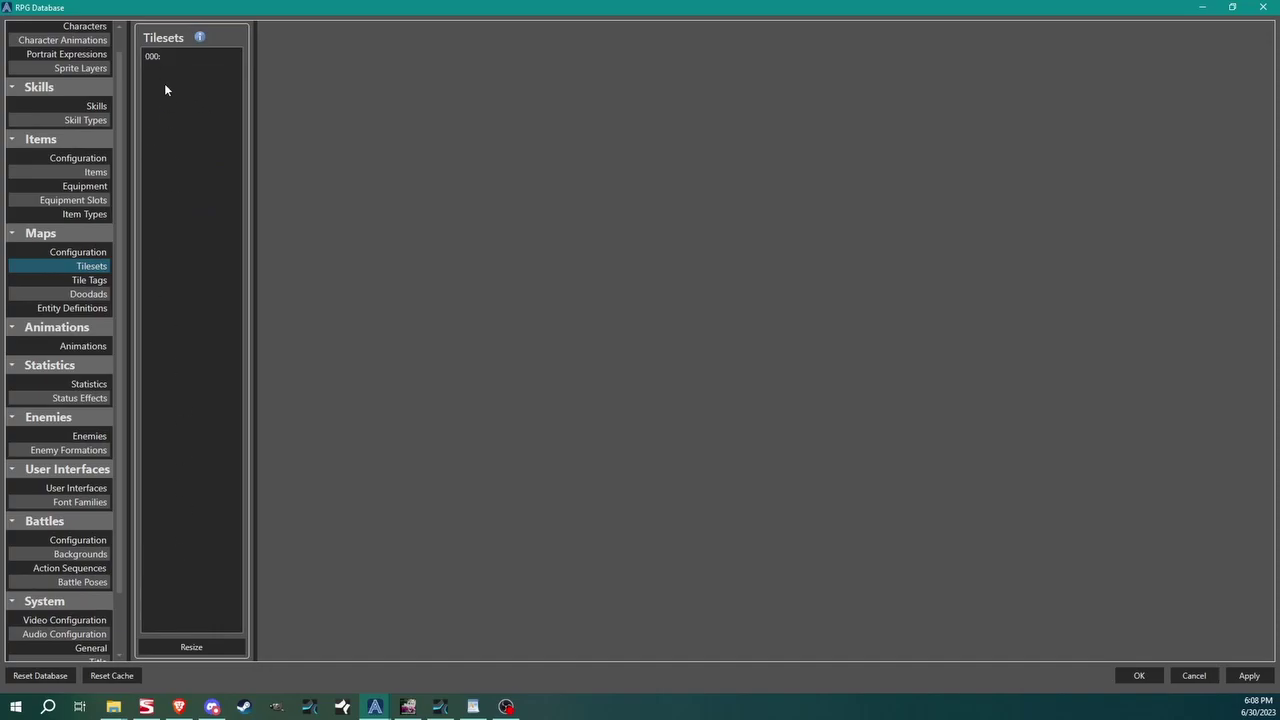
{"action": "left_click", "coordinate": [193, 650]}
{"action": "left_click", "coordinate": [679, 346]}
{"action": "left_click", "coordinate": [679, 346]}
{"action": "left_click", "coordinate": [615, 373]}
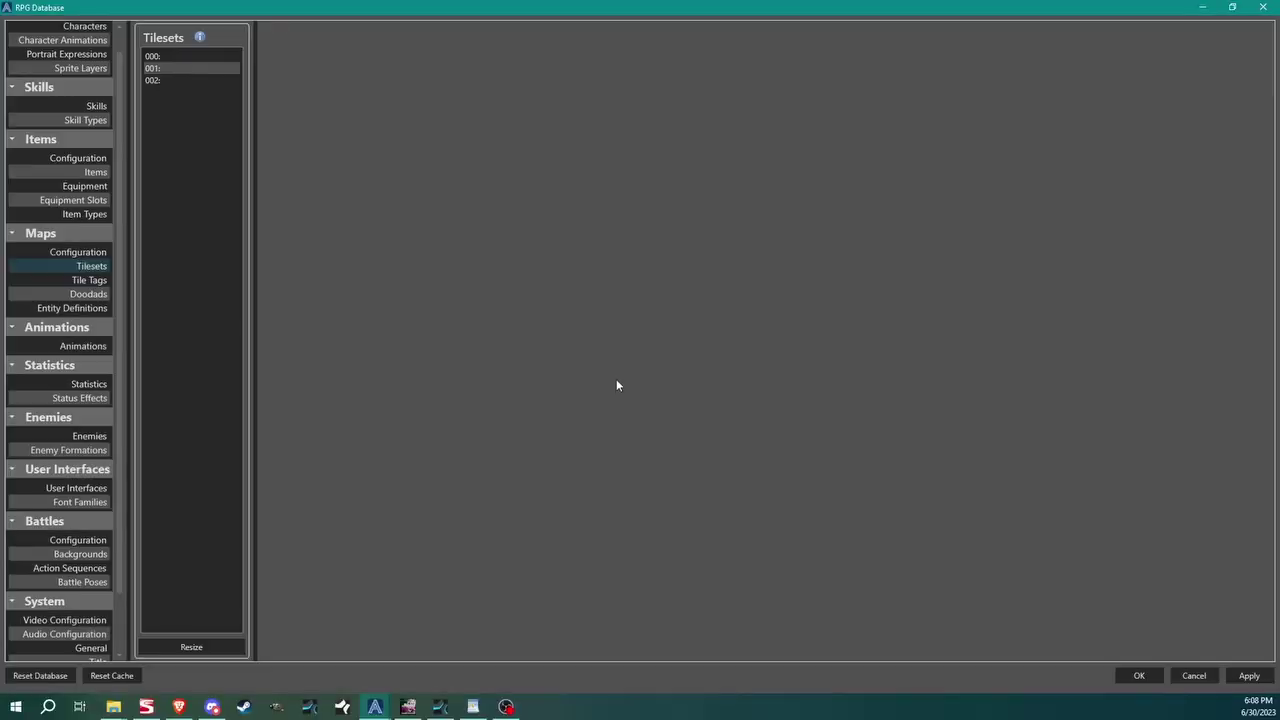
Check tilesets 001 and 002, then name tileset 000 'Gregory'
{"action": "left_click", "coordinate": [169, 67]}
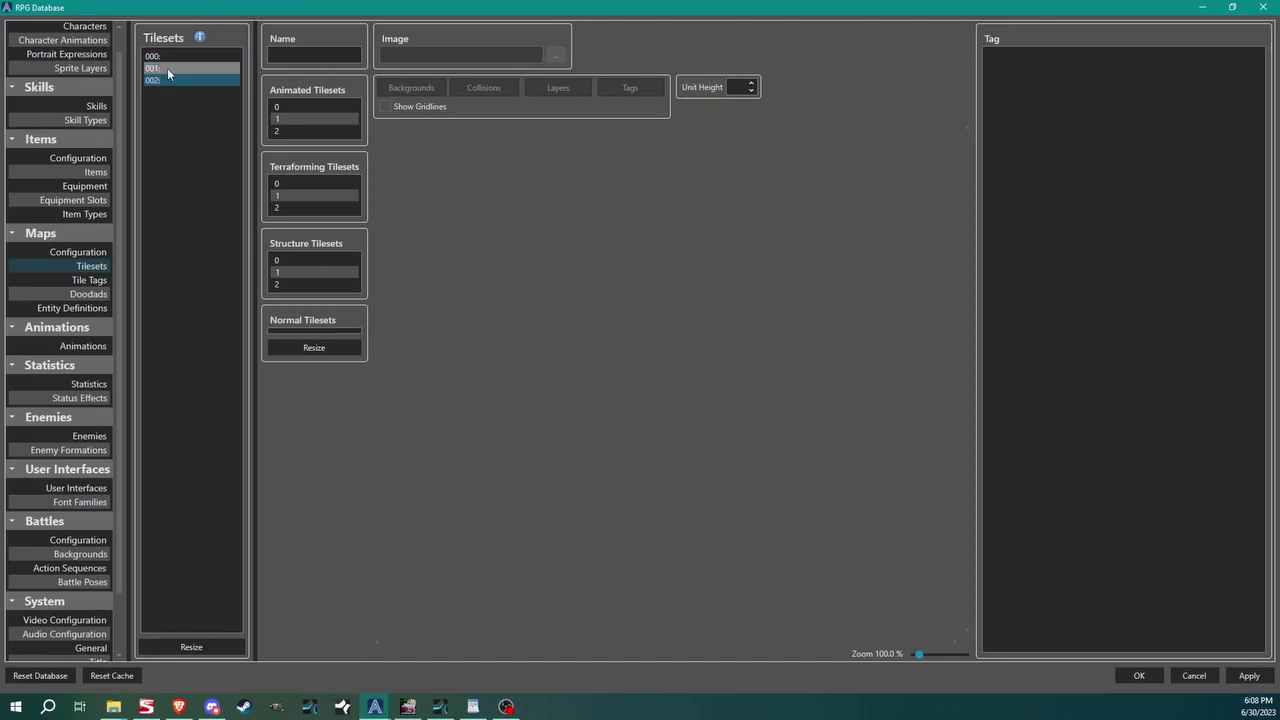
{"action": "left_click", "coordinate": [155, 79]}
{"action": "left_click", "coordinate": [166, 57]}
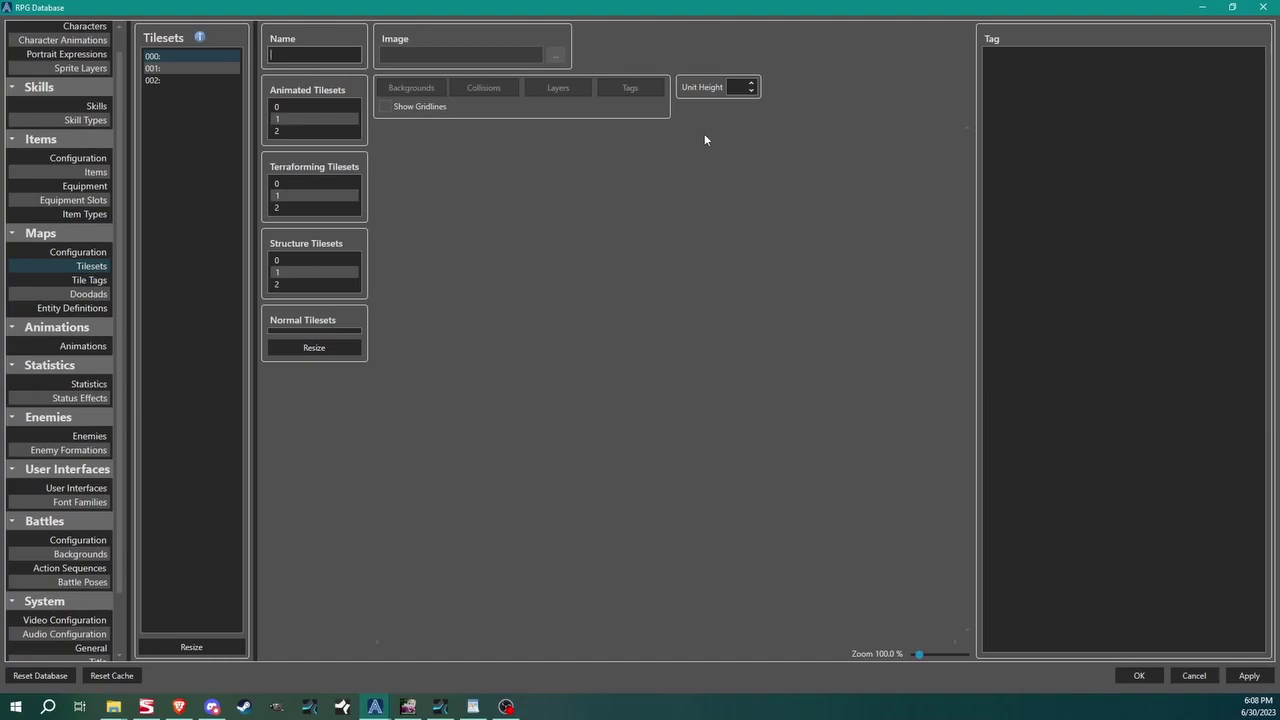
{"action": "type", "text": "own"}
{"action": "key", "text": "BackSpace"}
{"action": "key", "text": "BackSpace"}
{"action": "key", "text": "BackSpace"}
{"action": "type", "text": "Cave"}
{"action": "key", "text": "BackSpace"}
{"action": "key", "text": "BackSpace"}
{"action": "key", "text": "BackSpace"}
{"action": "key", "text": "BackSpace"}
{"action": "type", "text": "Ground"}
{"action": "key", "text": "BackSpace"}
{"action": "key", "text": "BackSpace"}
{"action": "key", "text": "BackSpace"}
{"action": "key", "text": "BackSpace"}
{"action": "type", "text": "Gregory"}
Pick an image for terraforming slot 0, browsing to Final Boss Blues - Time Fantasy Limited
{"action": "left_click", "coordinate": [301, 183]}
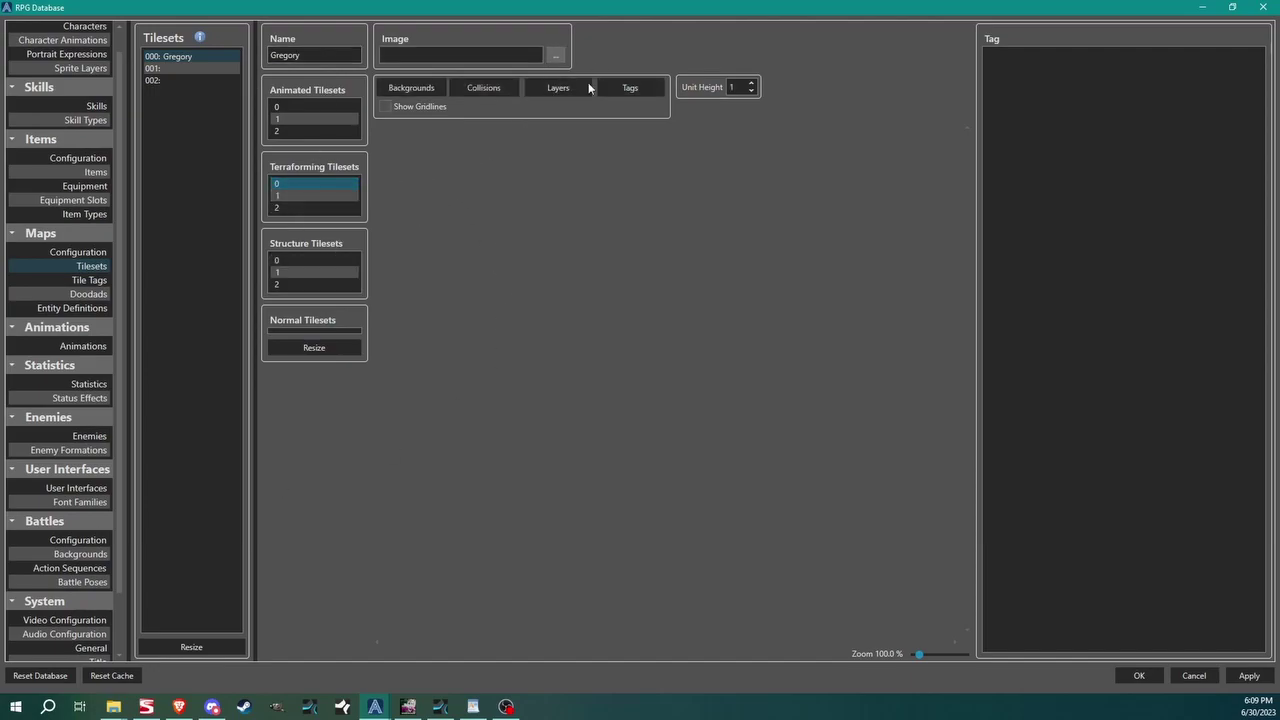
{"action": "left_click", "coordinate": [301, 205]}
{"action": "left_click", "coordinate": [296, 184]}
{"action": "left_click", "coordinate": [556, 57]}
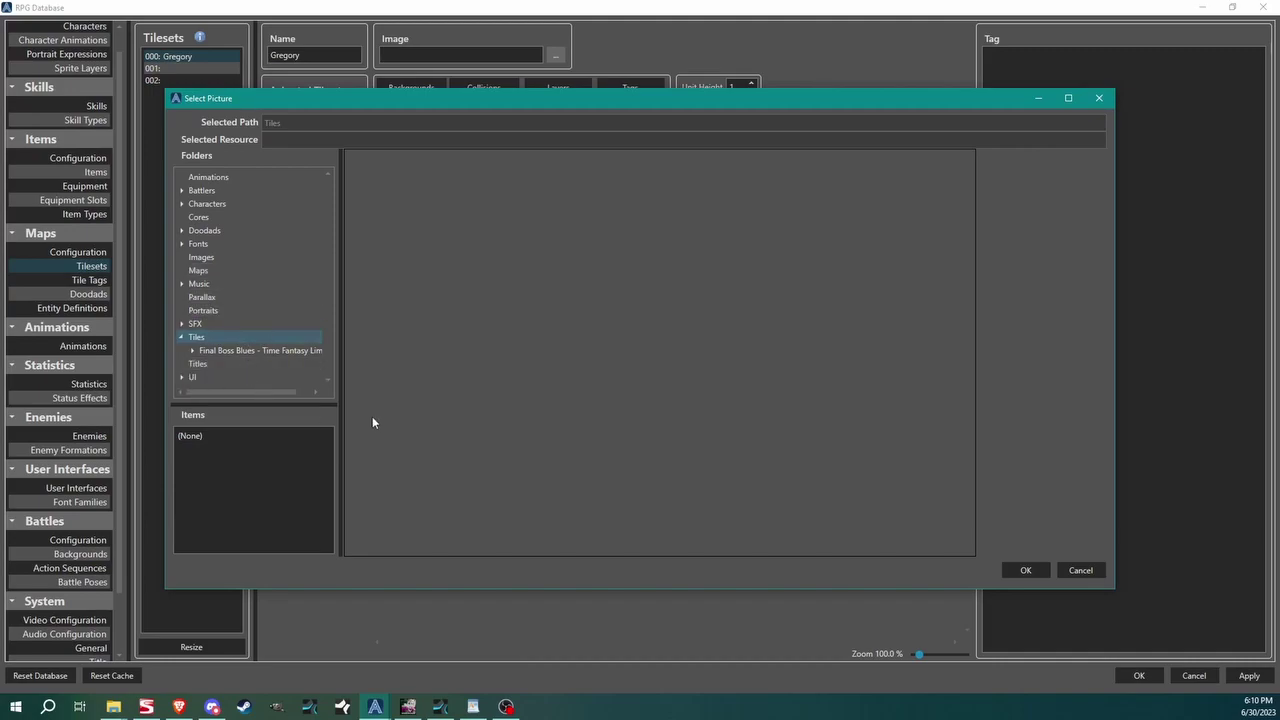
{"action": "left_click", "coordinate": [237, 351]}
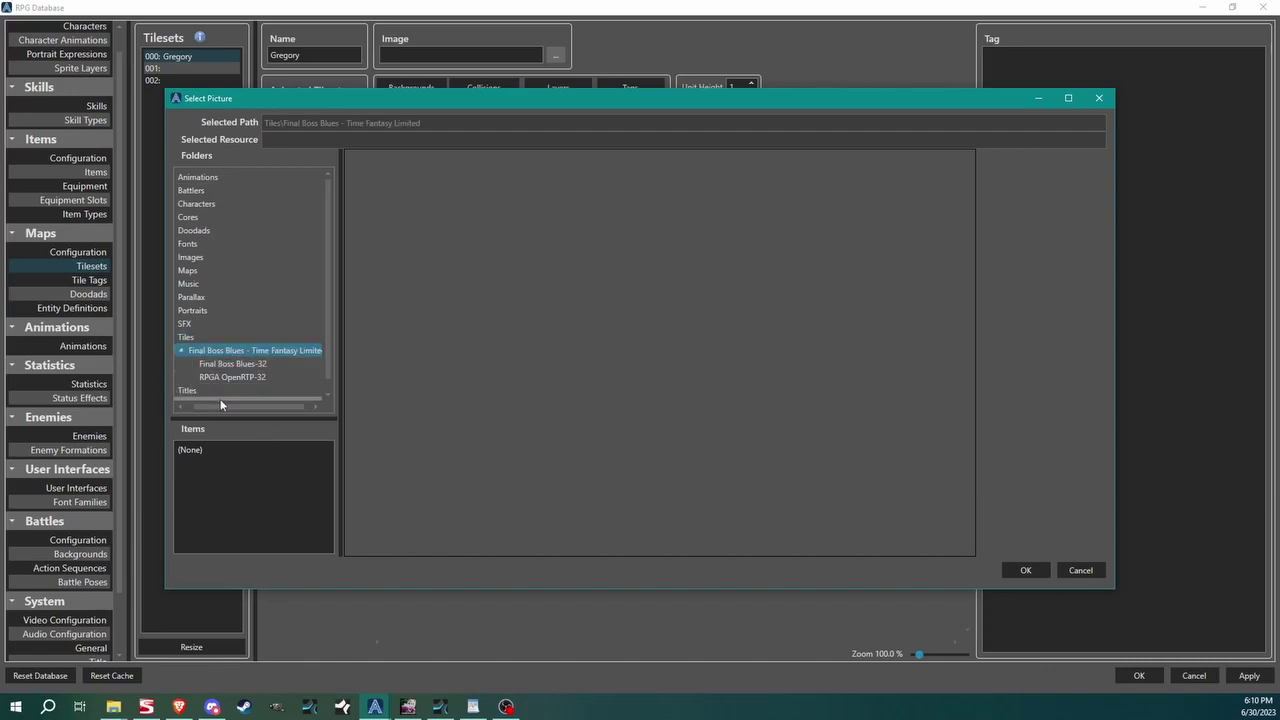
{"action": "left_click", "coordinate": [191, 408]}
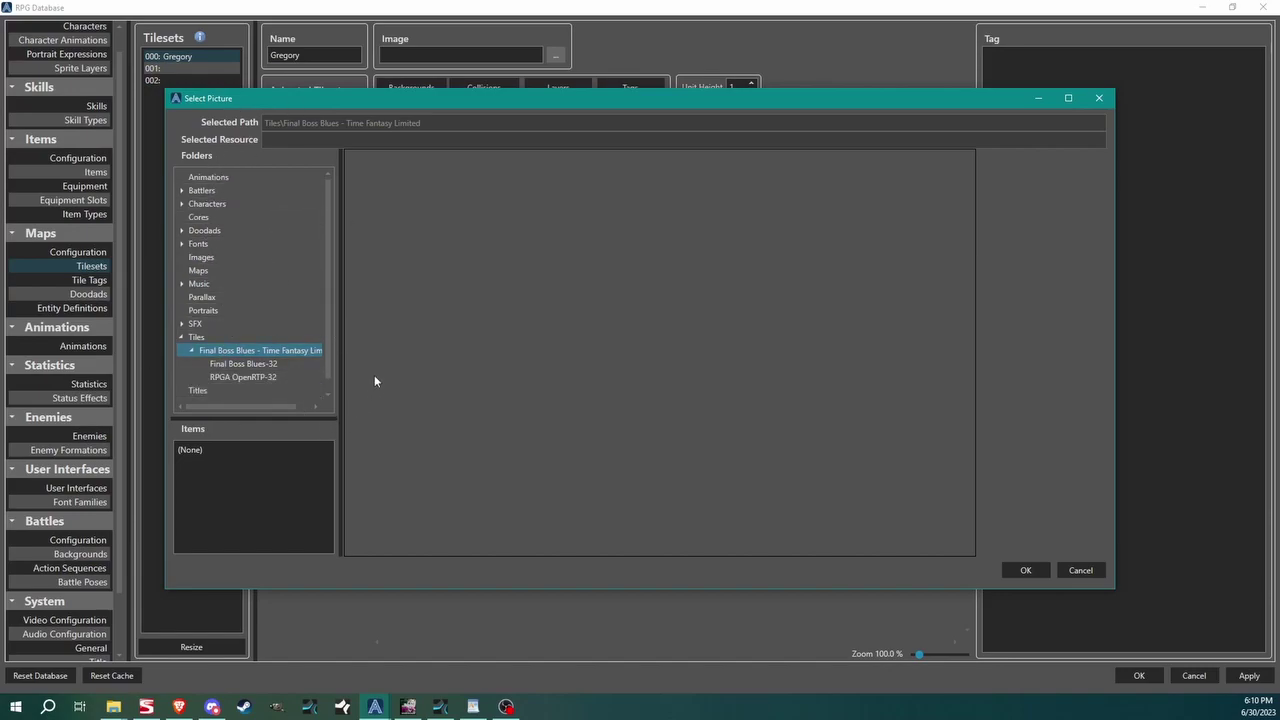
{"action": "mouse_move", "coordinate": [113, 708]}
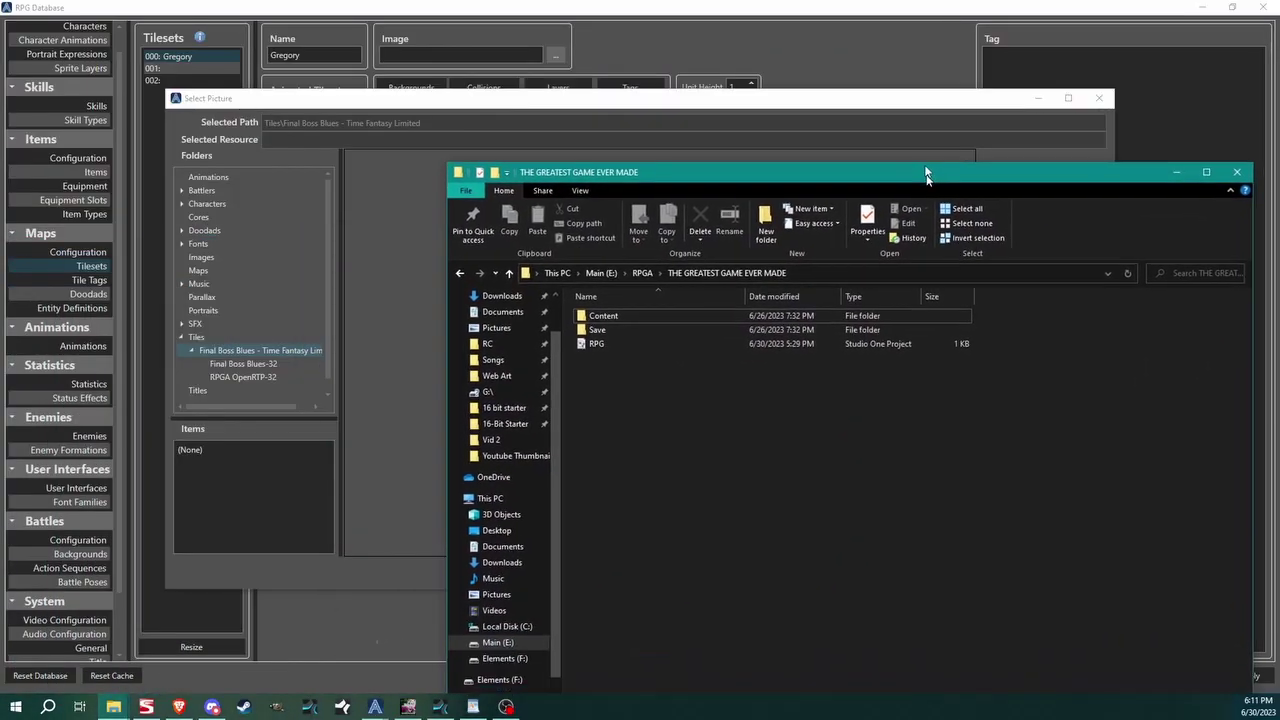
Browse RPGA > THE GREATEST GAME EVER MADE > Content > Tiles > Final Boss Blues, then minimize Explorer
{"action": "left_click_drag", "start_coordinate": [929, 167], "coordinate": [845, 104]}
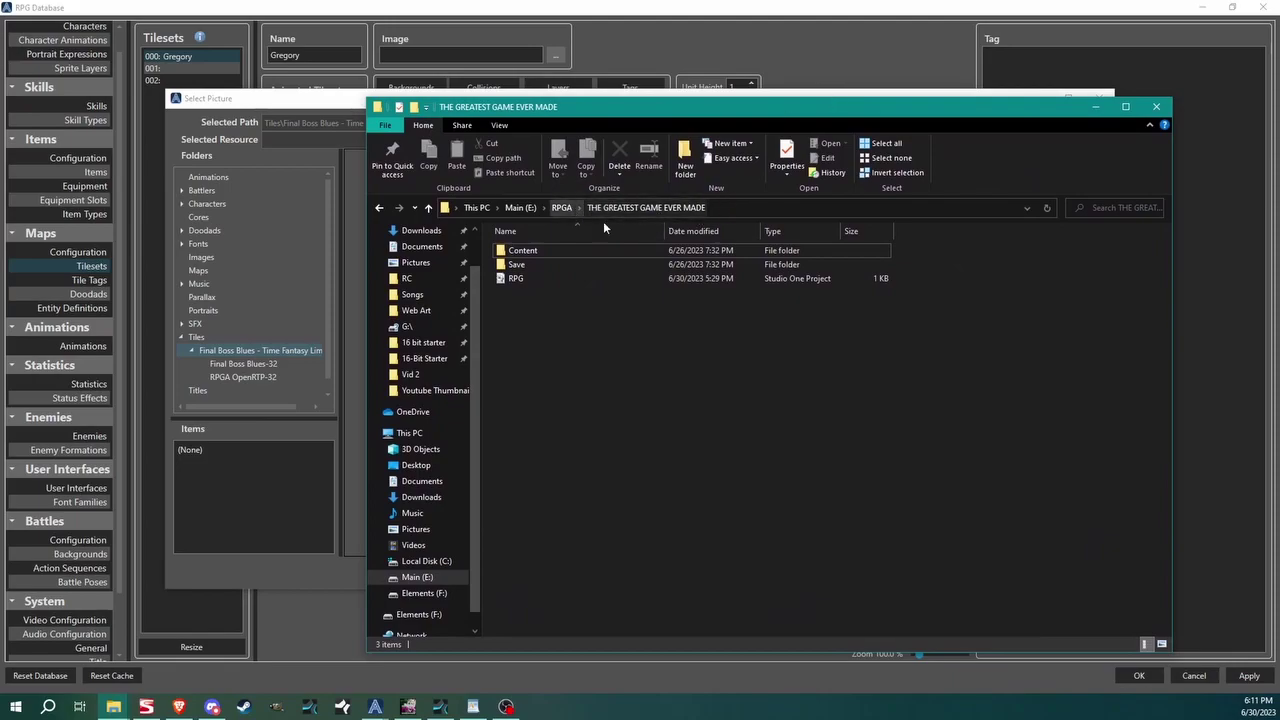
{"action": "left_click", "coordinate": [562, 207]}
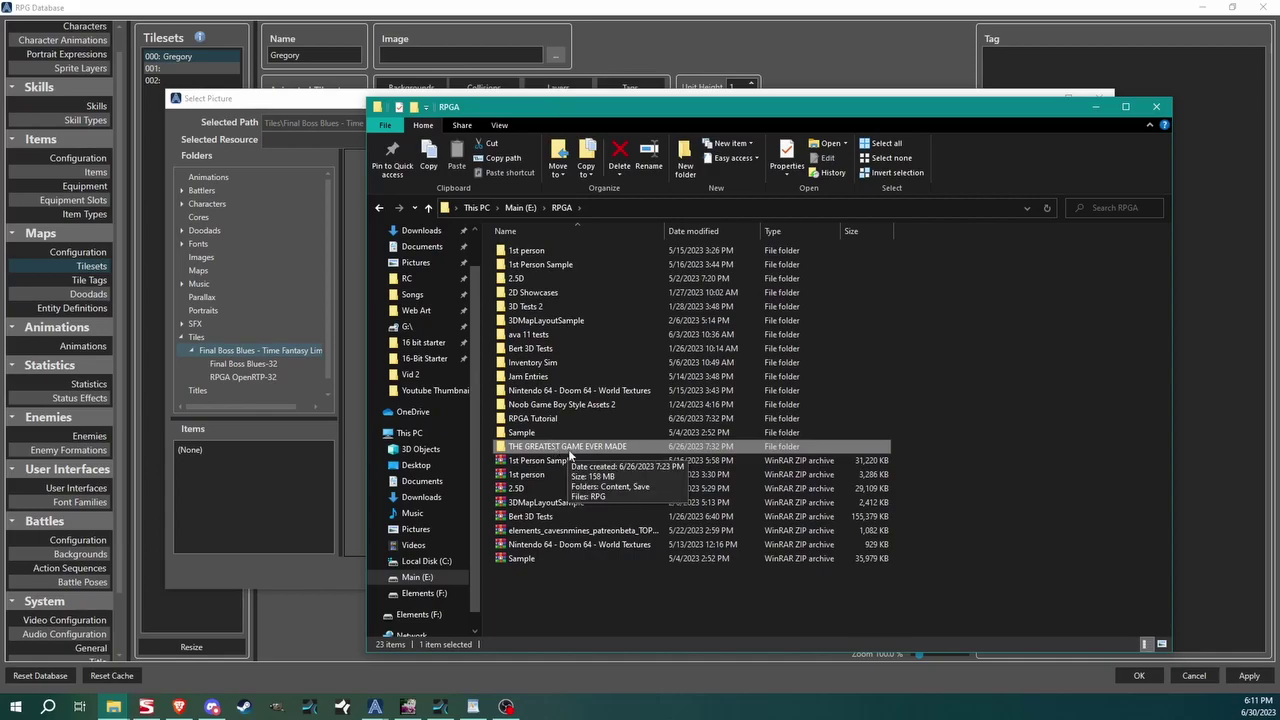
{"action": "double_click", "coordinate": [575, 449]}
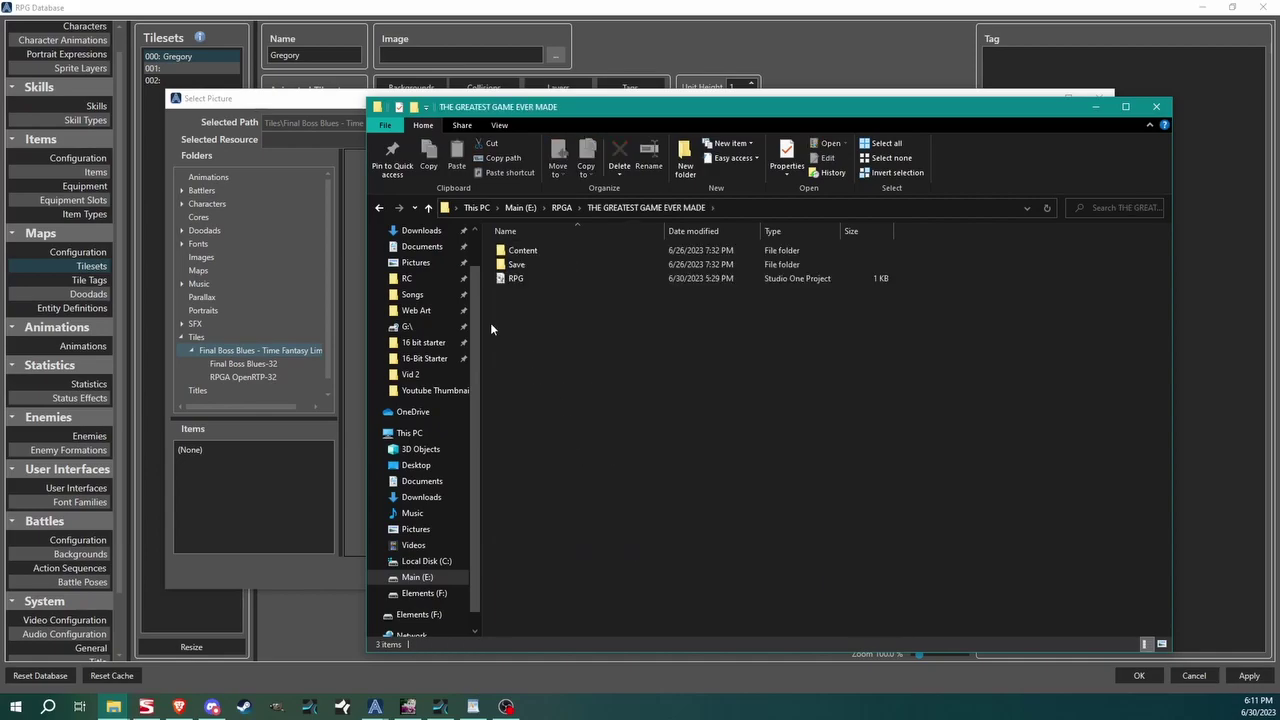
{"action": "double_click", "coordinate": [522, 251]}
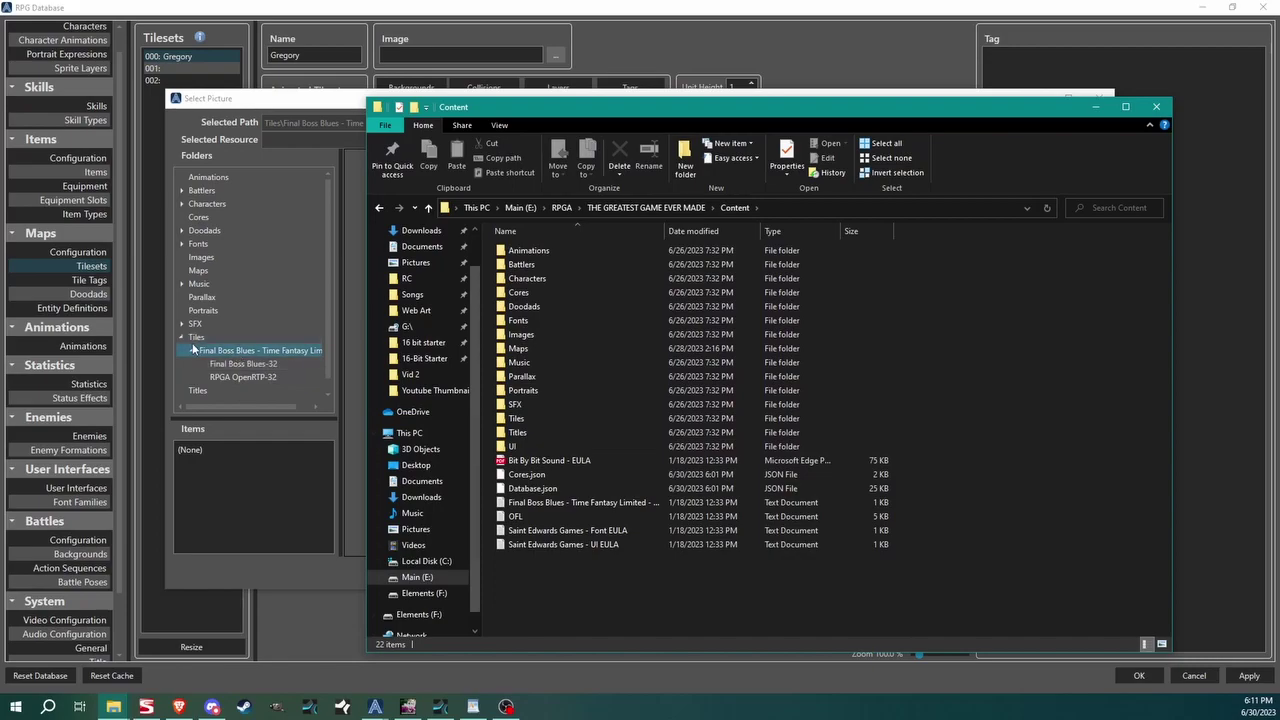
{"action": "double_click", "coordinate": [546, 418]}
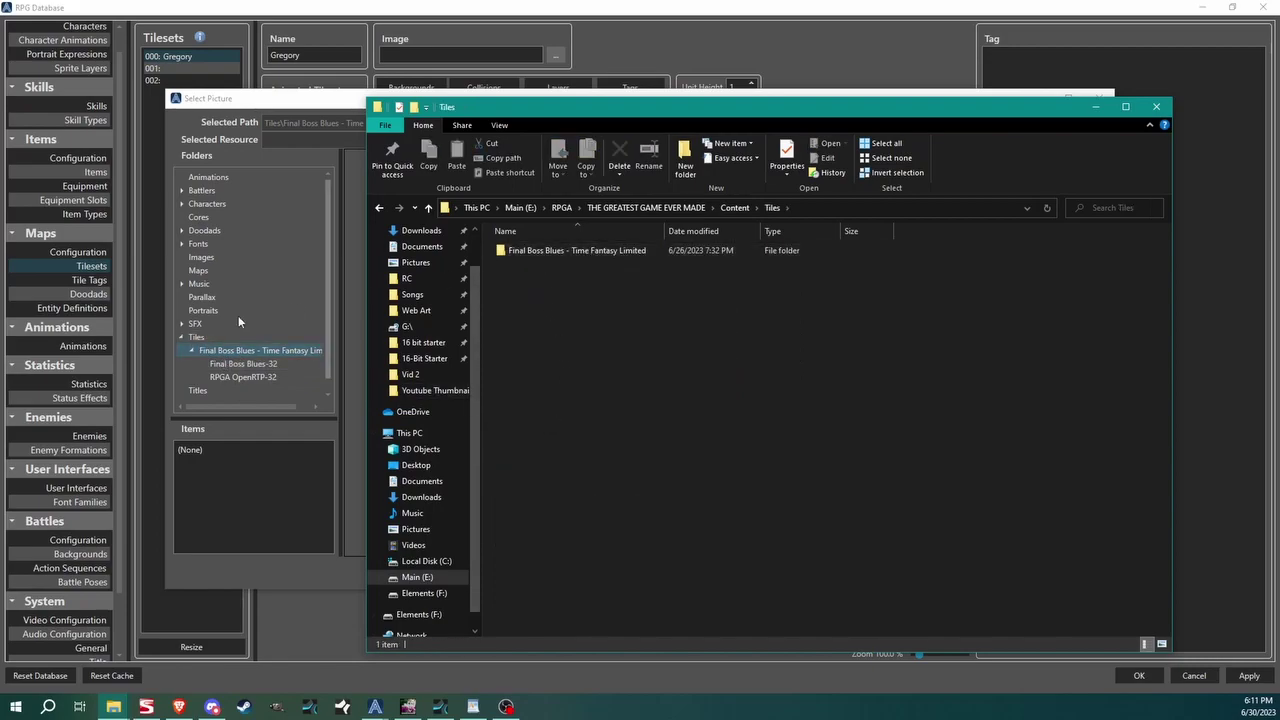
{"action": "double_click", "coordinate": [582, 254]}
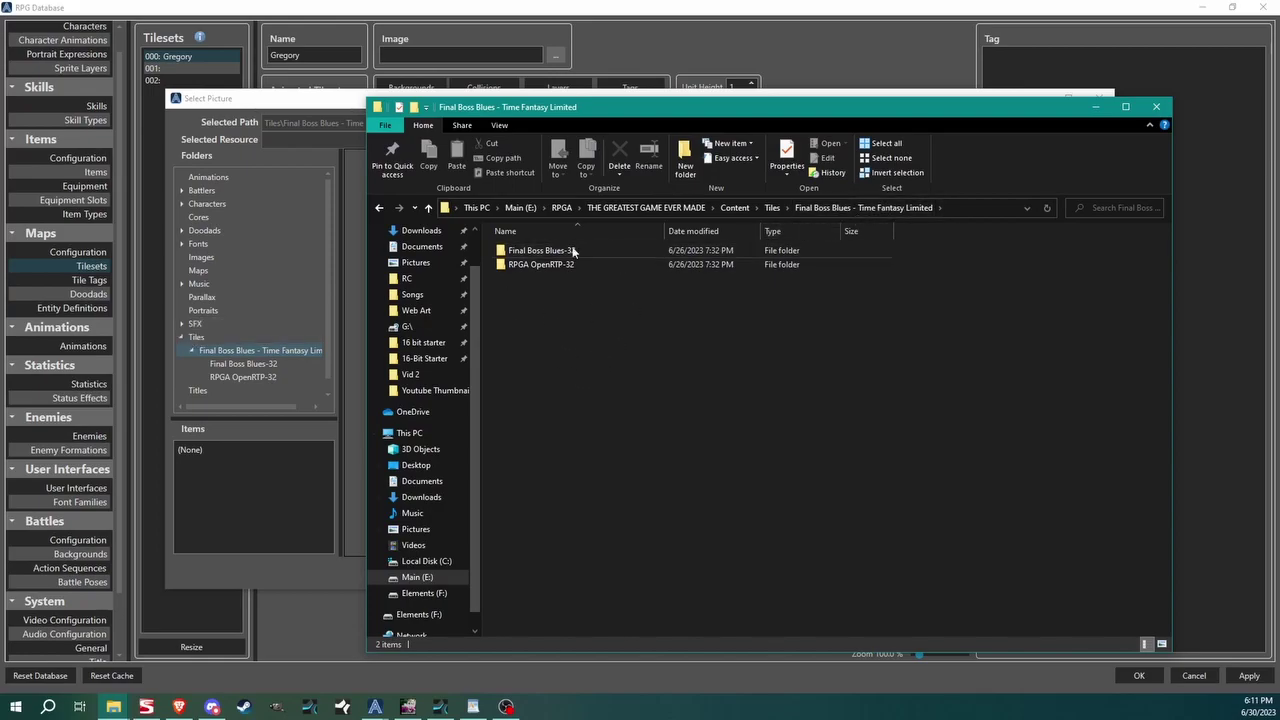
{"action": "left_click", "coordinate": [734, 208]}
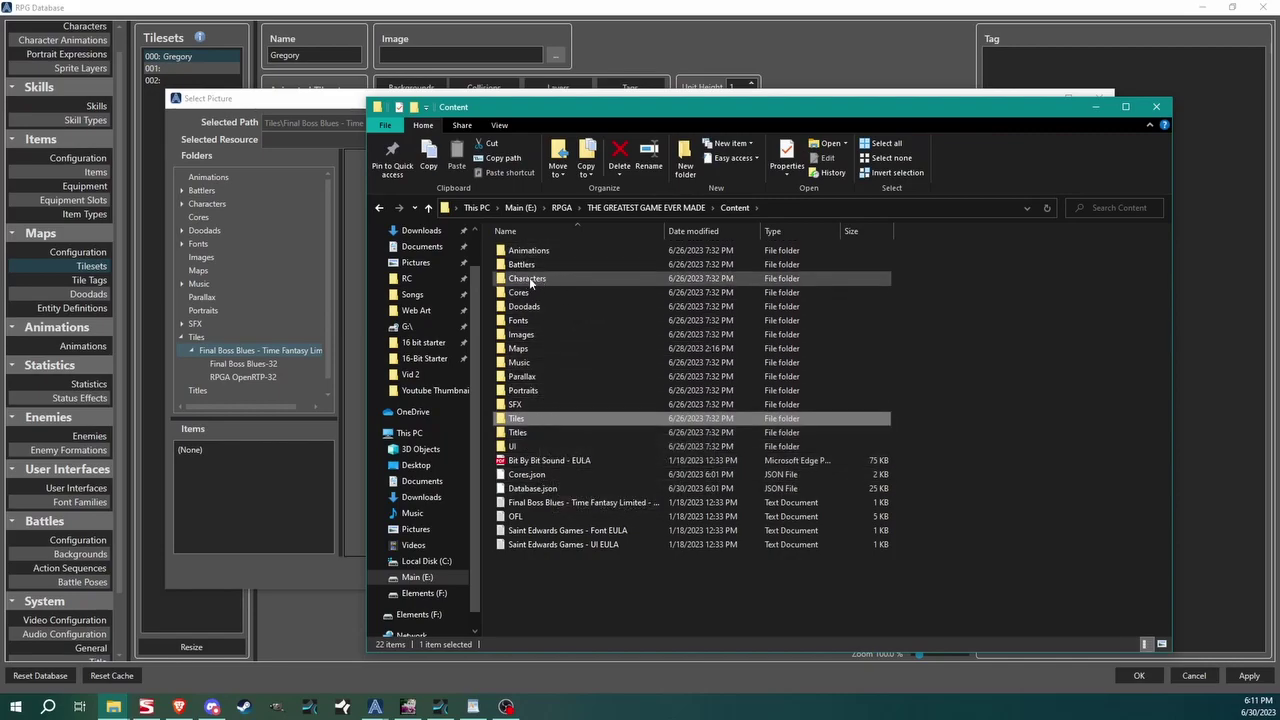
{"action": "left_click", "coordinate": [1096, 107]}
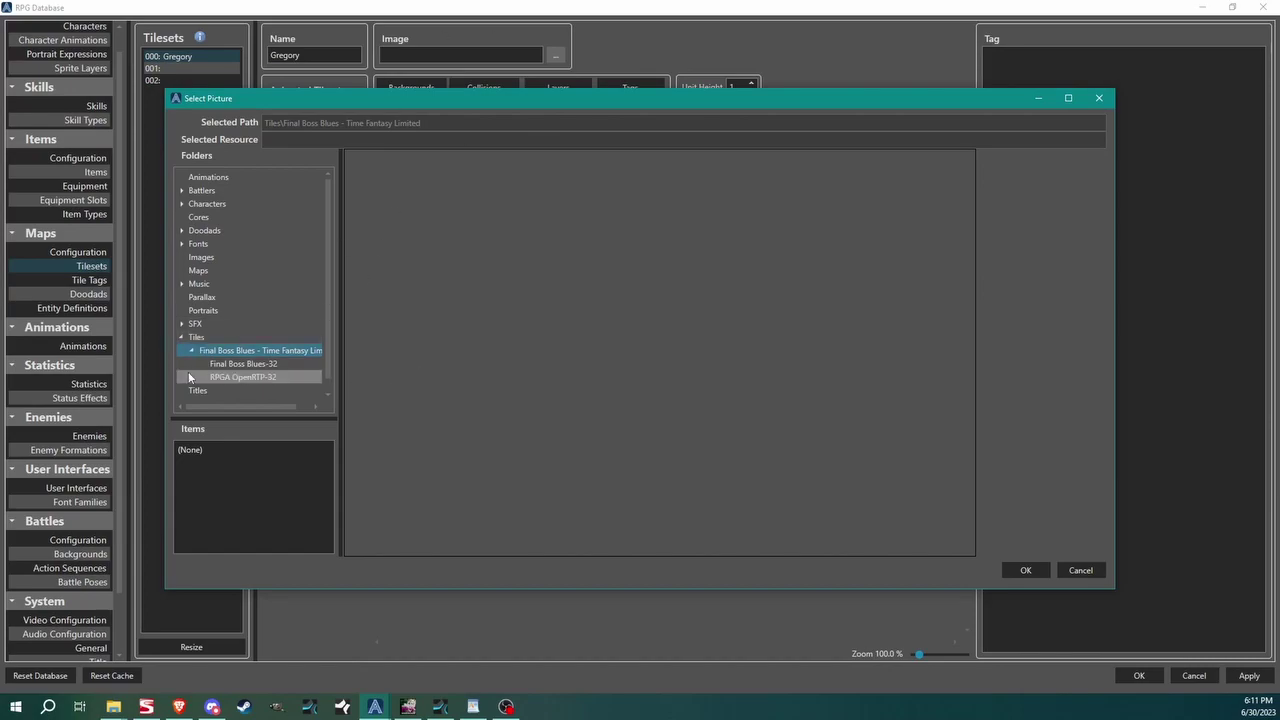
From Final Boss Blues-32, choose RPGA-FBBRTP-TerraformGround.png as the terraforming image
{"action": "left_click", "coordinate": [229, 349]}
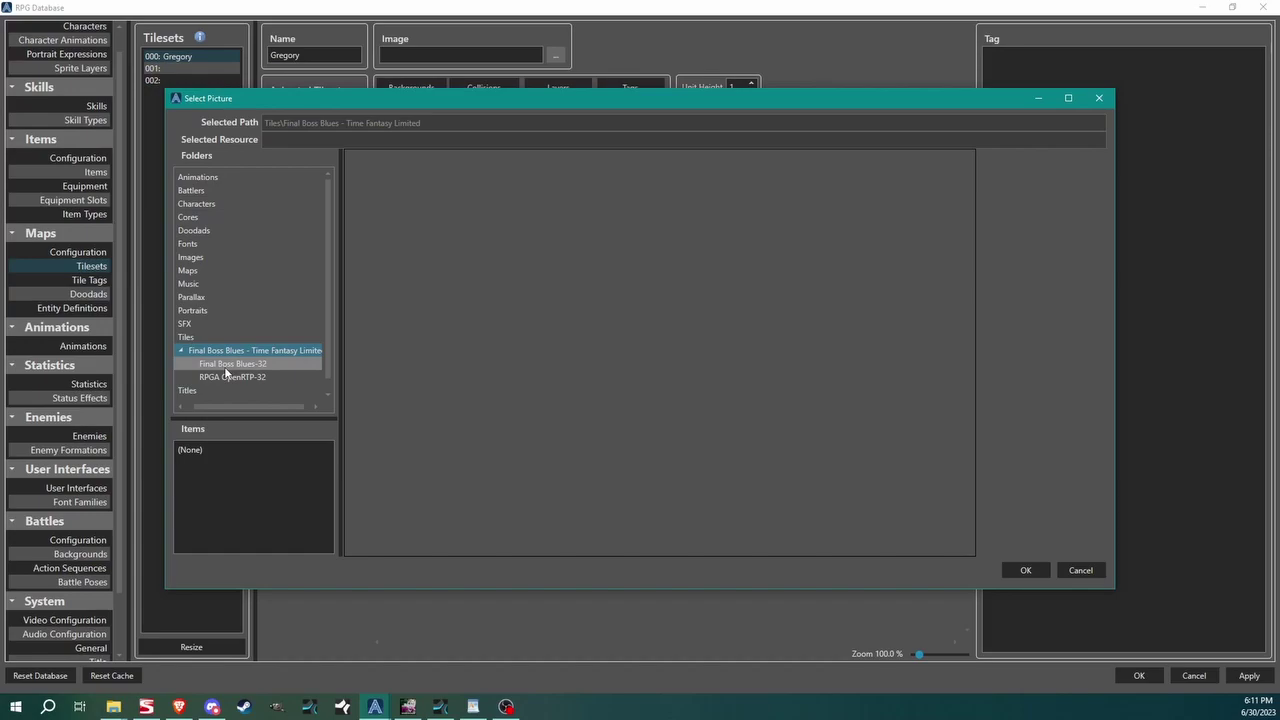
{"action": "left_click", "coordinate": [236, 366]}
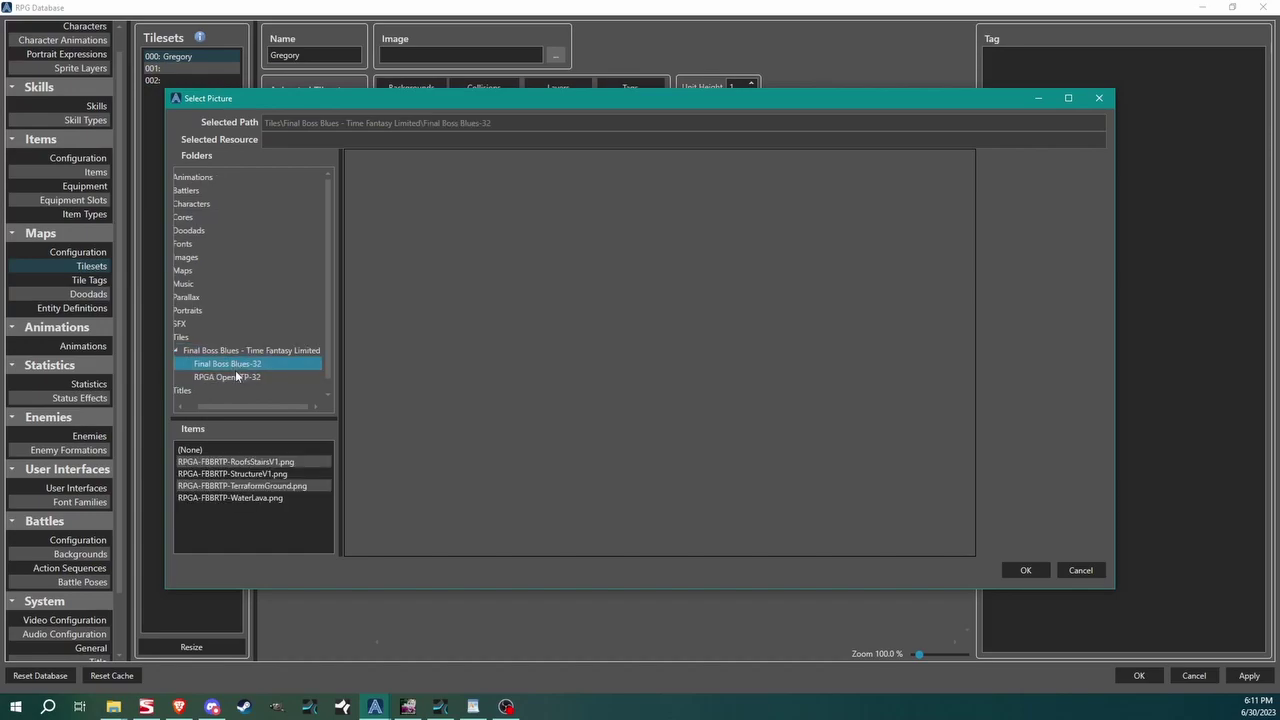
{"action": "left_click", "coordinate": [247, 471]}
{"action": "left_click", "coordinate": [248, 485]}
{"action": "left_click", "coordinate": [250, 498]}
{"action": "left_click", "coordinate": [251, 486]}
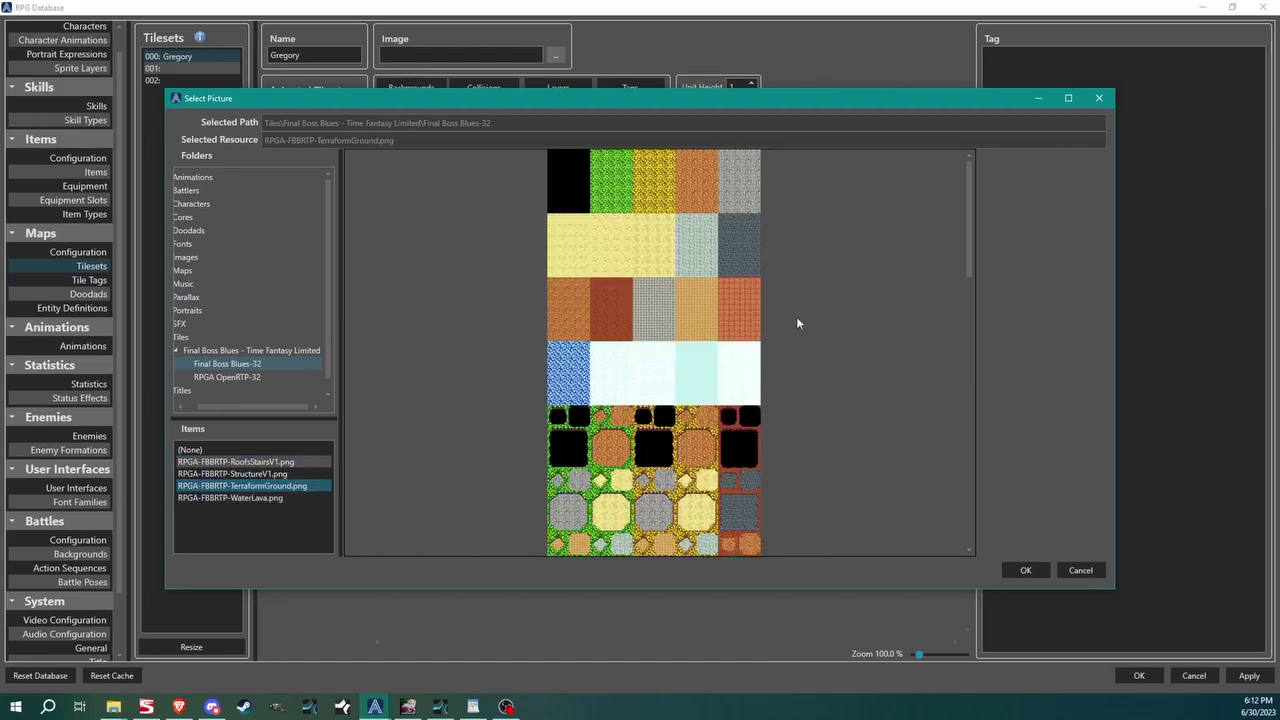
{"action": "left_click", "coordinate": [1025, 570]}
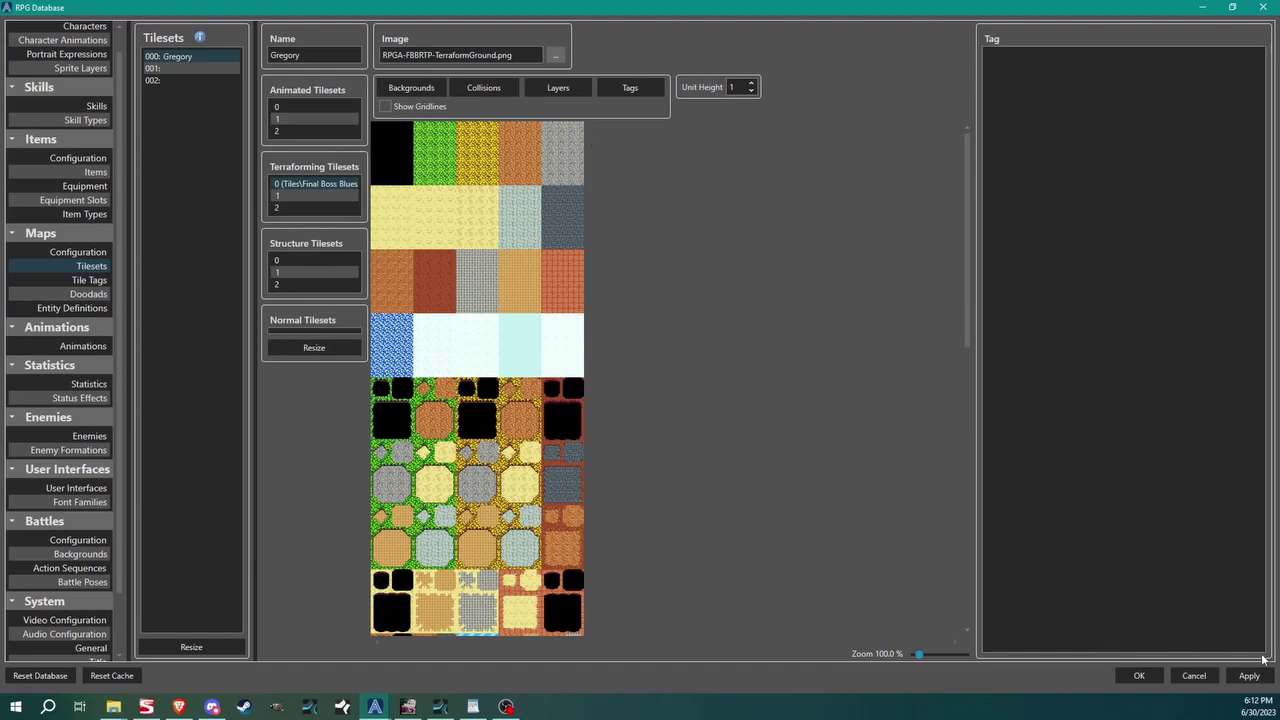
Close the database, assign tileset Gregory to New Map 0, and show its terraforming tiles
{"action": "left_click", "coordinate": [1139, 676]}
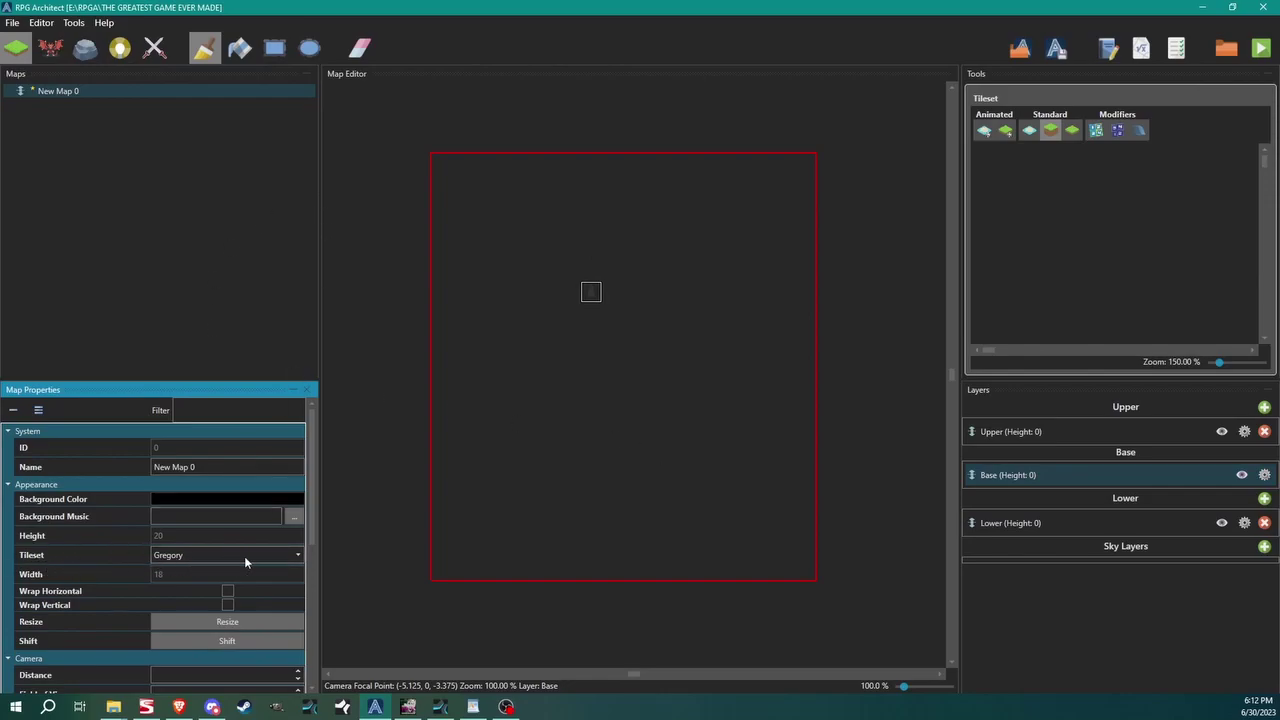
{"action": "left_click", "coordinate": [183, 556]}
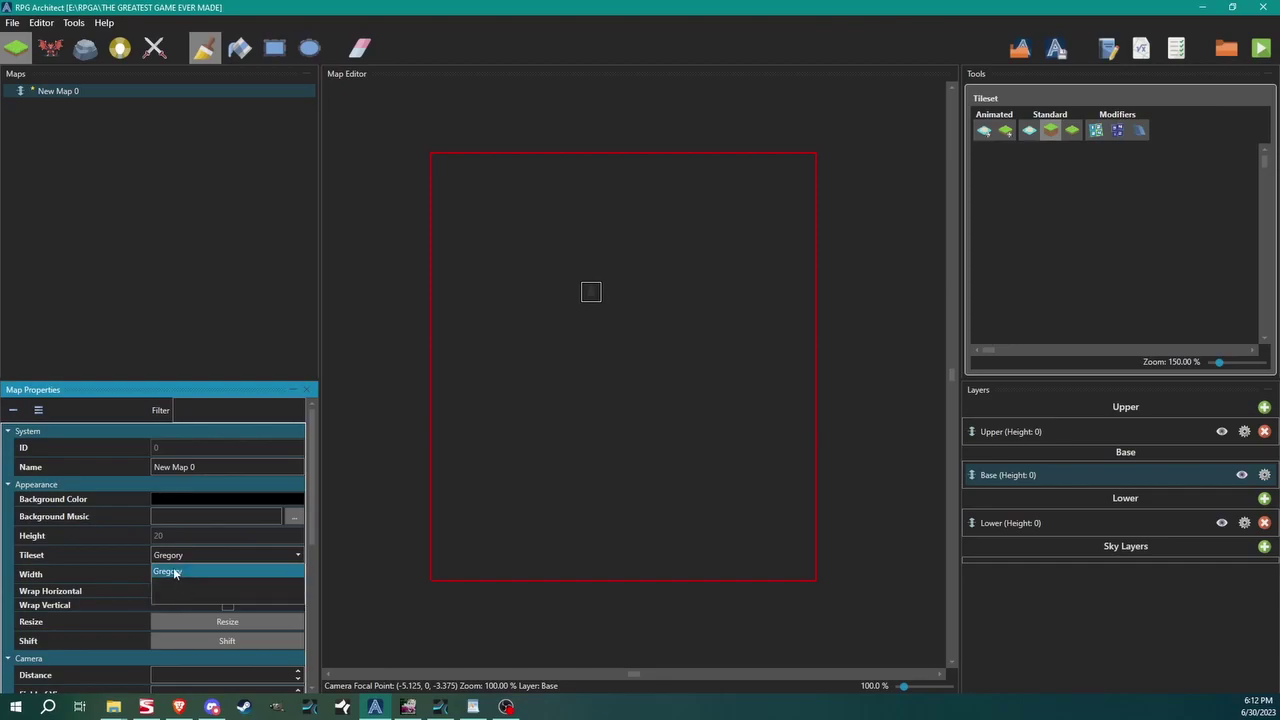
{"action": "left_click", "coordinate": [168, 571]}
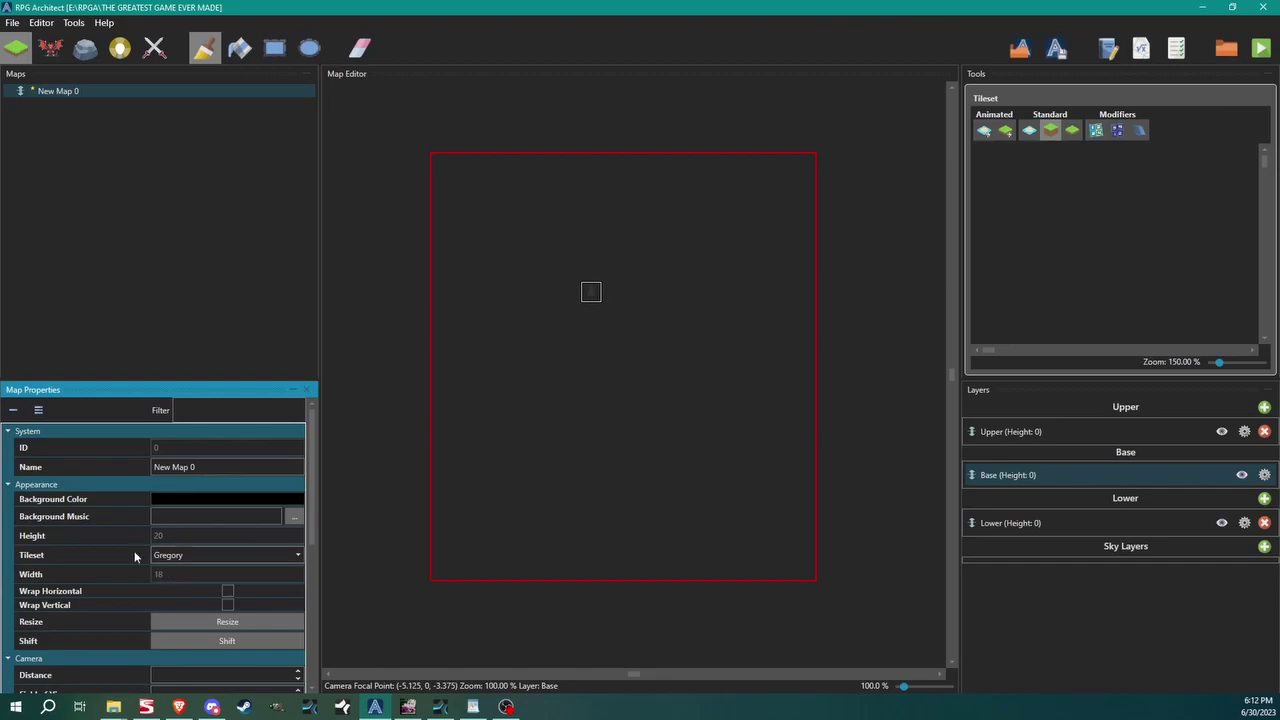
{"action": "left_click", "coordinate": [1029, 132]}
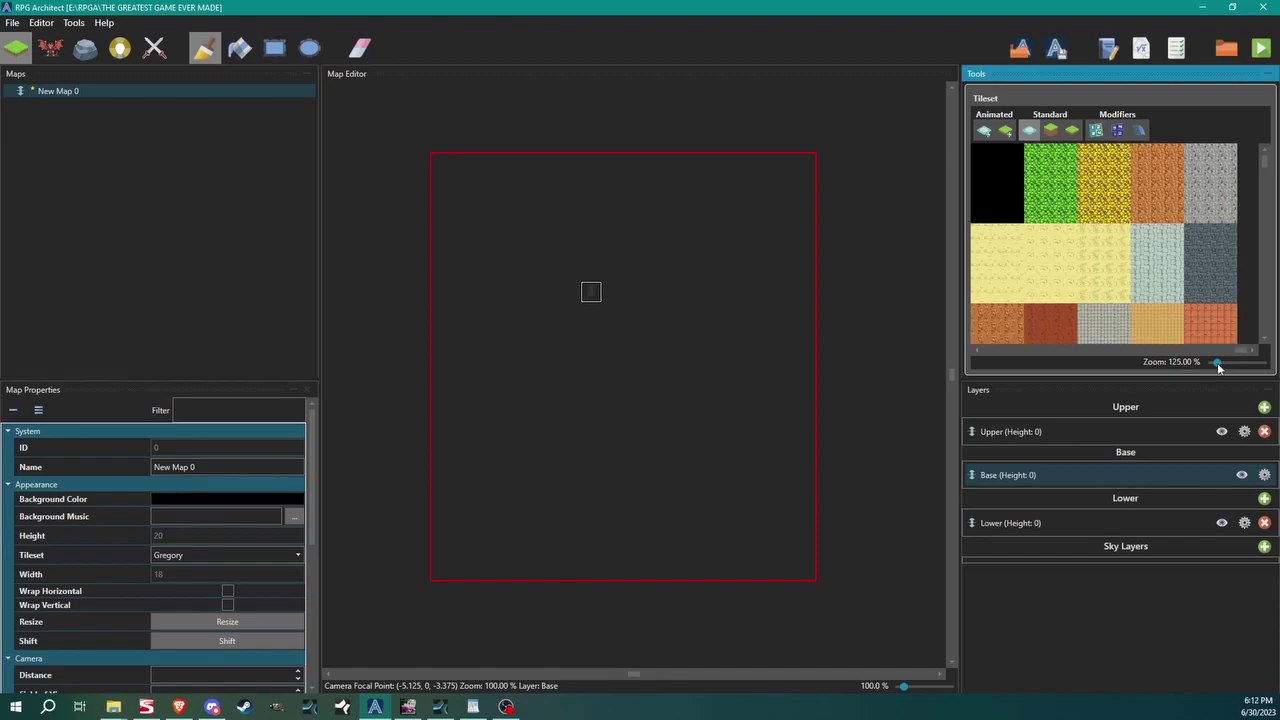
Zoom the tile palette to 125% and pick the green grass terrain tile
{"action": "left_click_drag", "start_coordinate": [1221, 368], "coordinate": [1217, 366]}
{"action": "left_click_drag", "start_coordinate": [1267, 162], "coordinate": [1257, 135]}
{"action": "left_click", "coordinate": [1053, 199]}
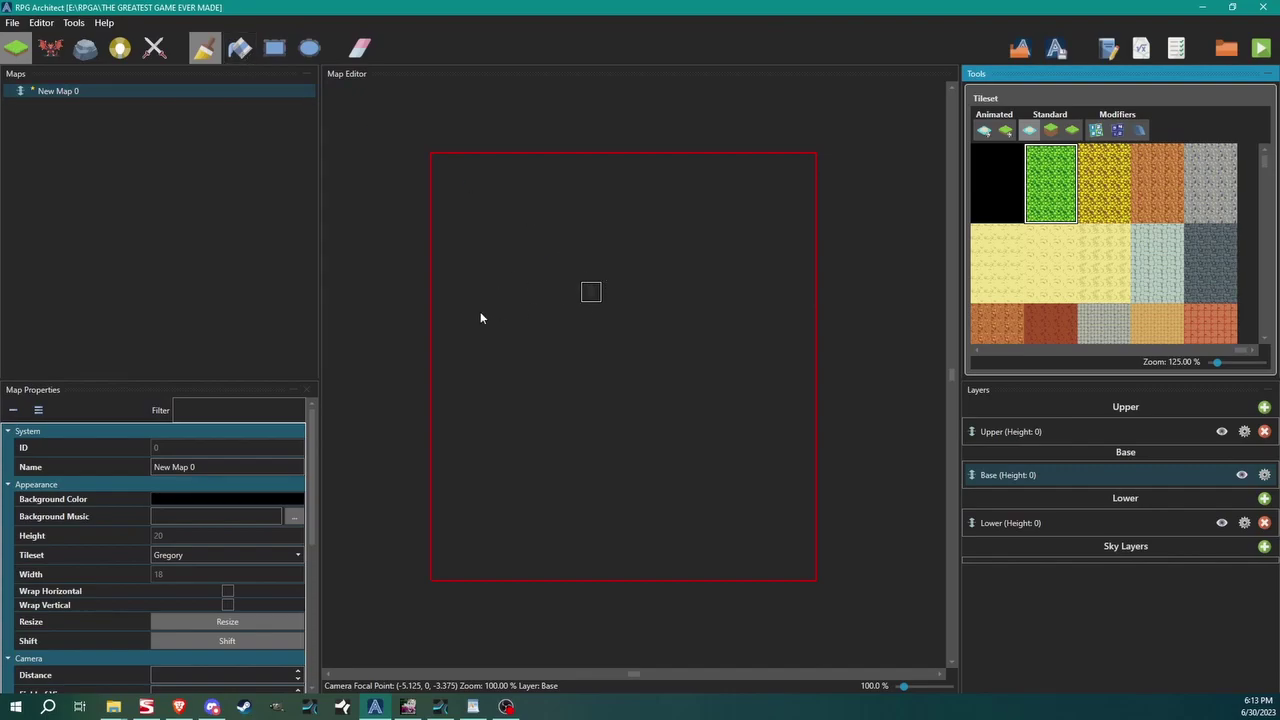
Paint a winding grass patch, then flood-fill the rest of the empty map with grass
{"action": "mouse_move", "coordinate": [488, 293]}
{"action": "left_mouse_down"}
{"action": "mouse_move", "coordinate": [558, 319]}
{"action": "mouse_move", "coordinate": [616, 398]}
{"action": "mouse_move", "coordinate": [680, 423]}
{"action": "left_mouse_up"}
{"action": "left_click", "coordinate": [239, 47]}
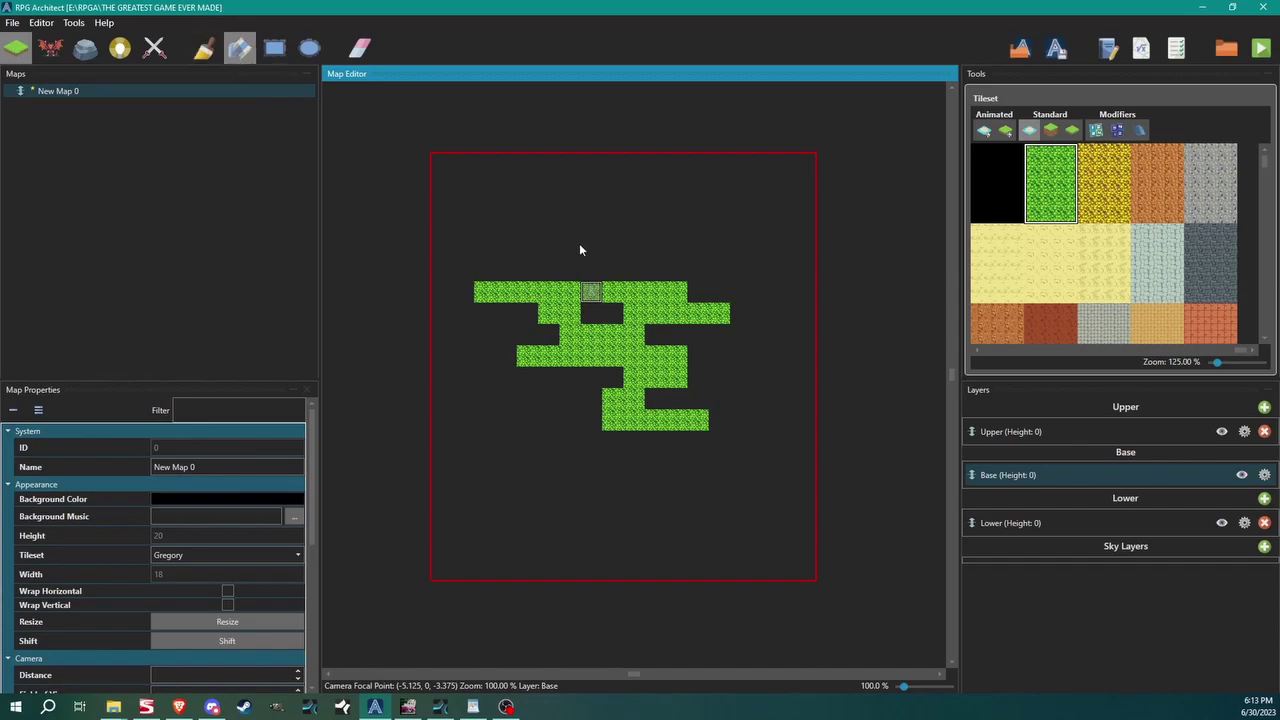
{"action": "left_click", "coordinate": [672, 258]}
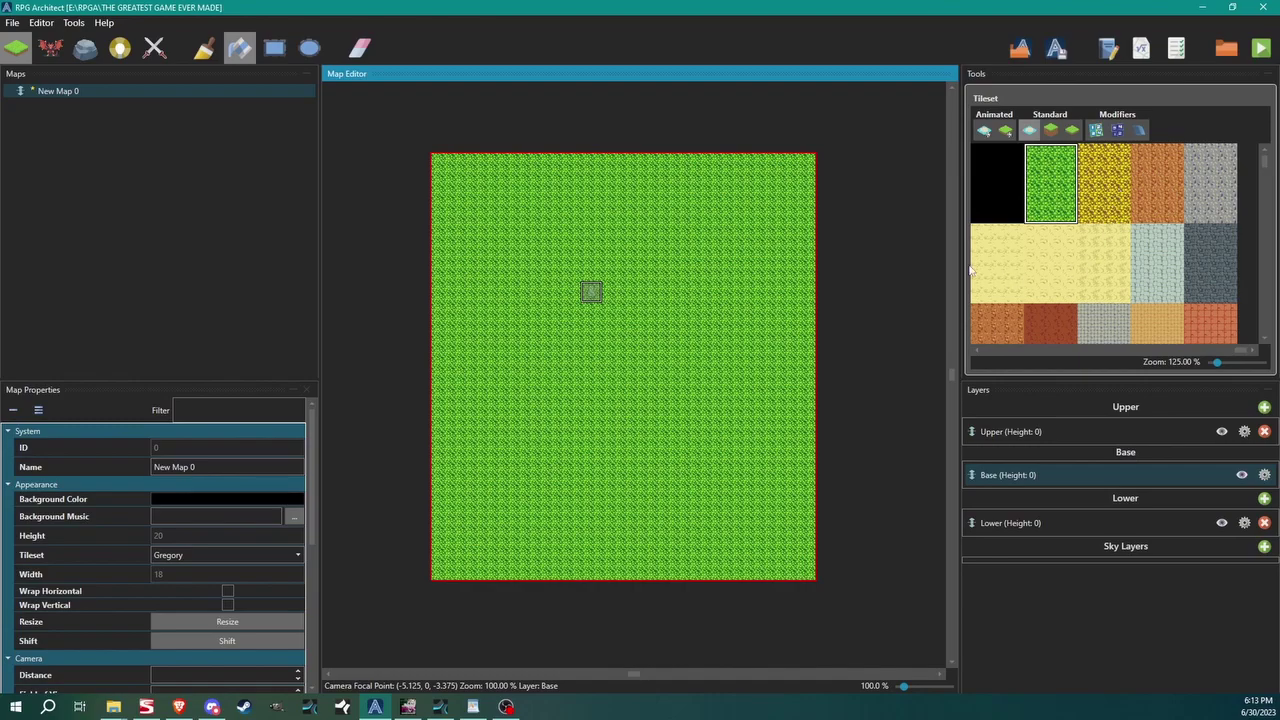
Draw a sand rectangle in the map's top-left area
{"action": "left_click", "coordinate": [1031, 274]}
{"action": "left_click", "coordinate": [274, 48]}
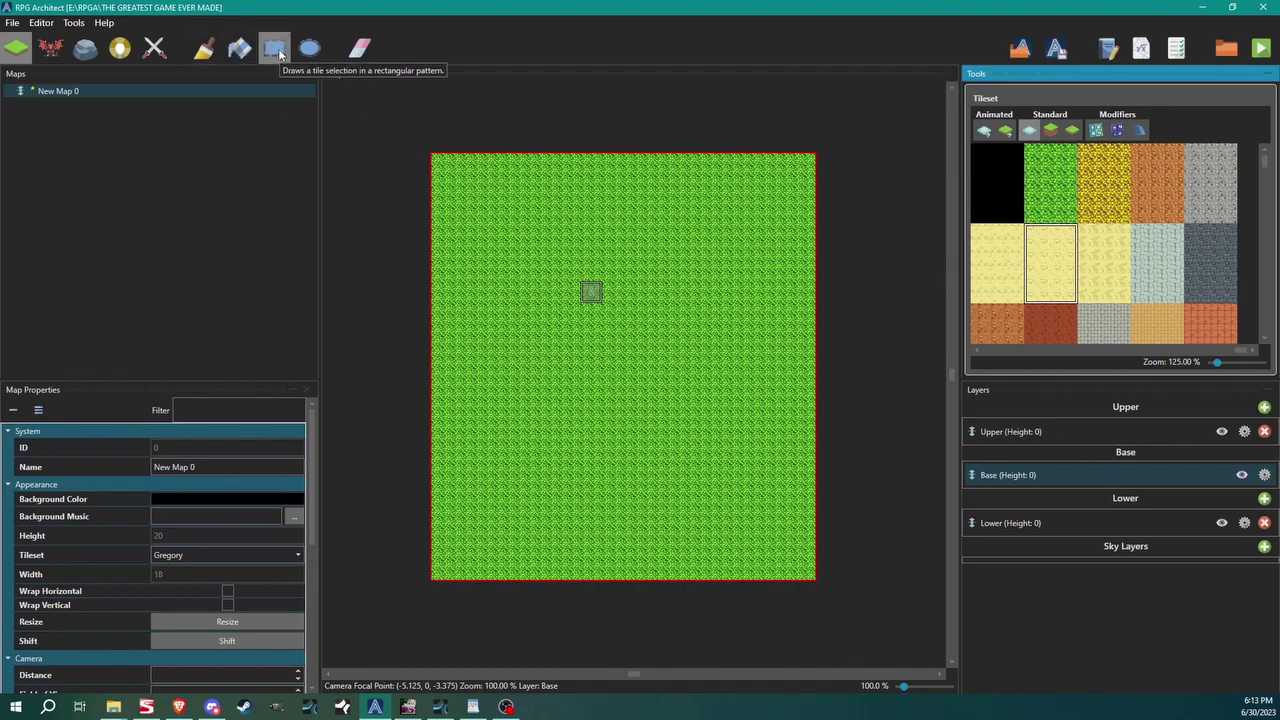
{"action": "mouse_move", "coordinate": [478, 242]}
{"action": "left_mouse_down"}
{"action": "mouse_move", "coordinate": [578, 345]}
{"action": "mouse_move", "coordinate": [578, 364]}
{"action": "mouse_move", "coordinate": [737, 491]}
{"action": "mouse_move", "coordinate": [747, 518]}
{"action": "left_mouse_up"}
{"action": "left_click", "coordinate": [310, 50]}
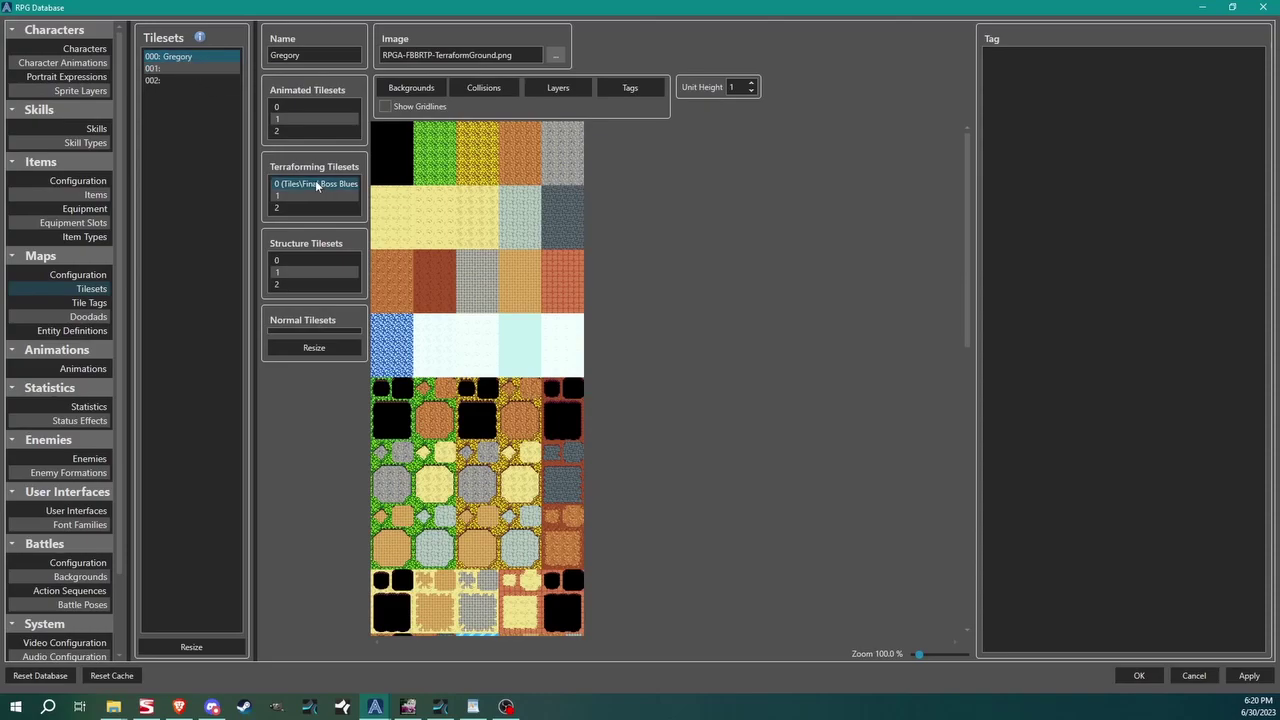
Assign Final Boss Blues-32's RPGA-FBBRTP-StructureV1.png to structure tileset slot 0 and apply
{"action": "left_click", "coordinate": [309, 260]}
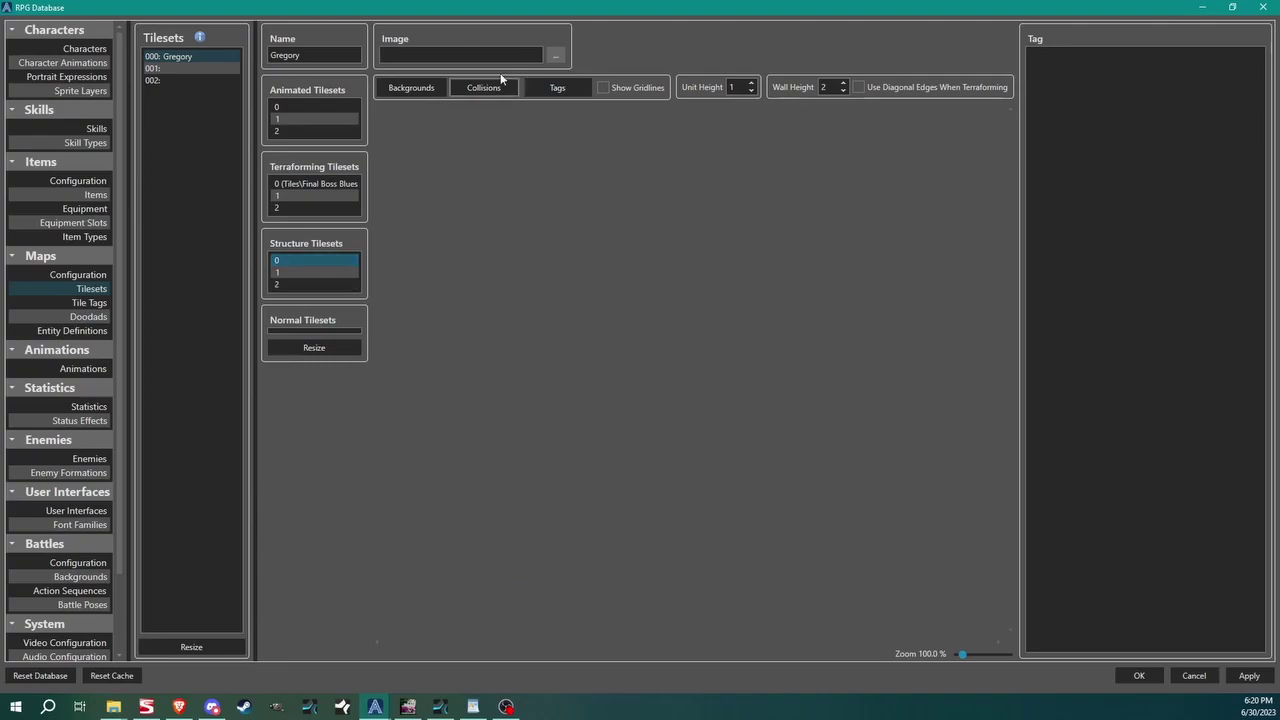
{"action": "left_click", "coordinate": [556, 55]}
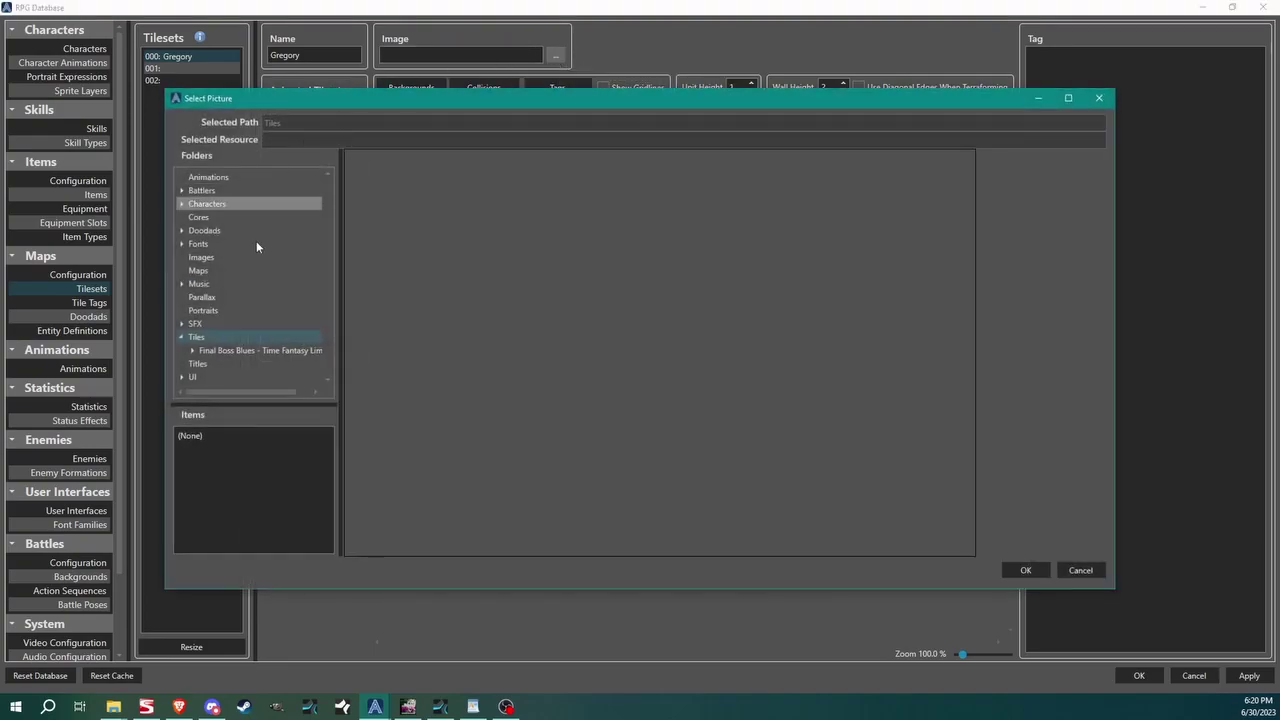
{"action": "double_click", "coordinate": [267, 352]}
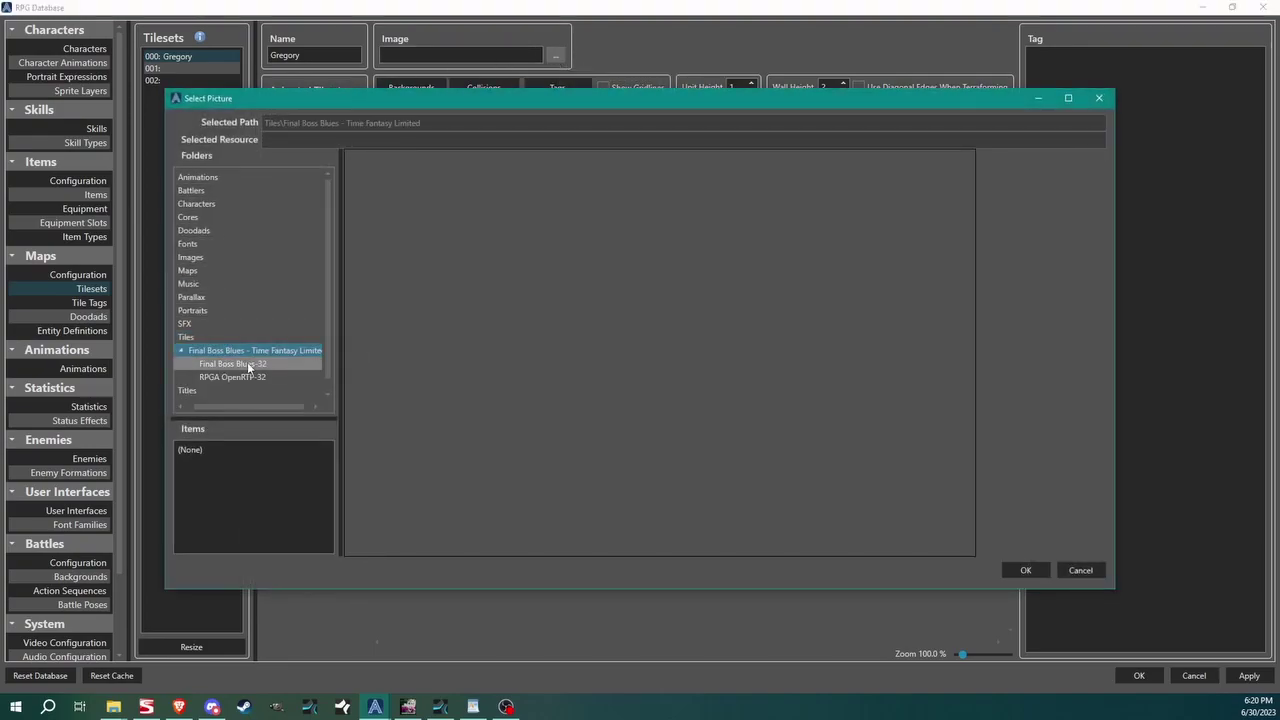
{"action": "left_click", "coordinate": [249, 365]}
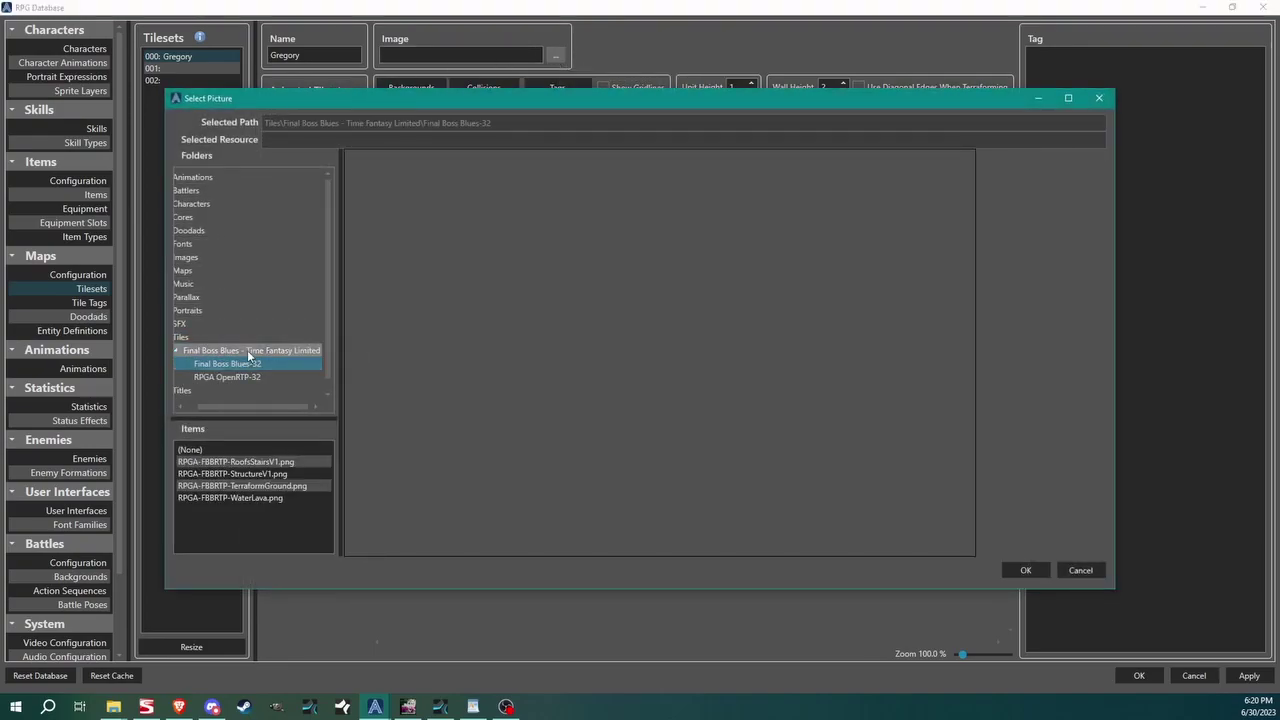
{"action": "left_click", "coordinate": [245, 474]}
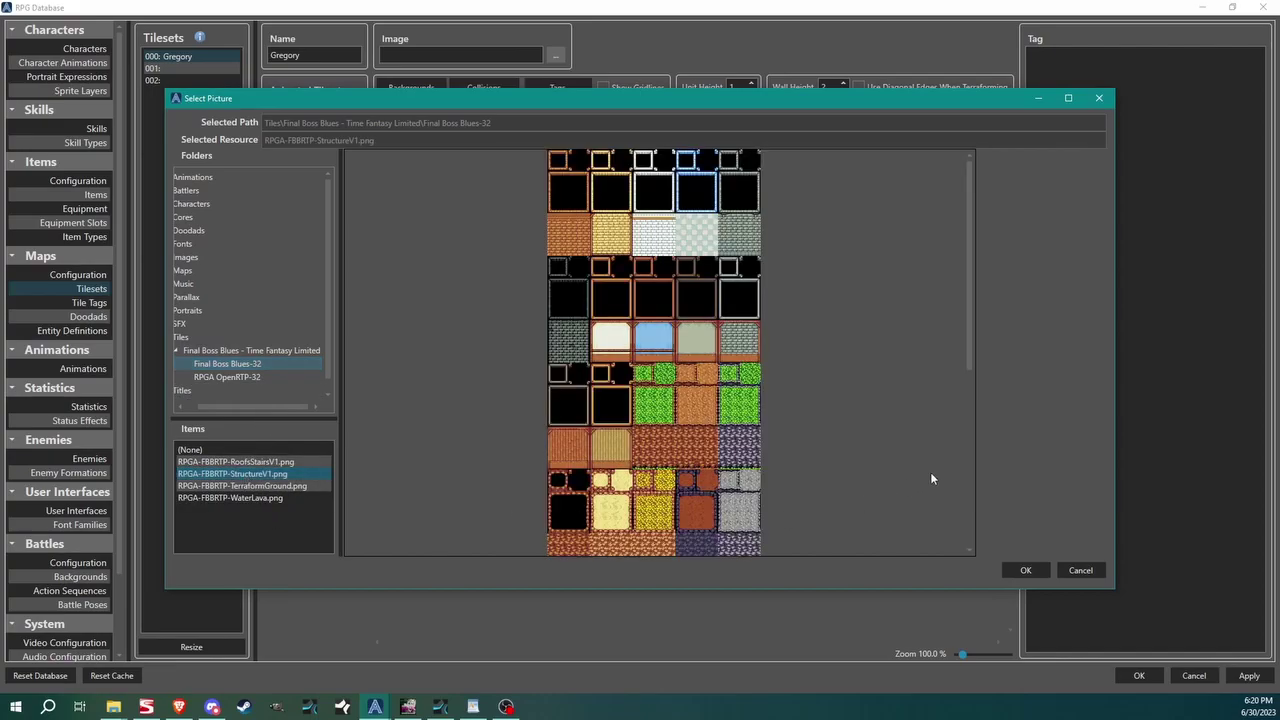
{"action": "left_click", "coordinate": [1025, 570]}
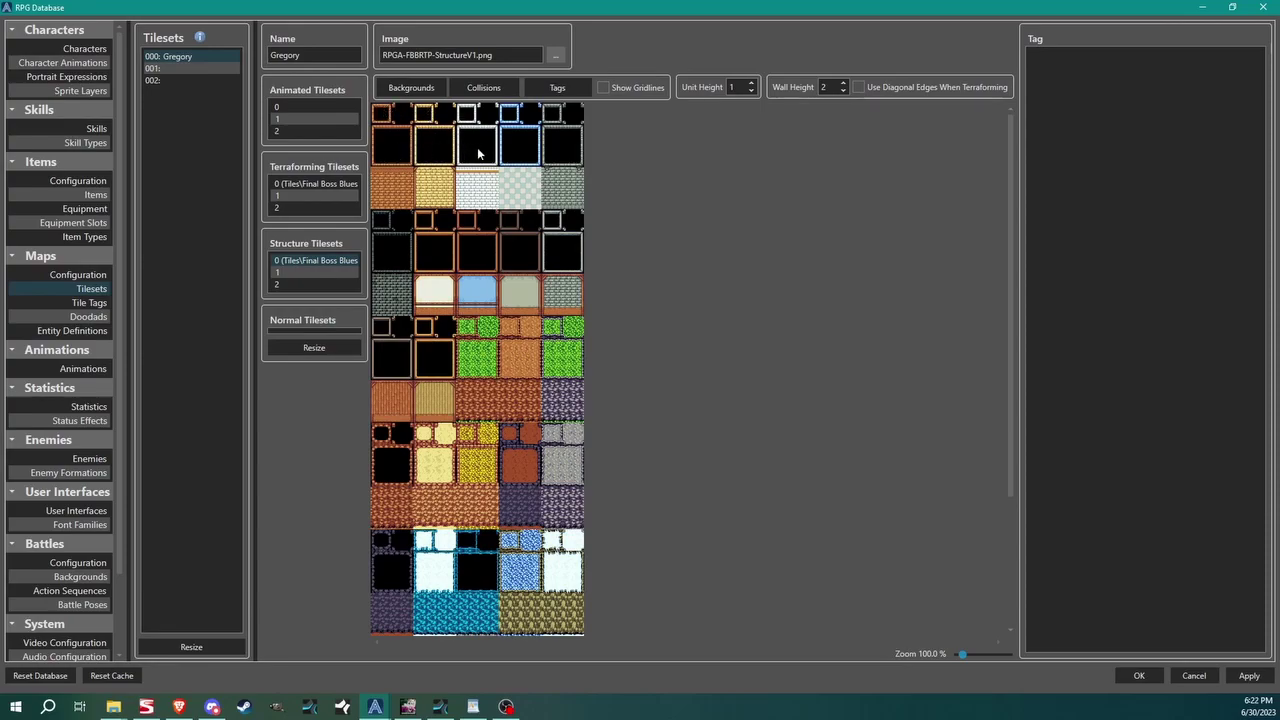
{"action": "left_click", "coordinate": [1252, 677]}
Save and close the database, then show the Standard structural tiles
{"action": "left_click", "coordinate": [1136, 678]}
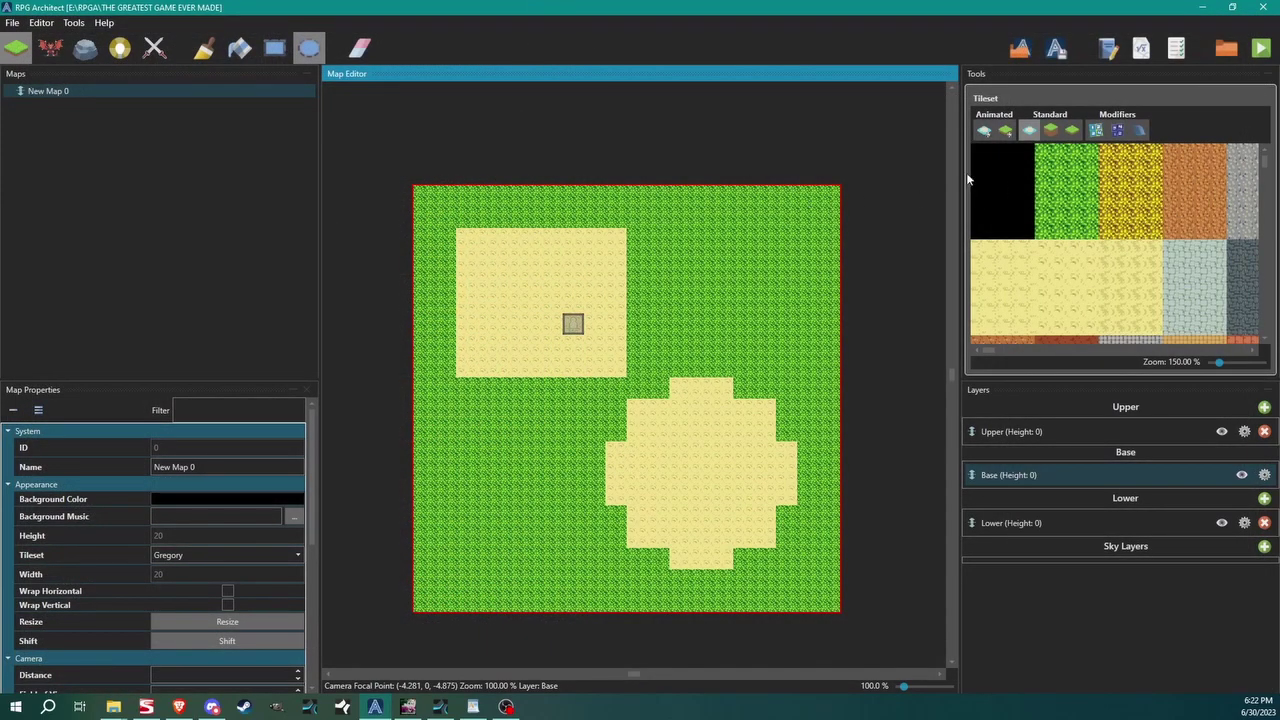
{"action": "scroll", "coordinate": [1020, 147], "scroll_direction": "down", "scroll_amount": 1, "text": "ctrl"}
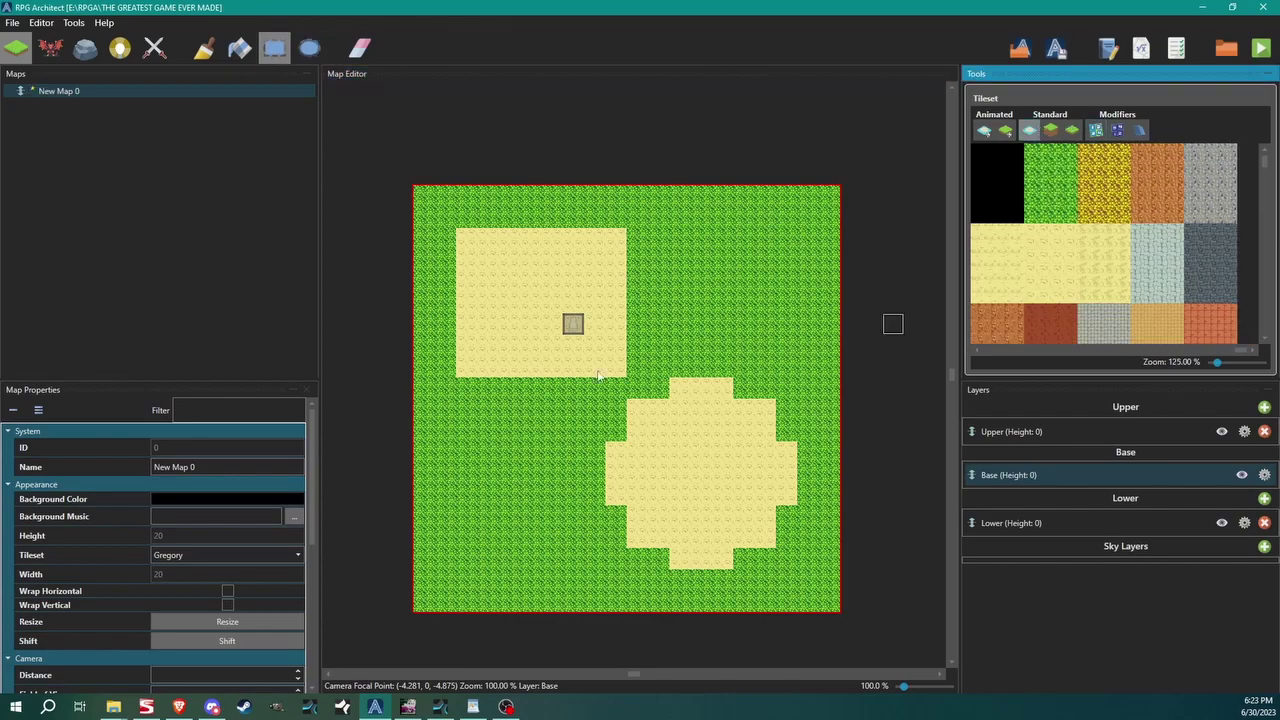
{"action": "left_click", "coordinate": [1051, 131]}
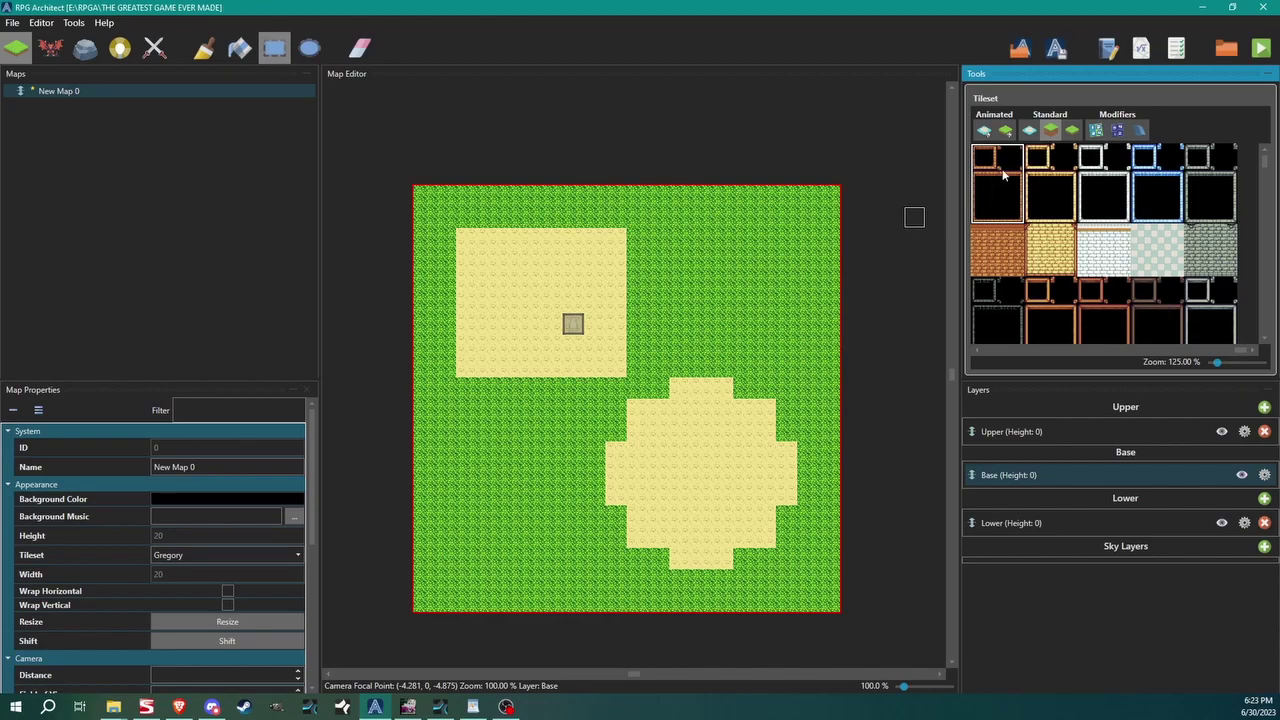
Draw an orange brick strip on the upper sand with a dark framed block above it
{"action": "left_click", "coordinate": [990, 255]}
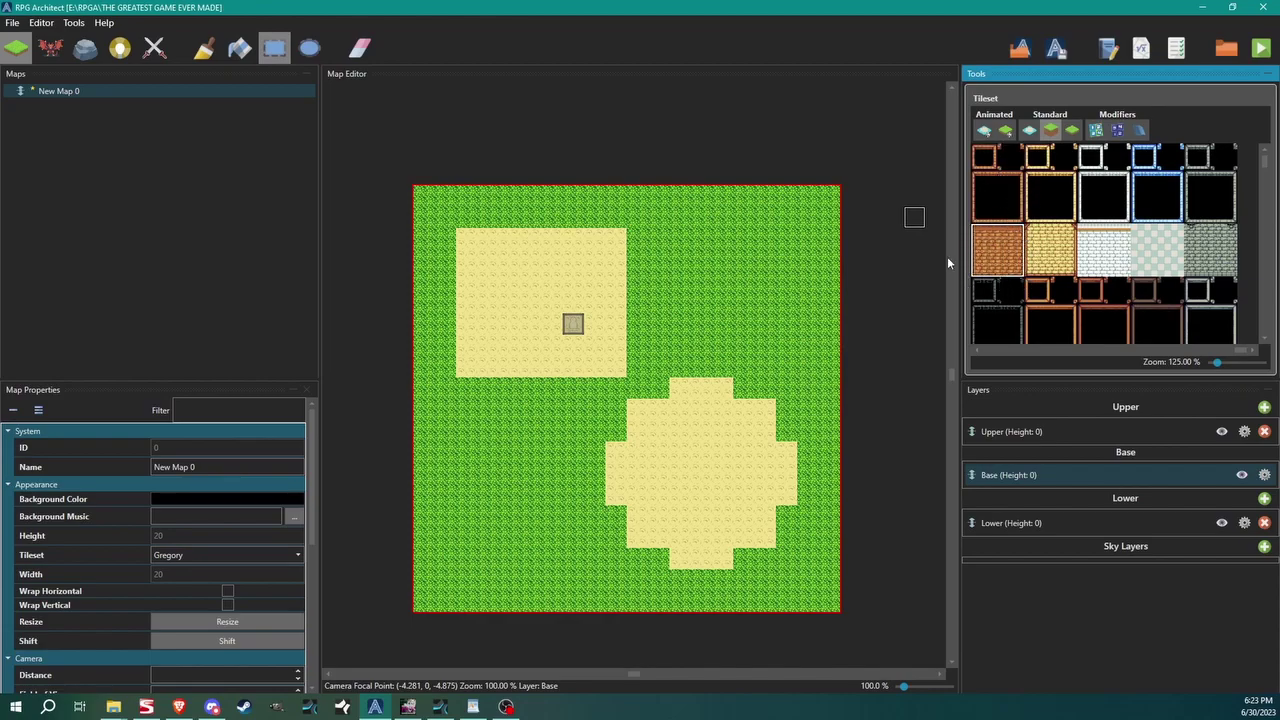
{"action": "left_click_drag", "start_coordinate": [509, 281], "coordinate": [574, 282]}
{"action": "left_click", "coordinate": [1004, 194]}
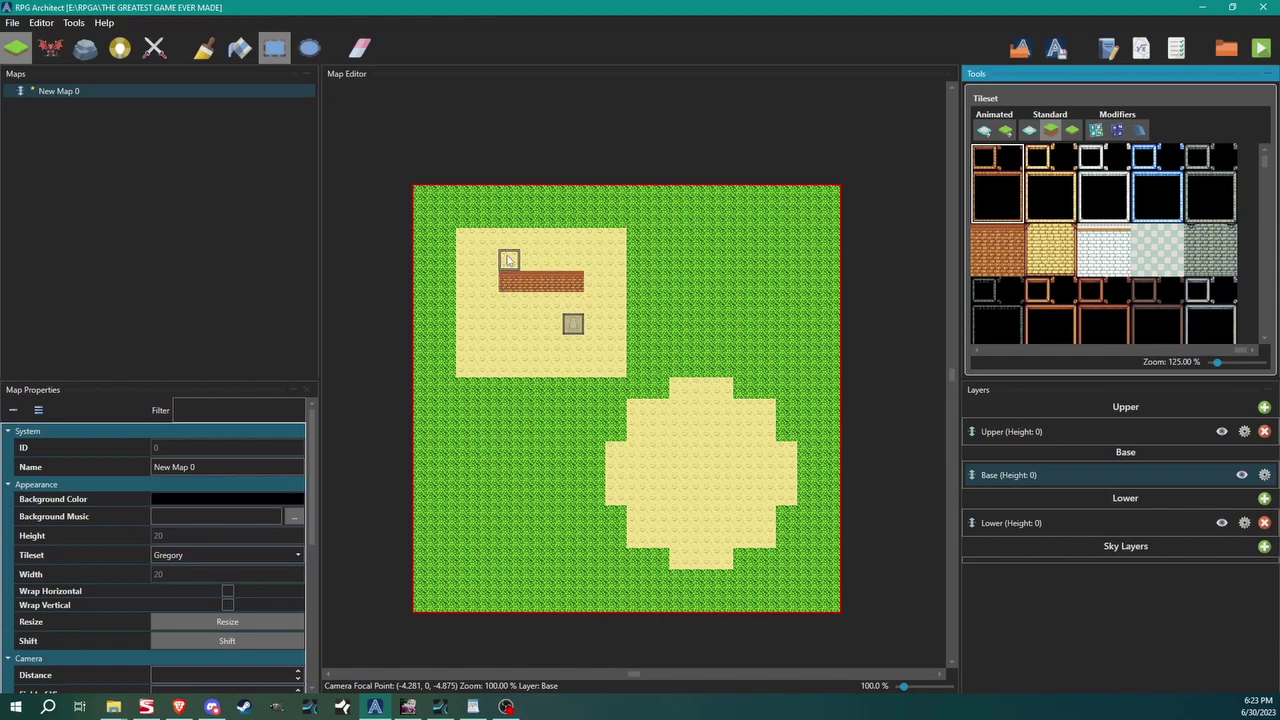
{"action": "left_click_drag", "start_coordinate": [507, 259], "coordinate": [578, 224]}
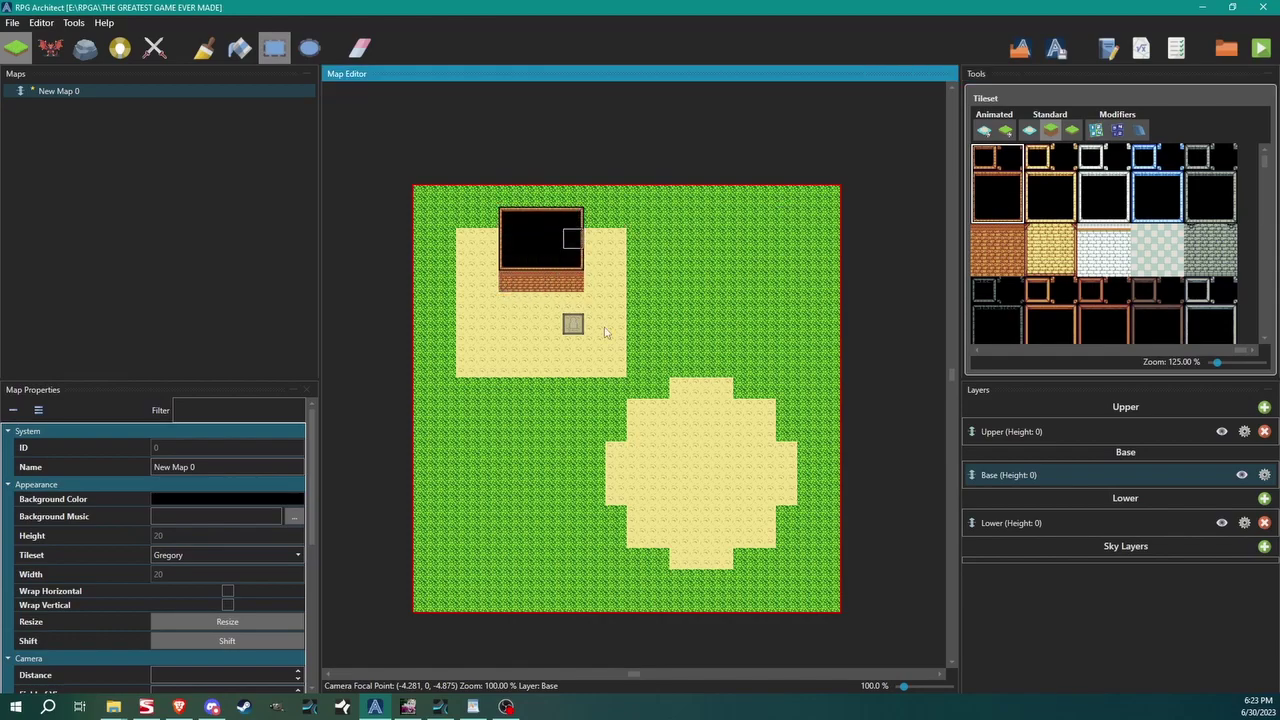
{"action": "left_click", "coordinate": [1264, 52]}
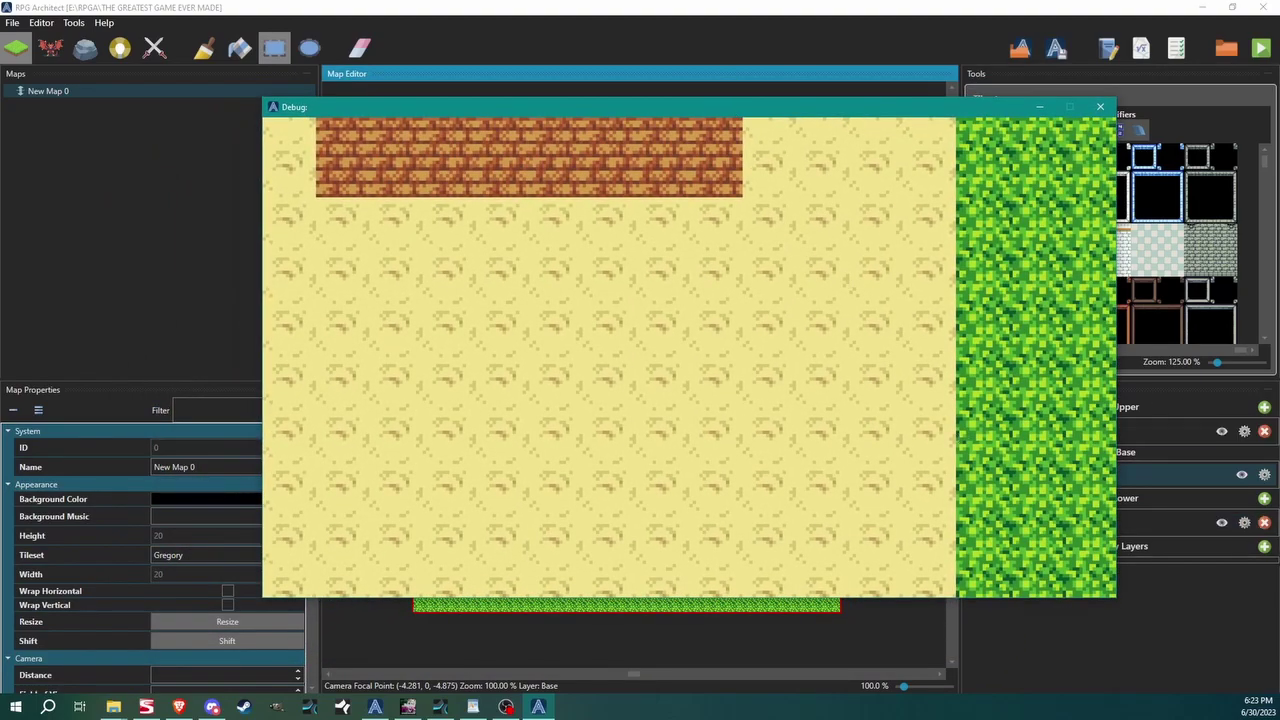
{"action": "key", "text": "Up"}
{"action": "key", "text": "Right"}
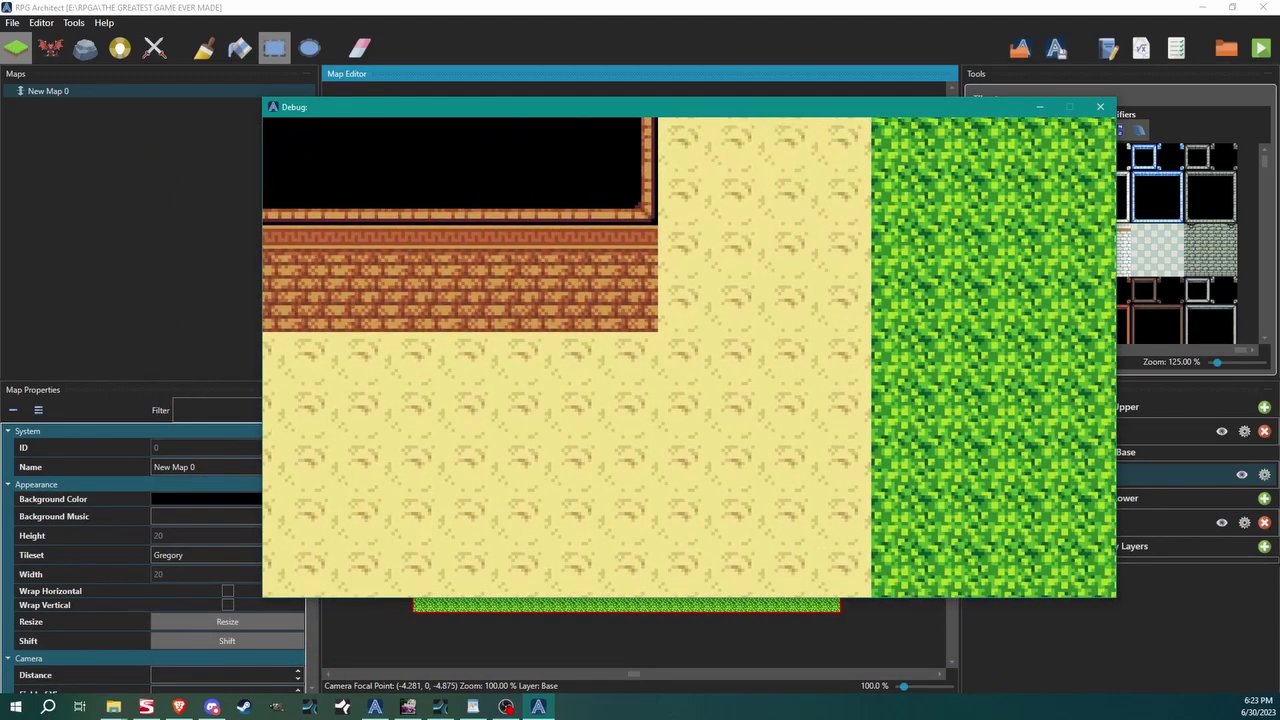
{"action": "key", "text": "Up"}
{"action": "key", "text": "Right"}
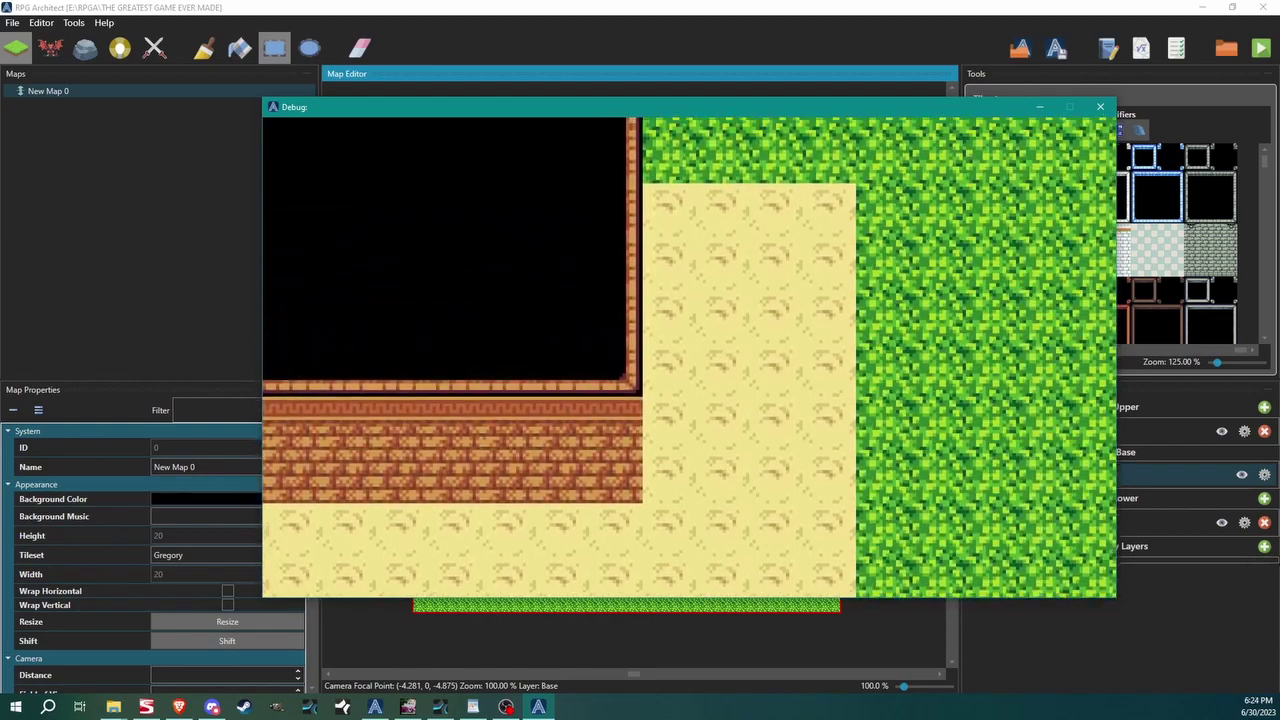
{"action": "key", "text": "Up"}
{"action": "key", "text": "Left"}
{"action": "key", "text": "Down"}
{"action": "key", "text": "Down"}
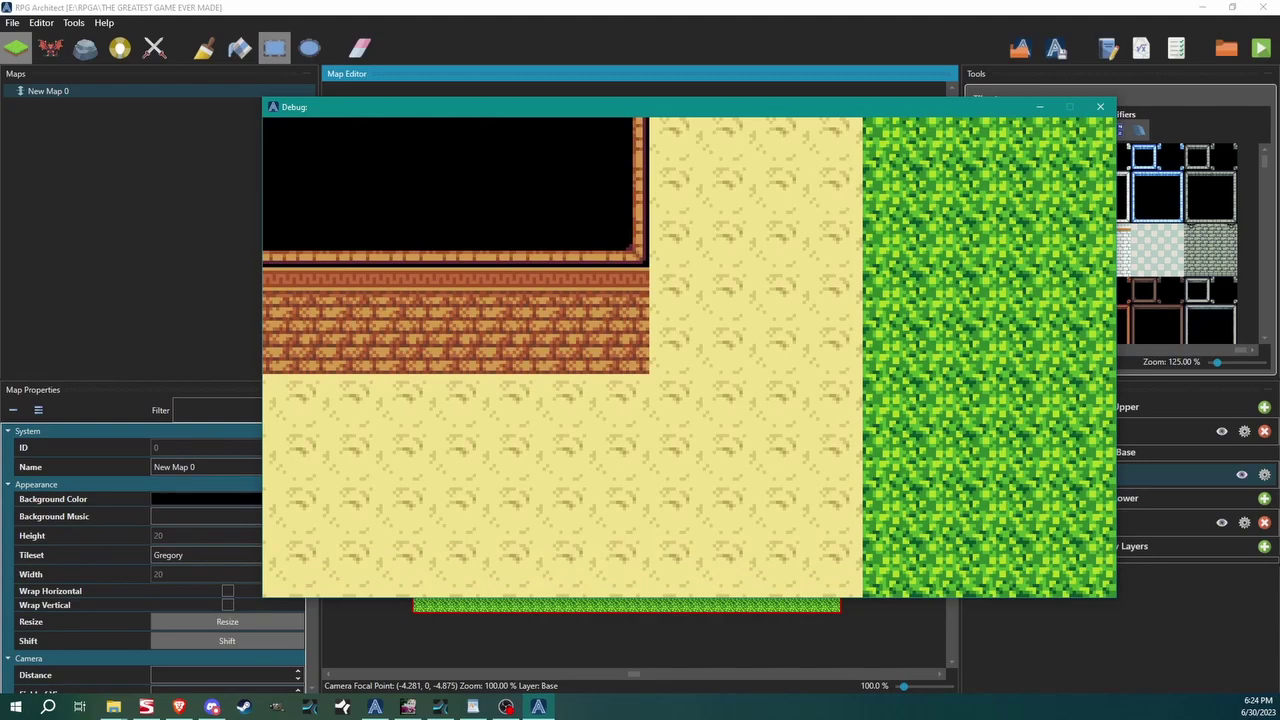
{"action": "key", "text": "Left"}
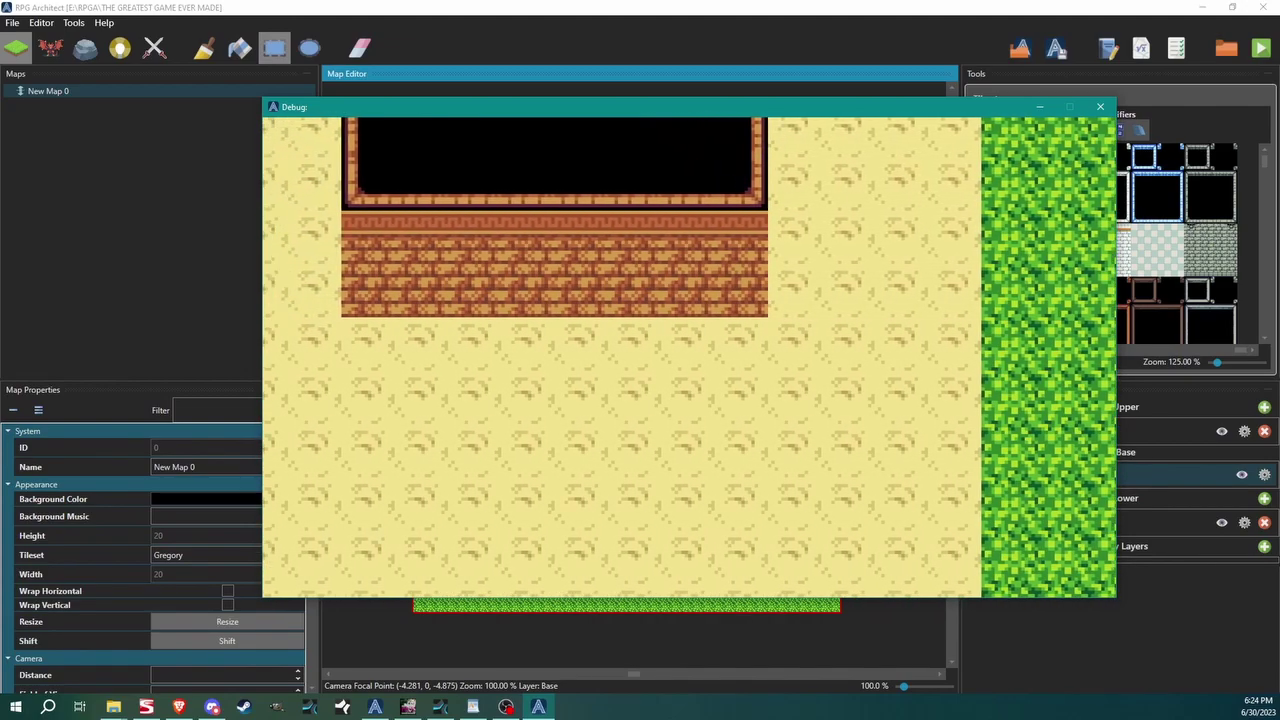
{"action": "key", "text": "Left"}
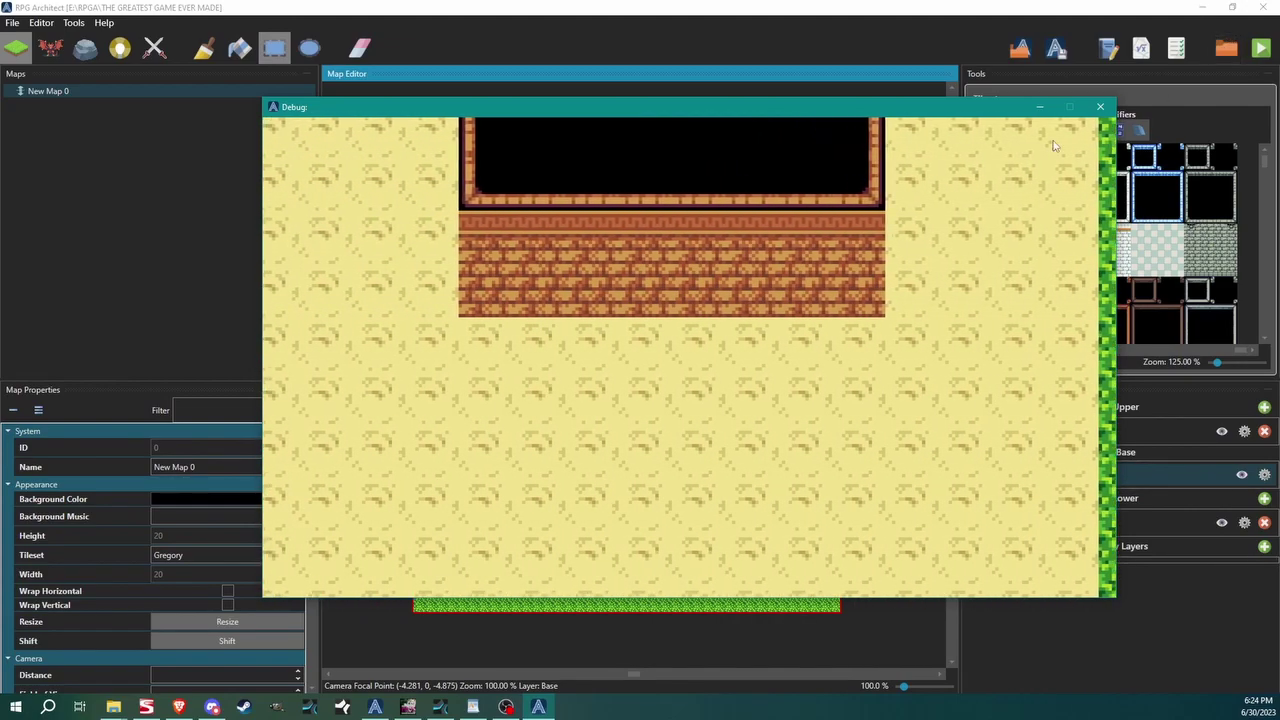
{"action": "left_click", "coordinate": [1100, 106]}
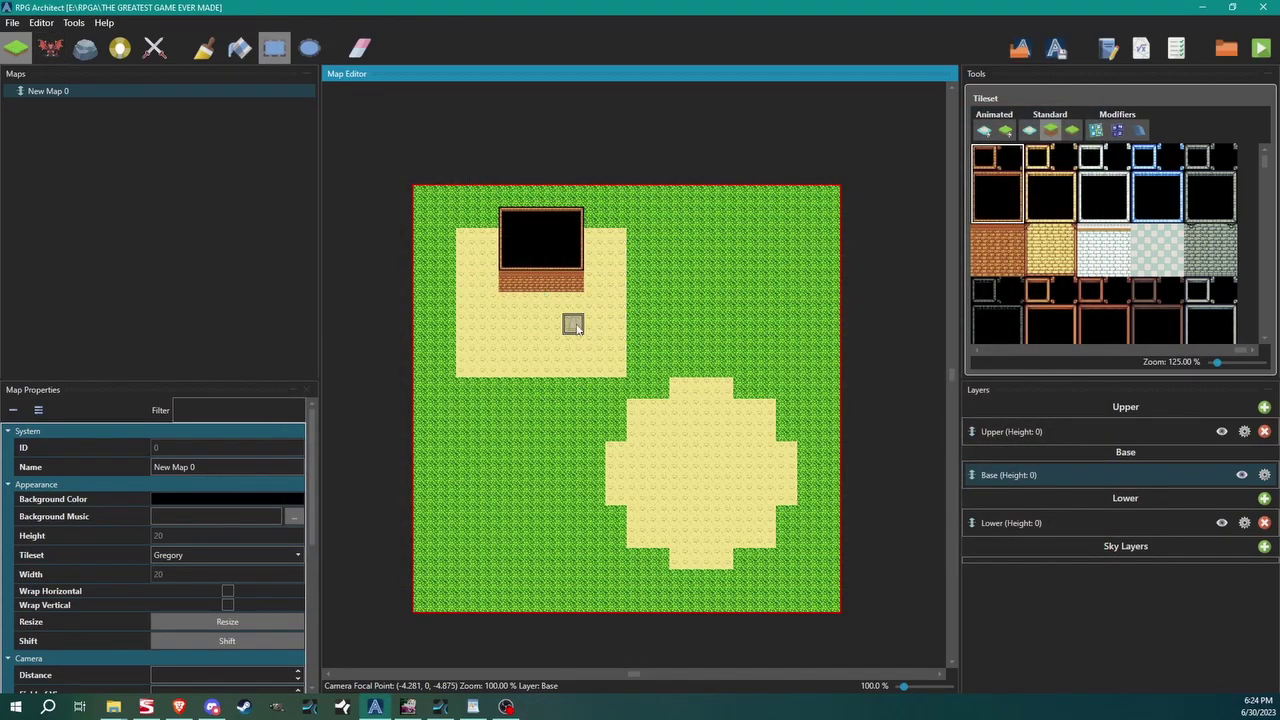
In entity mode, set the new-game start position on a sand tile in the upper area
{"action": "left_click", "coordinate": [49, 50]}
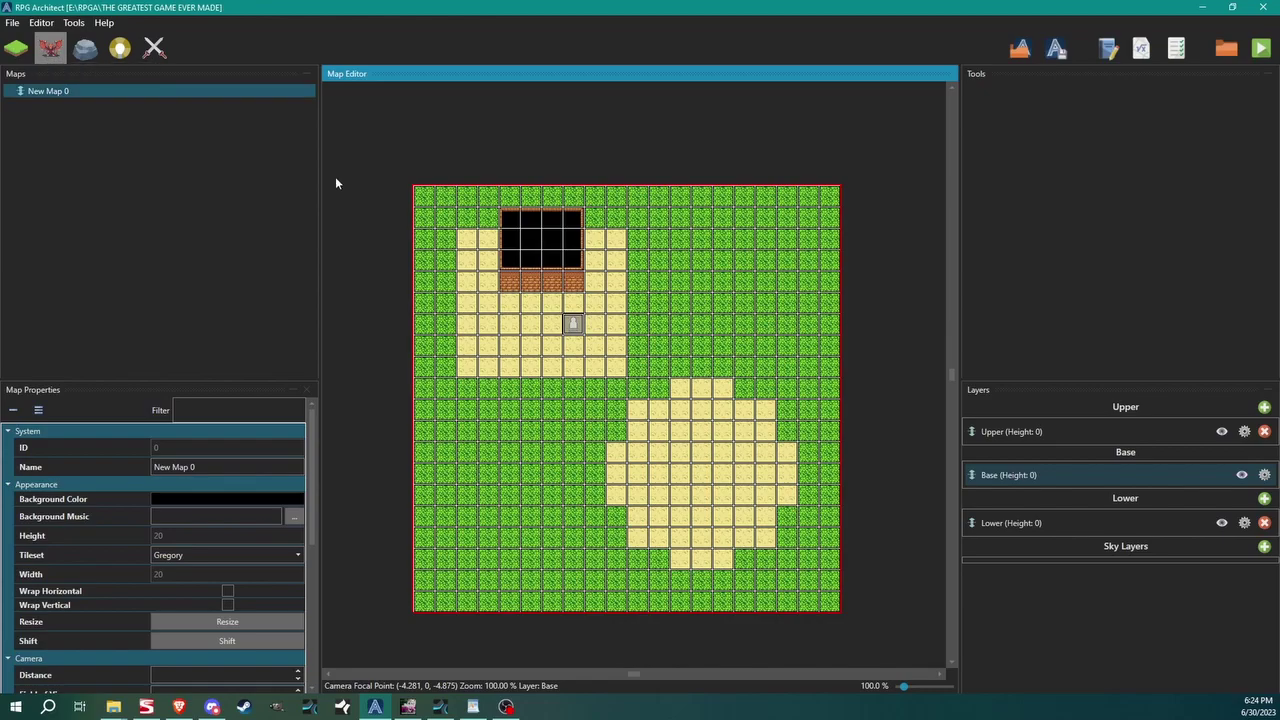
{"action": "right_click", "coordinate": [537, 327]}
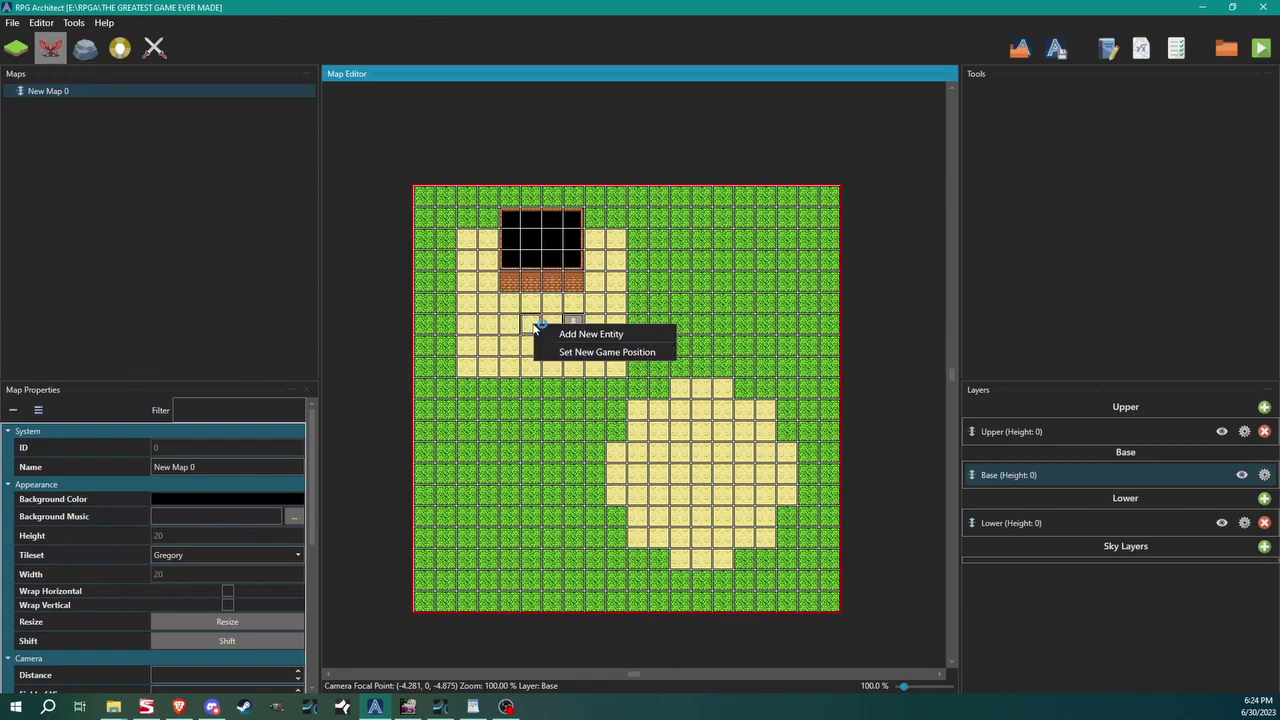
{"action": "left_click", "coordinate": [581, 355]}
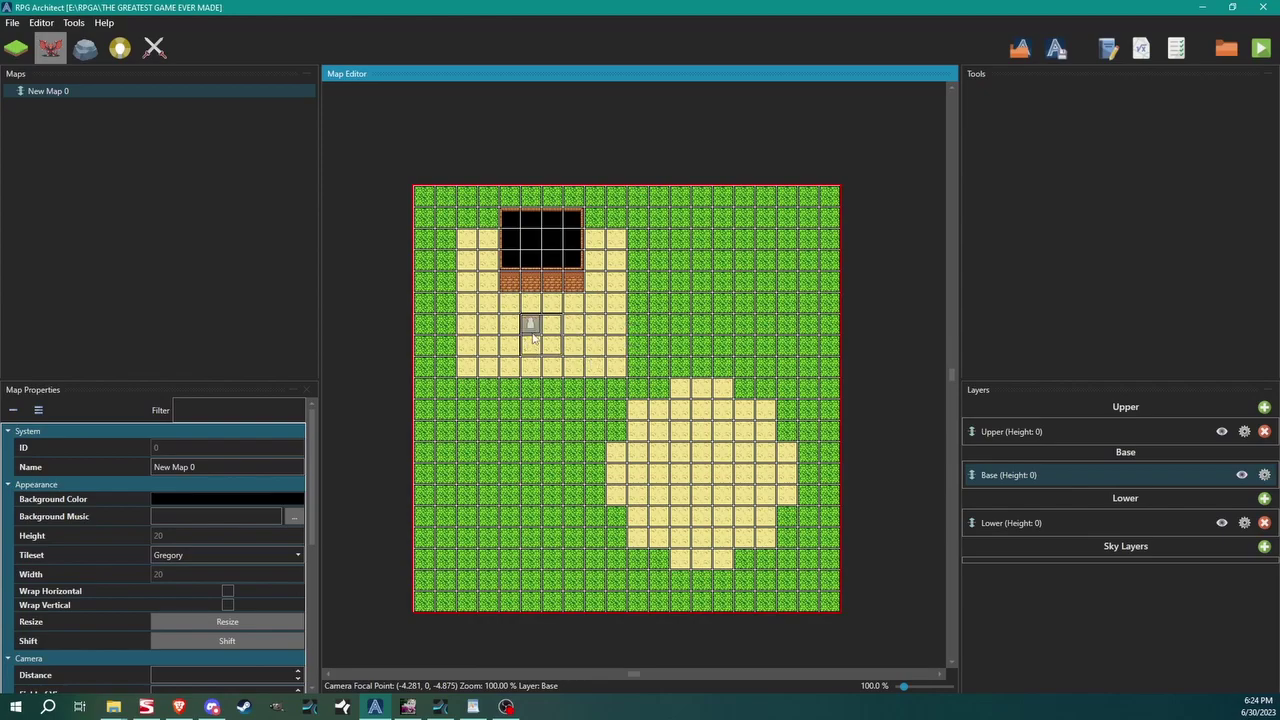
{"action": "right_click", "coordinate": [630, 342]}
{"action": "left_click", "coordinate": [648, 368]}
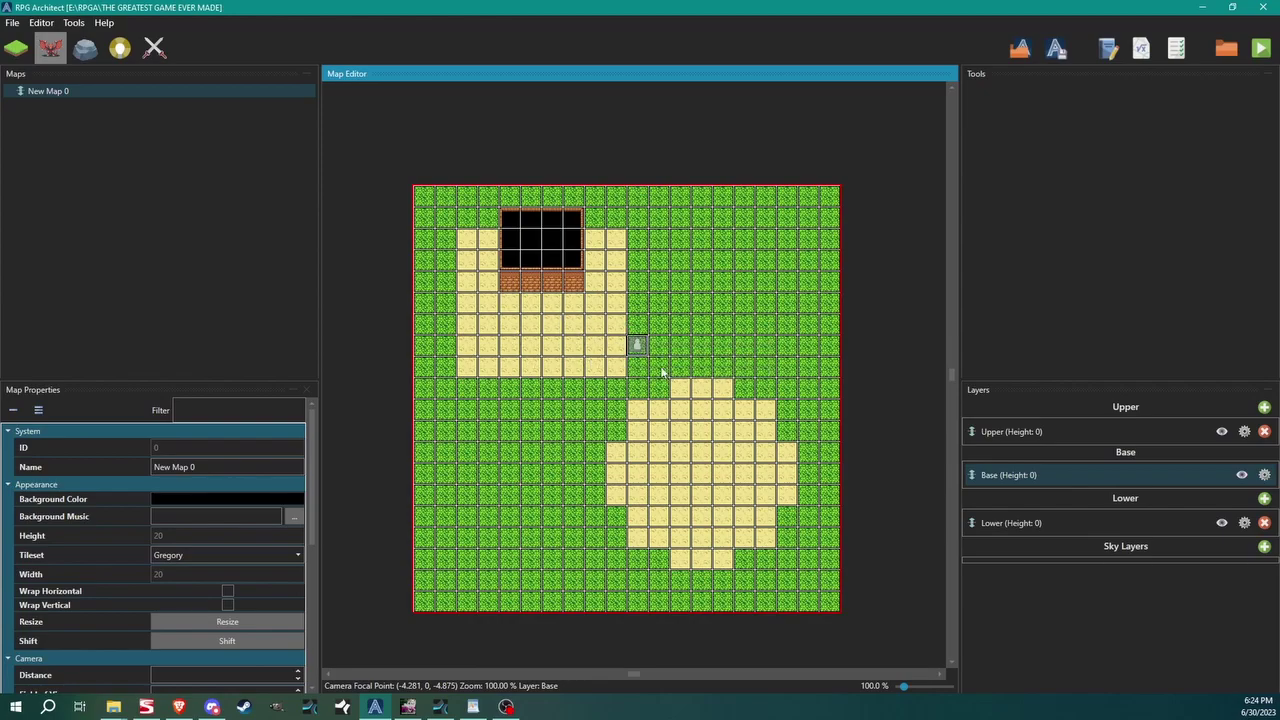
{"action": "right_click", "coordinate": [570, 340]}
{"action": "left_click", "coordinate": [600, 368]}
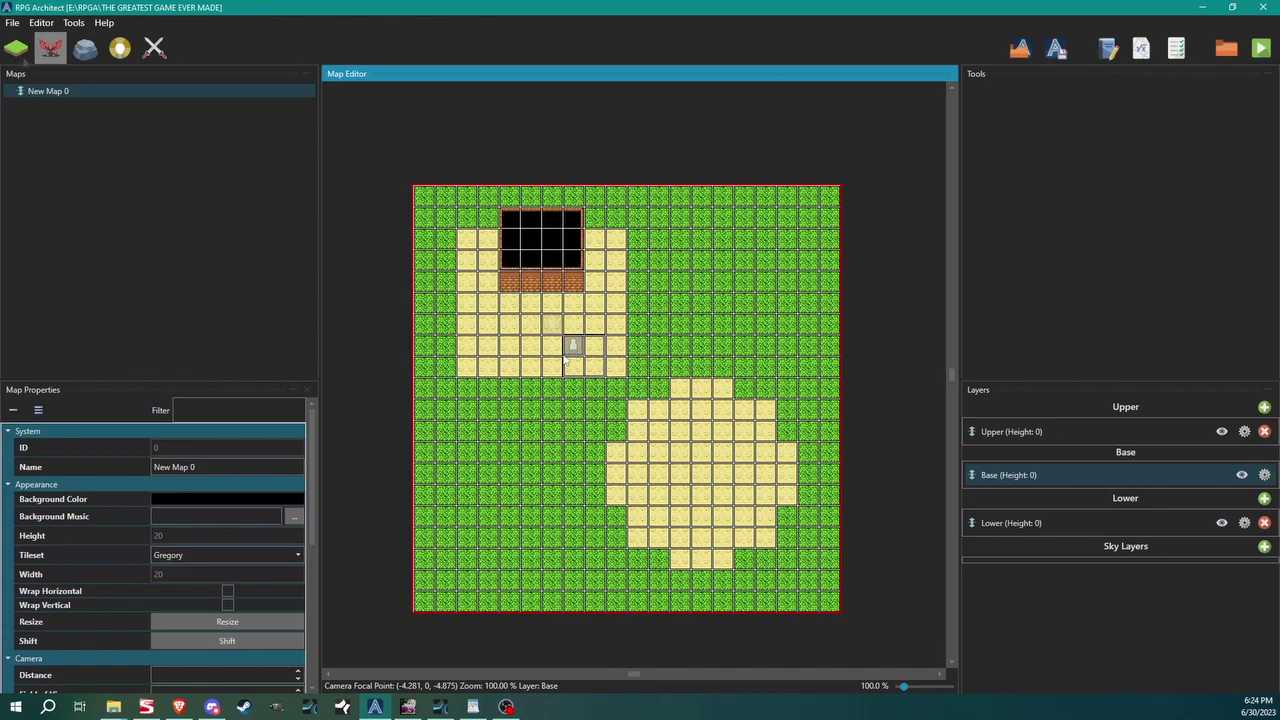
{"action": "left_click", "coordinate": [17, 56]}
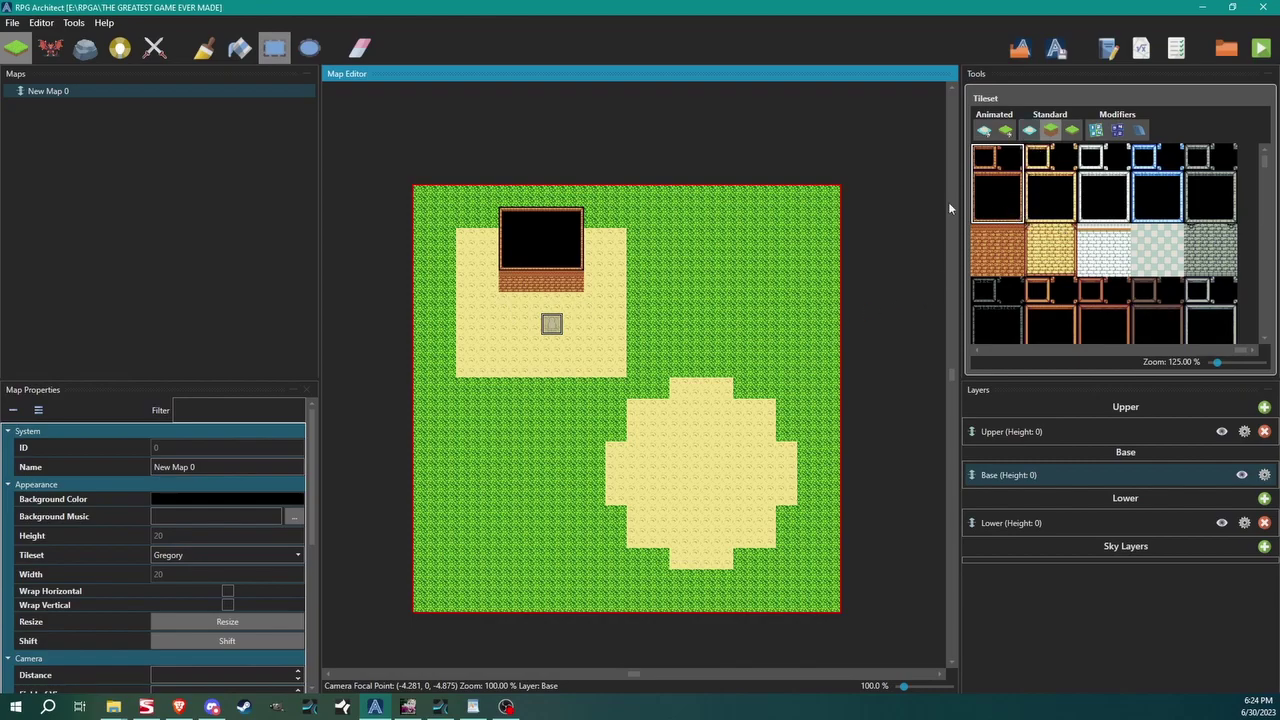
Undo an eraser attempt, then brush Standard sand tiles over the brick strip
{"action": "left_click", "coordinate": [204, 48]}
{"action": "left_click", "coordinate": [360, 48]}
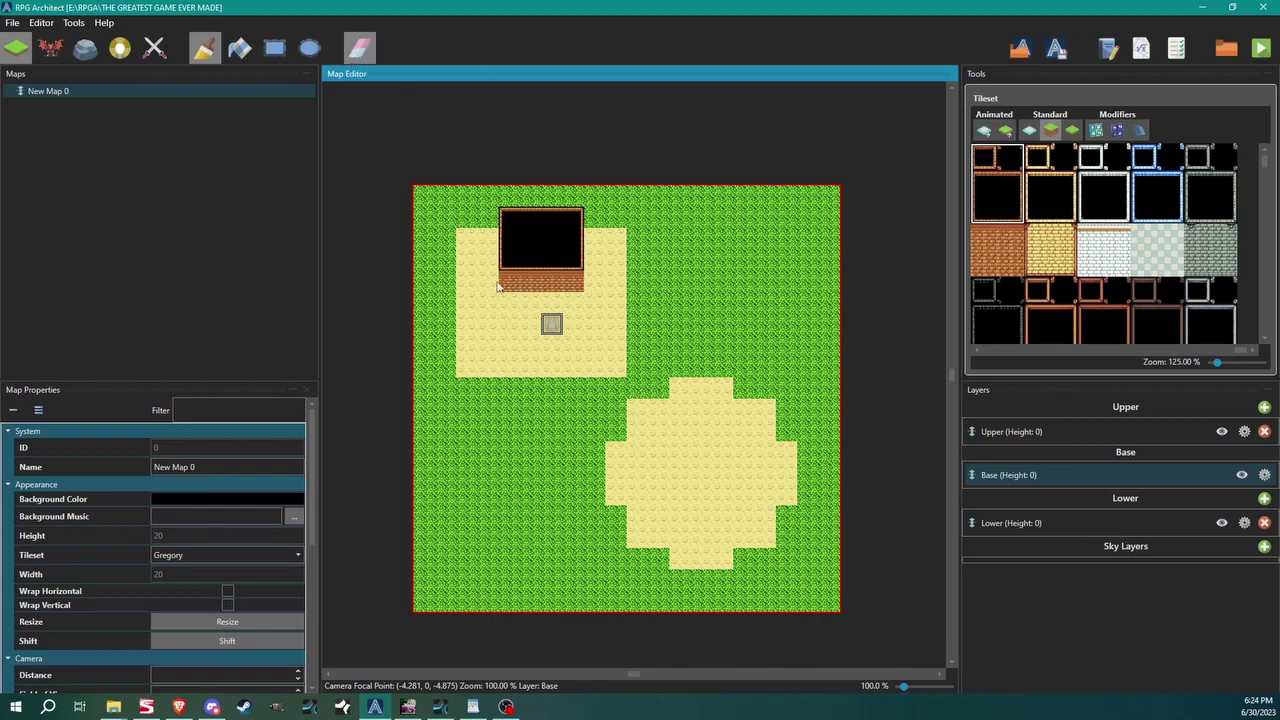
{"action": "left_click_drag", "start_coordinate": [480, 281], "coordinate": [596, 294]}
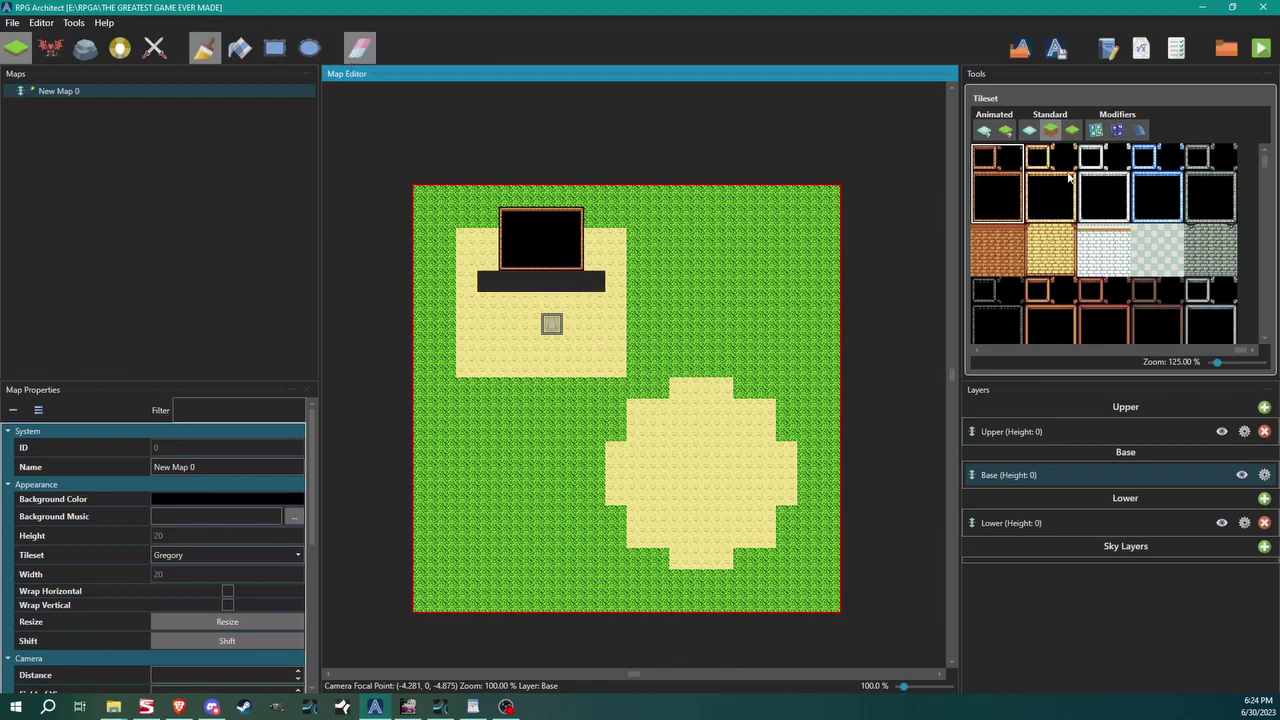
{"action": "key", "text": "ctrl+z"}
{"action": "left_click", "coordinate": [1029, 130]}
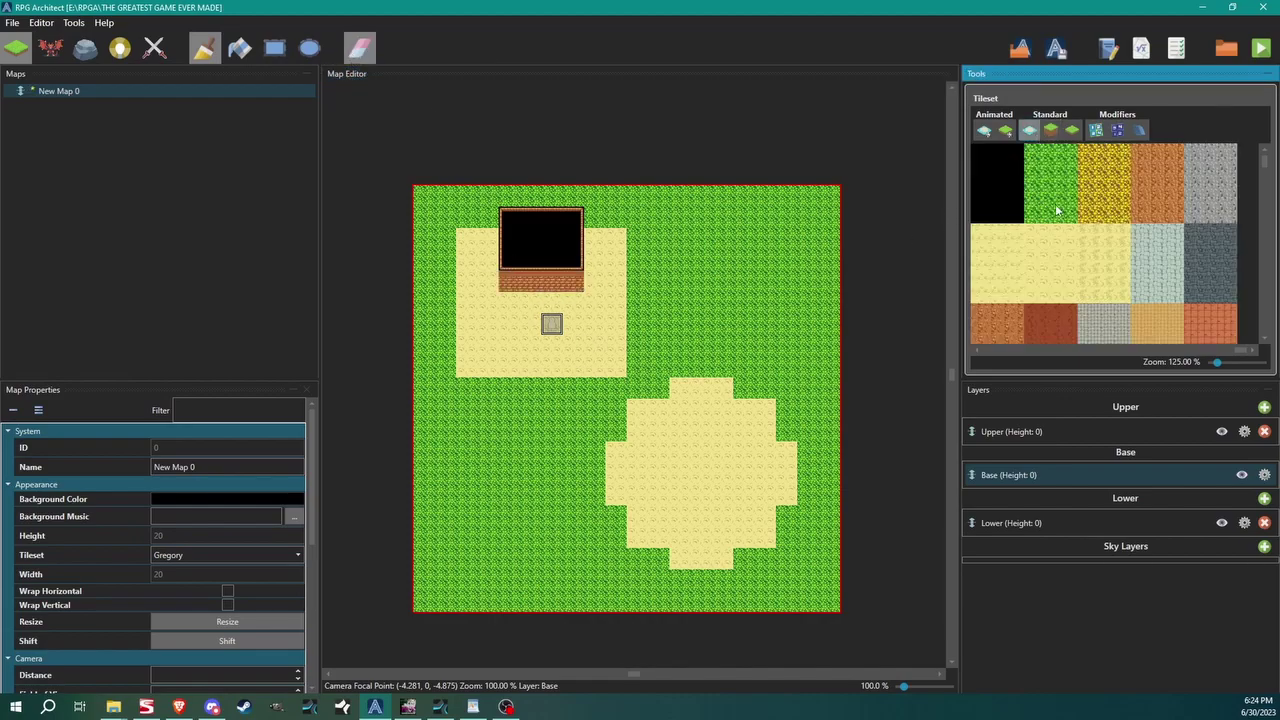
{"action": "left_click", "coordinate": [1048, 275]}
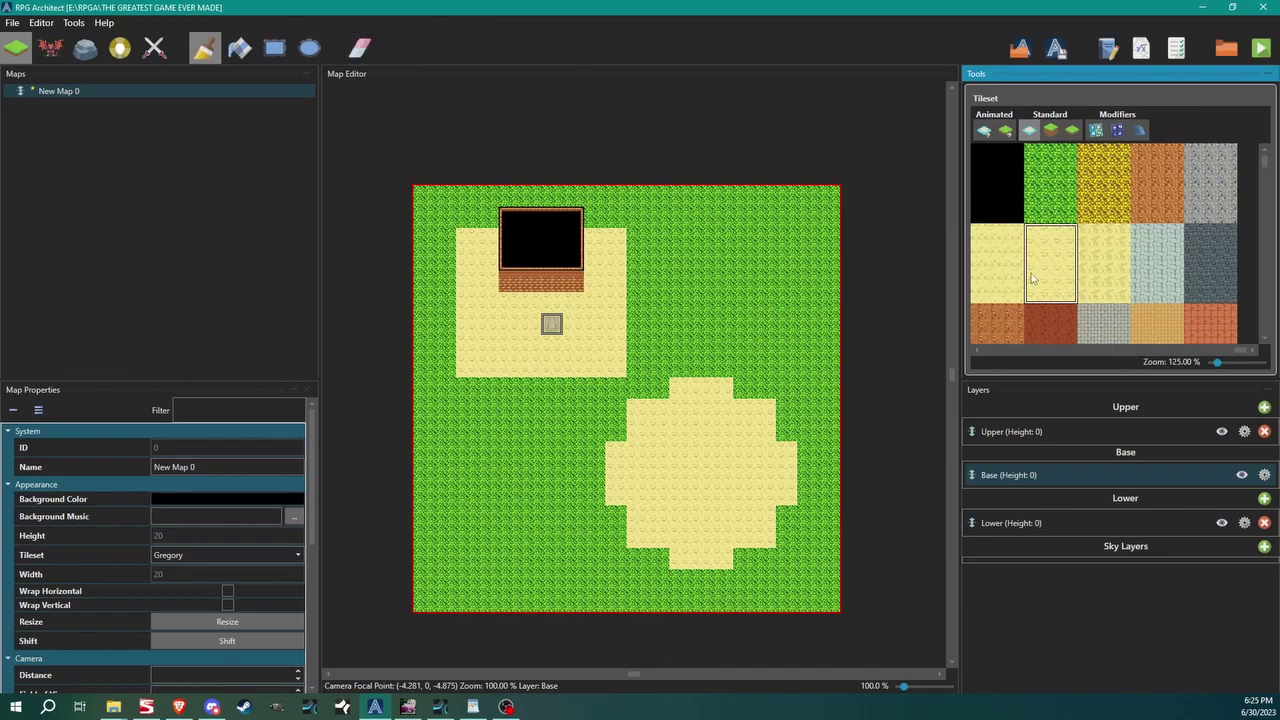
{"action": "left_click_drag", "start_coordinate": [500, 284], "coordinate": [600, 291]}
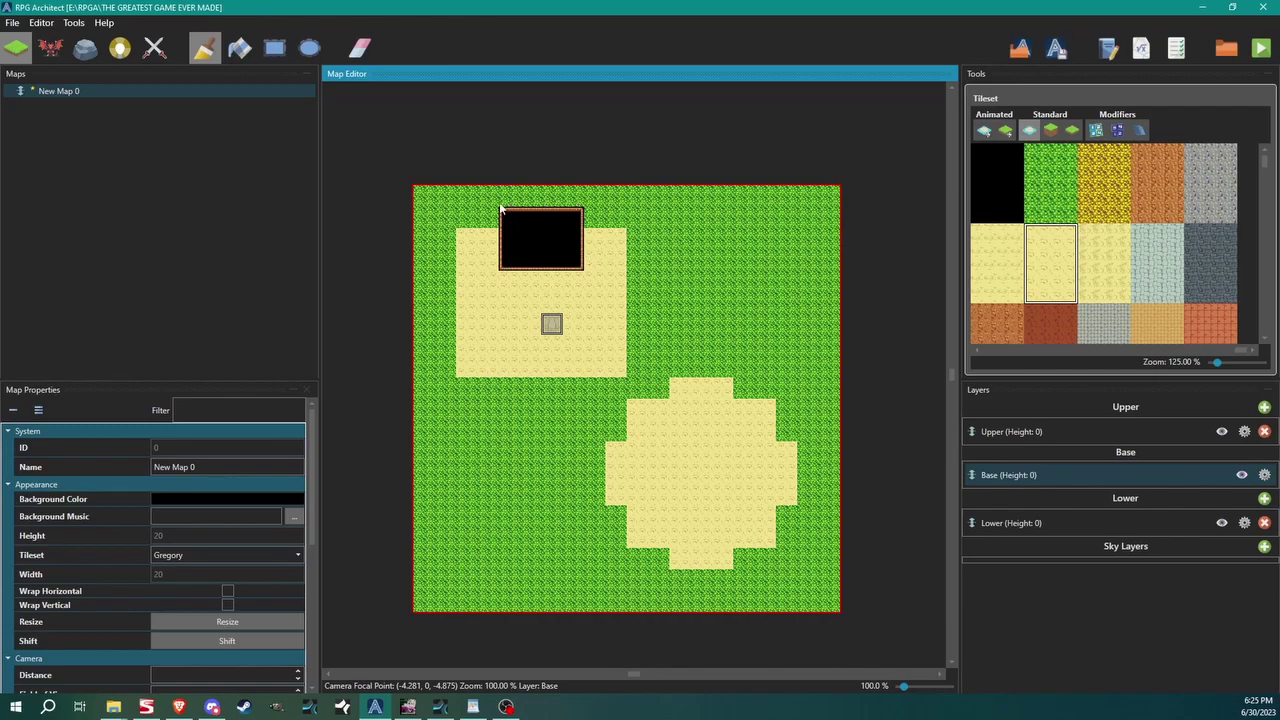
Tick Enable 3D in the database's Video Configuration and apply
{"action": "left_click", "coordinate": [75, 24]}
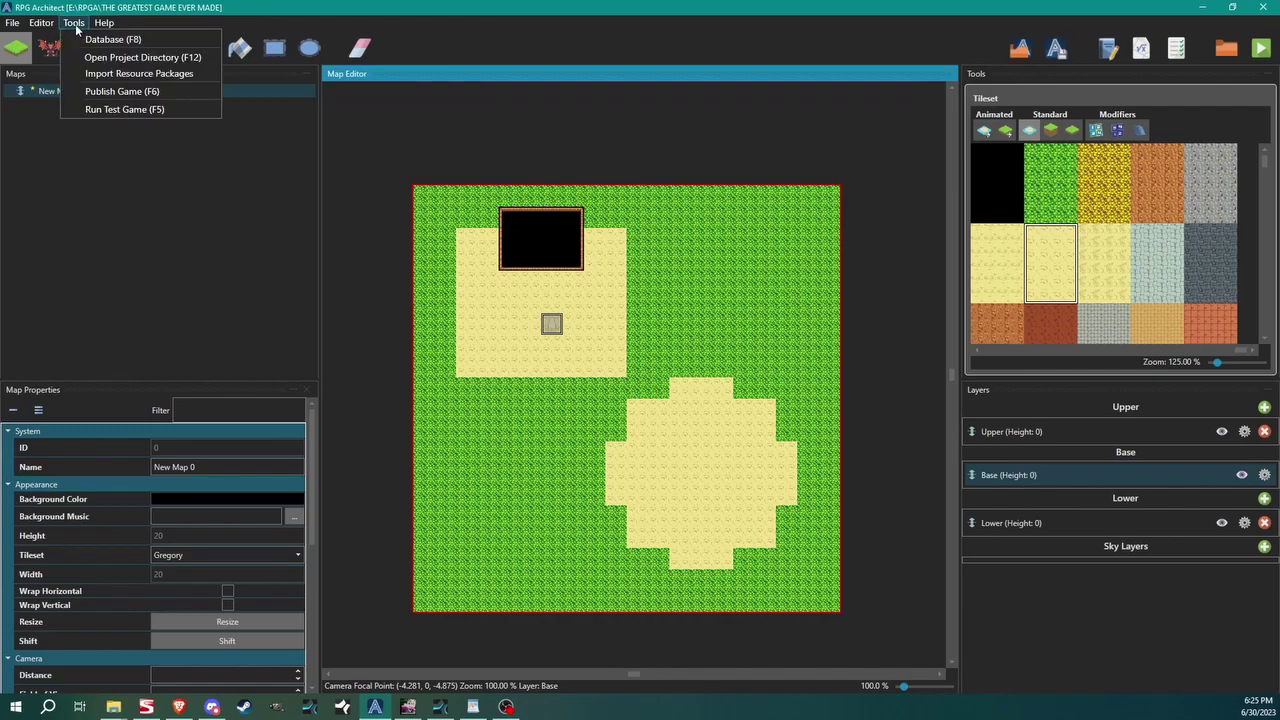
{"action": "left_click", "coordinate": [95, 37]}
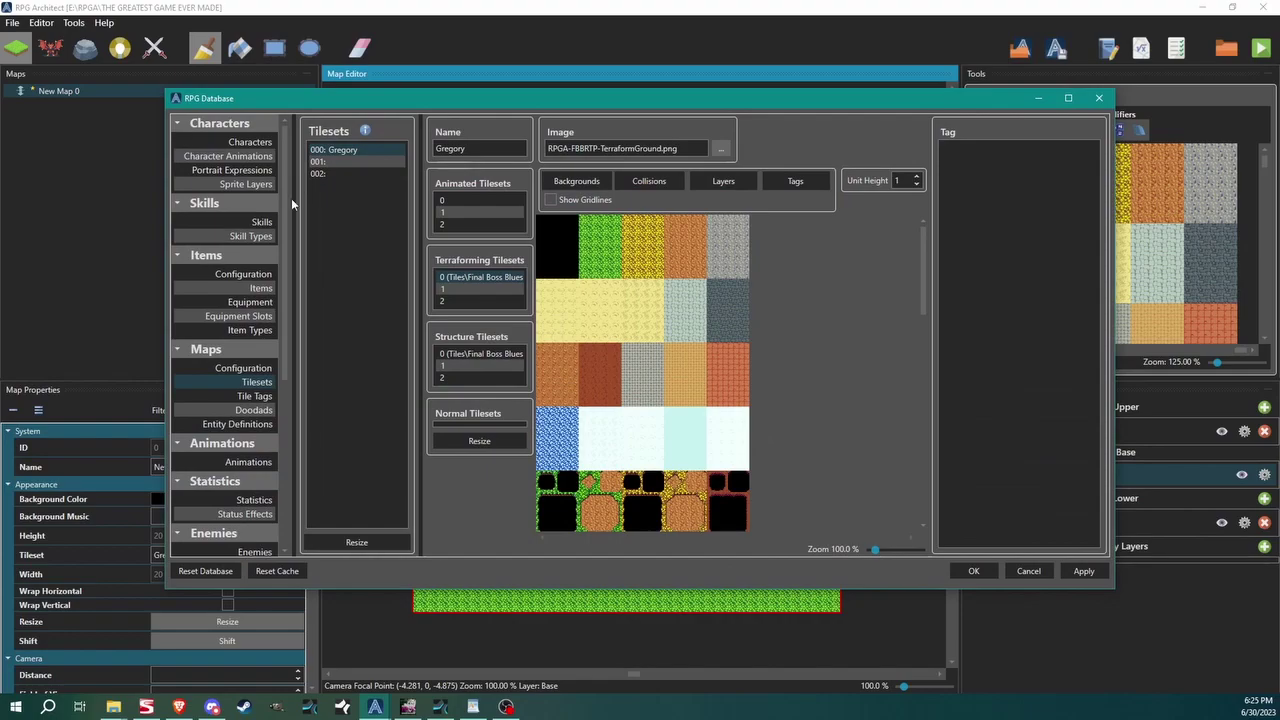
{"action": "scroll", "coordinate": [286, 211], "scroll_direction": "down", "scroll_amount": 7}
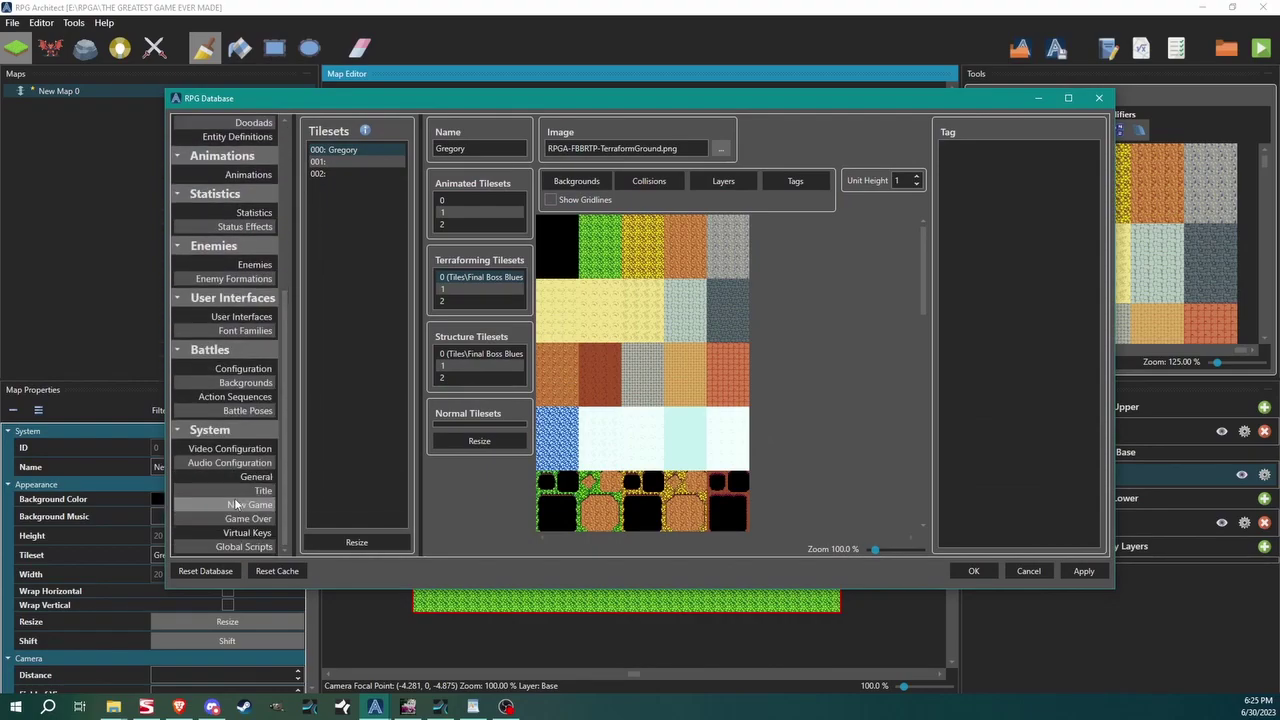
{"action": "left_click", "coordinate": [236, 449]}
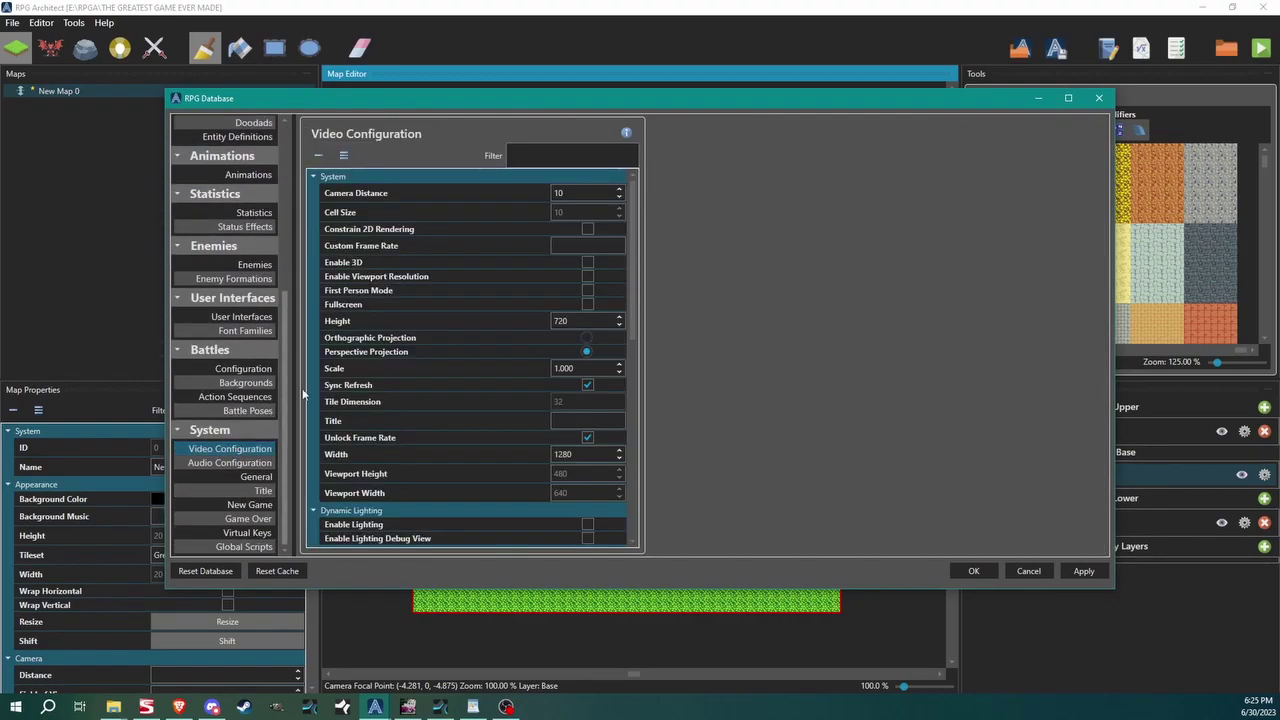
{"action": "left_click", "coordinate": [587, 263]}
{"action": "left_click", "coordinate": [1084, 571]}
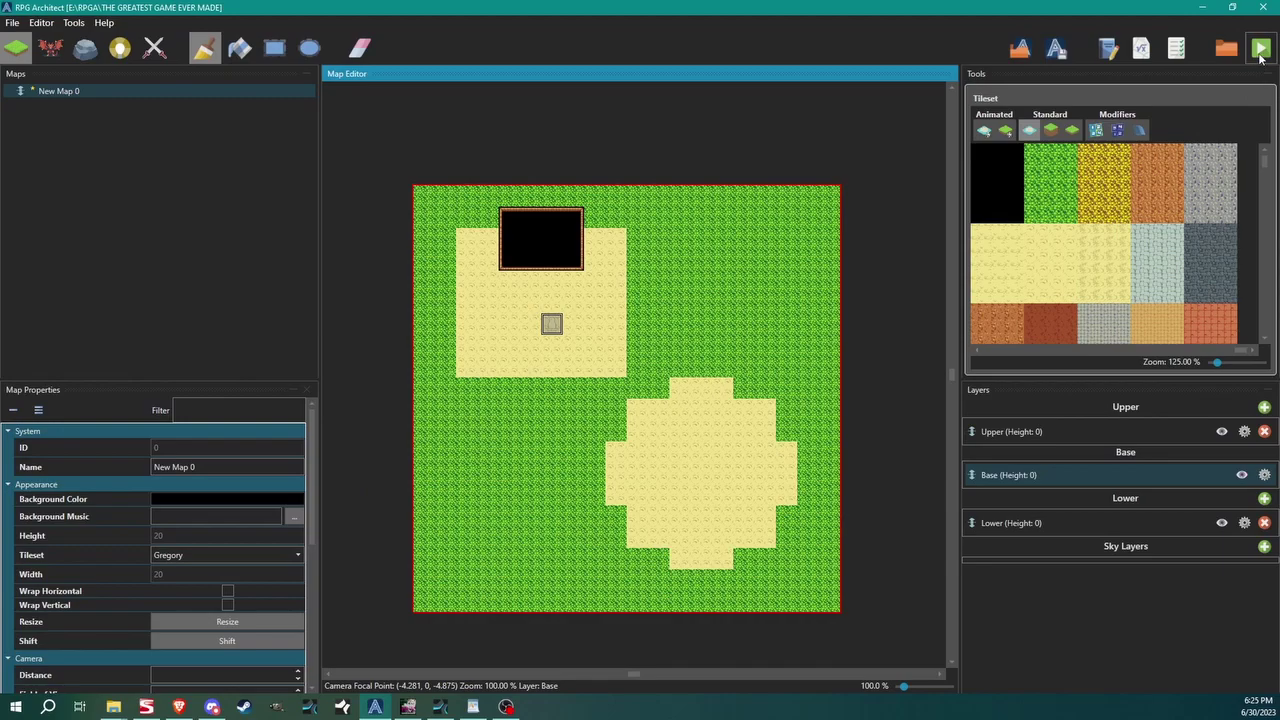
{"action": "left_click", "coordinate": [1259, 48]}
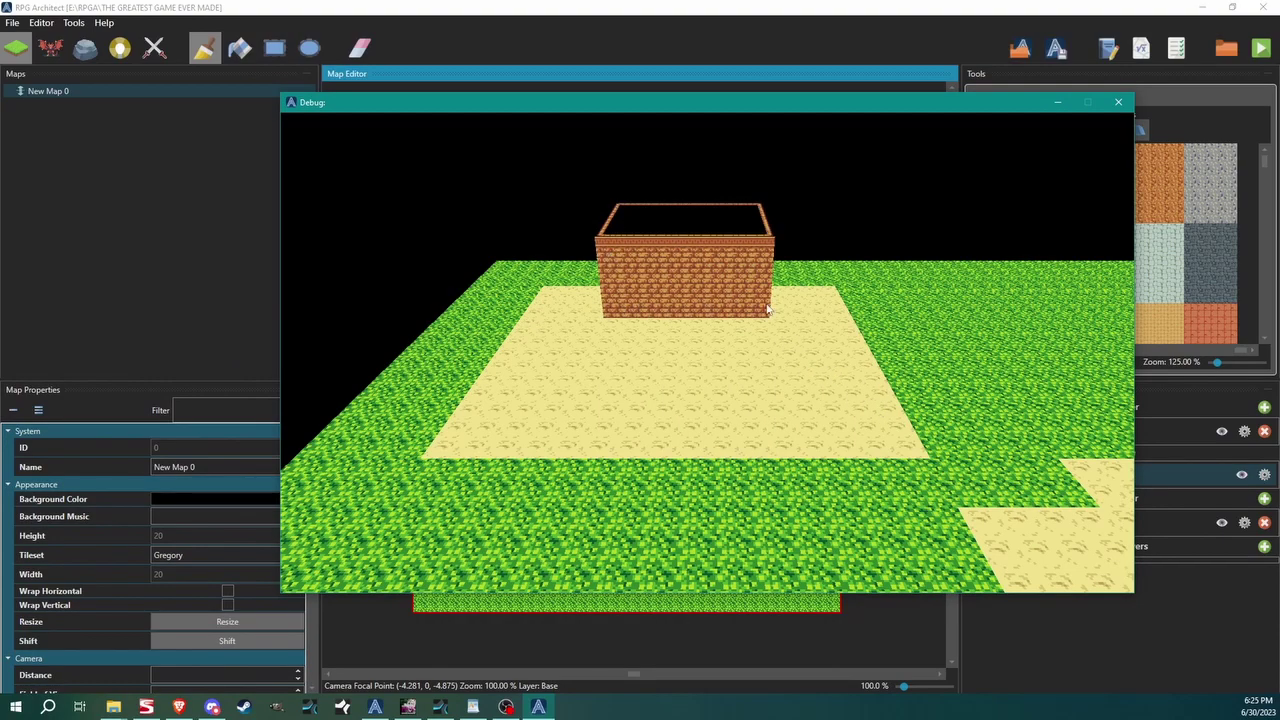
{"action": "key", "text": "Up"}
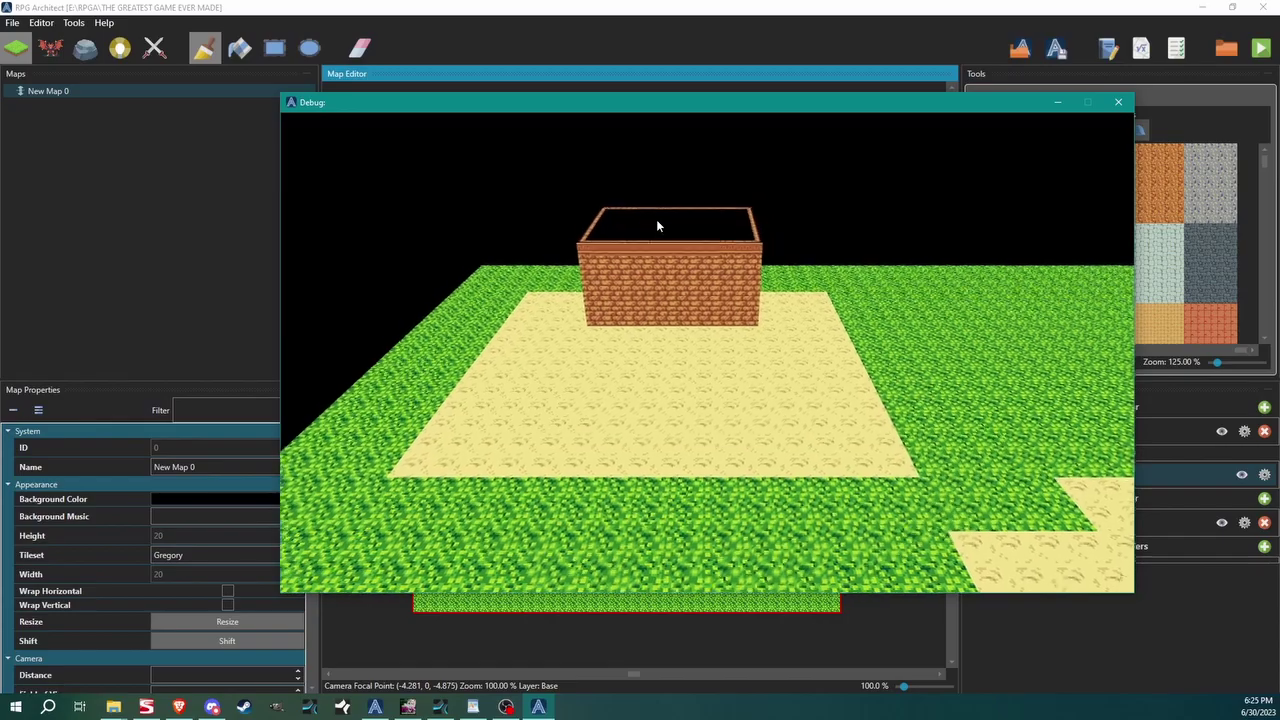
{"action": "key", "text": "Right"}
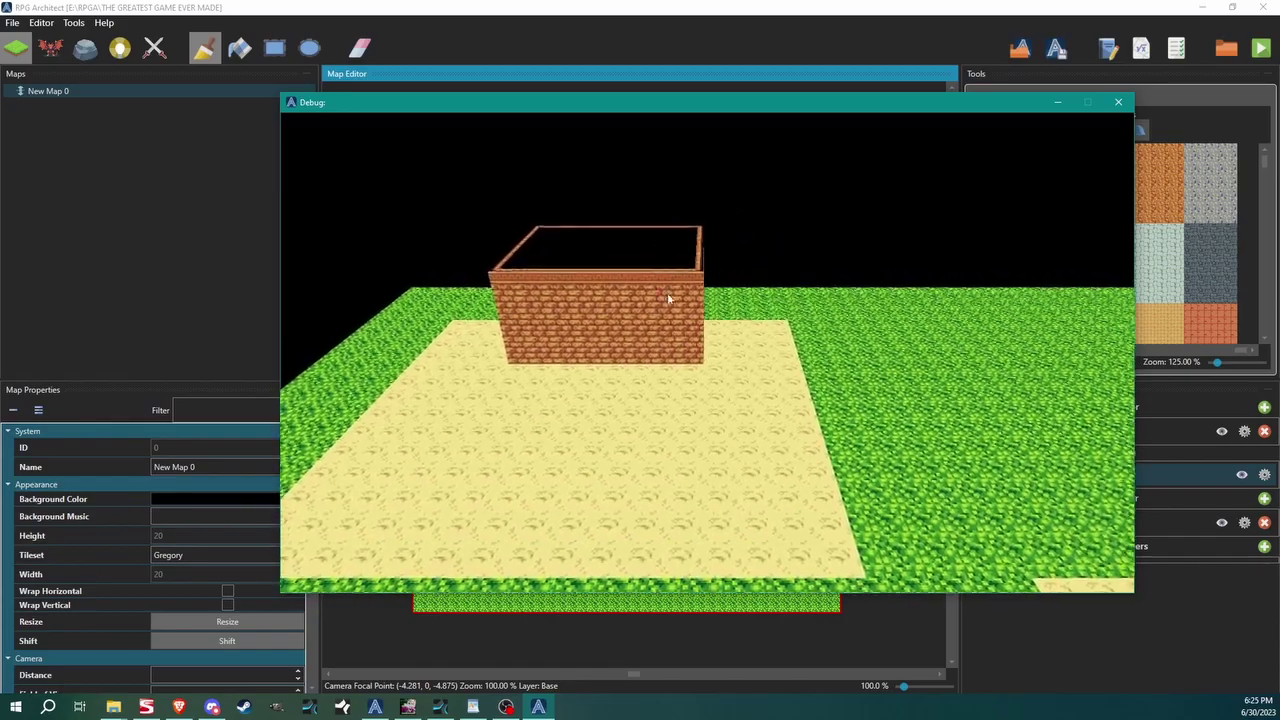
{"action": "key", "text": "Right"}
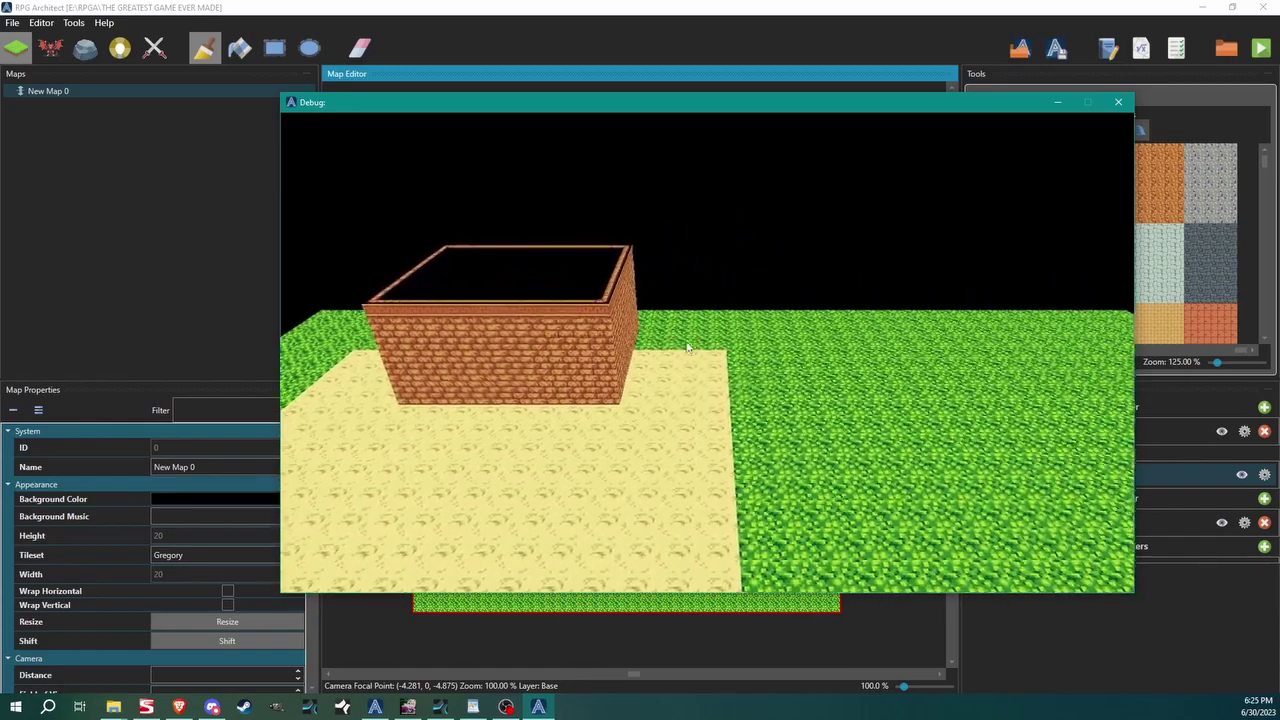
{"action": "key", "text": "Up"}
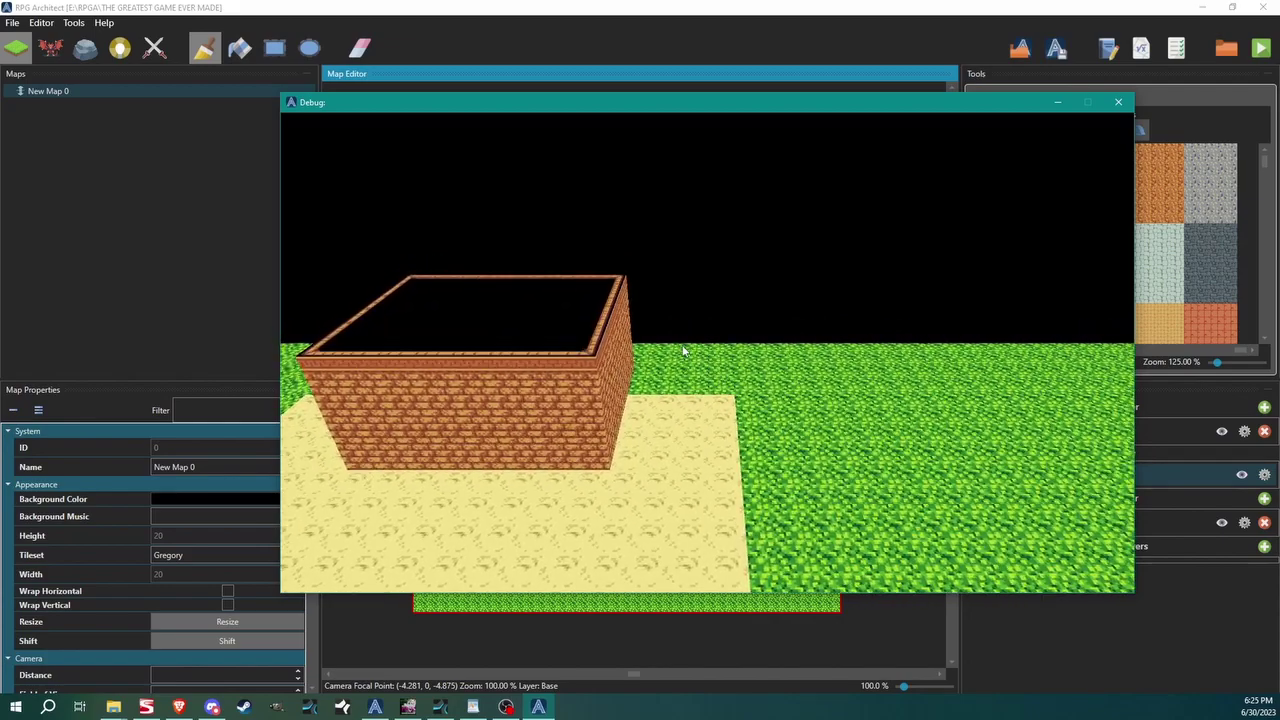
{"action": "left_click", "coordinate": [1120, 103]}
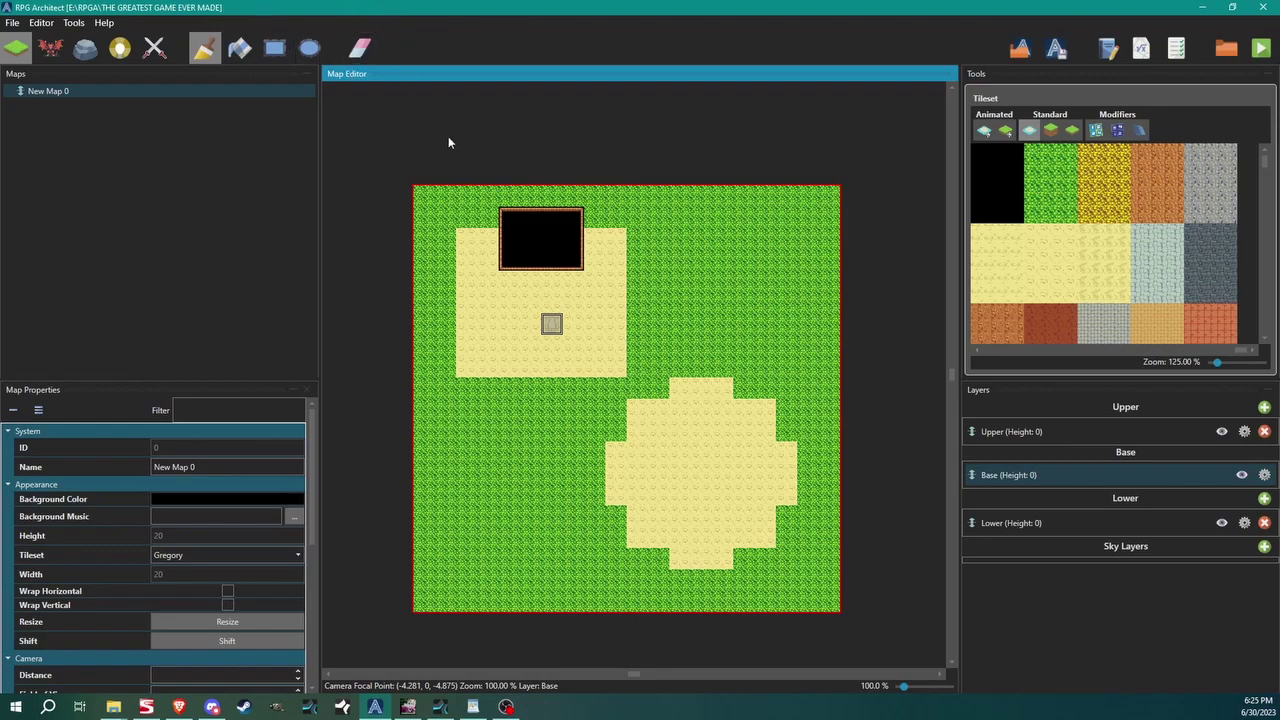
Untick Enable 3D, then open tileset 000: Gregory's Structure Tilesets slot 0
{"action": "key", "text": "F9"}
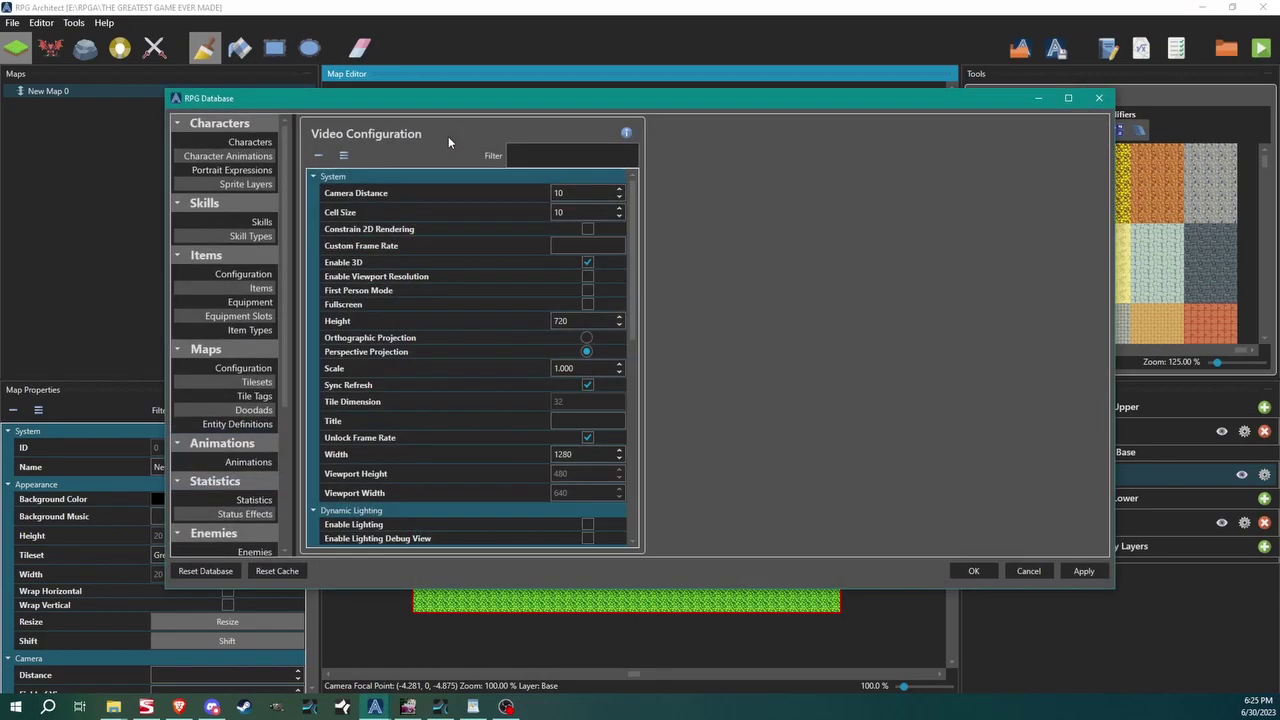
{"action": "left_click", "coordinate": [587, 263]}
{"action": "left_click", "coordinate": [257, 384]}
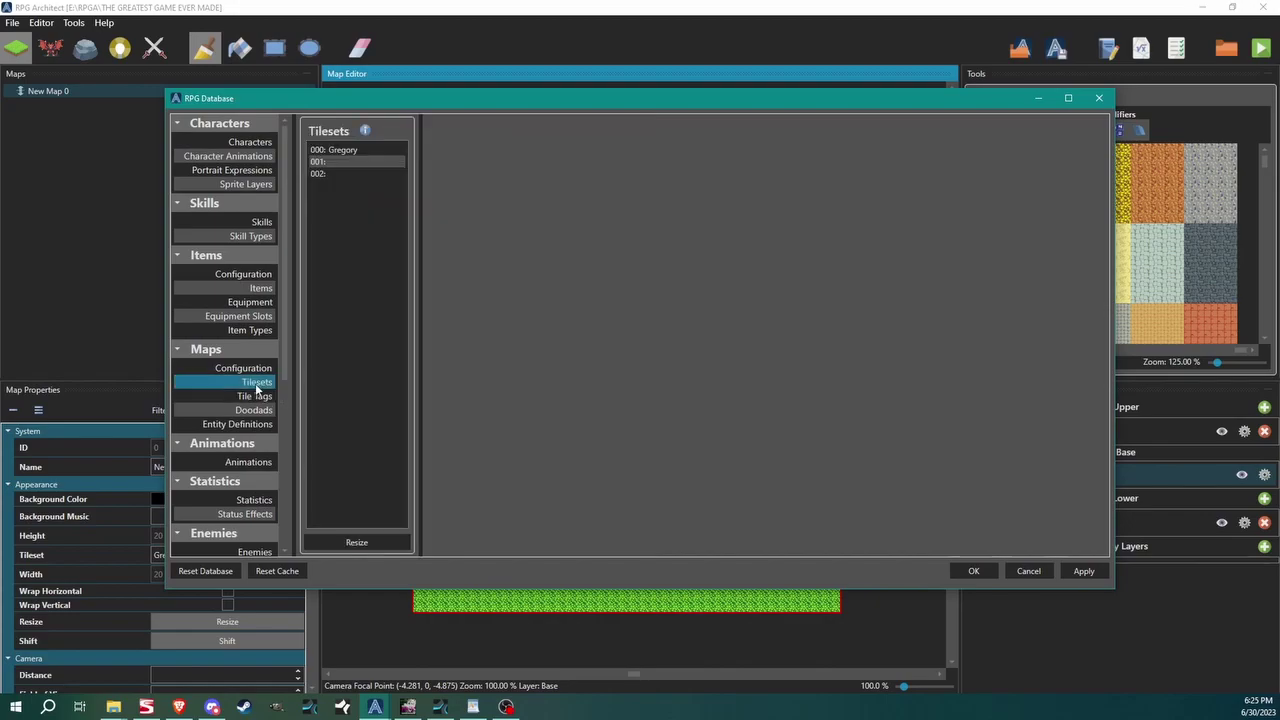
{"action": "left_click", "coordinate": [365, 151]}
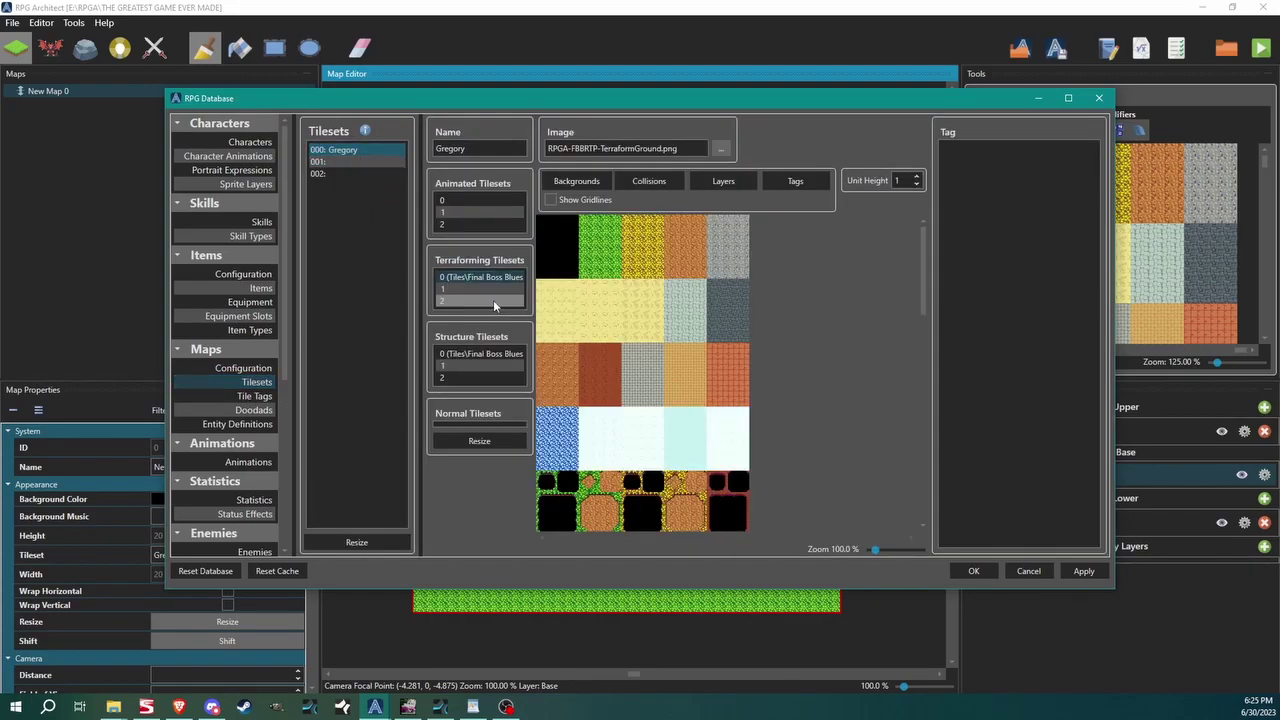
{"action": "left_click", "coordinate": [490, 355]}
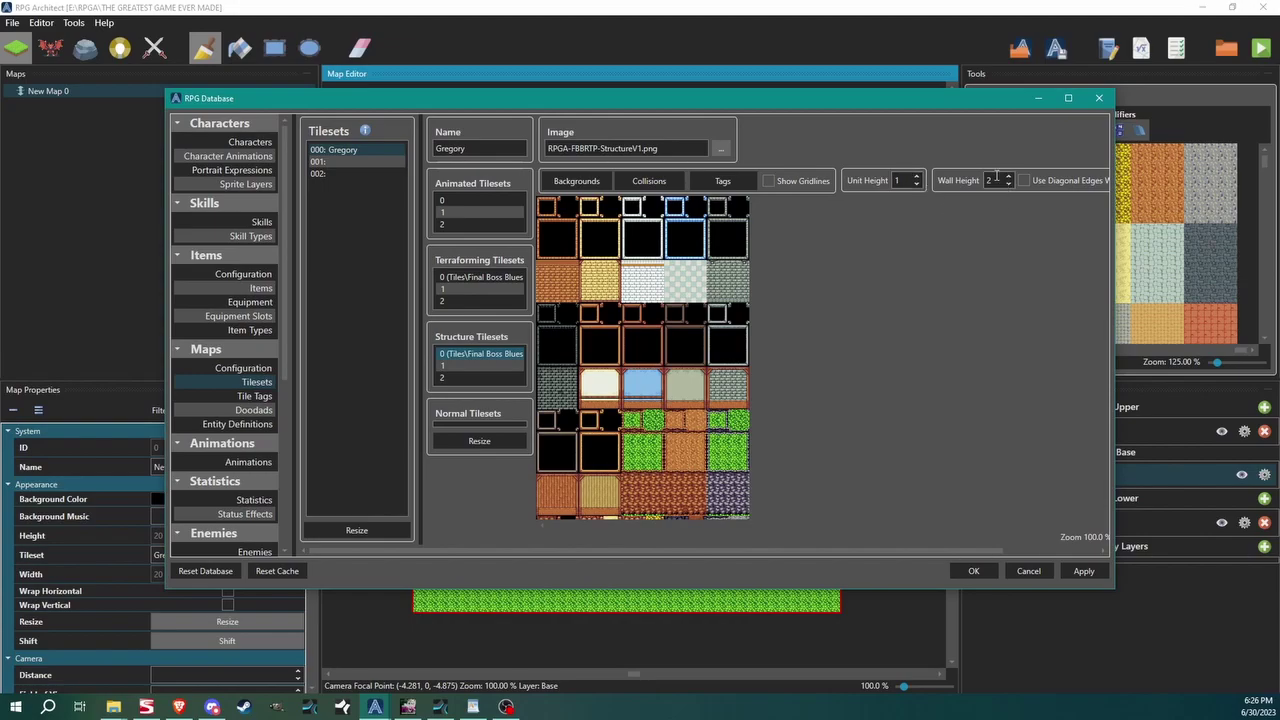
Maximize the database, try unit height 2, then apply unit height 1 again
{"action": "left_click", "coordinate": [1068, 97]}
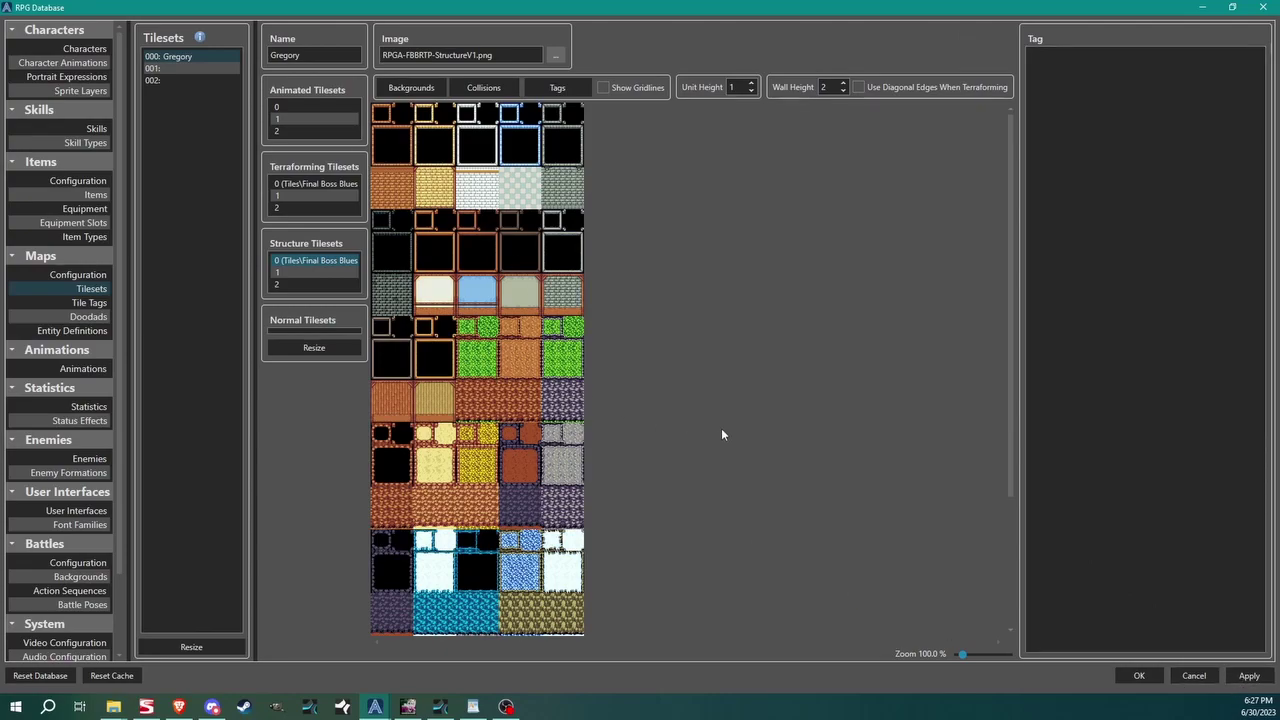
{"action": "left_click", "coordinate": [732, 87]}
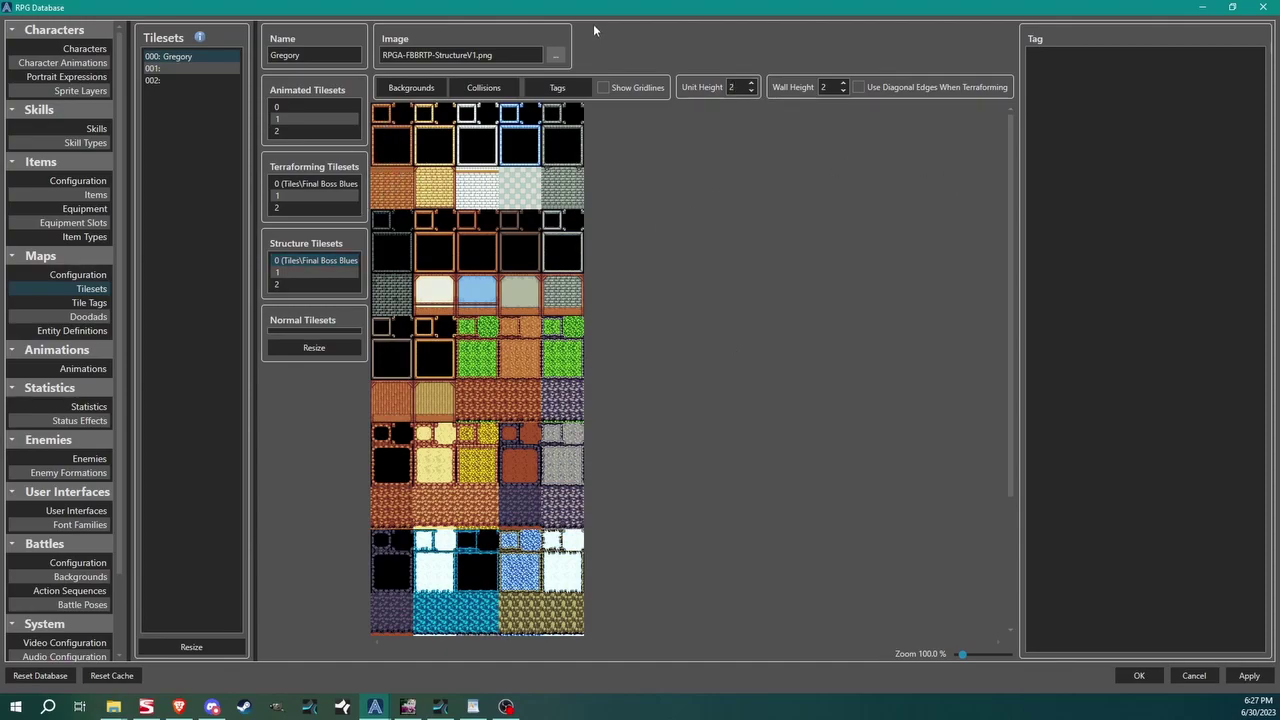
{"action": "left_click", "coordinate": [1245, 676]}
{"action": "key", "text": "ctrl+a"}
{"action": "type", "text": "1"}
{"action": "left_click", "coordinate": [1246, 675]}
Enable diagonal terraforming edges, re-enable 3D in Video Configuration, and save with OK
{"action": "left_click", "coordinate": [858, 88]}
{"action": "scroll", "coordinate": [98, 621], "scroll_direction": "down", "scroll_amount": 3}
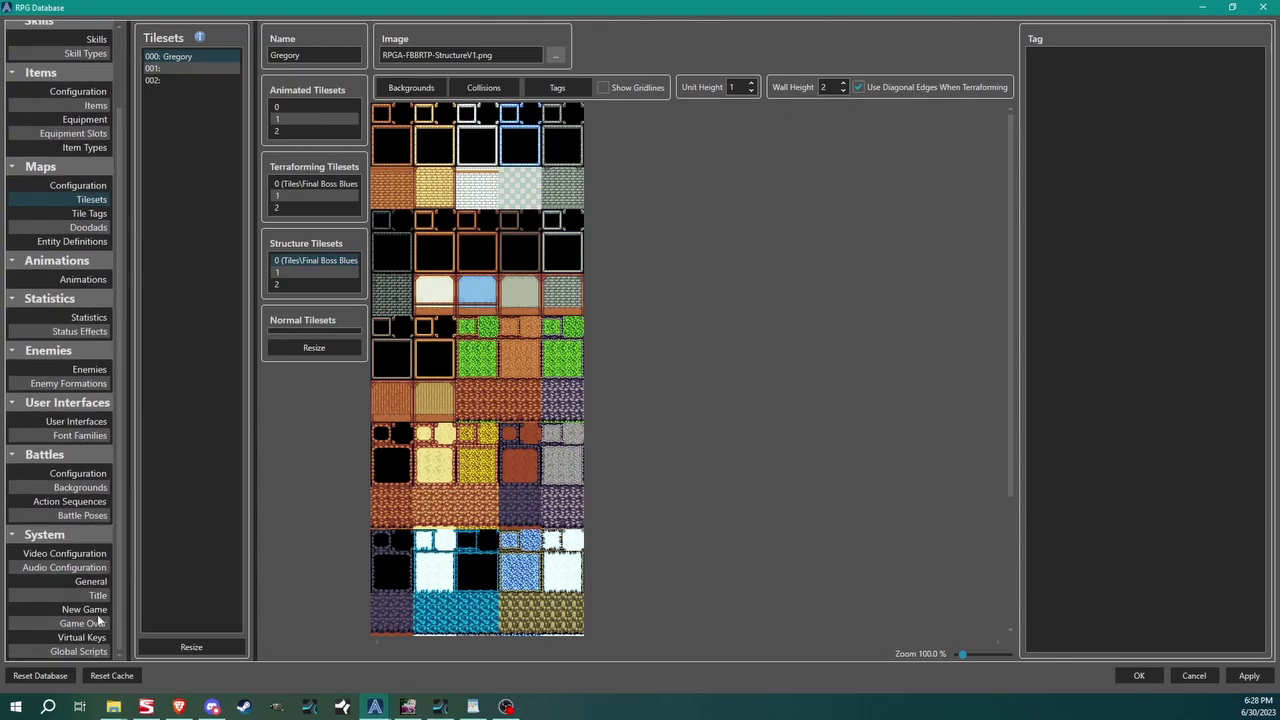
{"action": "left_click", "coordinate": [70, 554]}
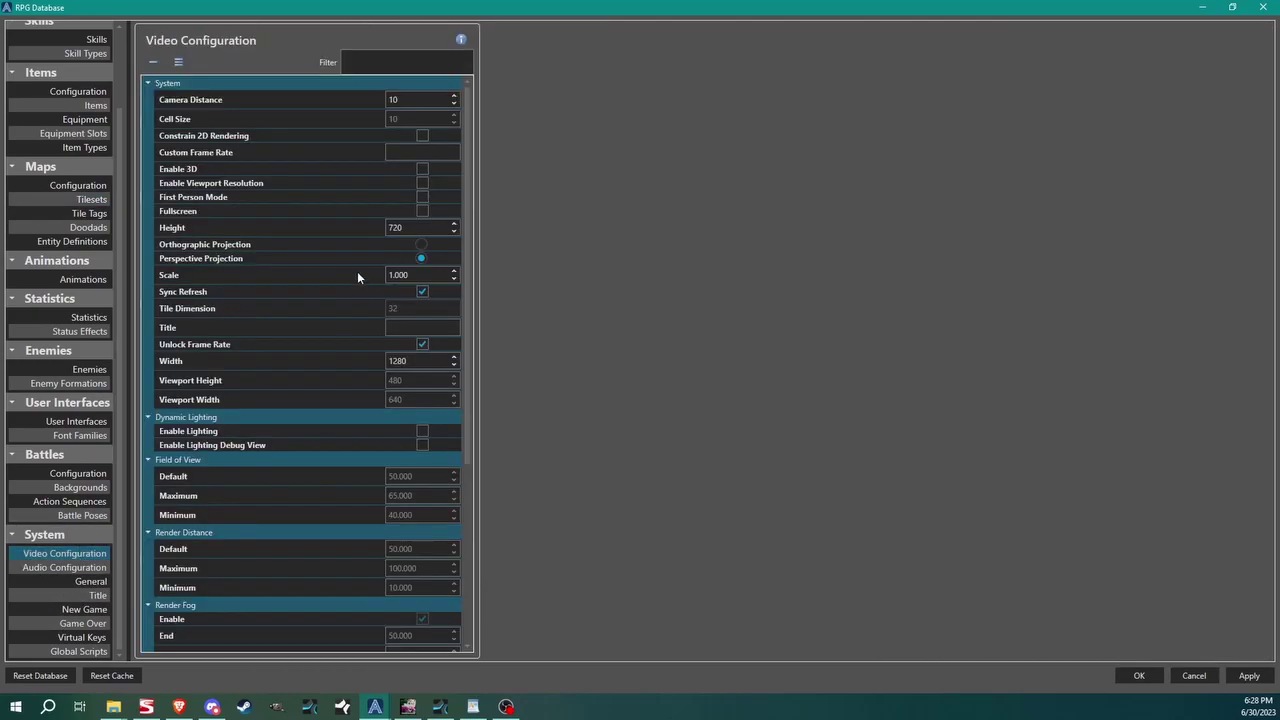
{"action": "left_click", "coordinate": [421, 169]}
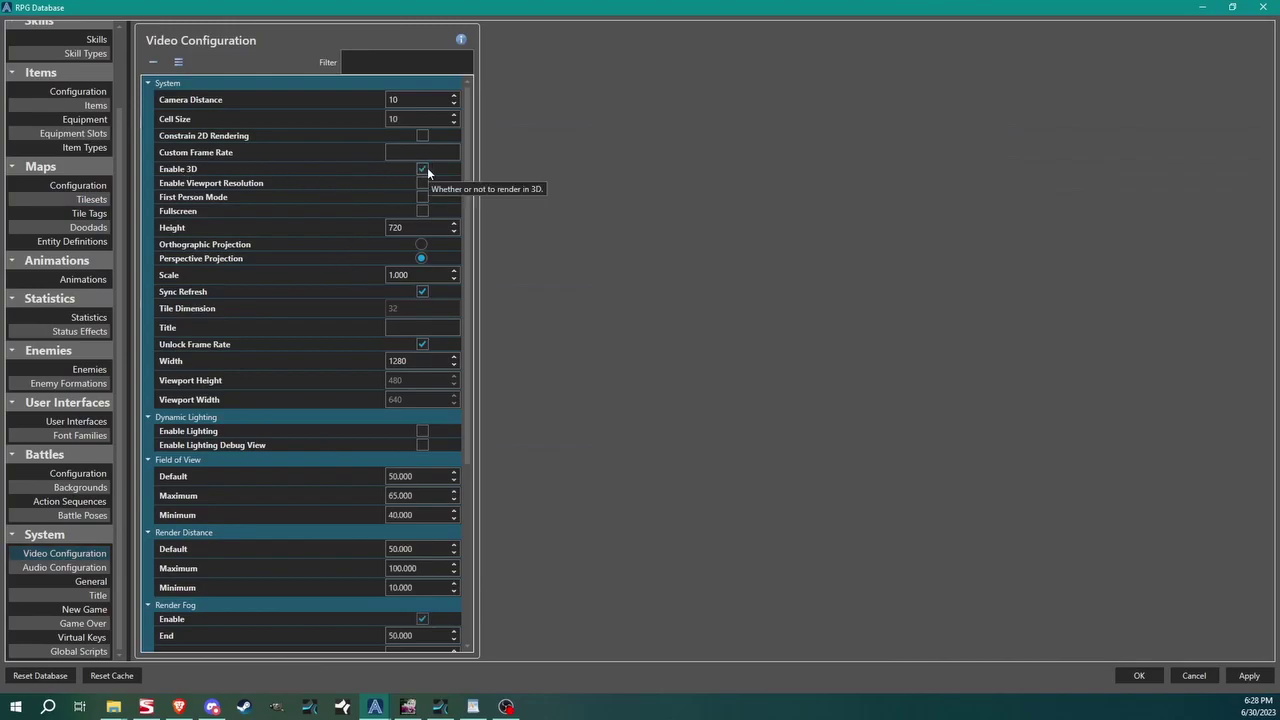
{"action": "left_click", "coordinate": [1138, 676]}
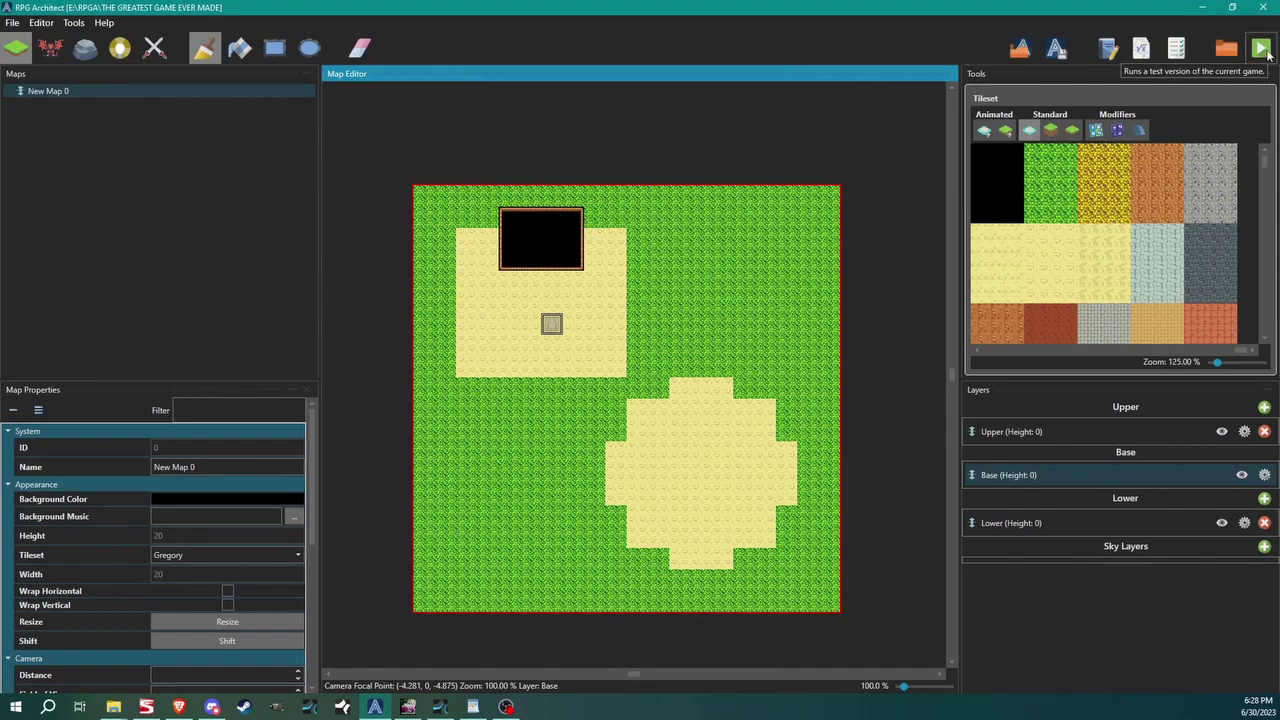
{"action": "left_click", "coordinate": [1266, 54]}
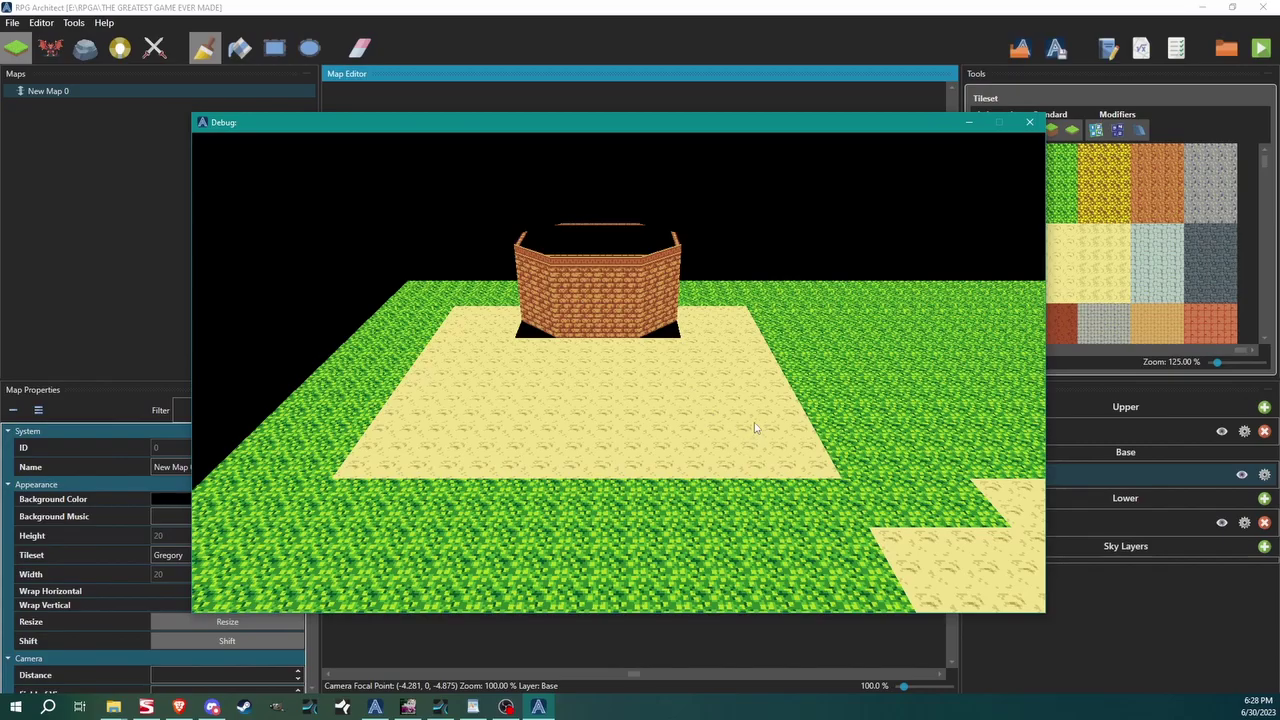
{"action": "key", "text": "Right"}
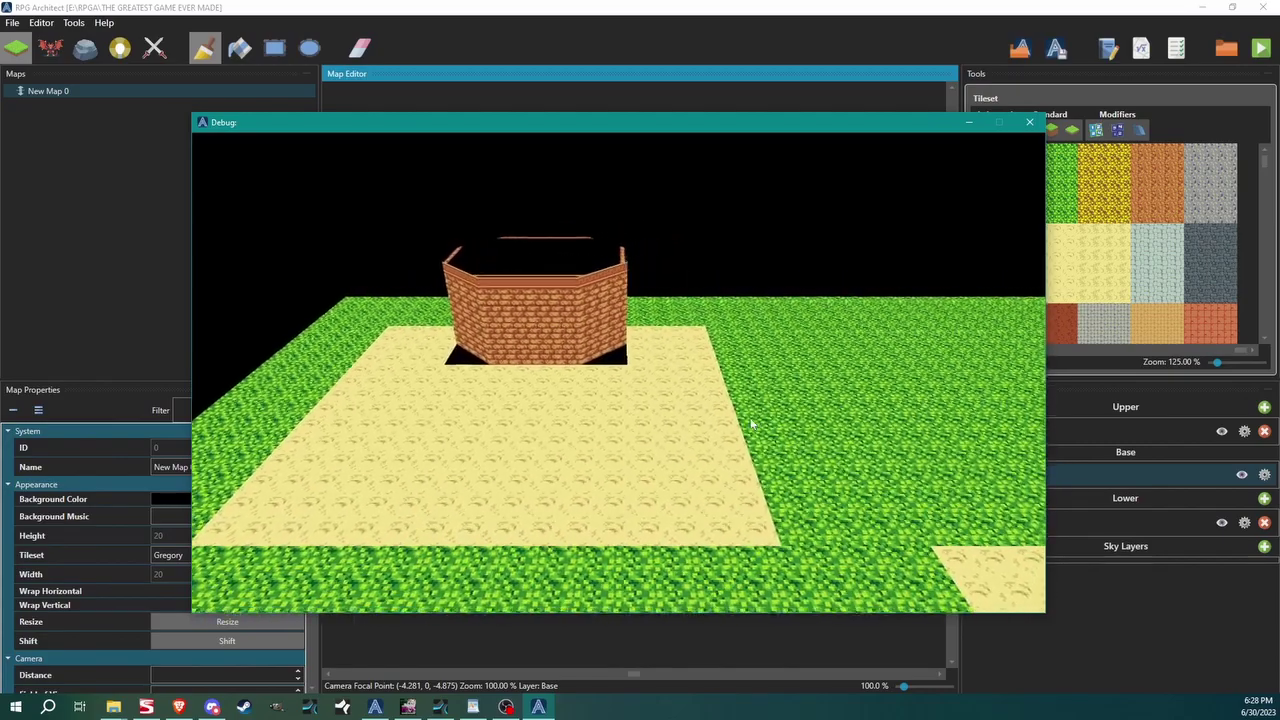
{"action": "key", "text": "Up"}
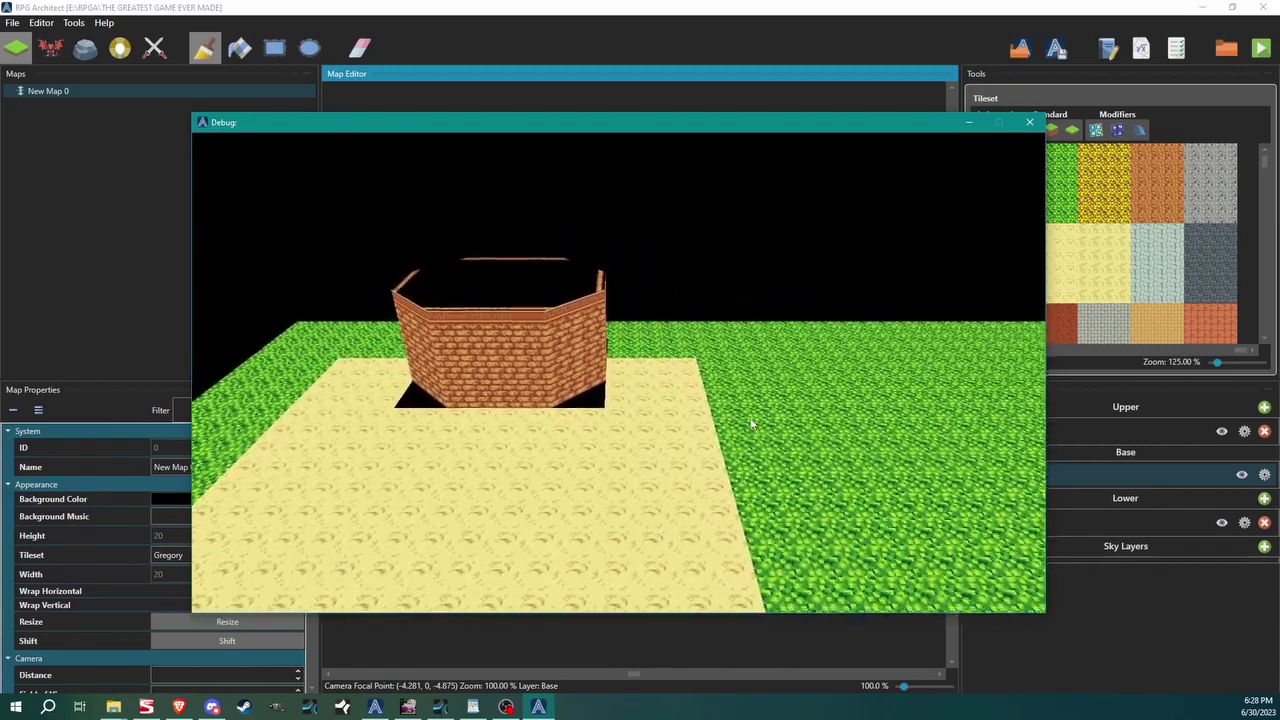
{"action": "key", "text": "Right"}
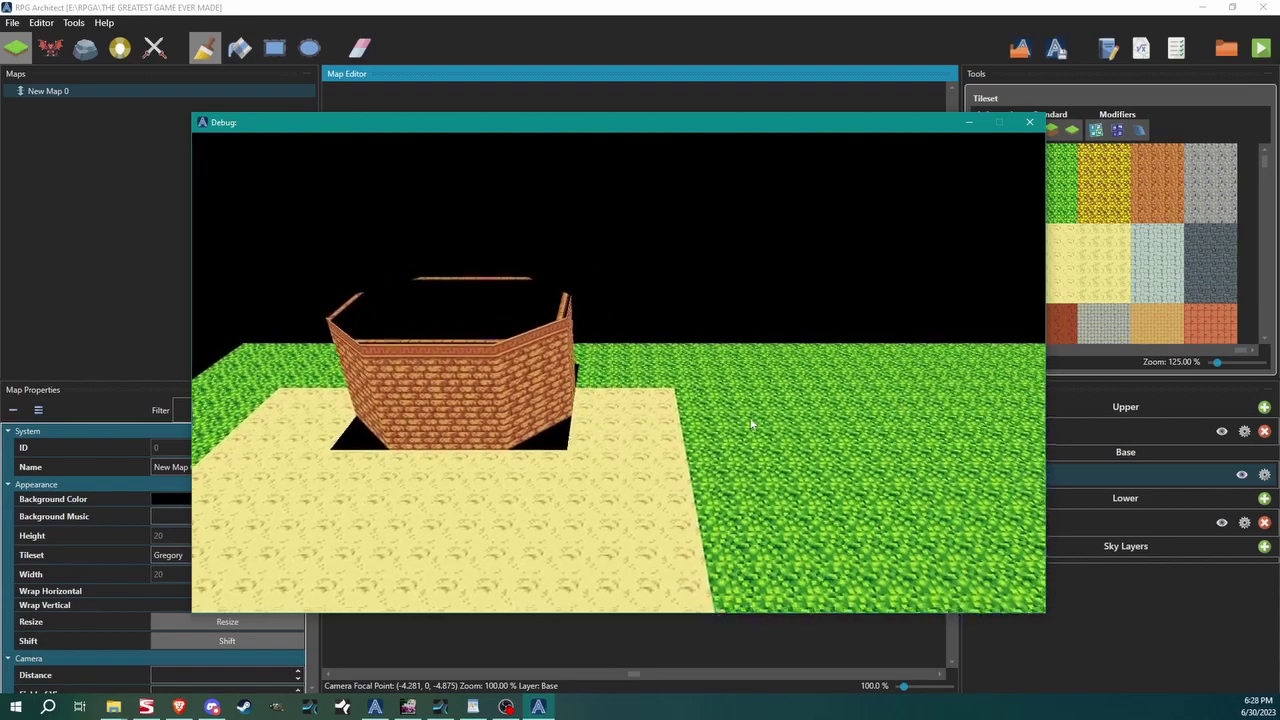
{"action": "key", "text": "Up"}
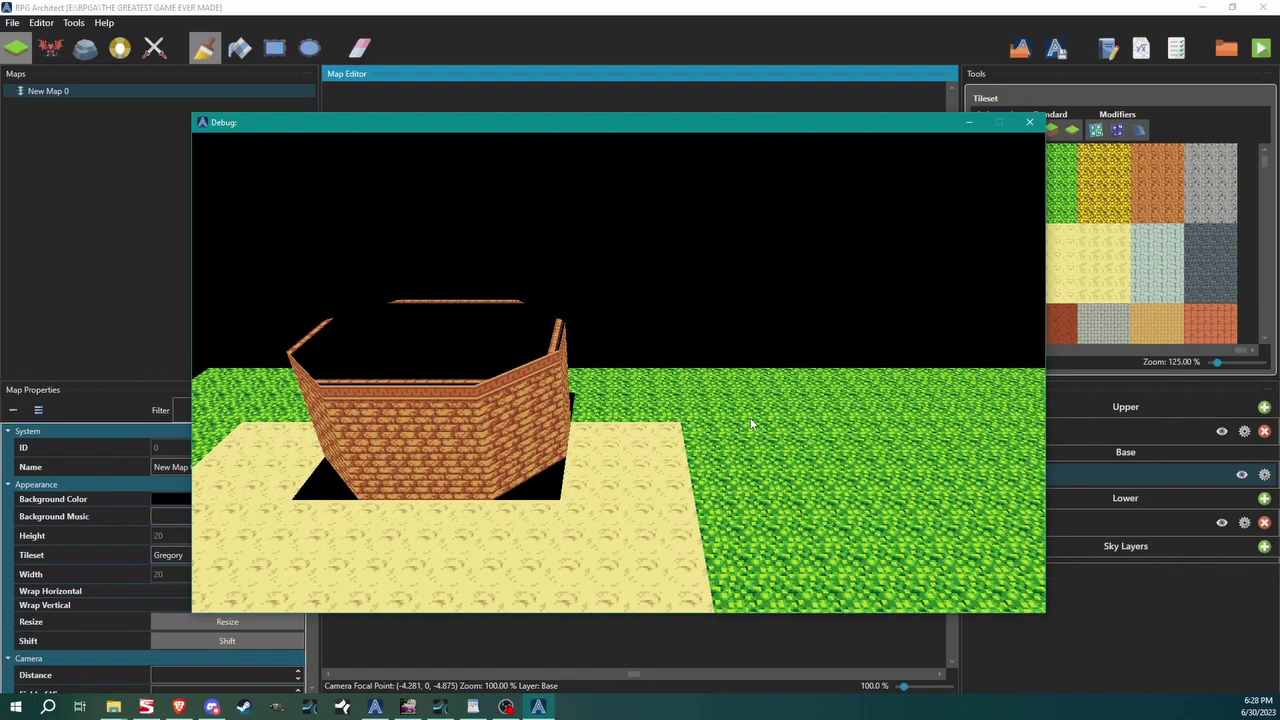
{"action": "key", "text": "Up"}
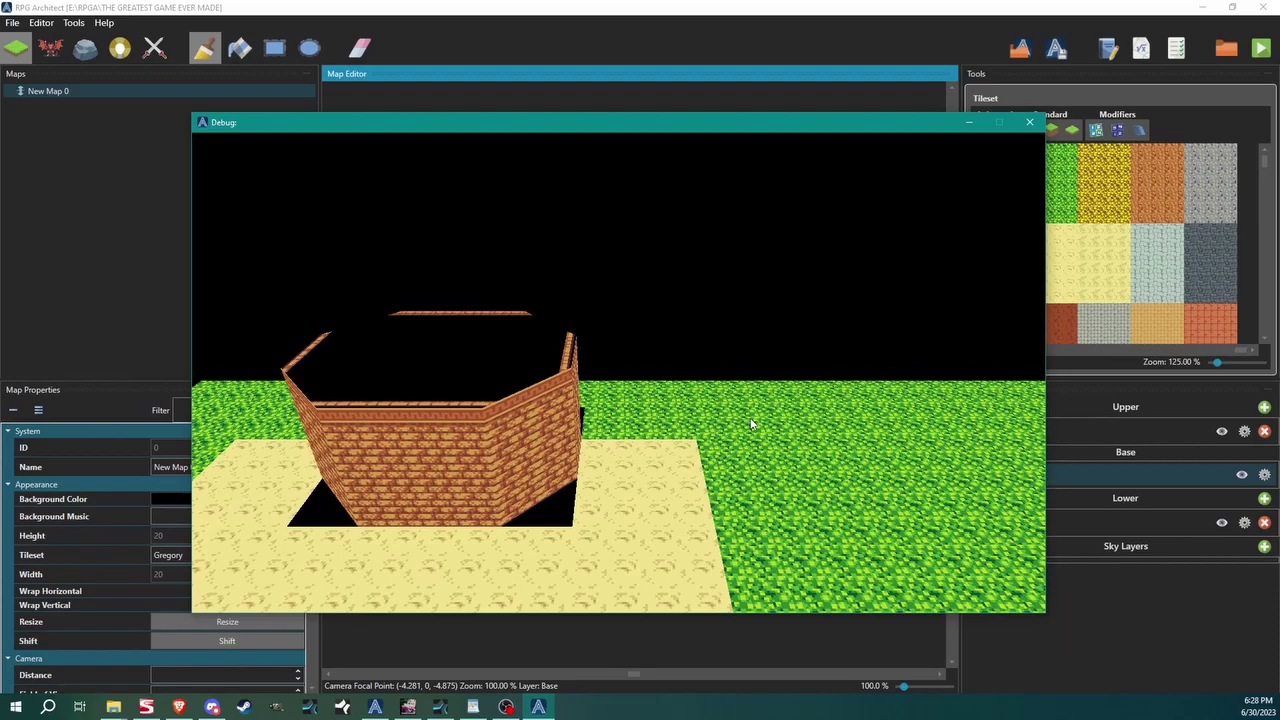
{"action": "key", "text": "Down"}
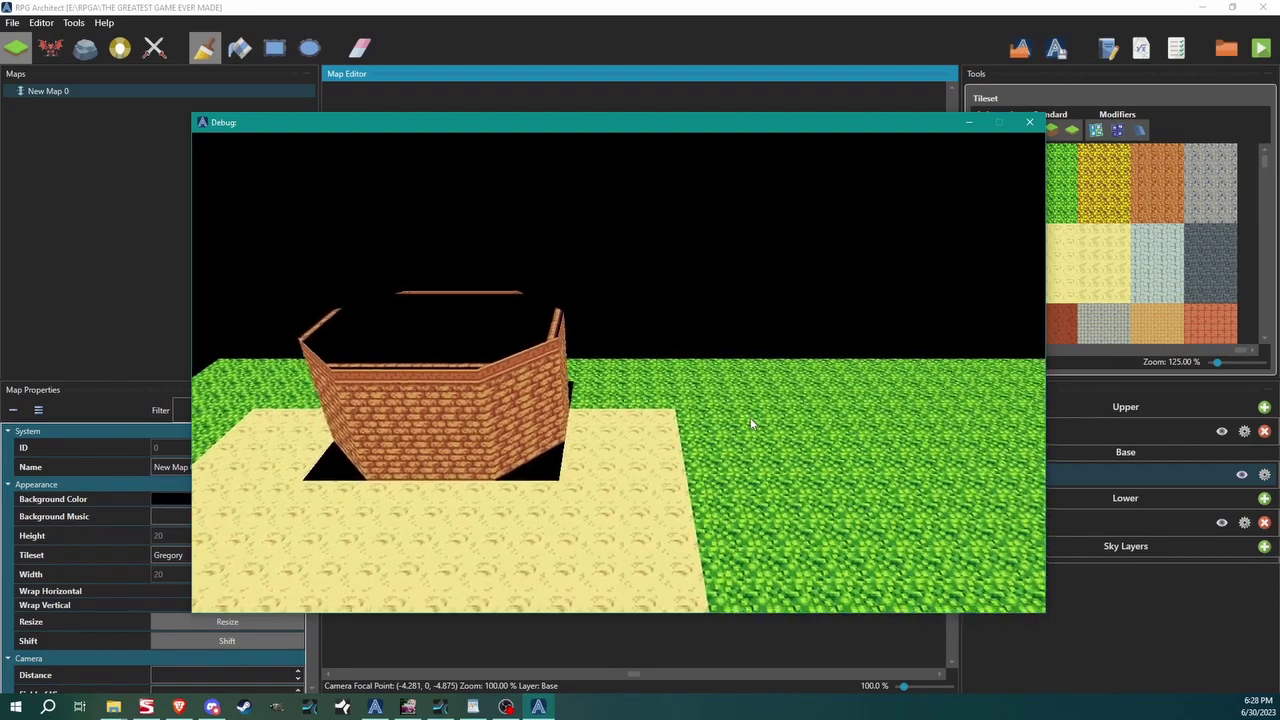
{"action": "key", "text": "Left"}
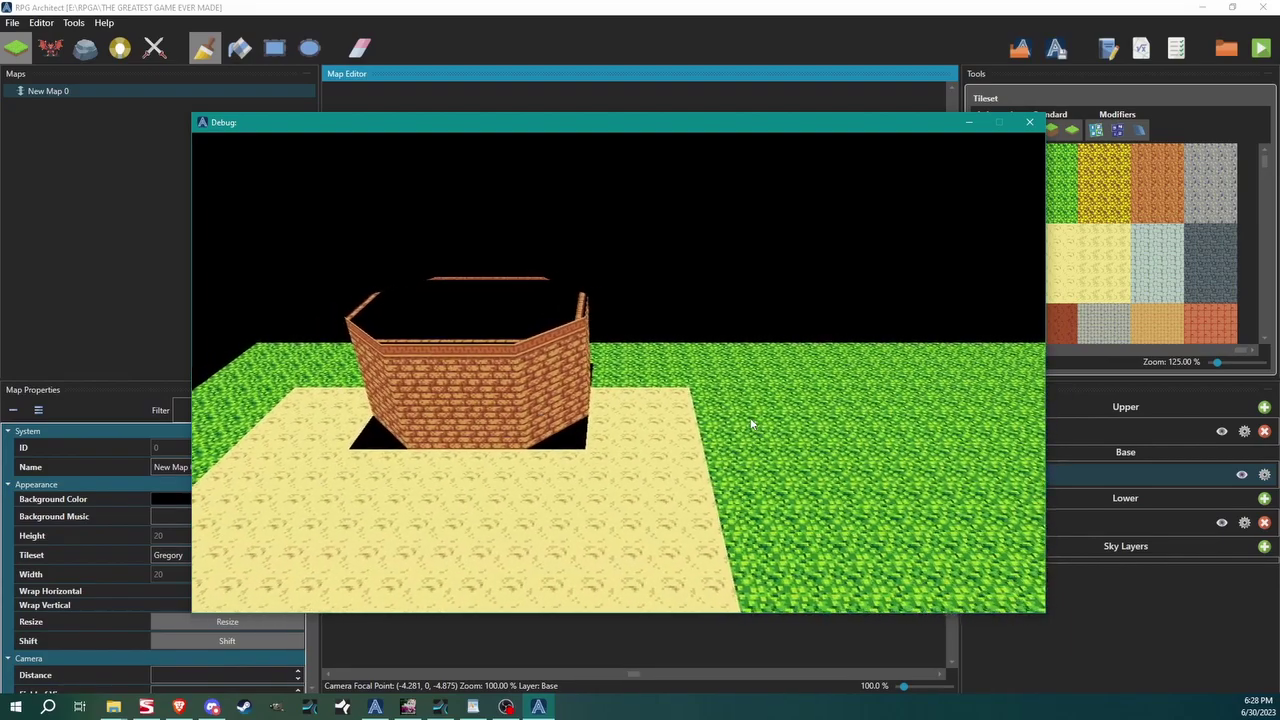
{"action": "key", "text": "Down"}
{"action": "key", "text": "Left"}
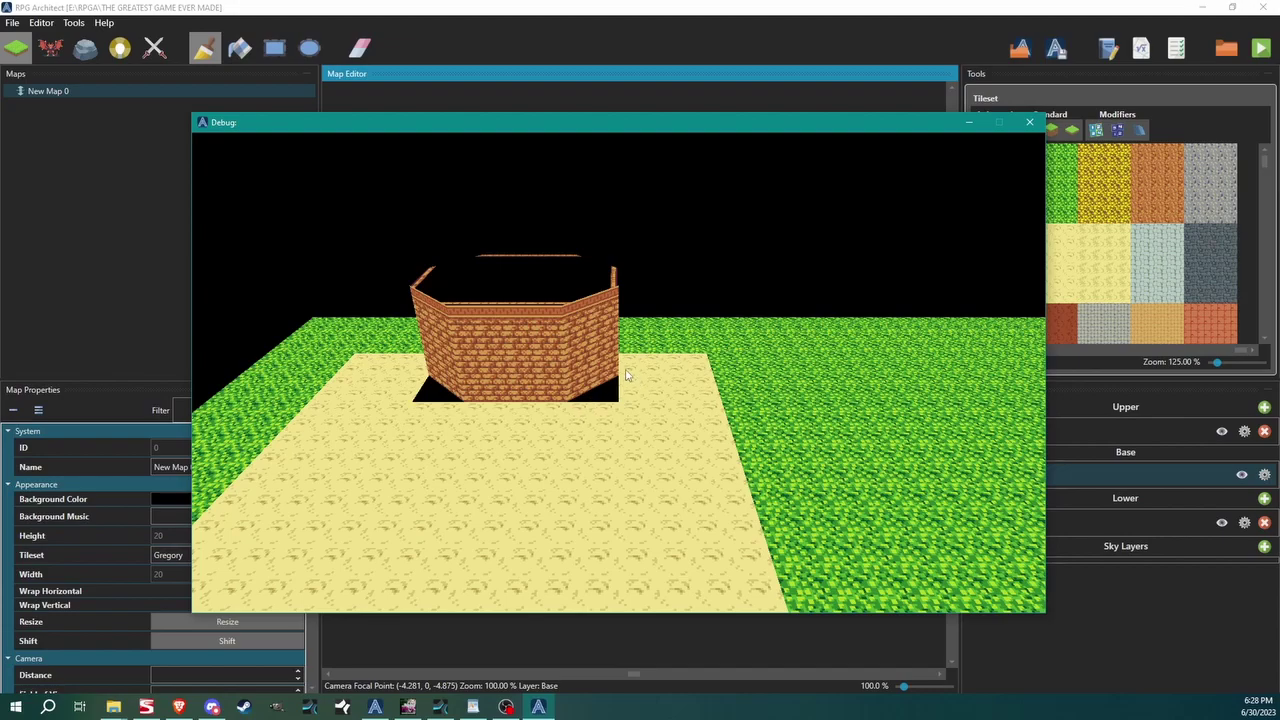
{"action": "left_click", "coordinate": [1030, 122]}
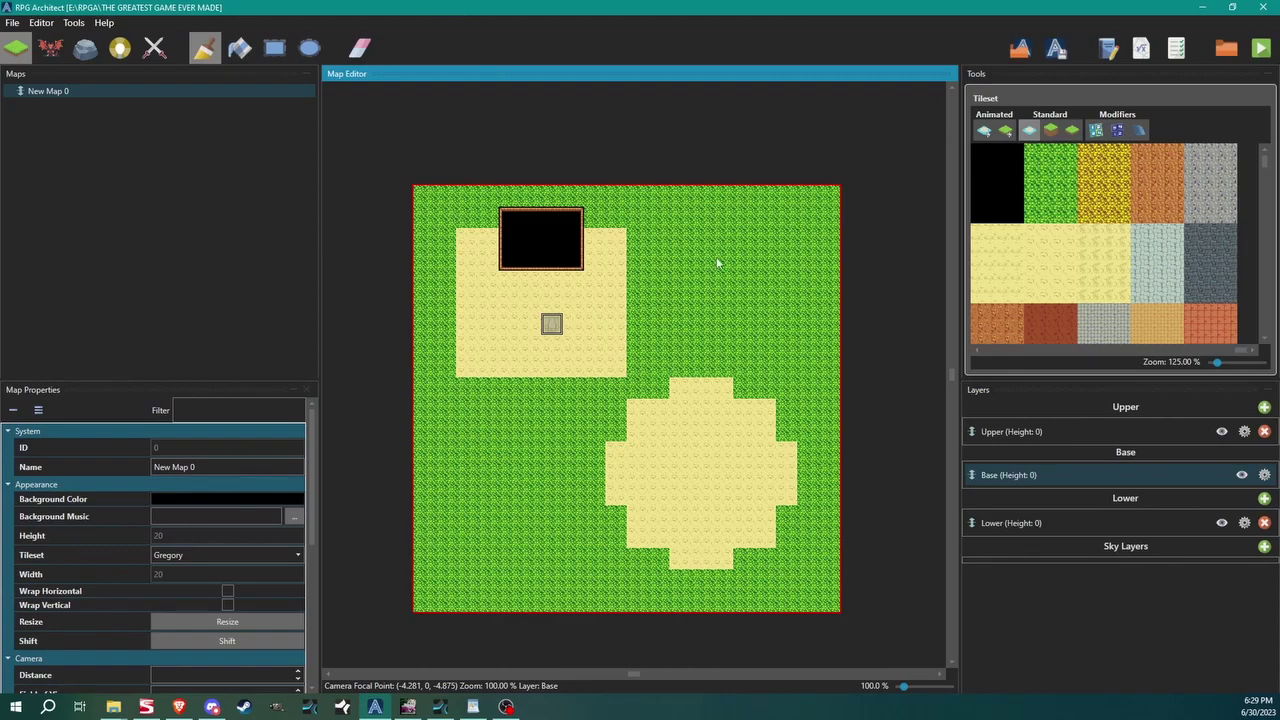
Select the top-left frame tile from the Standard wall and floor tiles
{"action": "scroll", "coordinate": [1067, 266], "scroll_direction": "down", "scroll_amount": 3}
{"action": "left_click", "coordinate": [1050, 130]}
{"action": "scroll", "coordinate": [1055, 287], "scroll_direction": "up", "scroll_amount": 3}
{"action": "left_click", "coordinate": [997, 190]}
Open the database's Tilesets page on Gregory's Structure Tilesets slot 0
{"action": "left_click", "coordinate": [75, 23]}
{"action": "left_click", "coordinate": [92, 40]}
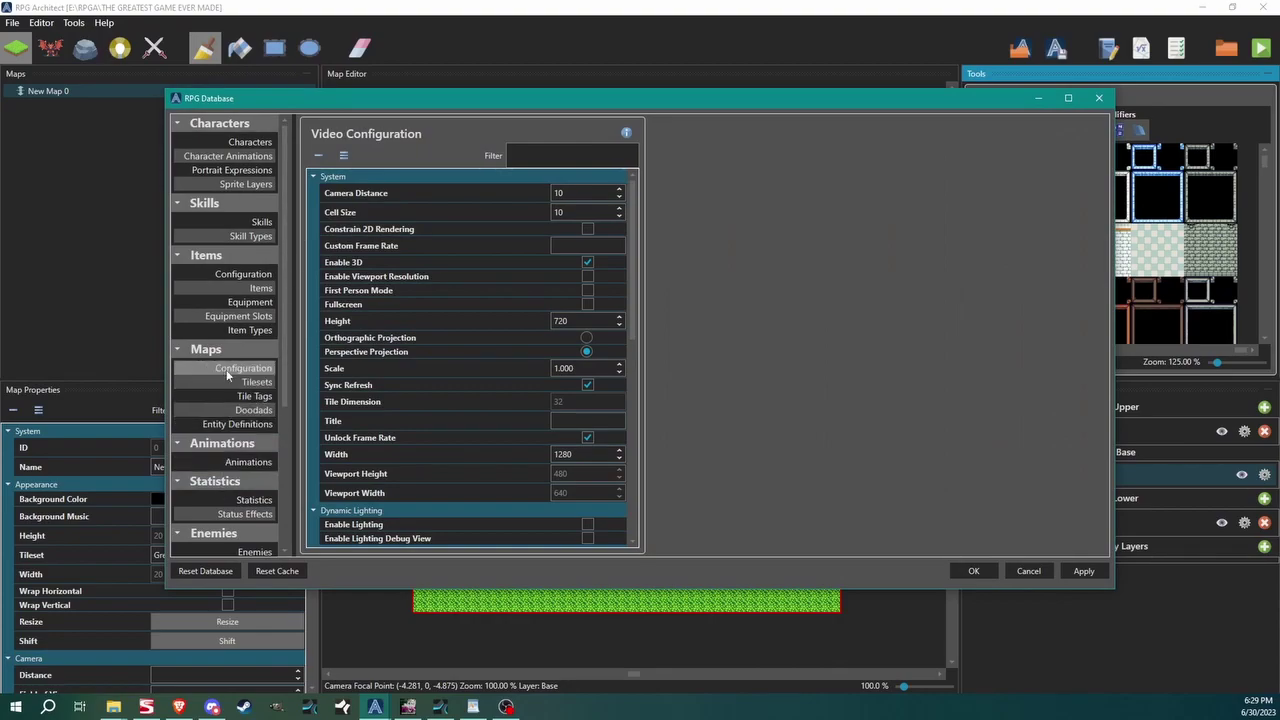
{"action": "left_click", "coordinate": [256, 382]}
{"action": "left_click", "coordinate": [333, 150]}
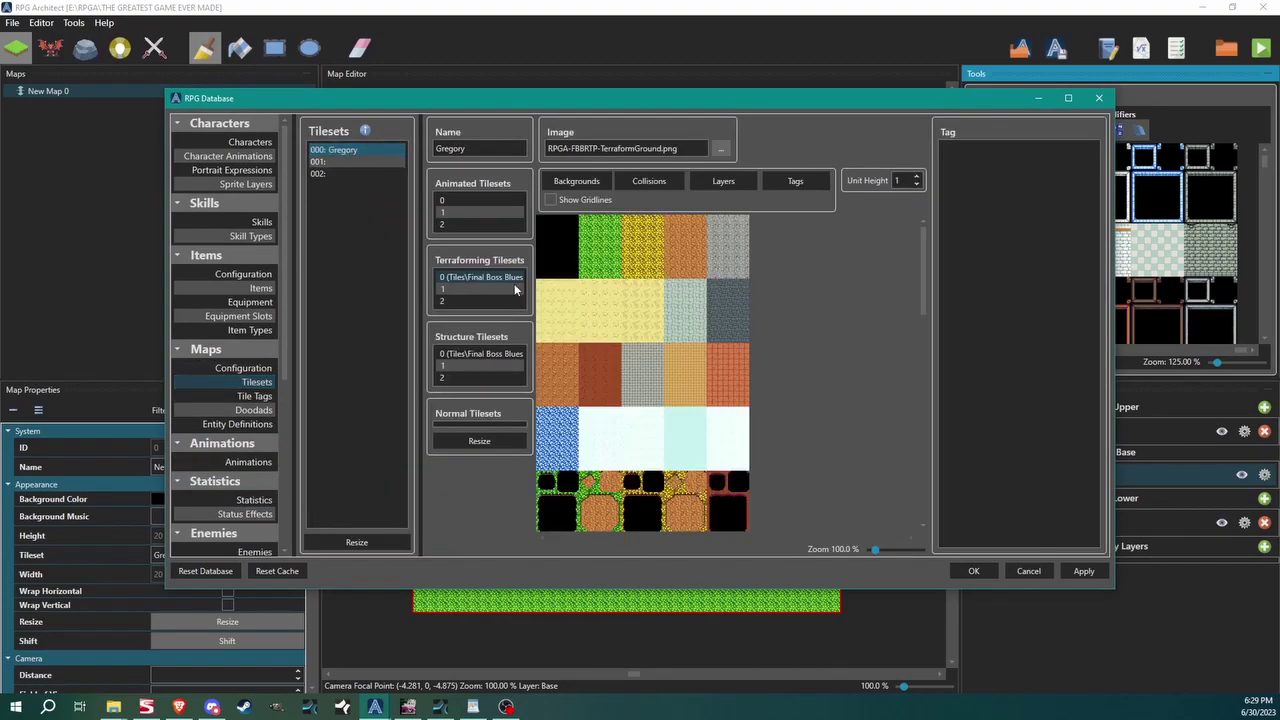
{"action": "left_click", "coordinate": [489, 355]}
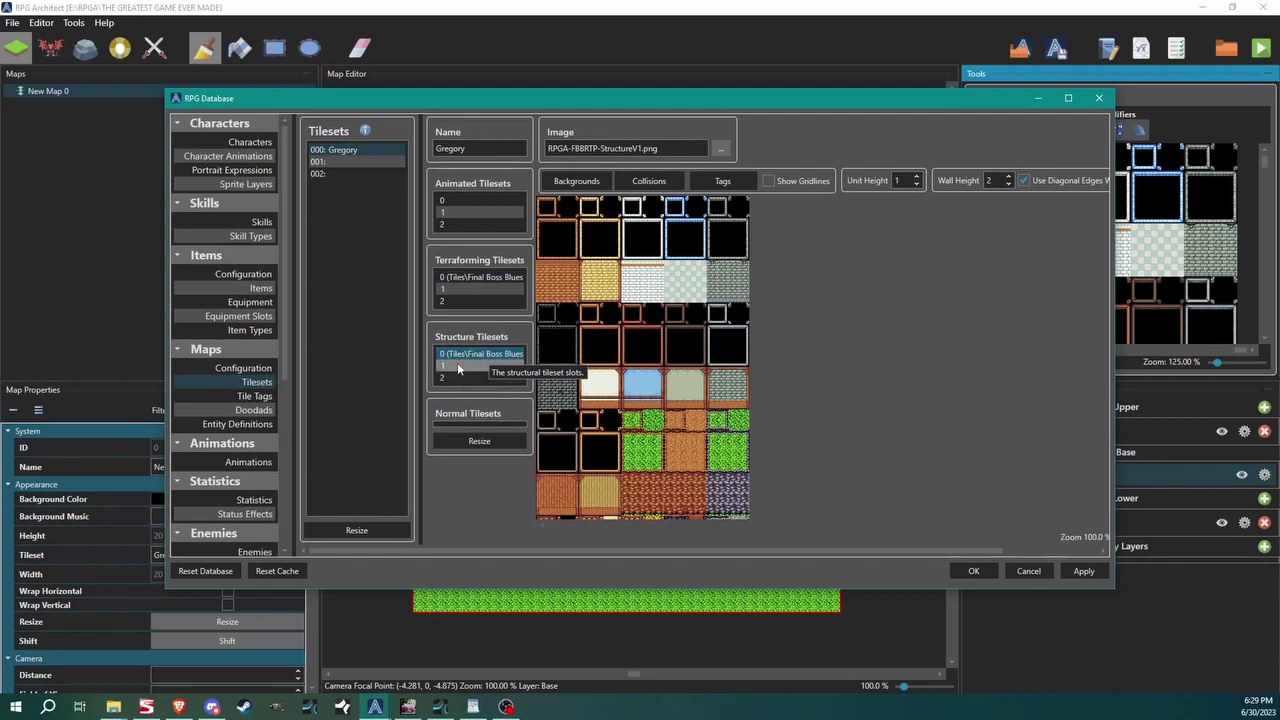
Assign RPGA-FBBRTP-StructureV1.png from Final Boss Blues-32 to Gregory's structure tileset slot 1
{"action": "left_click", "coordinate": [1068, 97]}
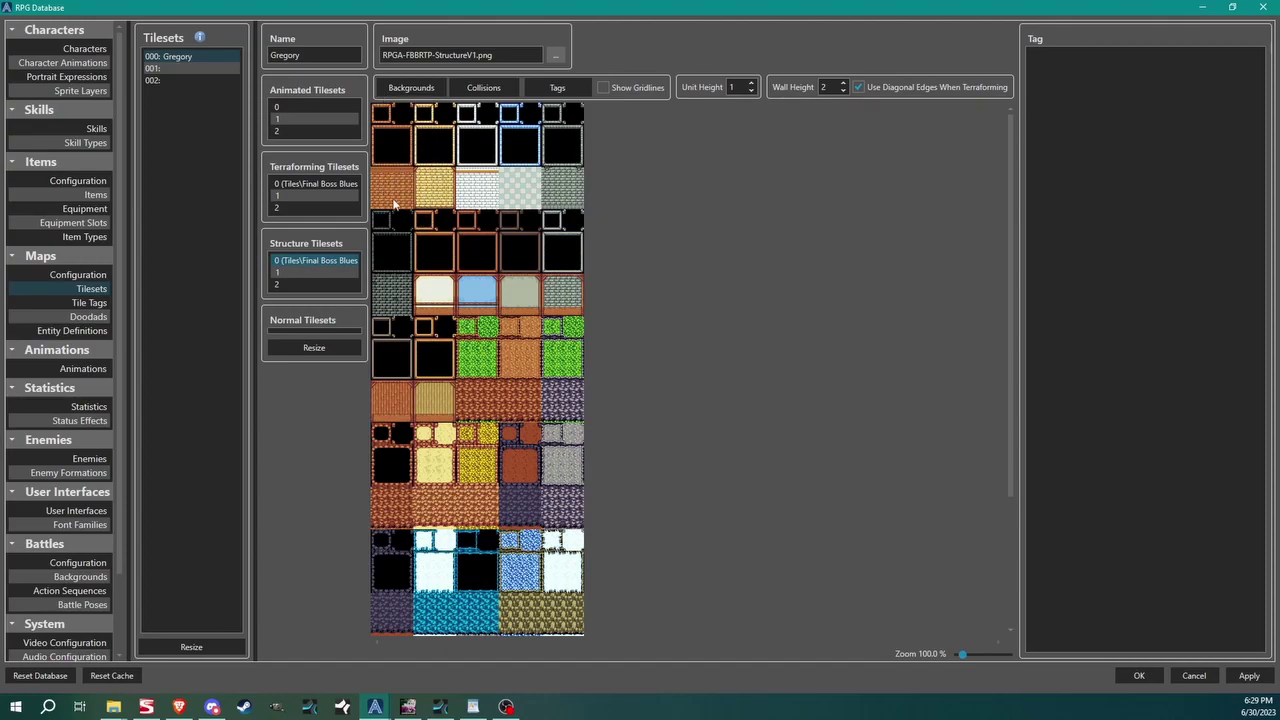
{"action": "left_click", "coordinate": [302, 273]}
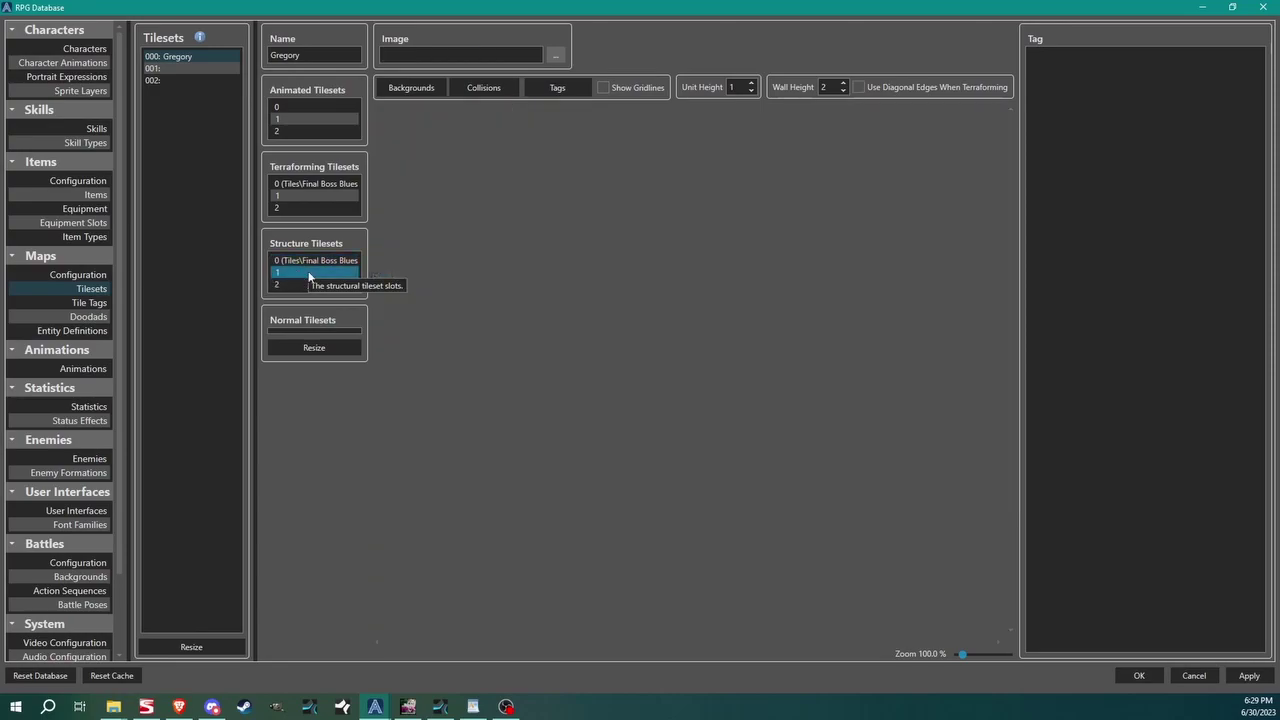
{"action": "left_click", "coordinate": [557, 56]}
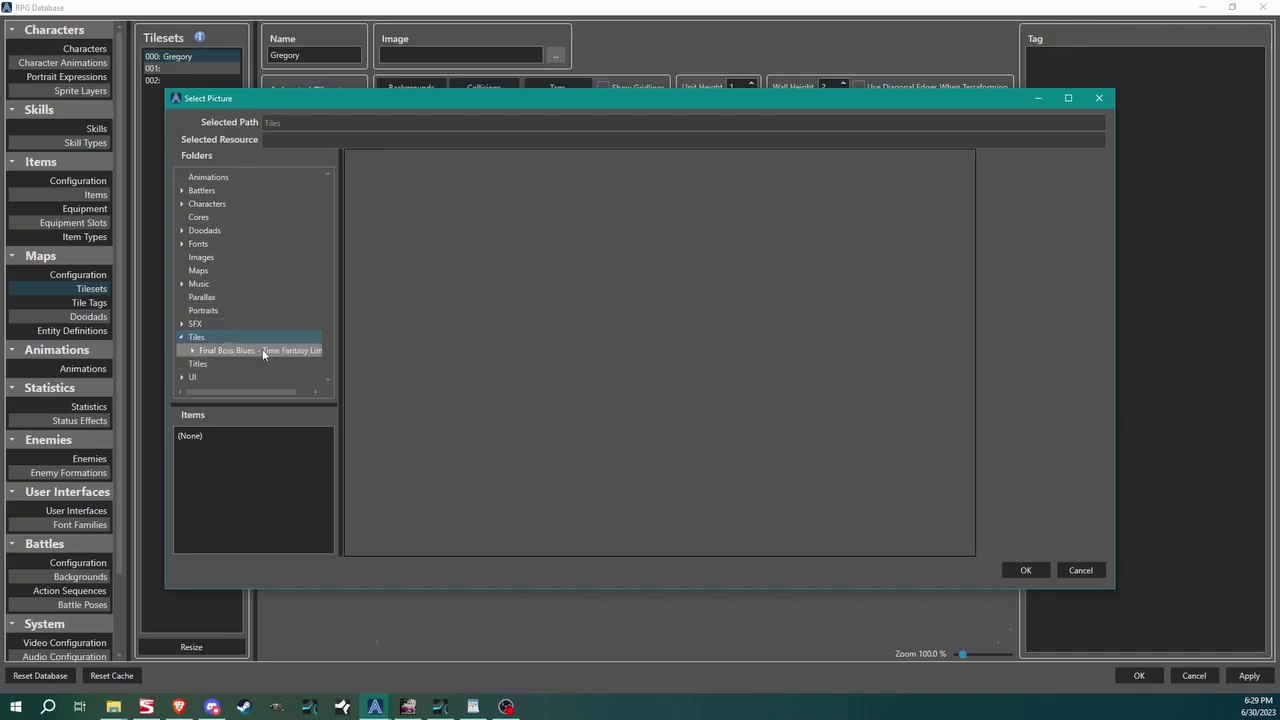
{"action": "double_click", "coordinate": [264, 351]}
{"action": "left_click", "coordinate": [236, 364]}
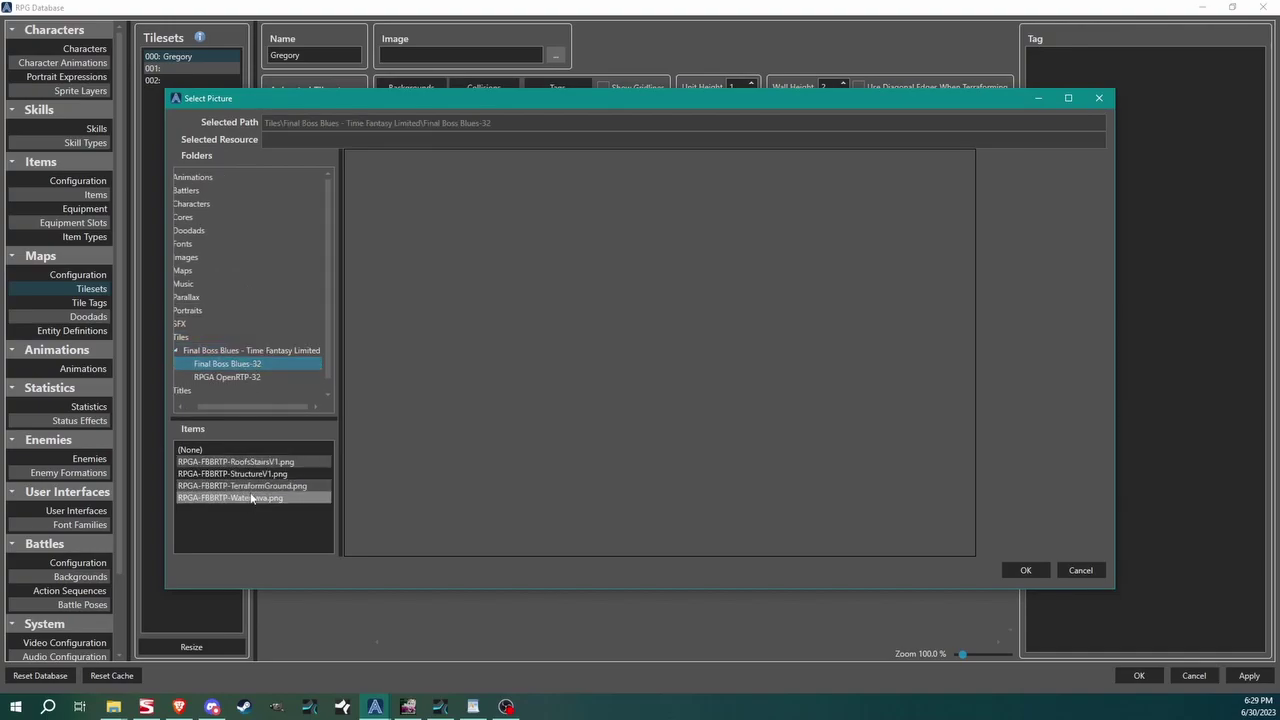
{"action": "left_click", "coordinate": [232, 473]}
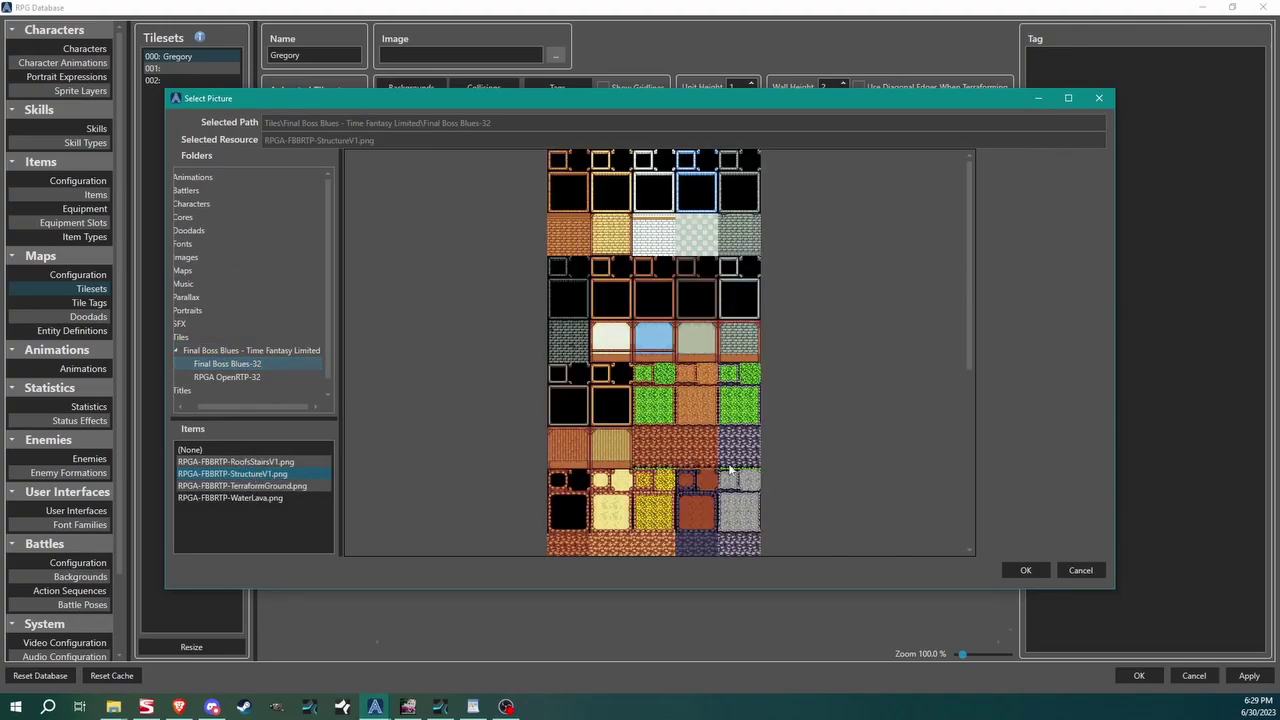
{"action": "left_click", "coordinate": [1026, 570]}
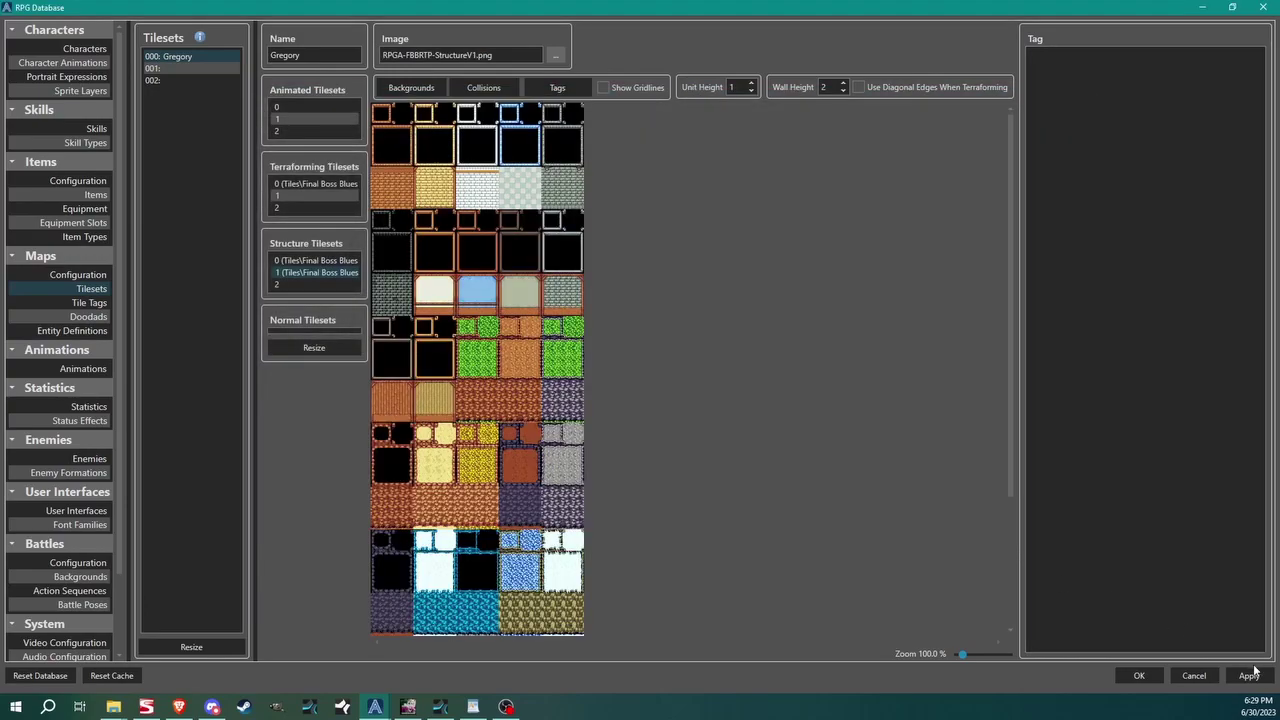
Disable diagonal edges on structure slot 0, enable them on slot 1 with 0.5 unit height, then close
{"action": "left_click", "coordinate": [295, 264]}
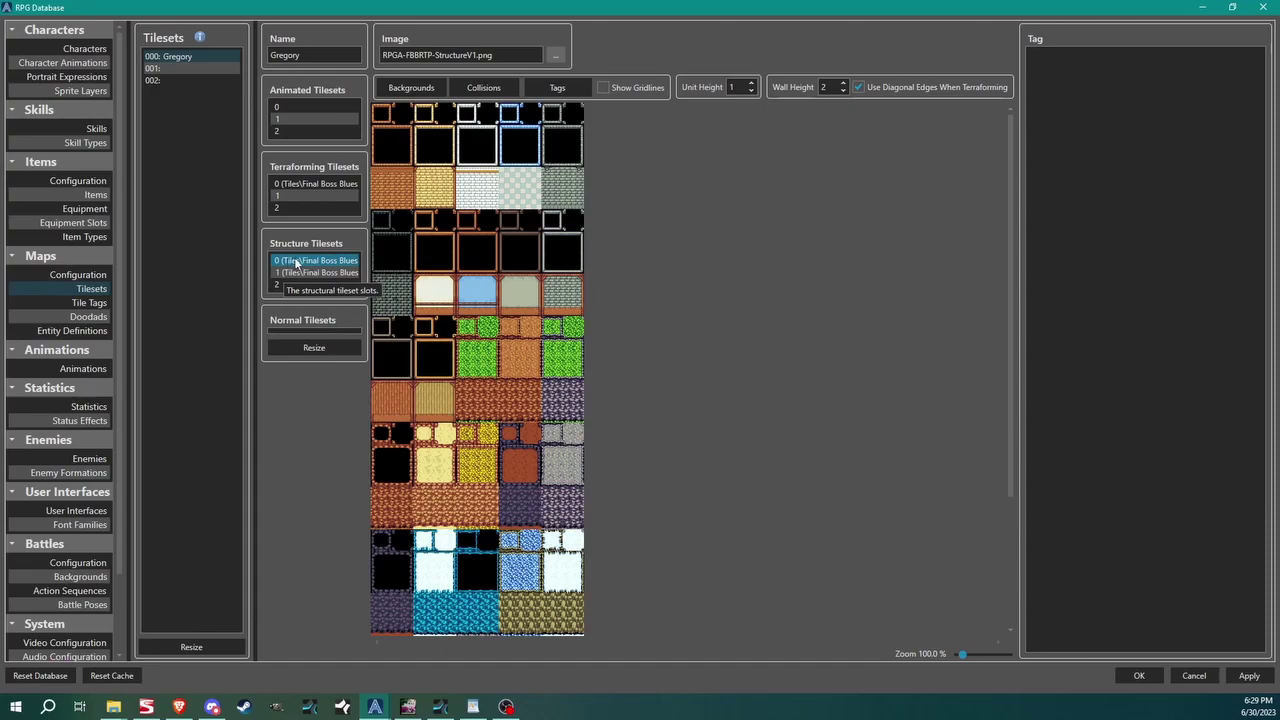
{"action": "left_click", "coordinate": [862, 88]}
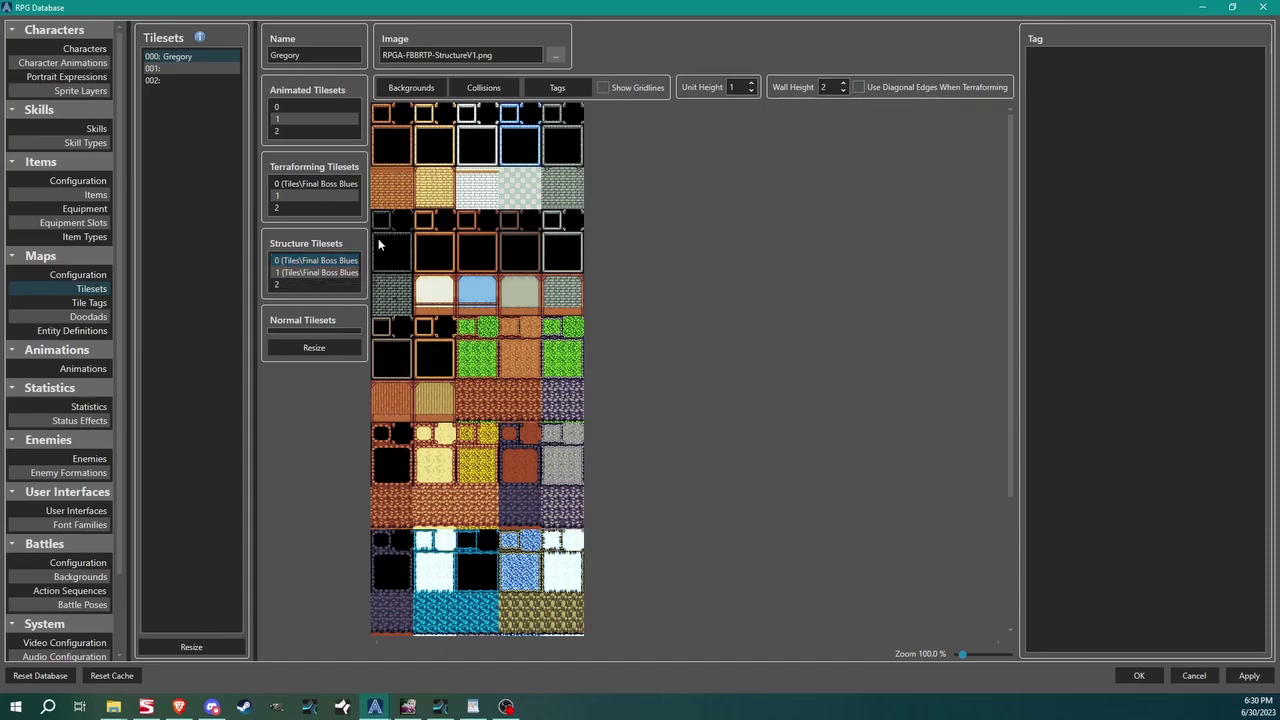
{"action": "left_click", "coordinate": [311, 273]}
{"action": "left_click", "coordinate": [862, 88]}
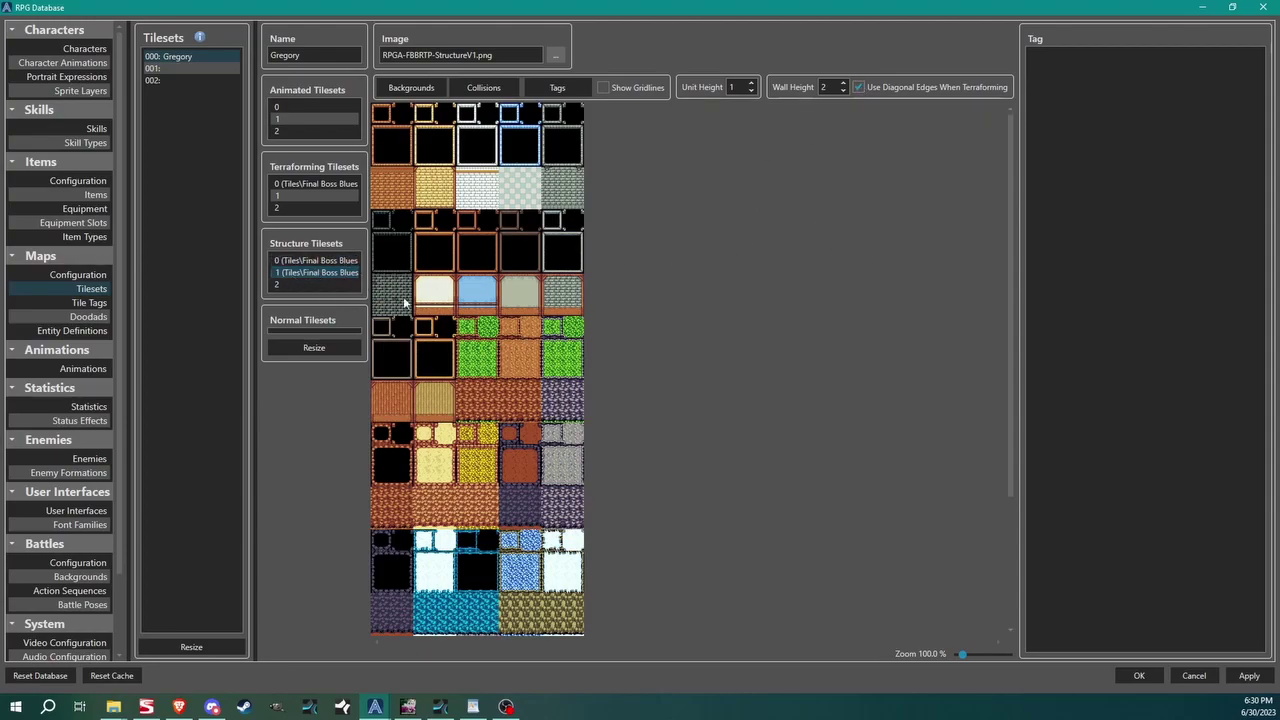
{"action": "left_click", "coordinate": [751, 91]}
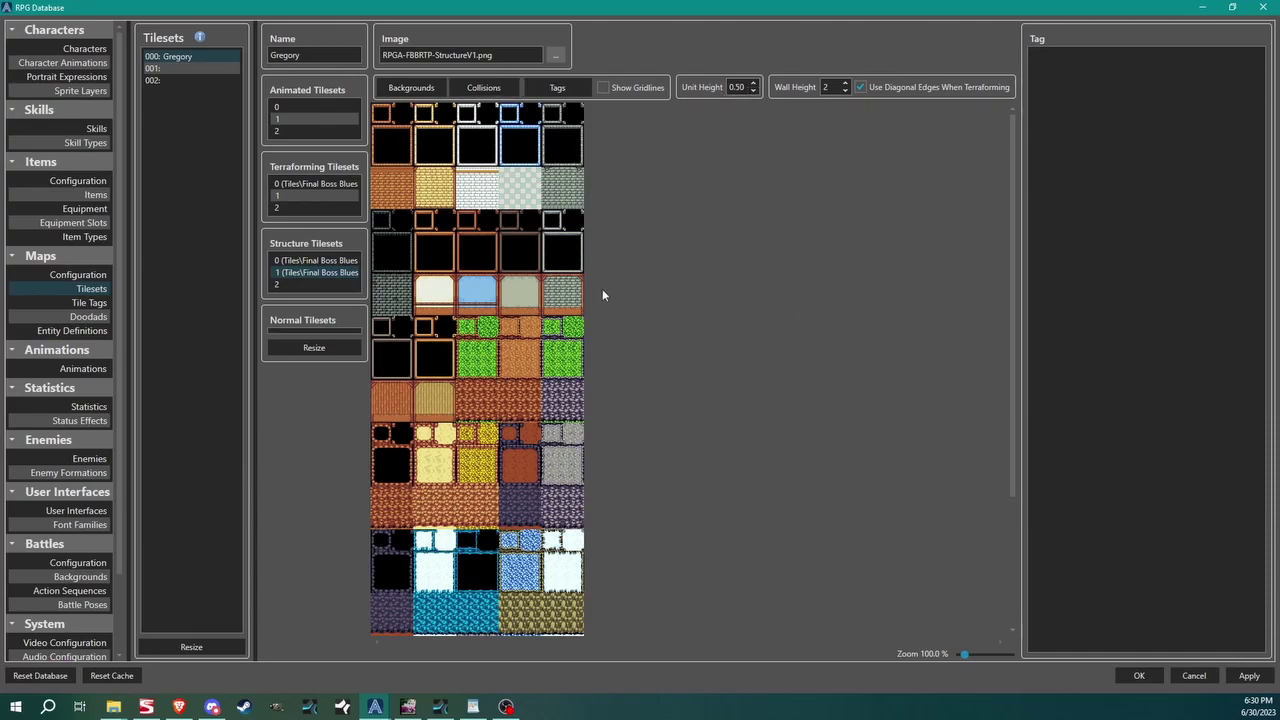
{"action": "left_click", "coordinate": [1141, 676]}
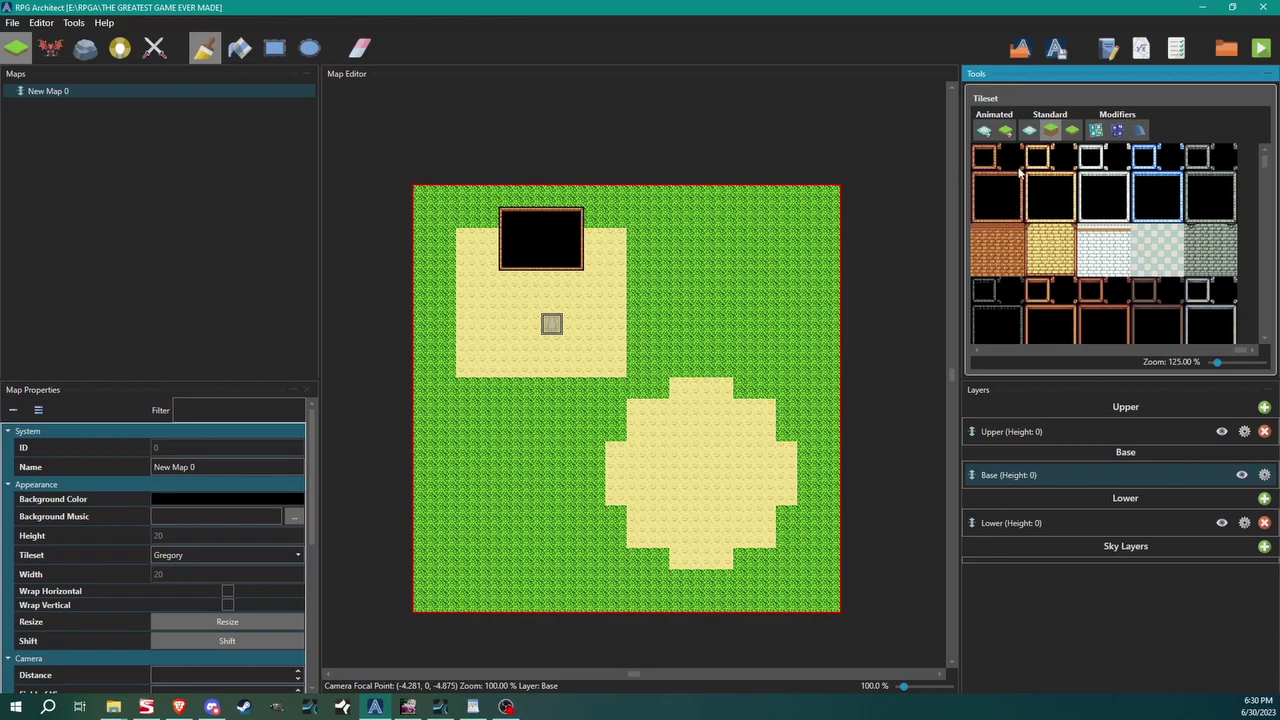
Paint wall blocks at the upper sand's right edge, widened one column, and its lower-left corner
{"action": "left_click", "coordinate": [995, 215]}
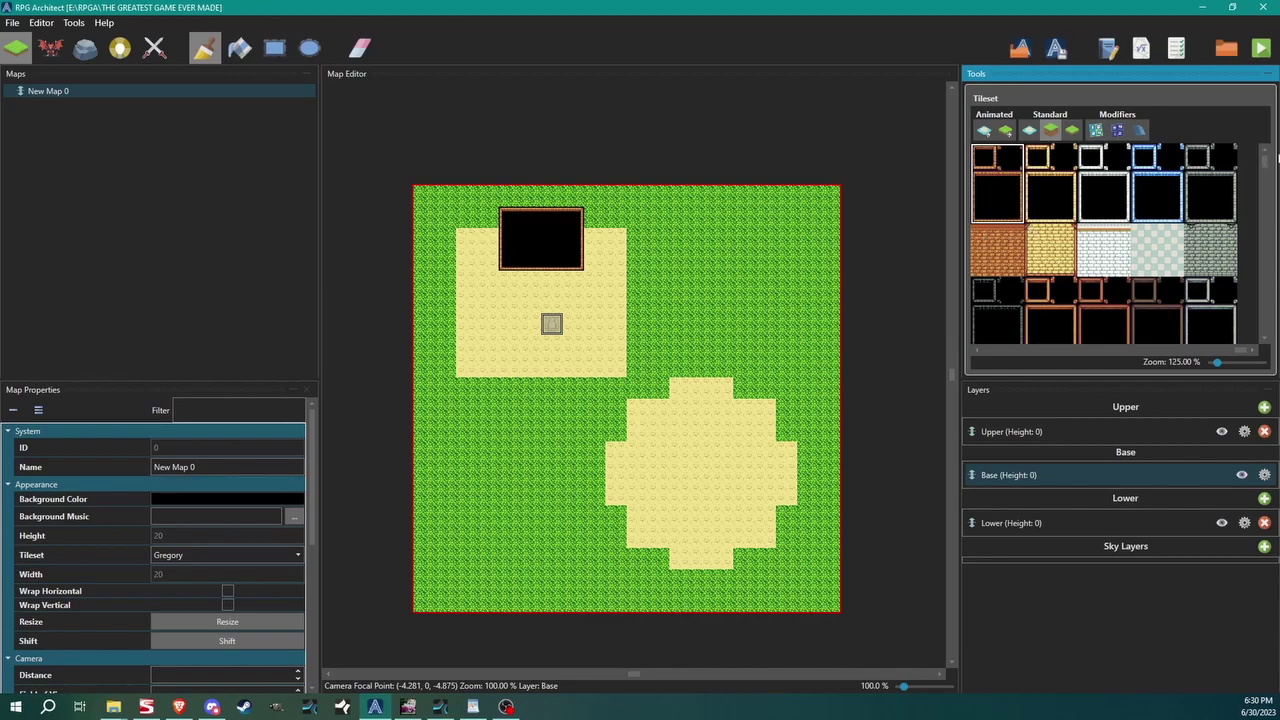
{"action": "left_click_drag", "start_coordinate": [1265, 161], "coordinate": [1267, 250]}
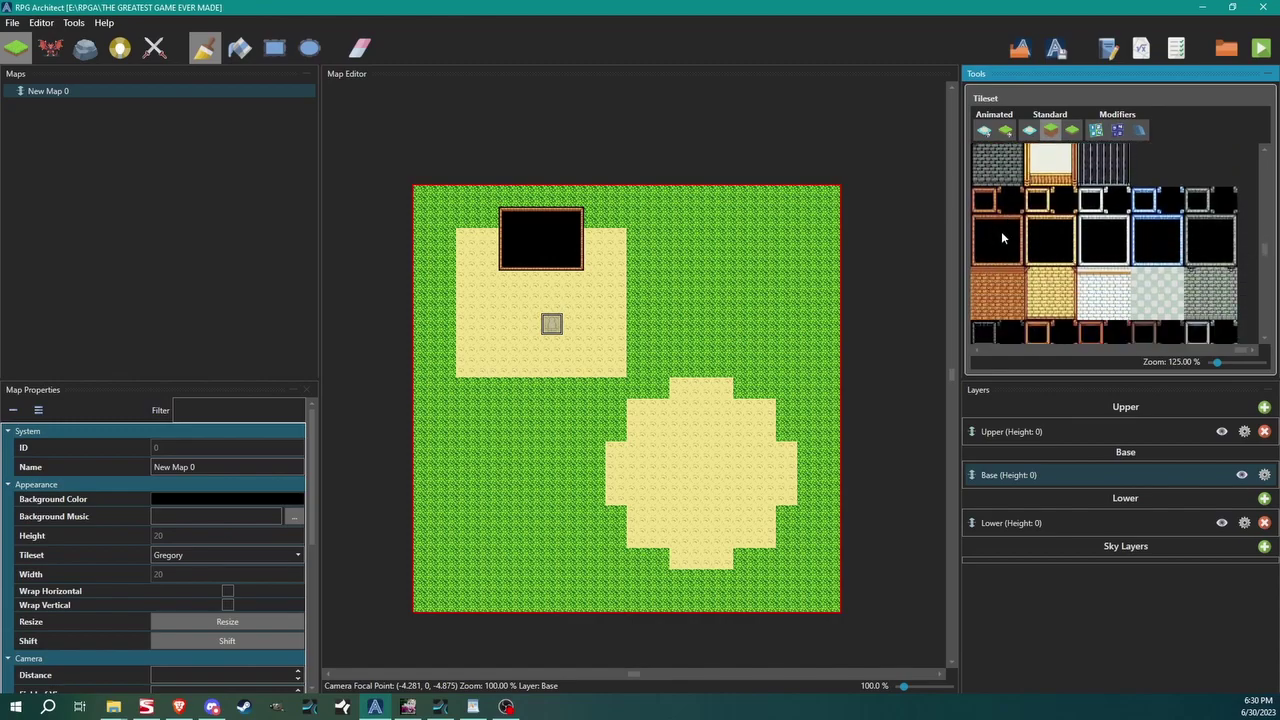
{"action": "left_click", "coordinate": [1003, 250]}
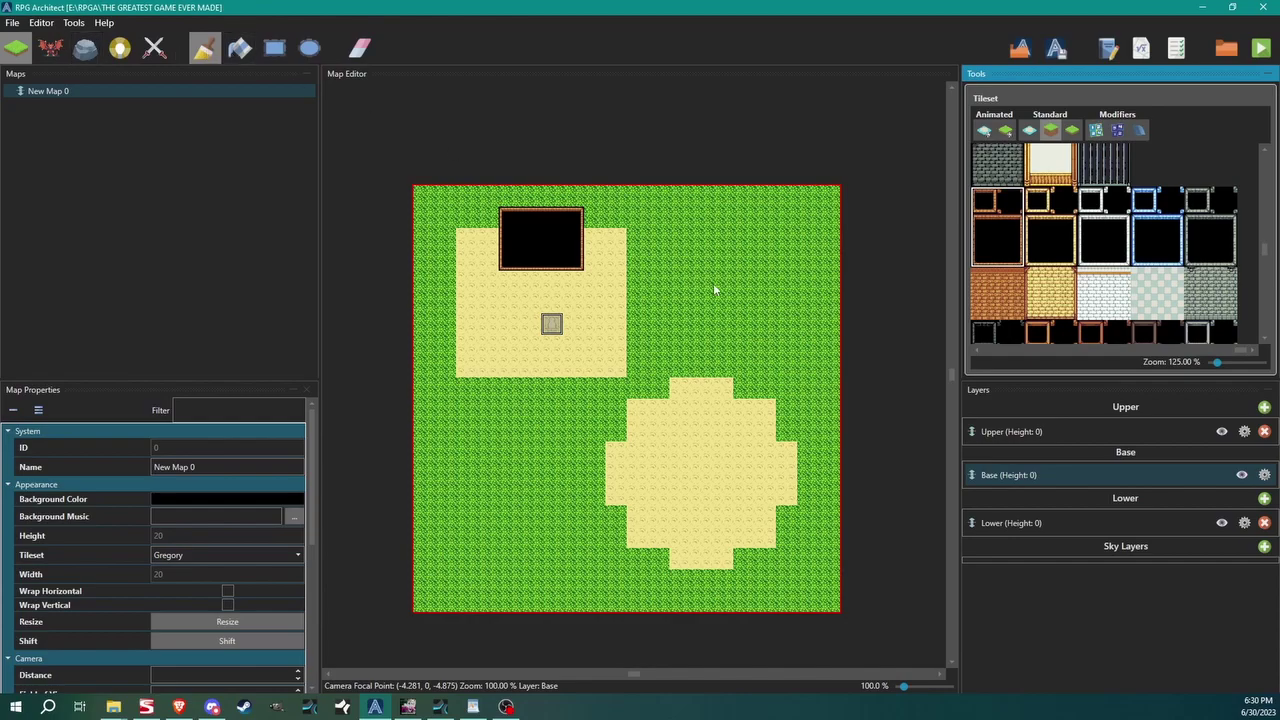
{"action": "mouse_move", "coordinate": [618, 287]}
{"action": "left_mouse_down"}
{"action": "mouse_move", "coordinate": [659, 302]}
{"action": "mouse_move", "coordinate": [658, 287]}
{"action": "mouse_move", "coordinate": [635, 287]}
{"action": "mouse_move", "coordinate": [636, 311]}
{"action": "mouse_move", "coordinate": [623, 315]}
{"action": "mouse_move", "coordinate": [660, 322]}
{"action": "left_mouse_up"}
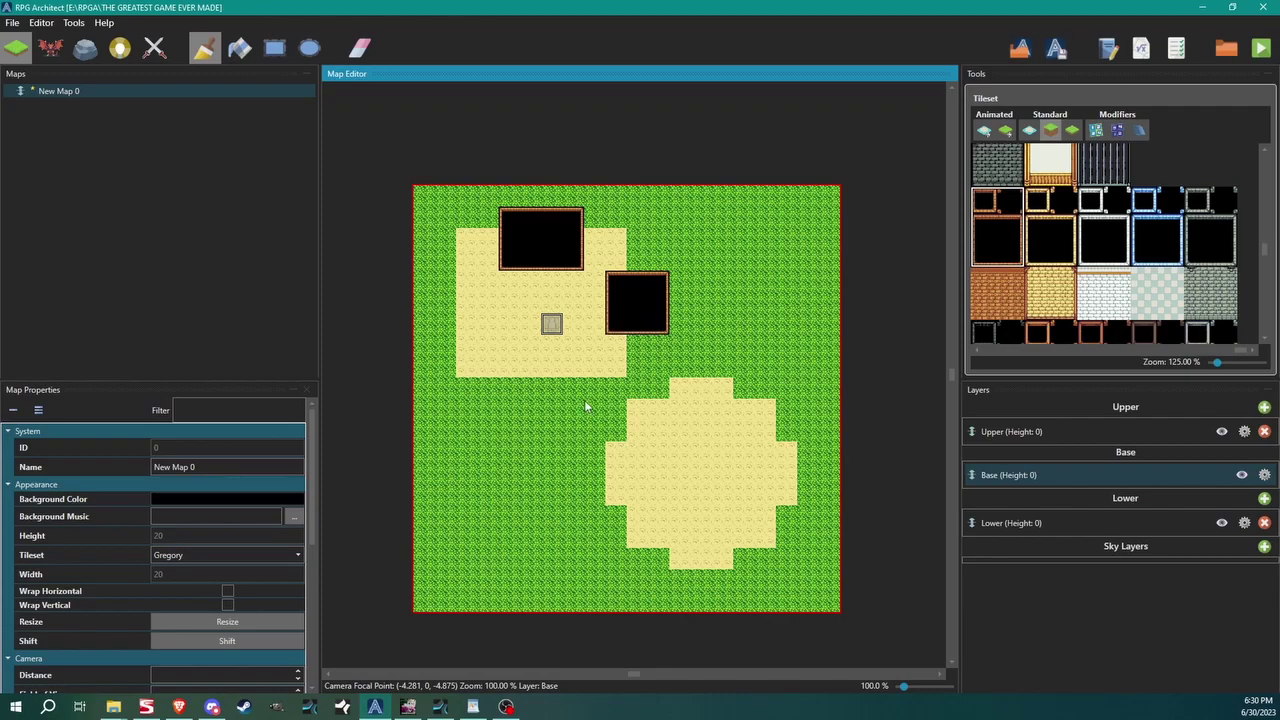
{"action": "left_click_drag", "start_coordinate": [466, 350], "coordinate": [482, 356]}
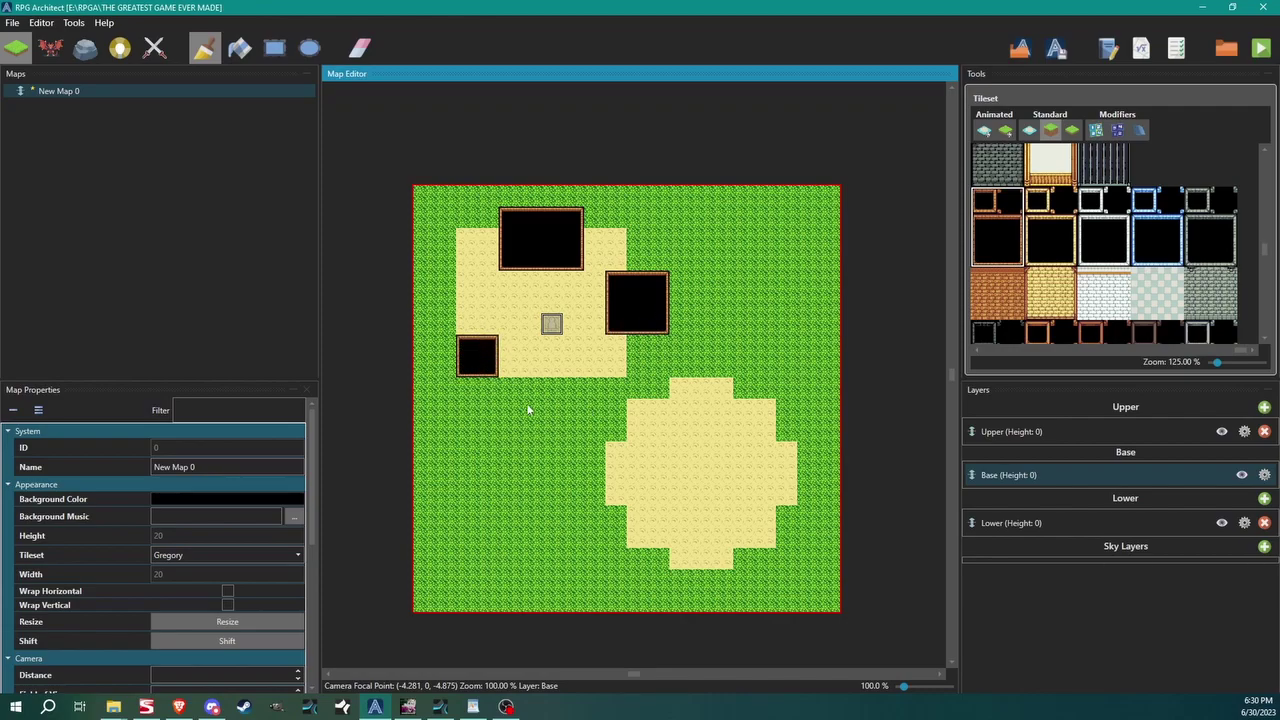
{"action": "mouse_move", "coordinate": [671, 298]}
{"action": "left_mouse_down"}
{"action": "mouse_move", "coordinate": [677, 283]}
{"action": "mouse_move", "coordinate": [700, 334]}
{"action": "left_mouse_up"}
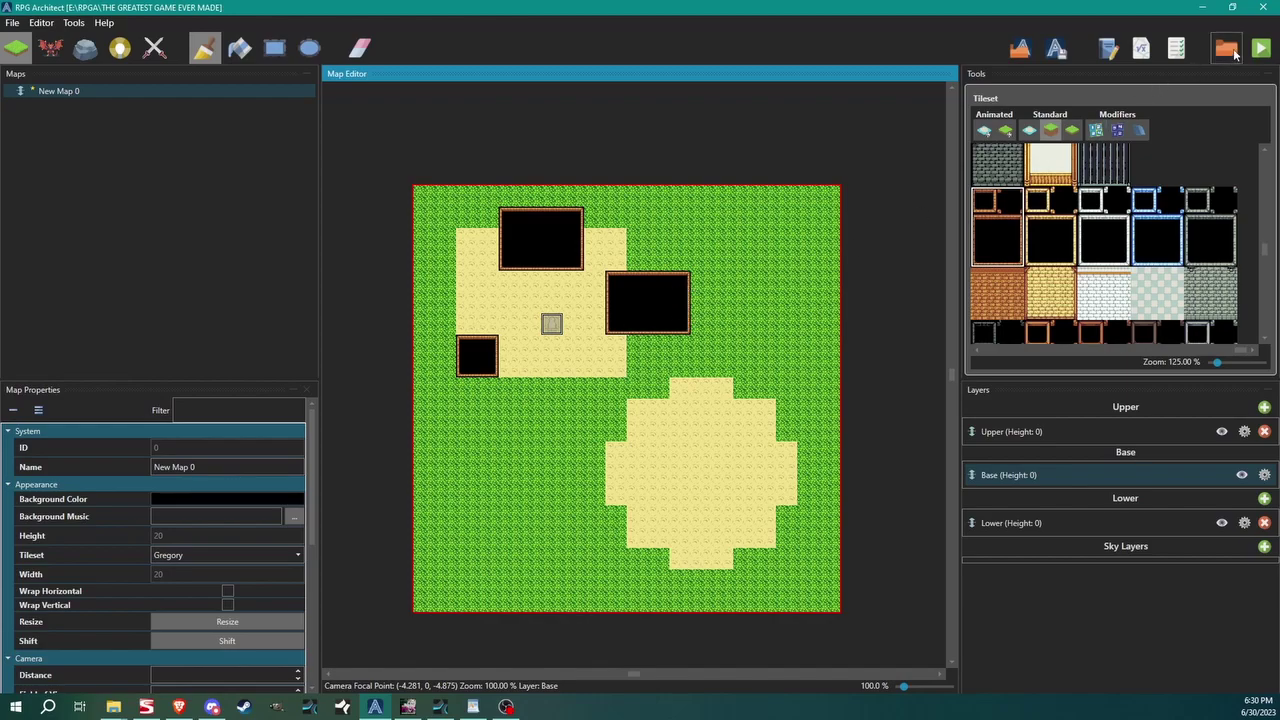
{"action": "left_click", "coordinate": [1260, 48]}
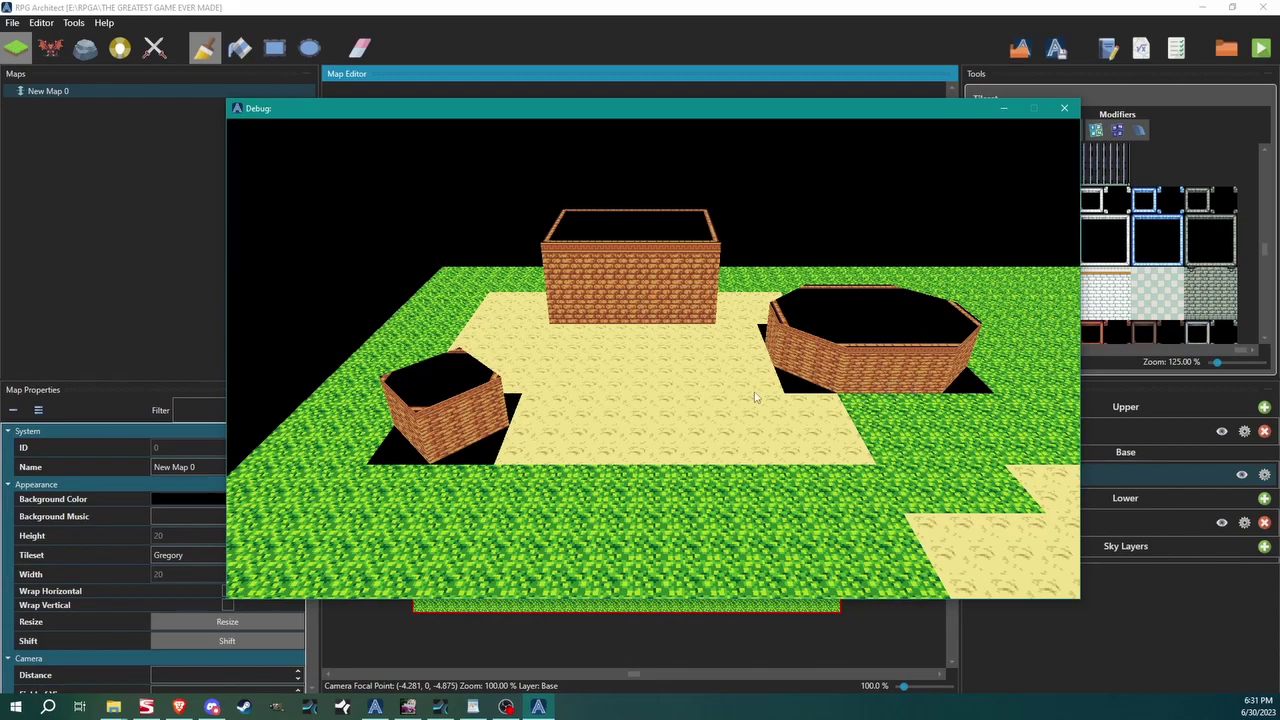
{"action": "left_click", "coordinate": [1066, 109]}
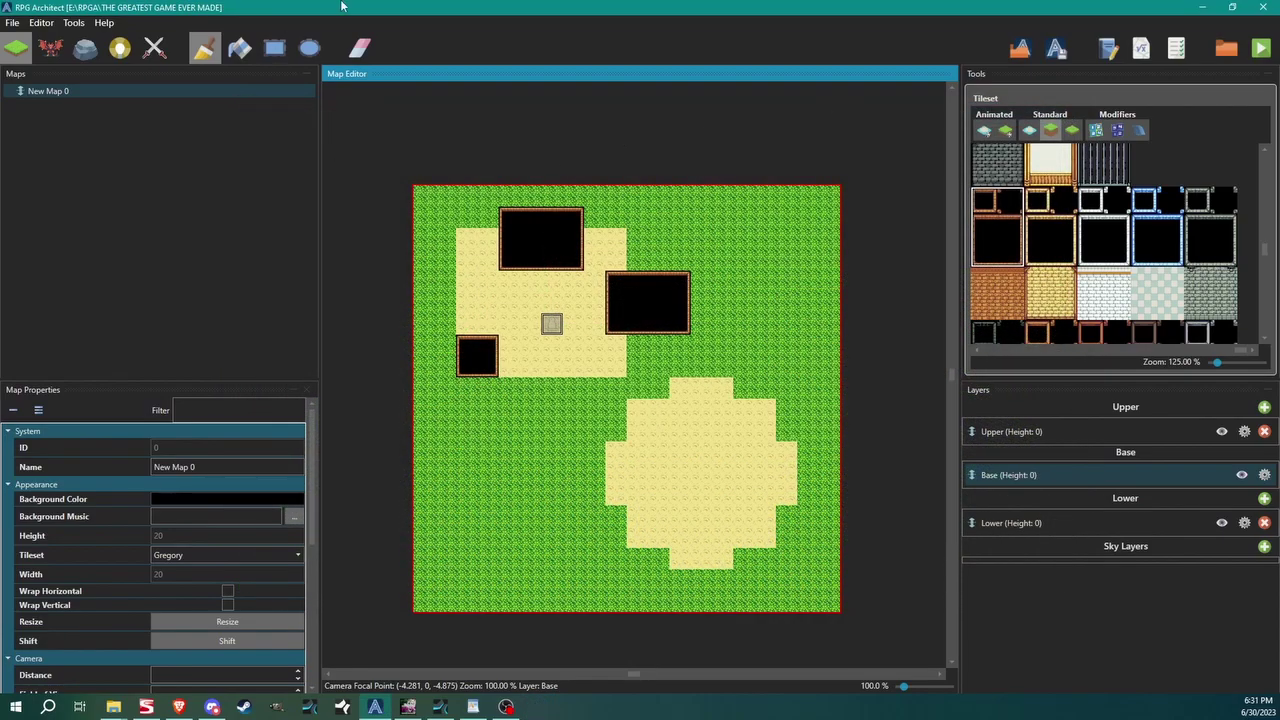
In the database's Tilesets page, set animated tileset slot 0 to RPGA-FBBRTP-WaterLava.png
{"action": "left_click", "coordinate": [84, 18]}
{"action": "left_click", "coordinate": [88, 38]}
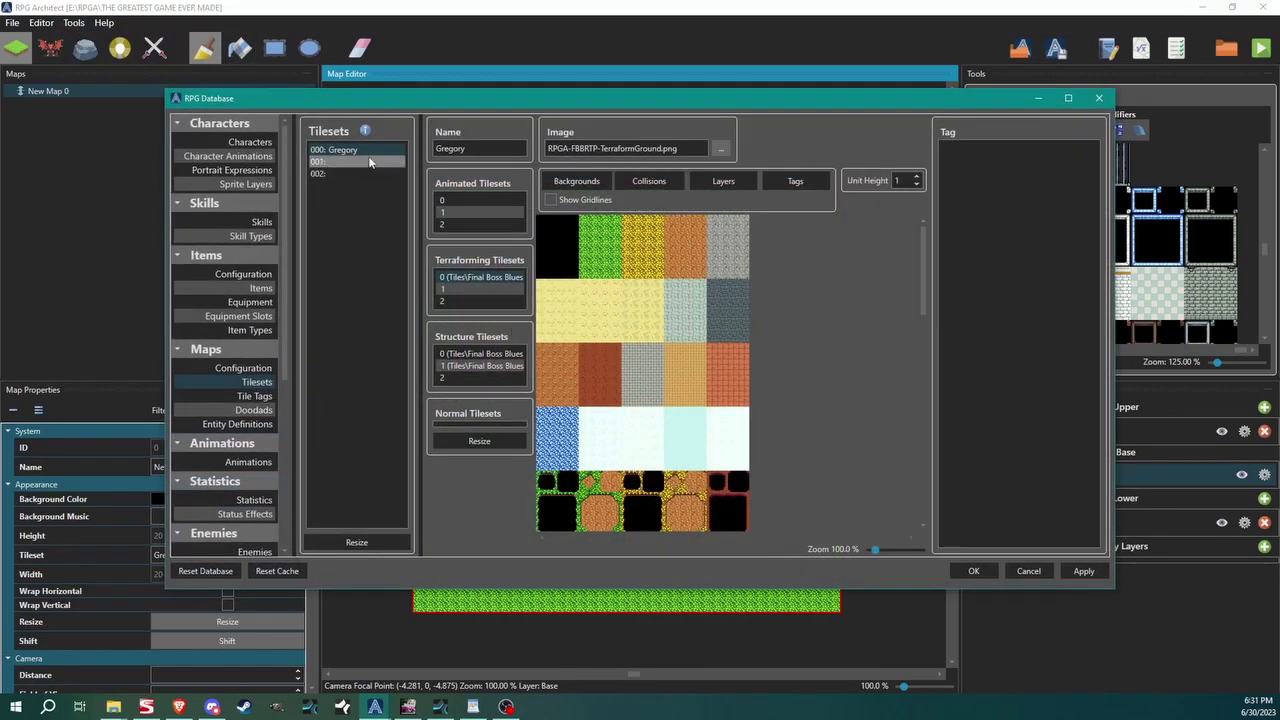
{"action": "left_click", "coordinate": [480, 354]}
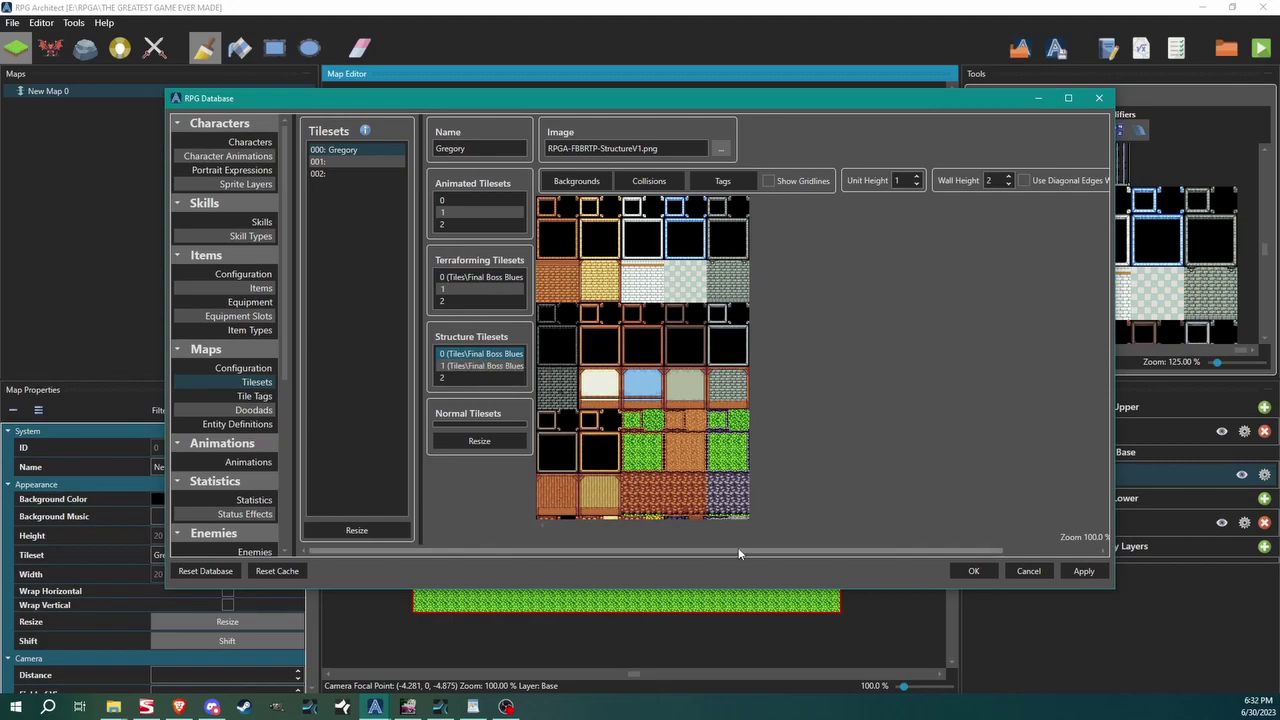
{"action": "left_click_drag", "start_coordinate": [842, 551], "coordinate": [565, 540]}
{"action": "left_click", "coordinate": [476, 200]}
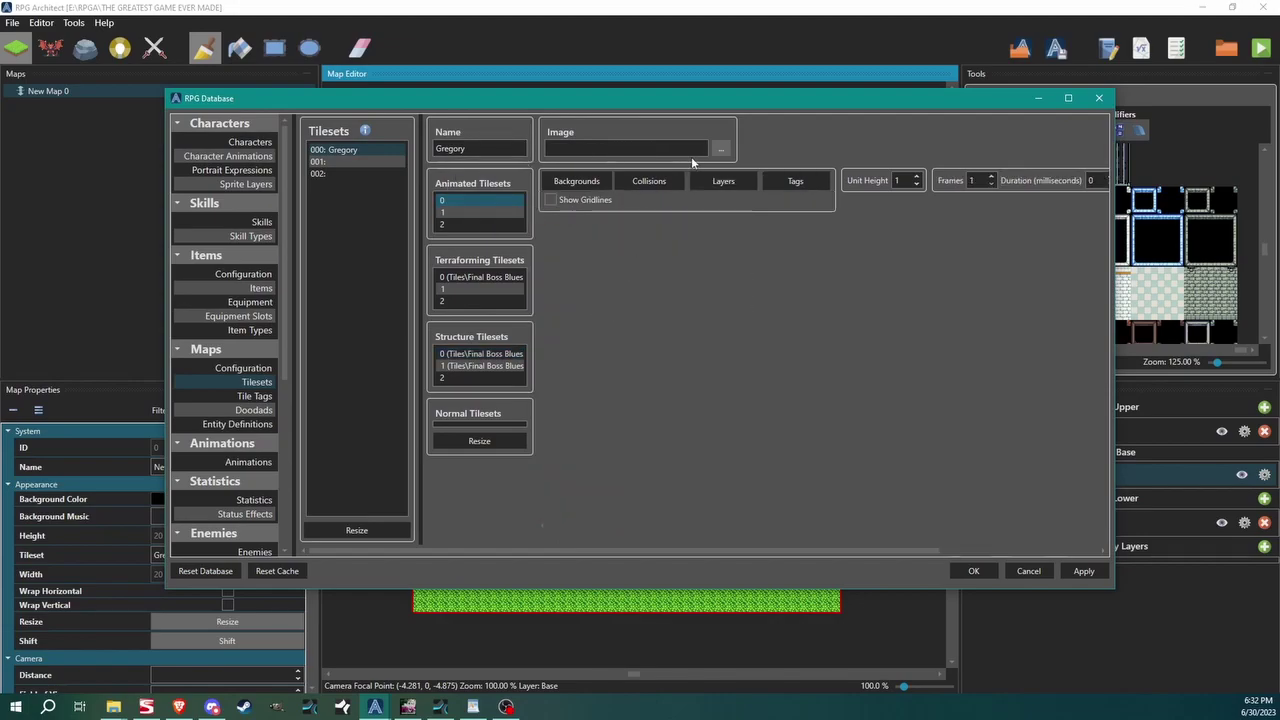
{"action": "left_click", "coordinate": [720, 148]}
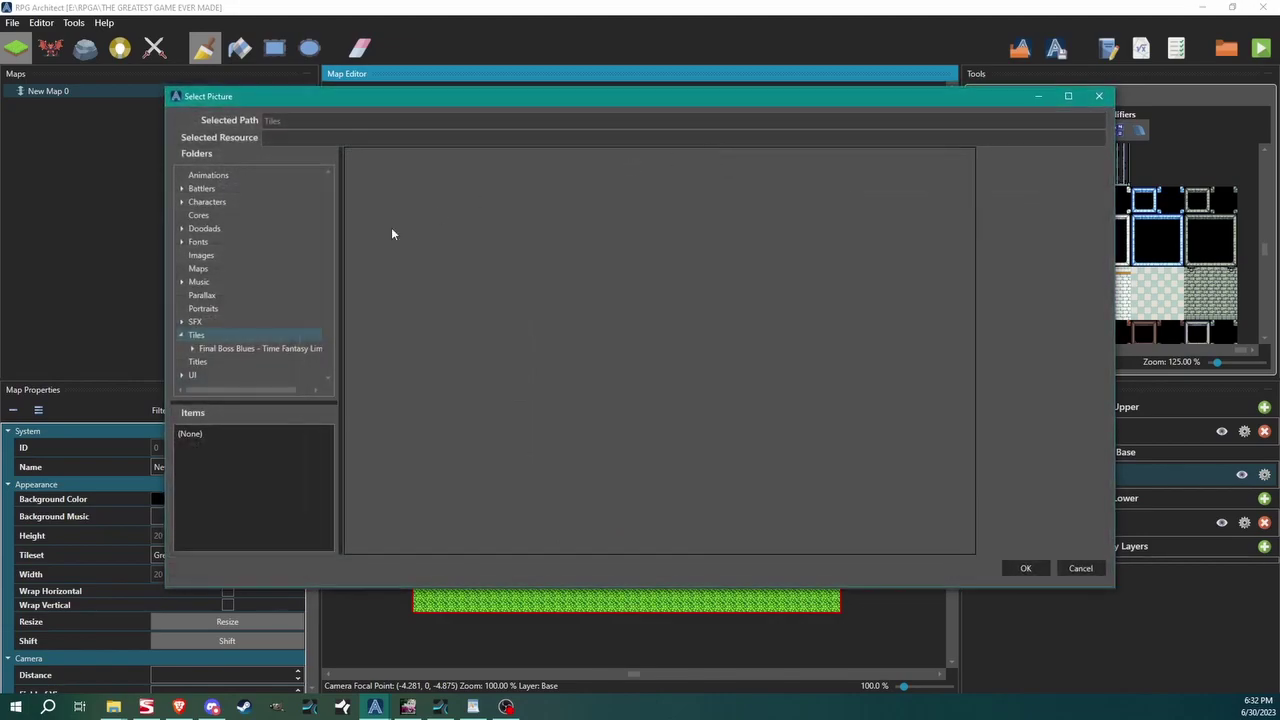
{"action": "double_click", "coordinate": [230, 348]}
{"action": "left_click", "coordinate": [233, 363]}
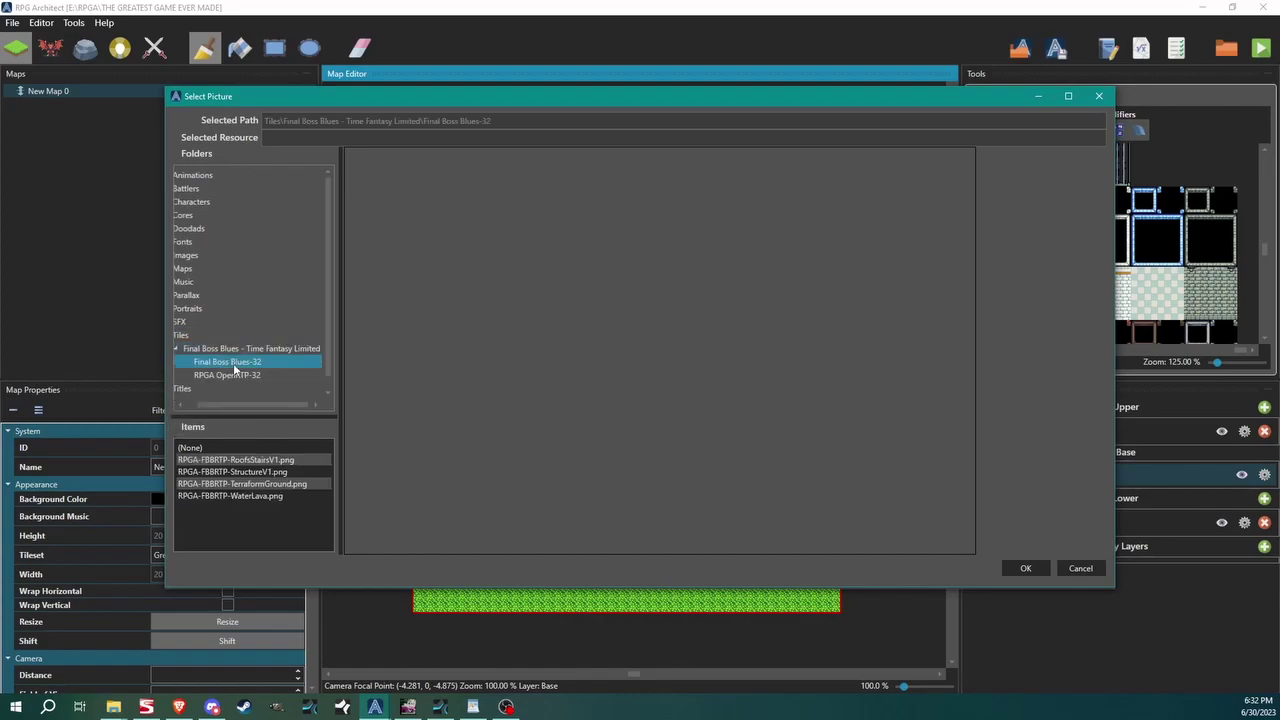
{"action": "left_click", "coordinate": [232, 496]}
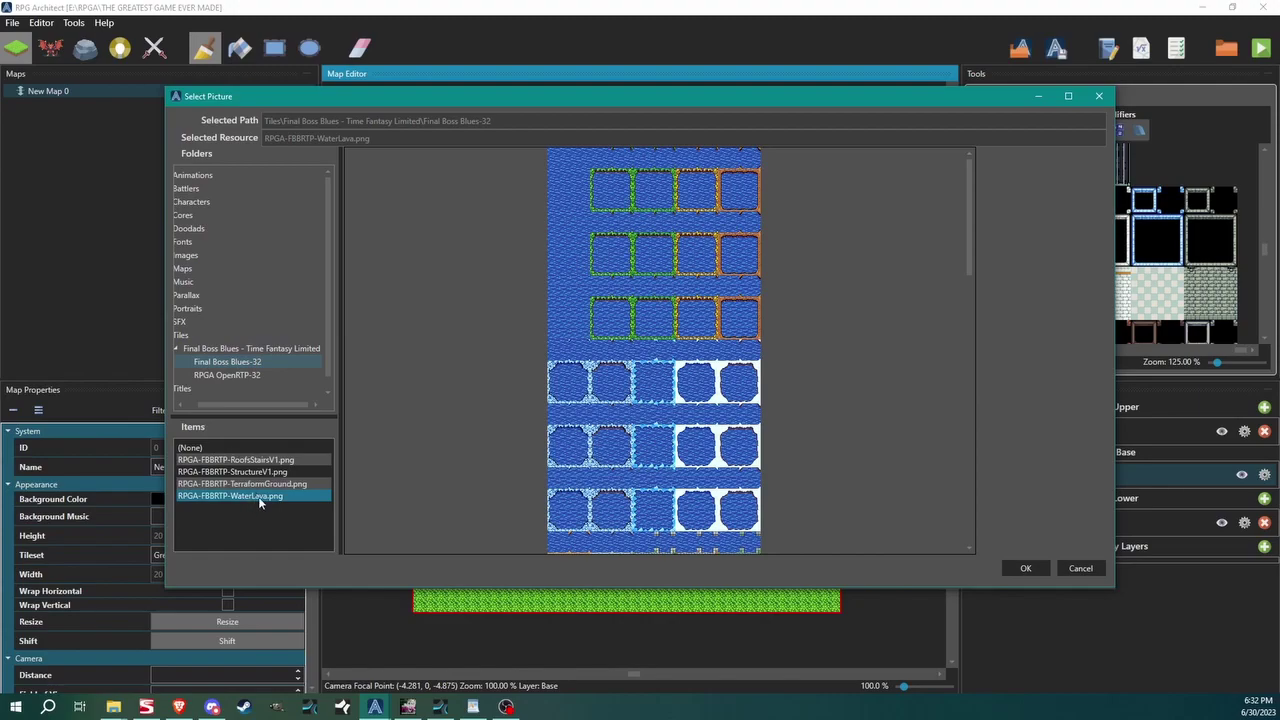
{"action": "left_click", "coordinate": [1020, 568]}
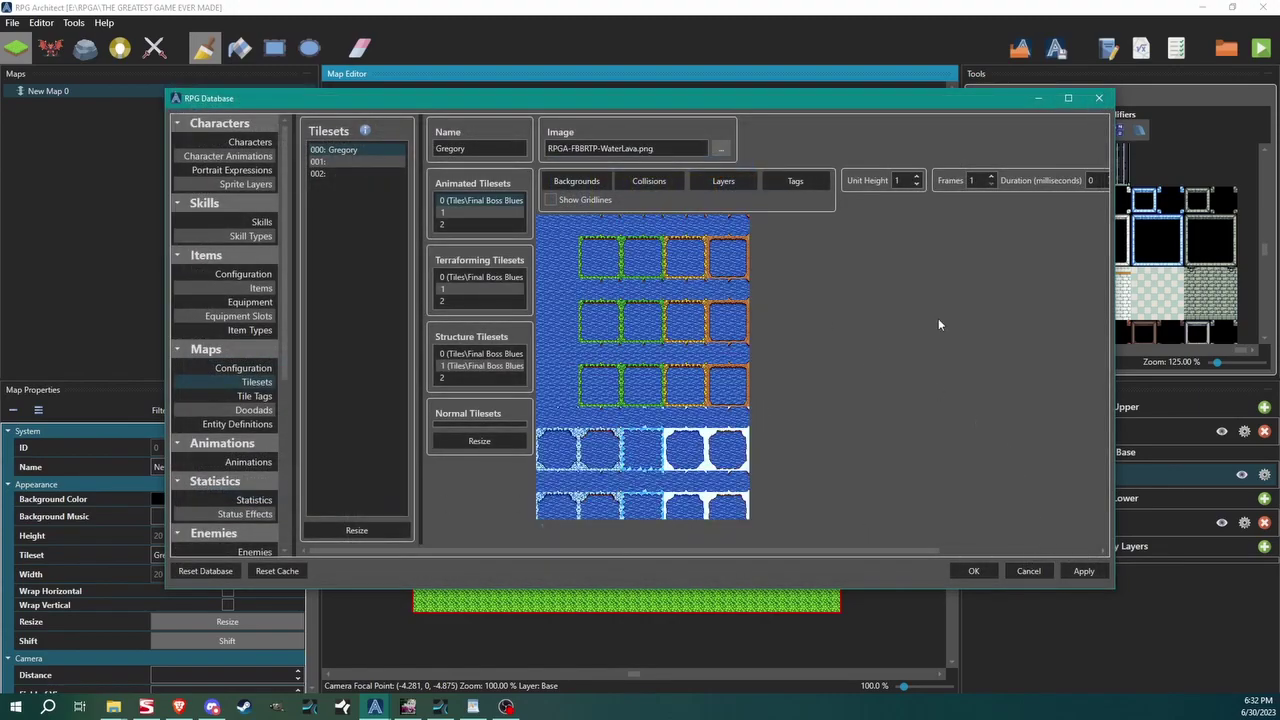
Set animated slot 1 to RPGA-RTP-AnimatedDecorativeTiles.png from RPGA OpenRTP-32, then reselect slot 0
{"action": "left_click", "coordinate": [457, 214]}
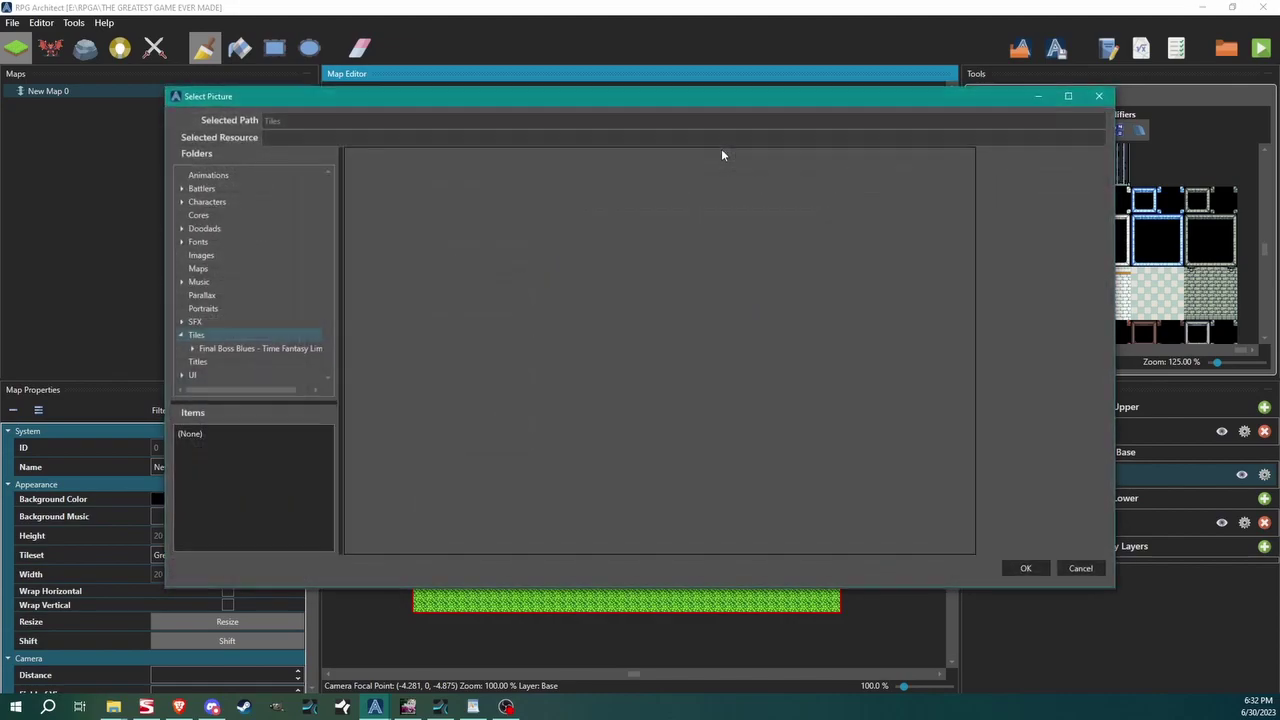
{"action": "double_click", "coordinate": [235, 349]}
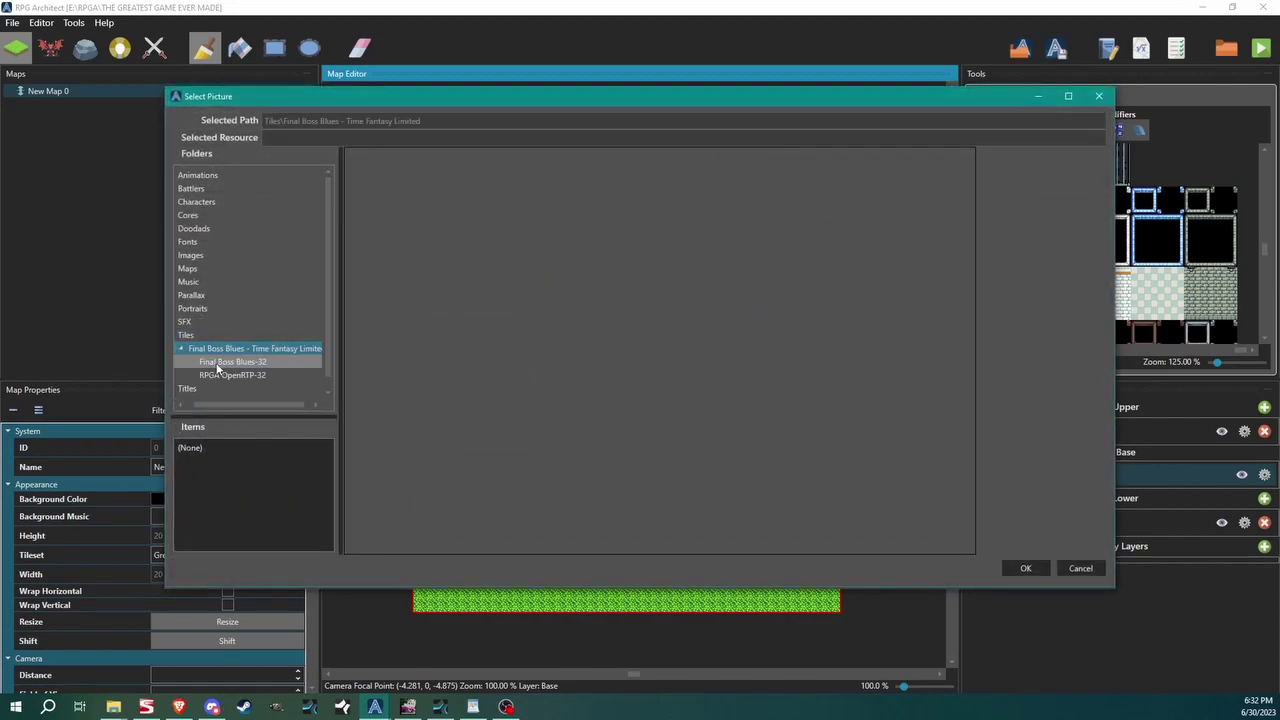
{"action": "left_click", "coordinate": [222, 363]}
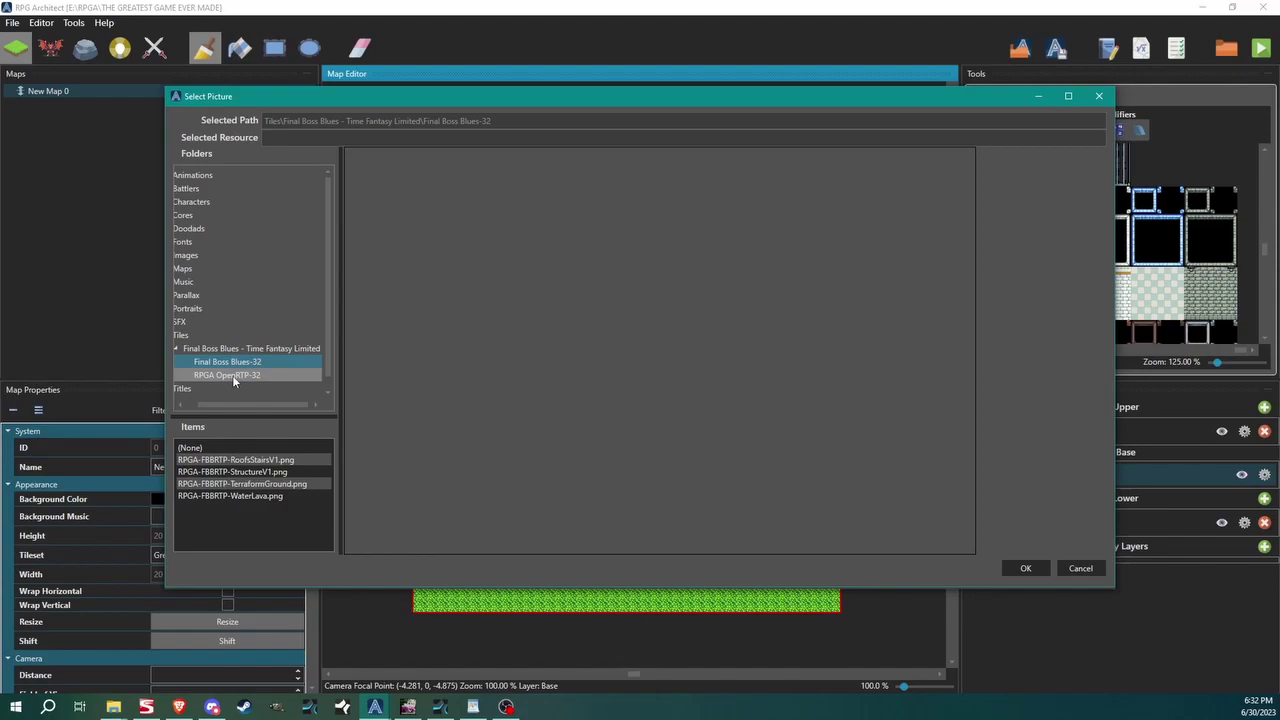
{"action": "left_click", "coordinate": [232, 375]}
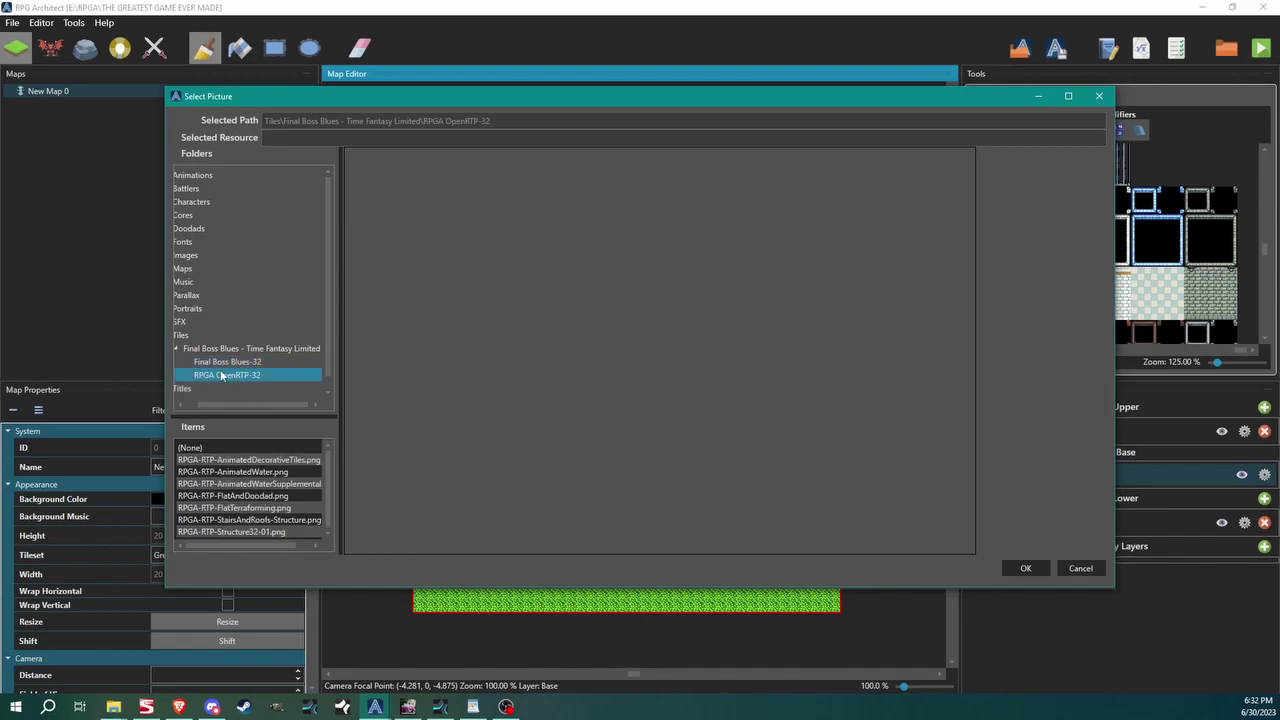
{"action": "left_click", "coordinate": [240, 472]}
{"action": "left_click", "coordinate": [256, 461]}
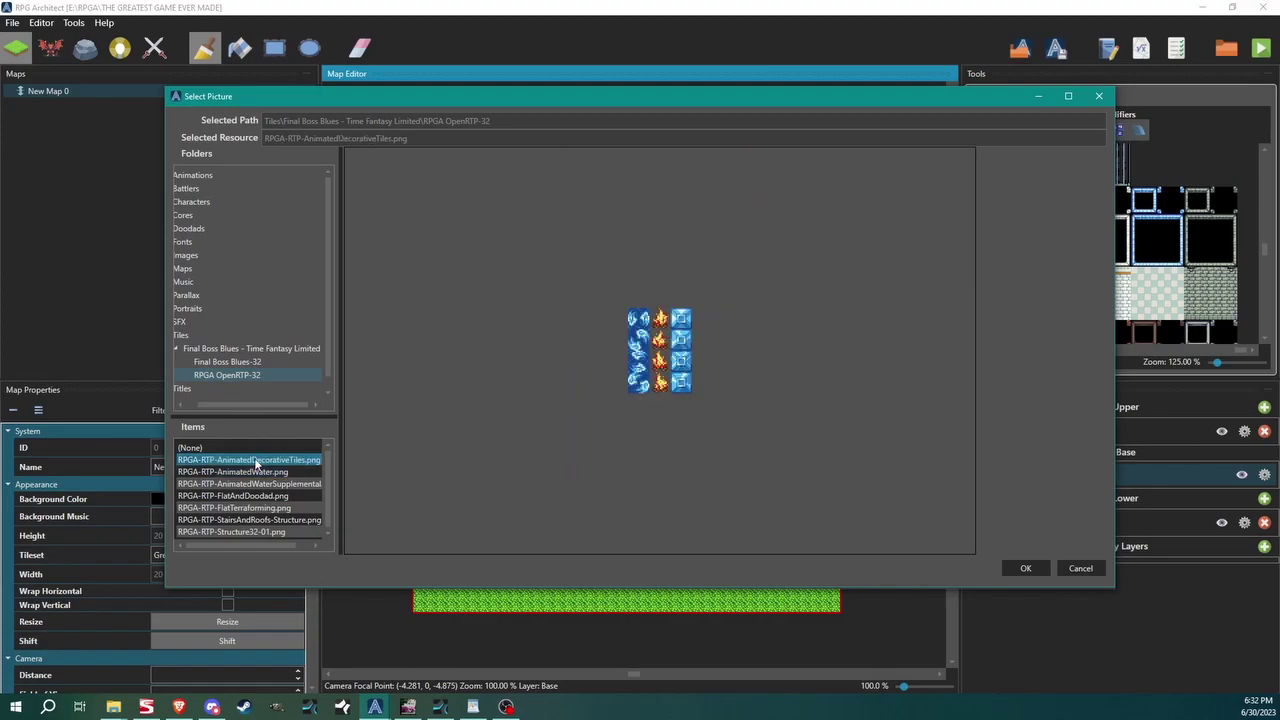
{"action": "left_click", "coordinate": [1025, 567]}
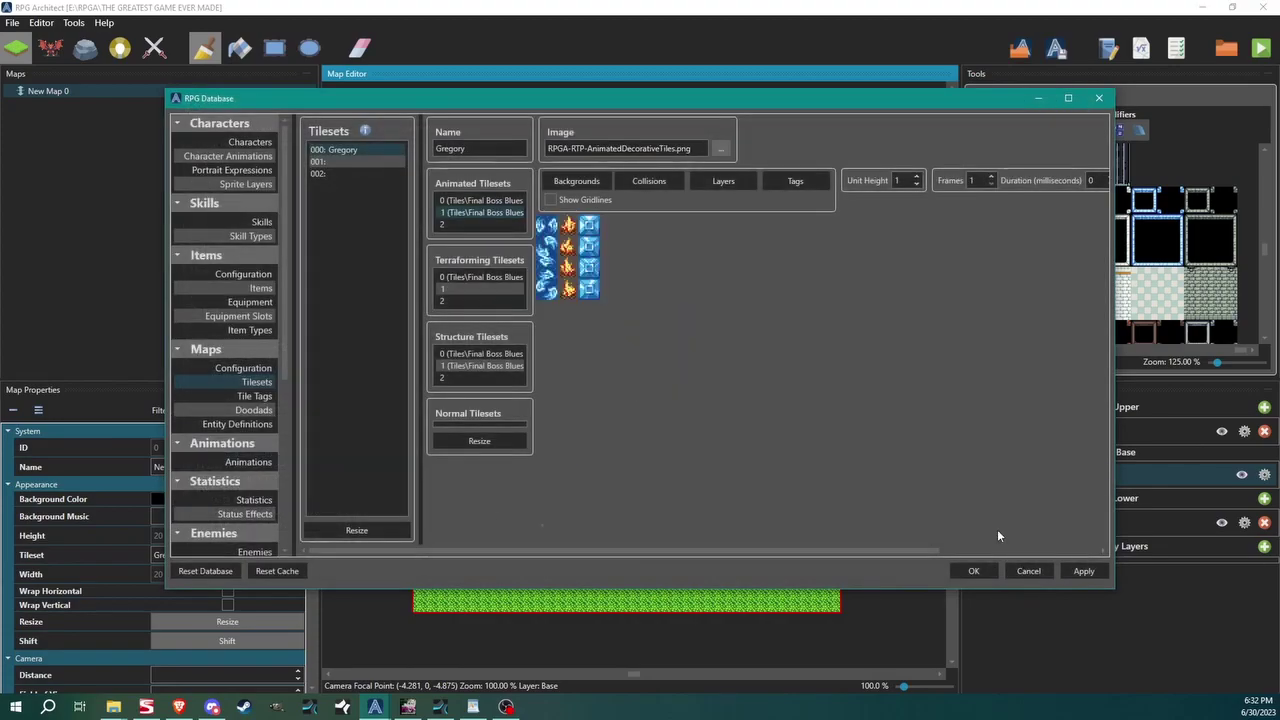
{"action": "left_click", "coordinate": [478, 202]}
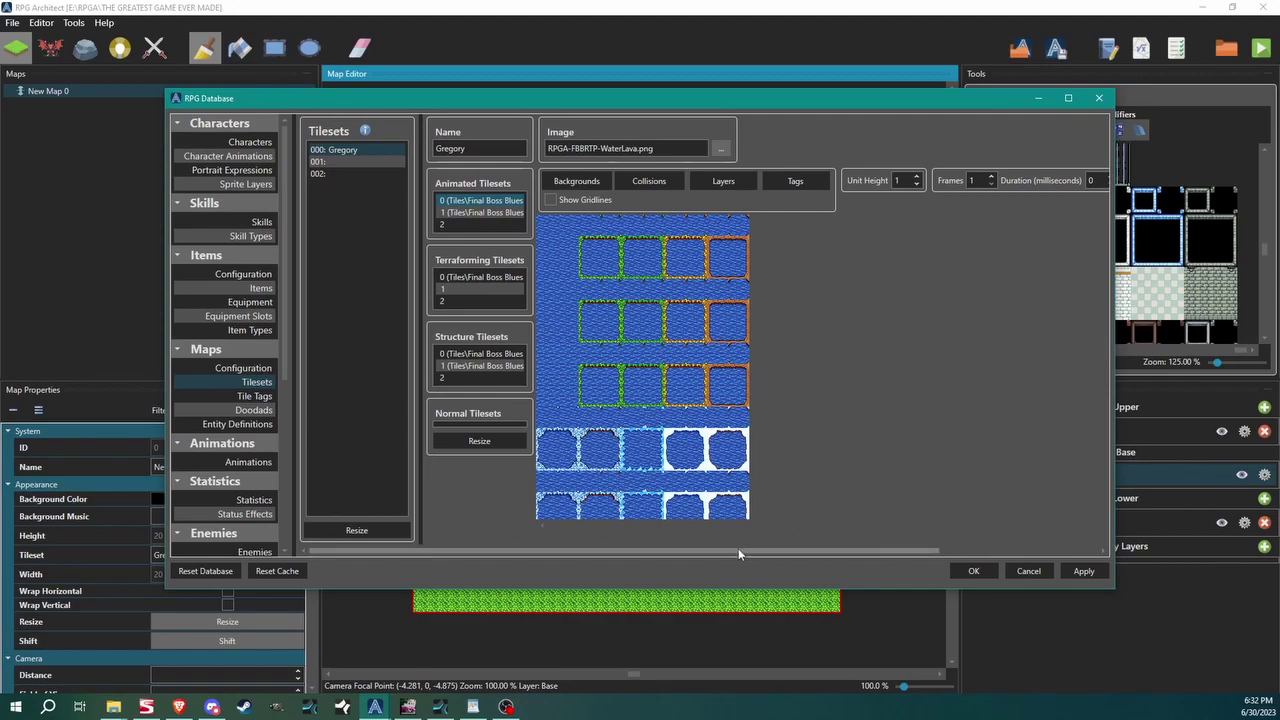
In the maximized database, give animated slot 0 (WaterLava.png) 3 frames and 200 ms duration
{"action": "left_click", "coordinate": [1067, 98]}
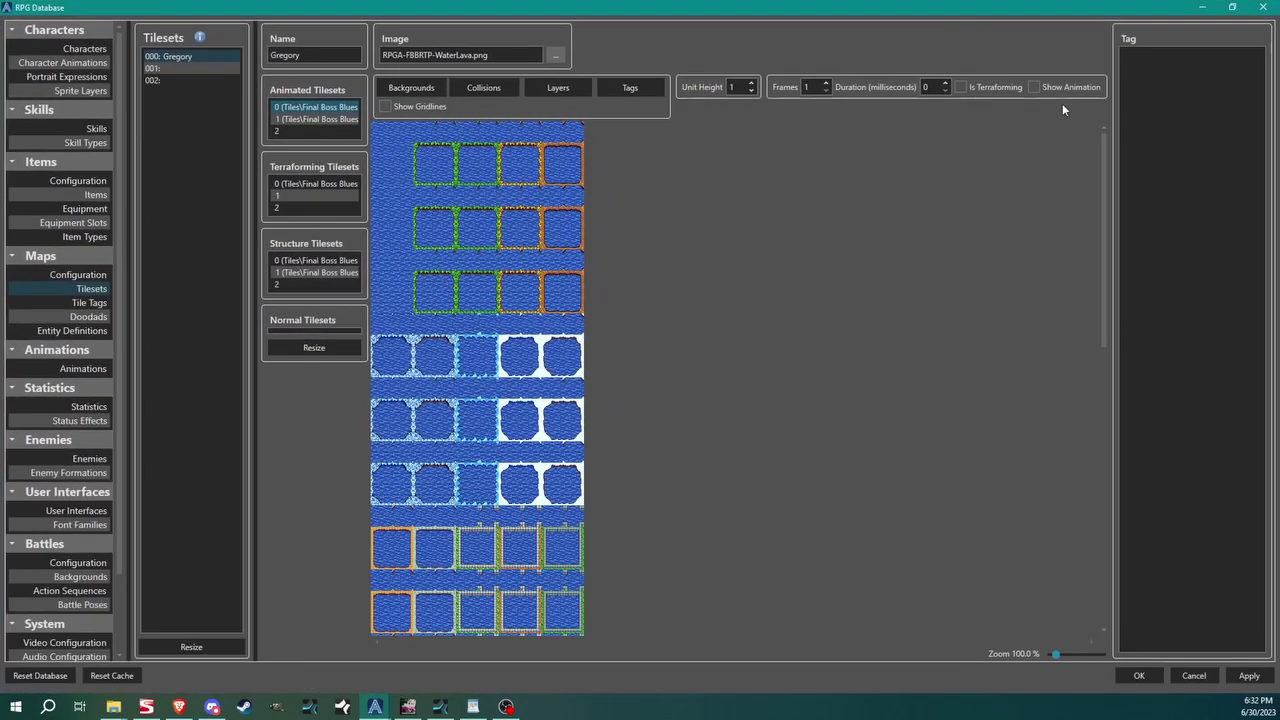
{"action": "left_click", "coordinate": [302, 183]}
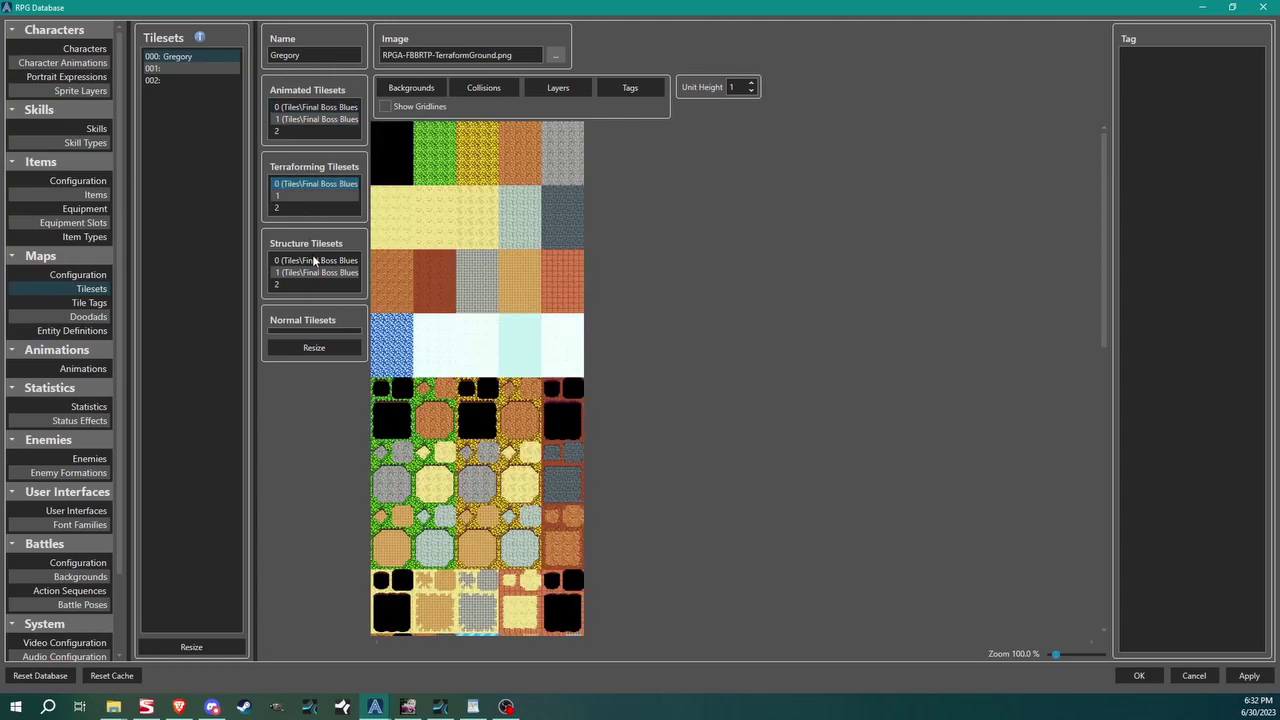
{"action": "left_click", "coordinate": [313, 259]}
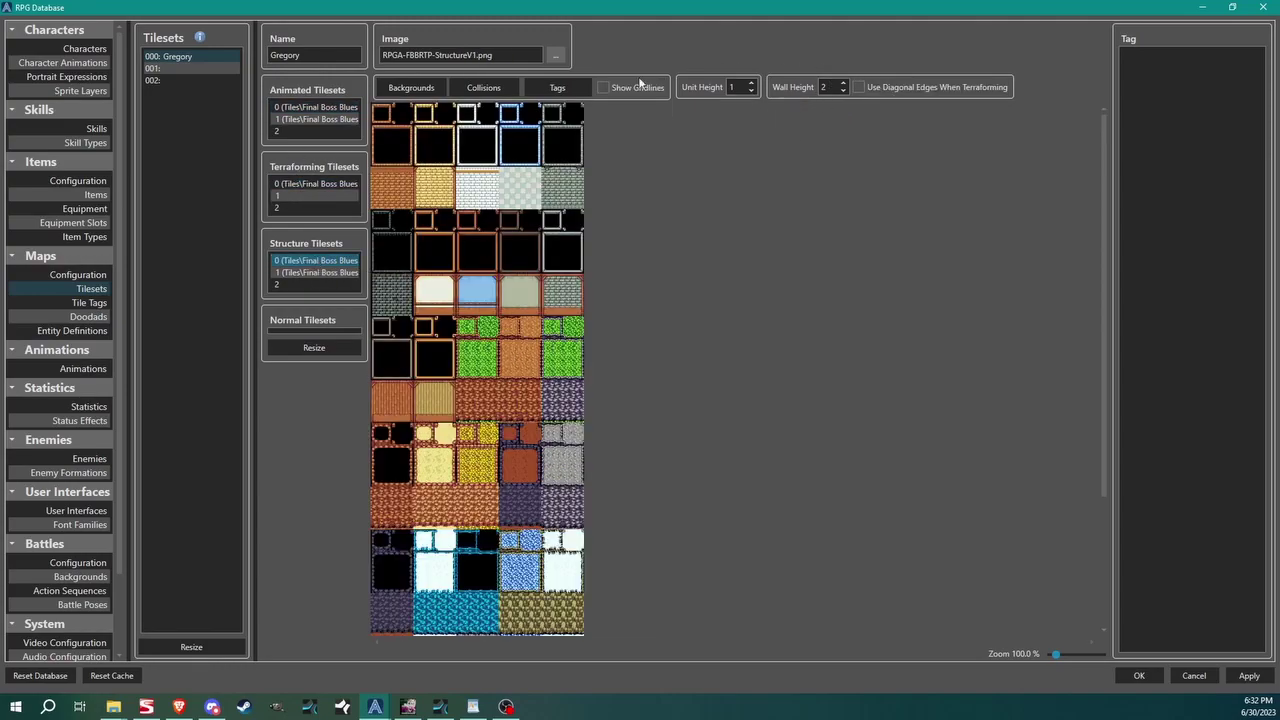
{"action": "left_click", "coordinate": [309, 106]}
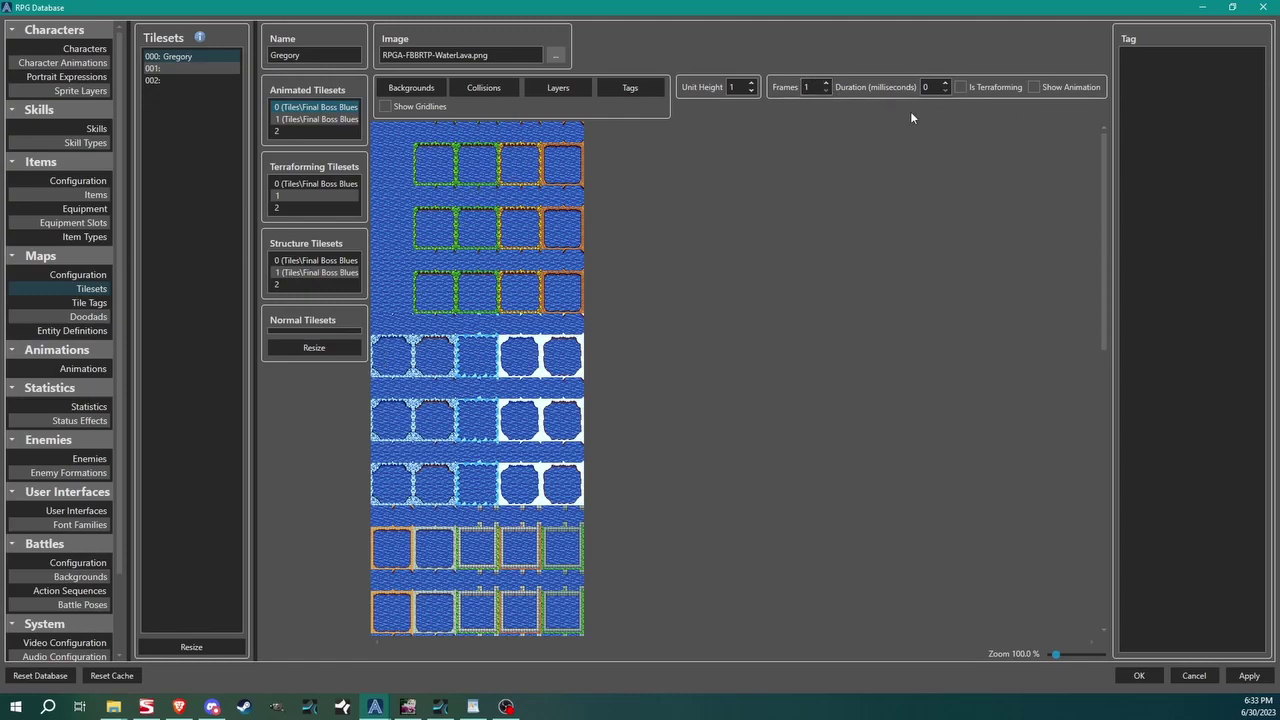
{"action": "left_click", "coordinate": [825, 84]}
{"action": "left_click", "coordinate": [825, 84]}
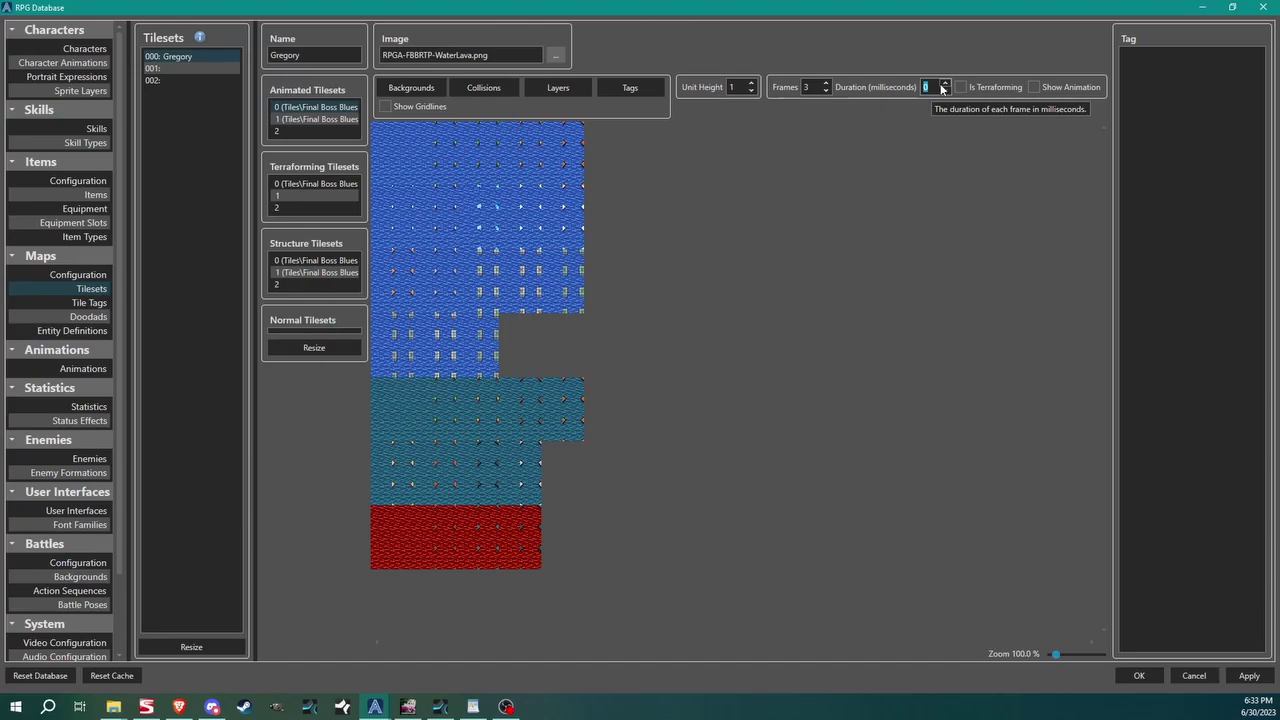
{"action": "type", "text": "200"}
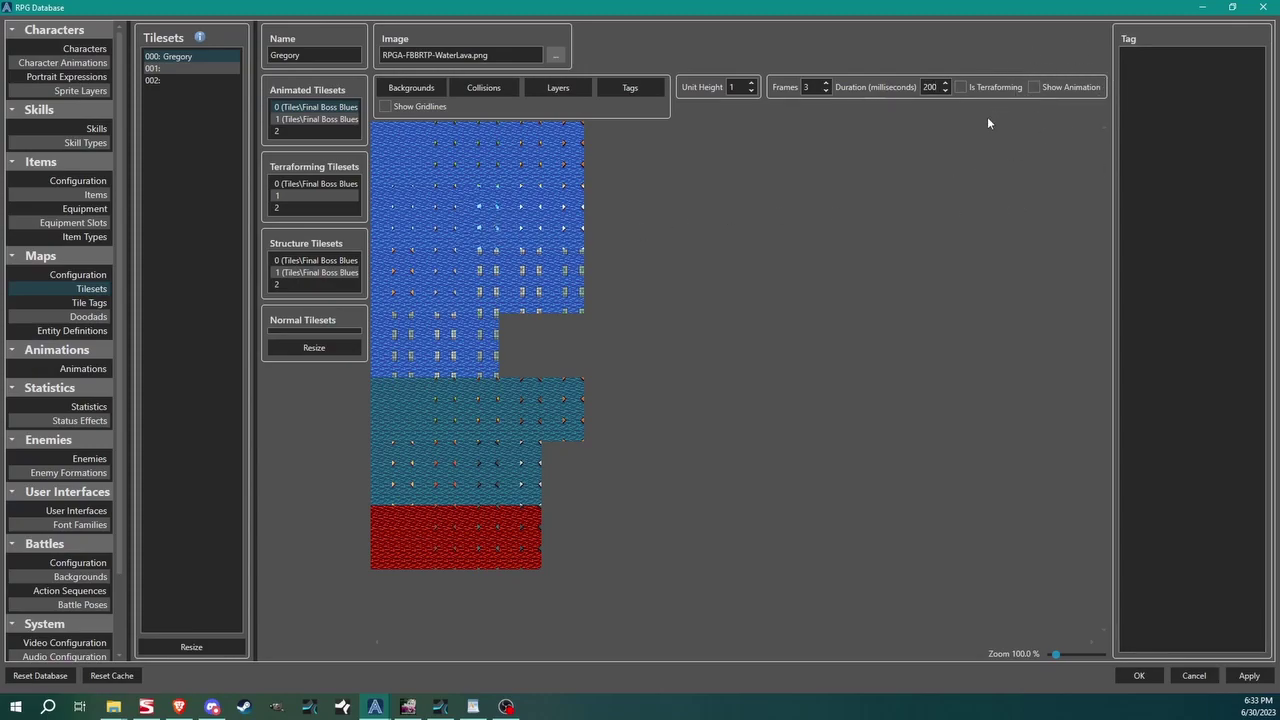
Turn on Is Terraforming for animated slot 0 and preview it with Show Animation
{"action": "left_click", "coordinate": [1033, 87]}
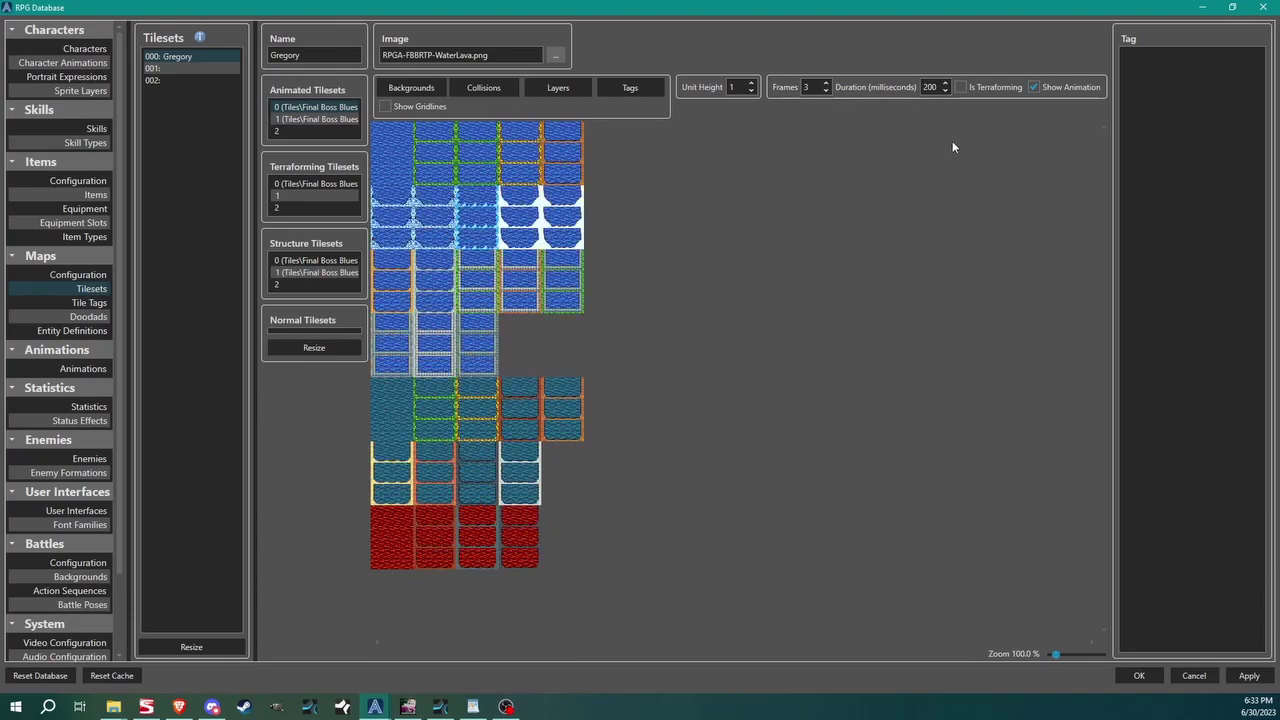
{"action": "left_click", "coordinate": [1032, 89]}
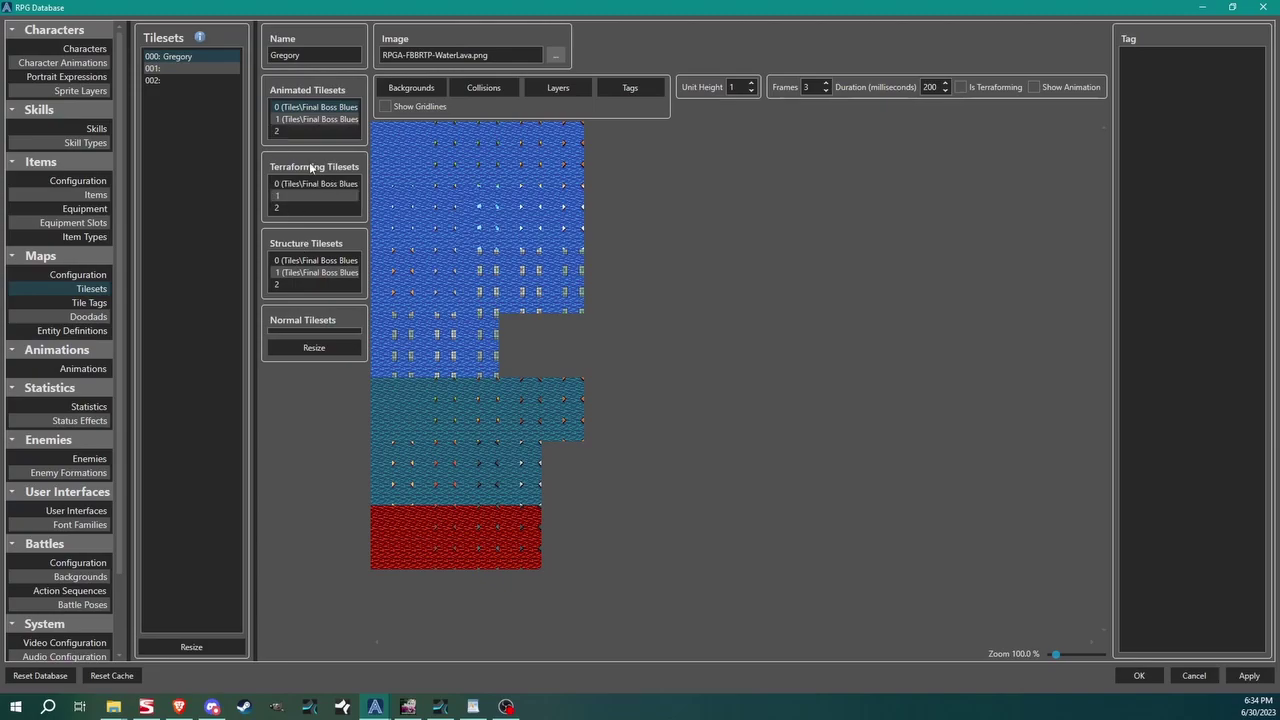
{"action": "left_click", "coordinate": [961, 88]}
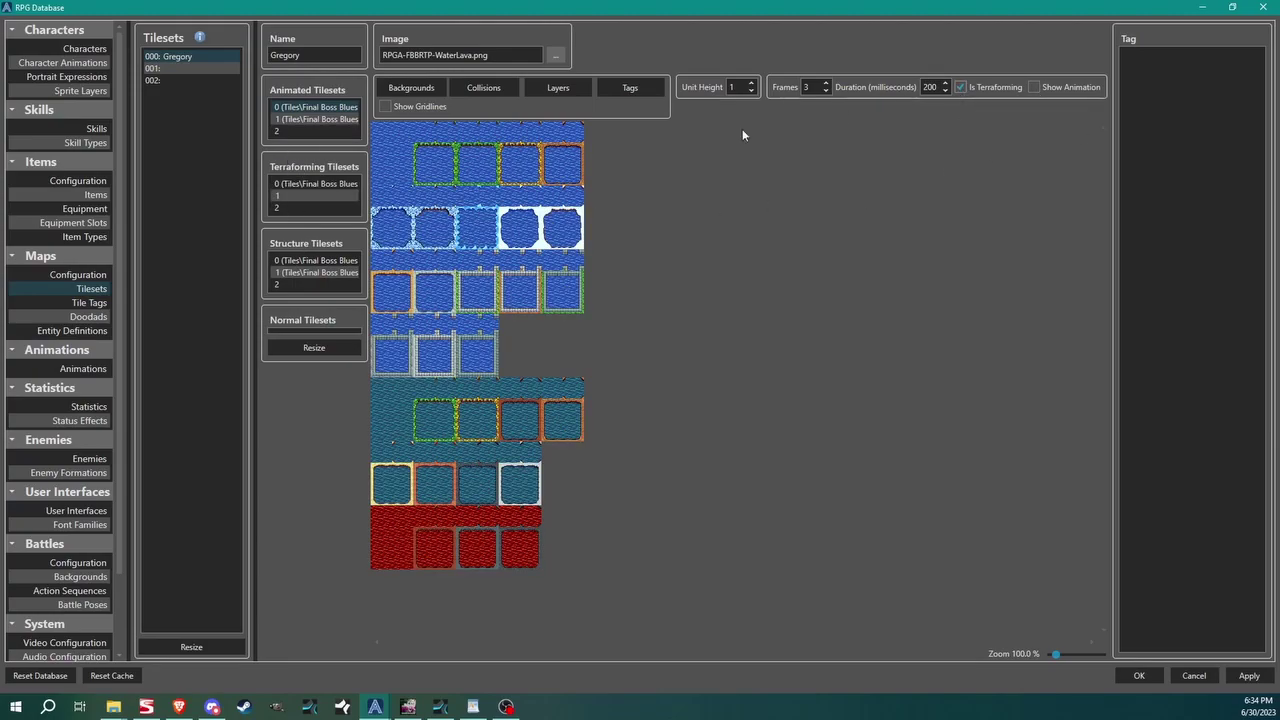
{"action": "left_click", "coordinate": [1034, 88]}
{"action": "left_click", "coordinate": [959, 88]}
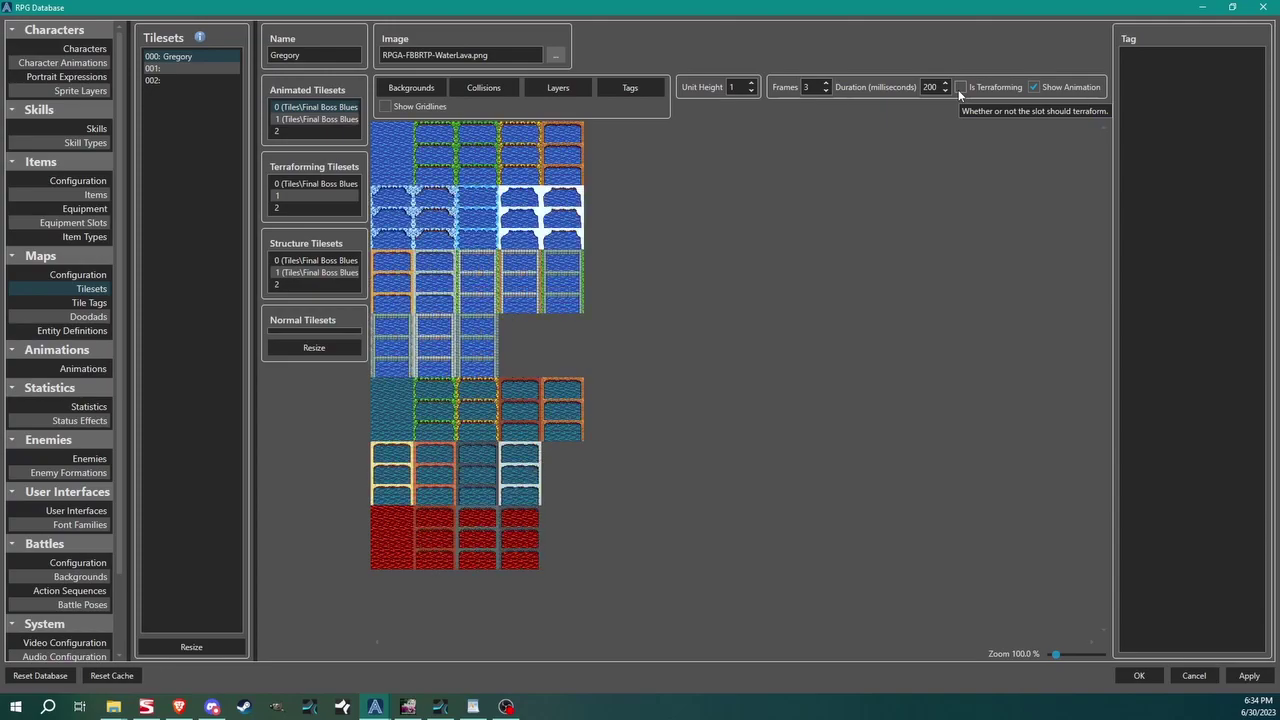
{"action": "left_click", "coordinate": [959, 88]}
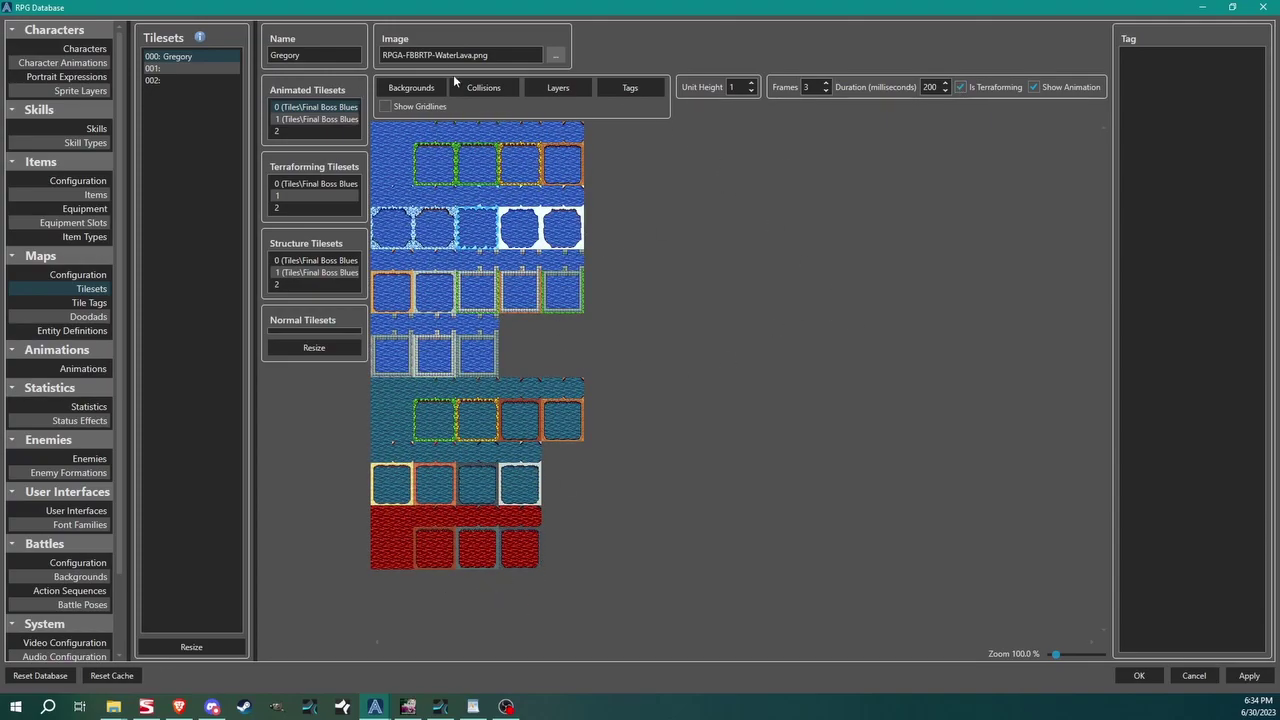
Set decorative animated slot 1 to 4 frames of 200 ms with Show Animation on, and click OK
{"action": "left_click", "coordinate": [296, 120]}
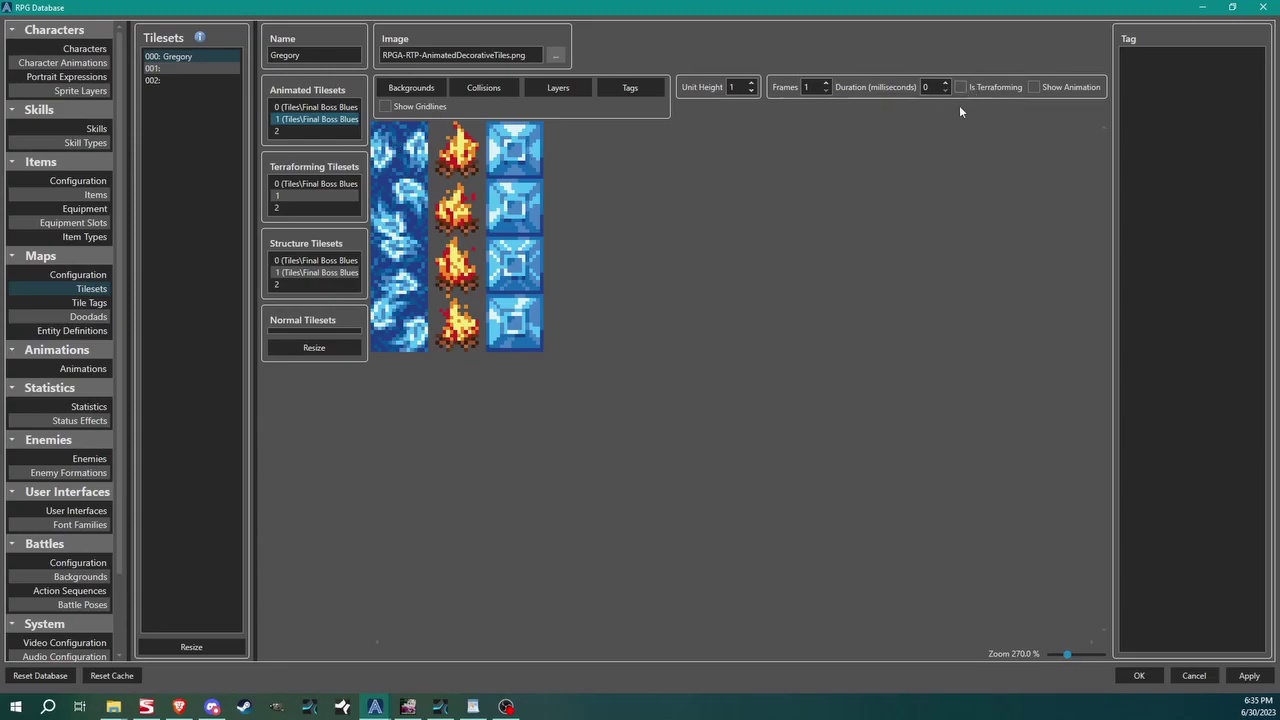
{"action": "left_click", "coordinate": [1035, 88]}
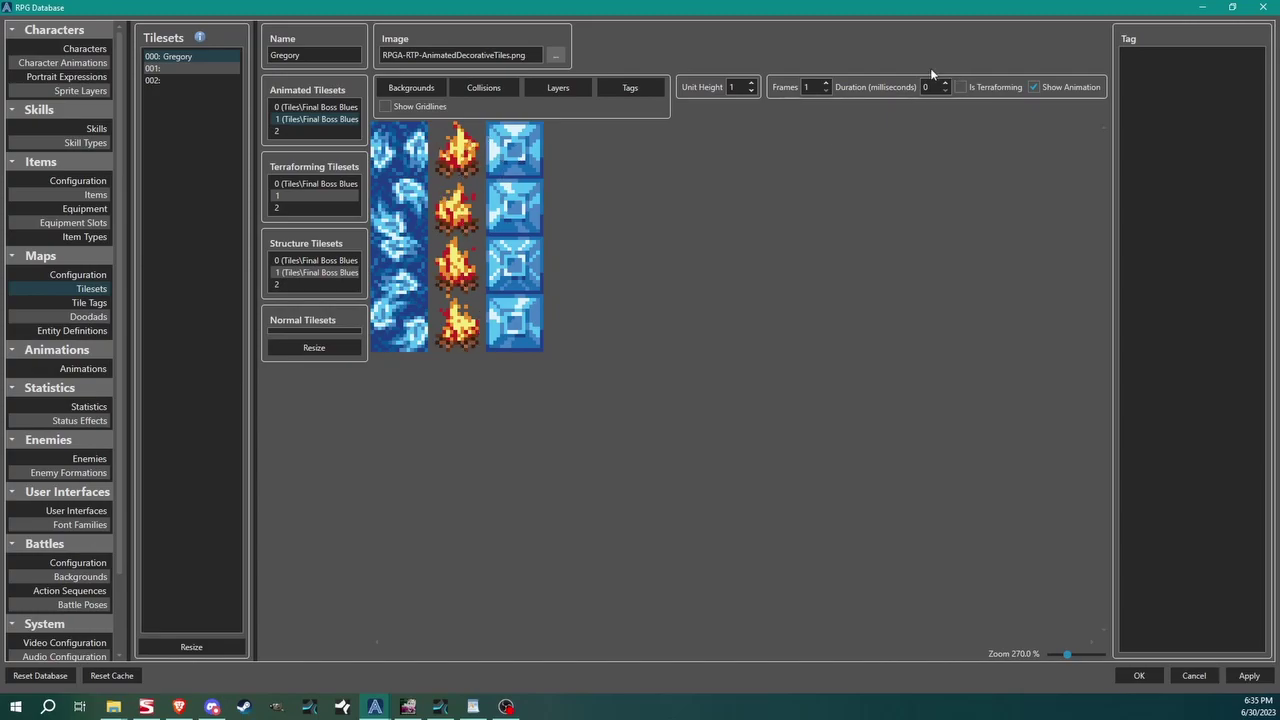
{"action": "left_click", "coordinate": [826, 85]}
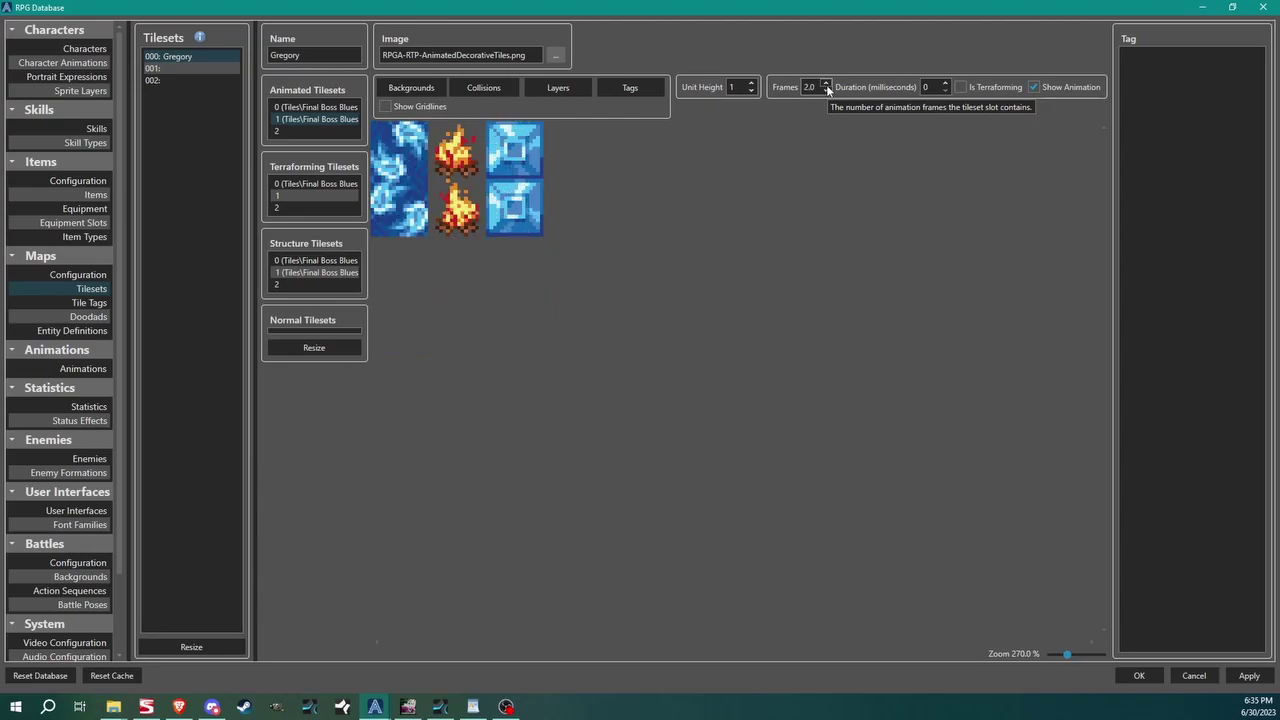
{"action": "left_click", "coordinate": [826, 85]}
{"action": "left_click", "coordinate": [826, 85]}
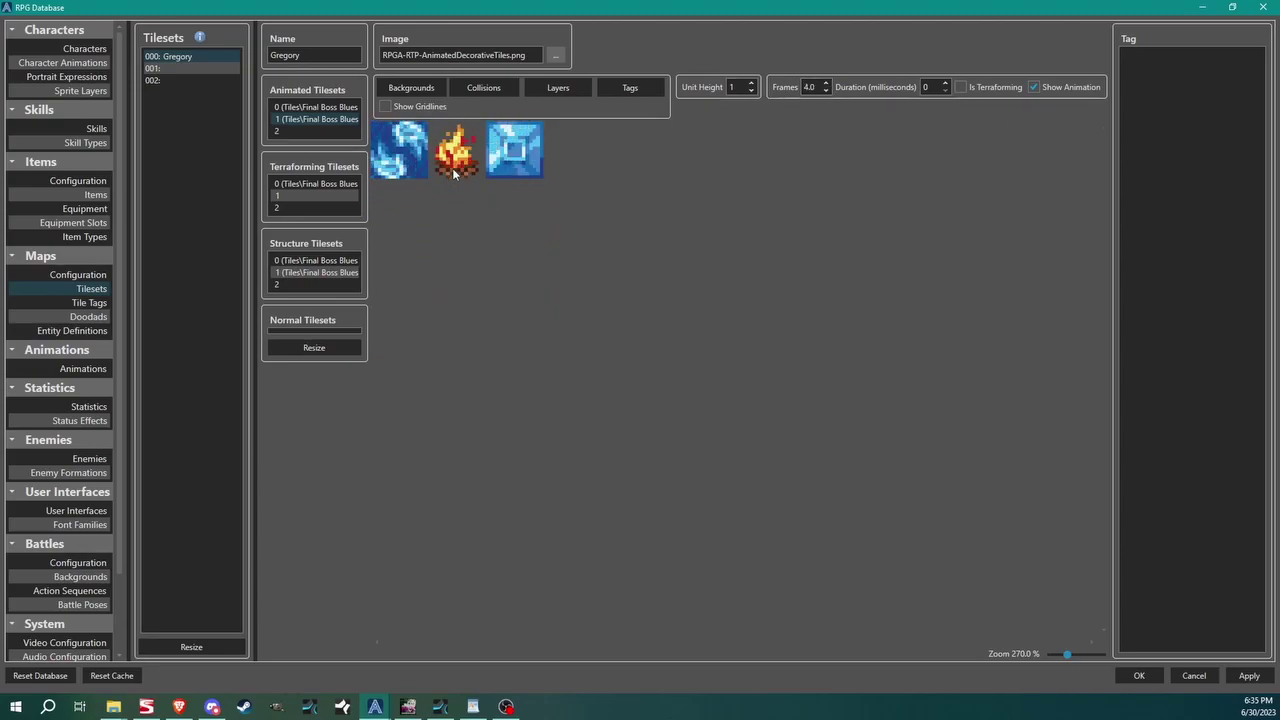
{"action": "left_click", "coordinate": [936, 87]}
{"action": "type", "text": "20"}
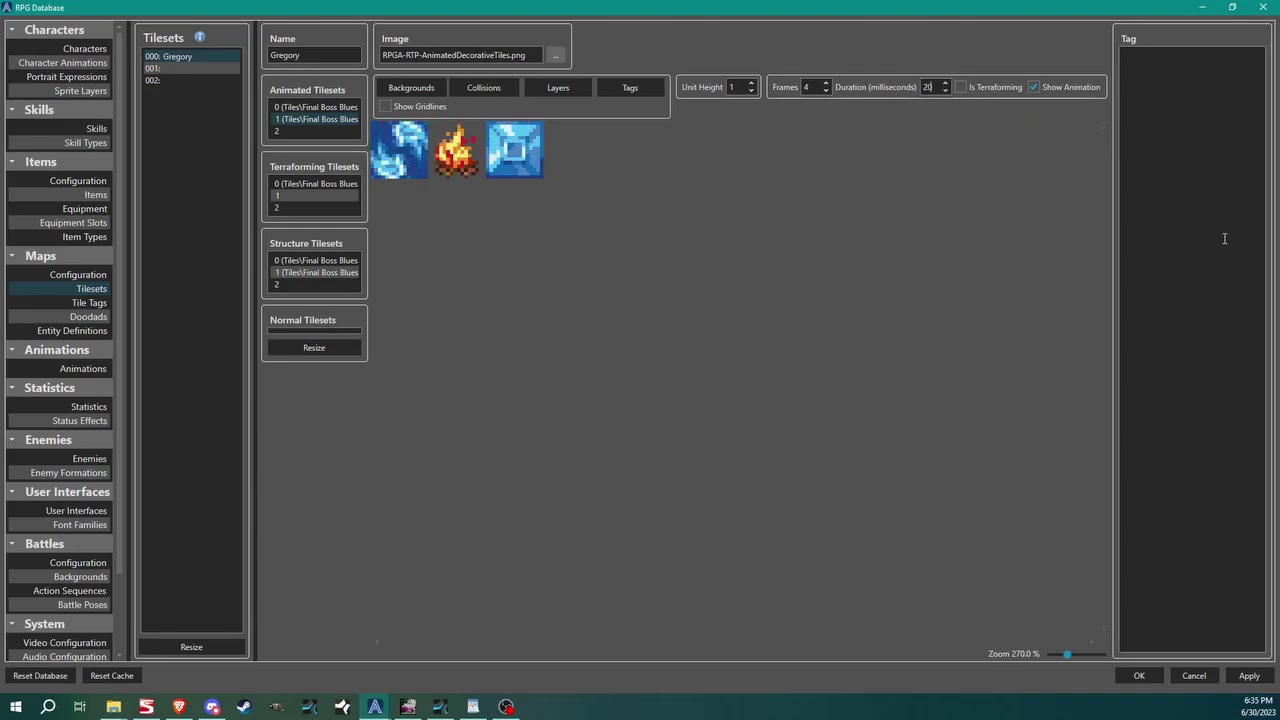
{"action": "type", "text": "0"}
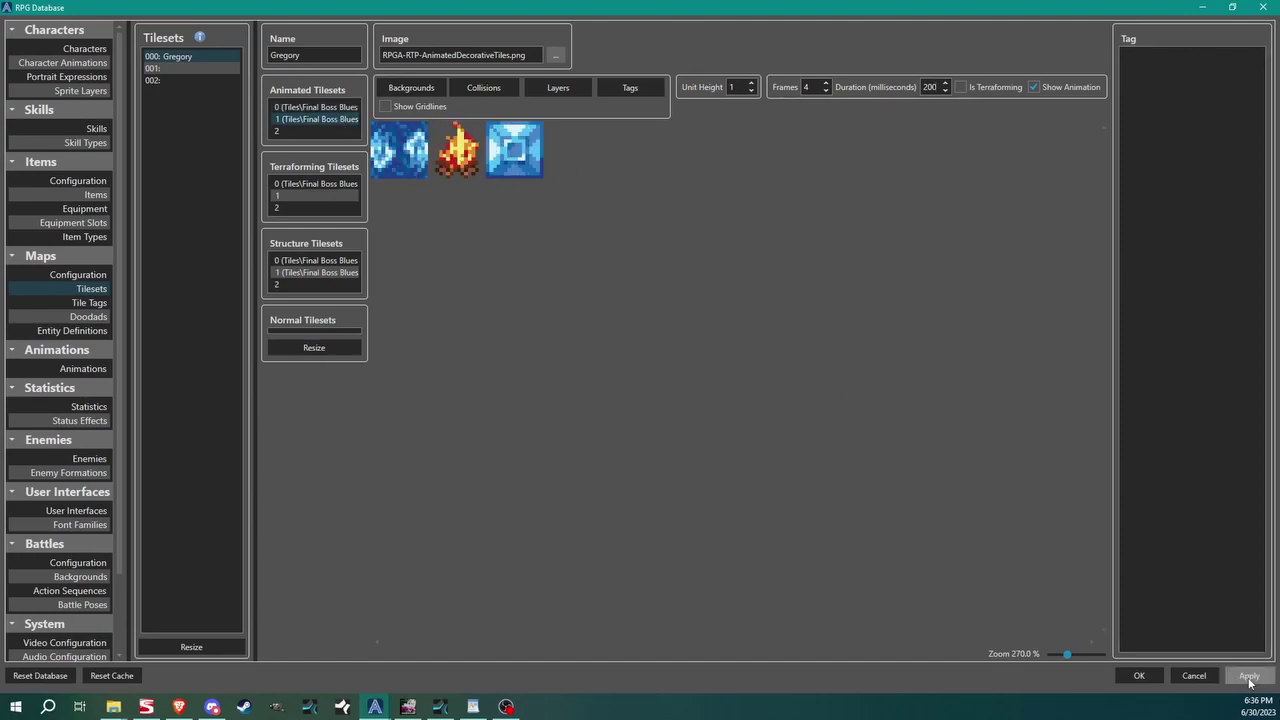
{"action": "left_click", "coordinate": [1139, 675]}
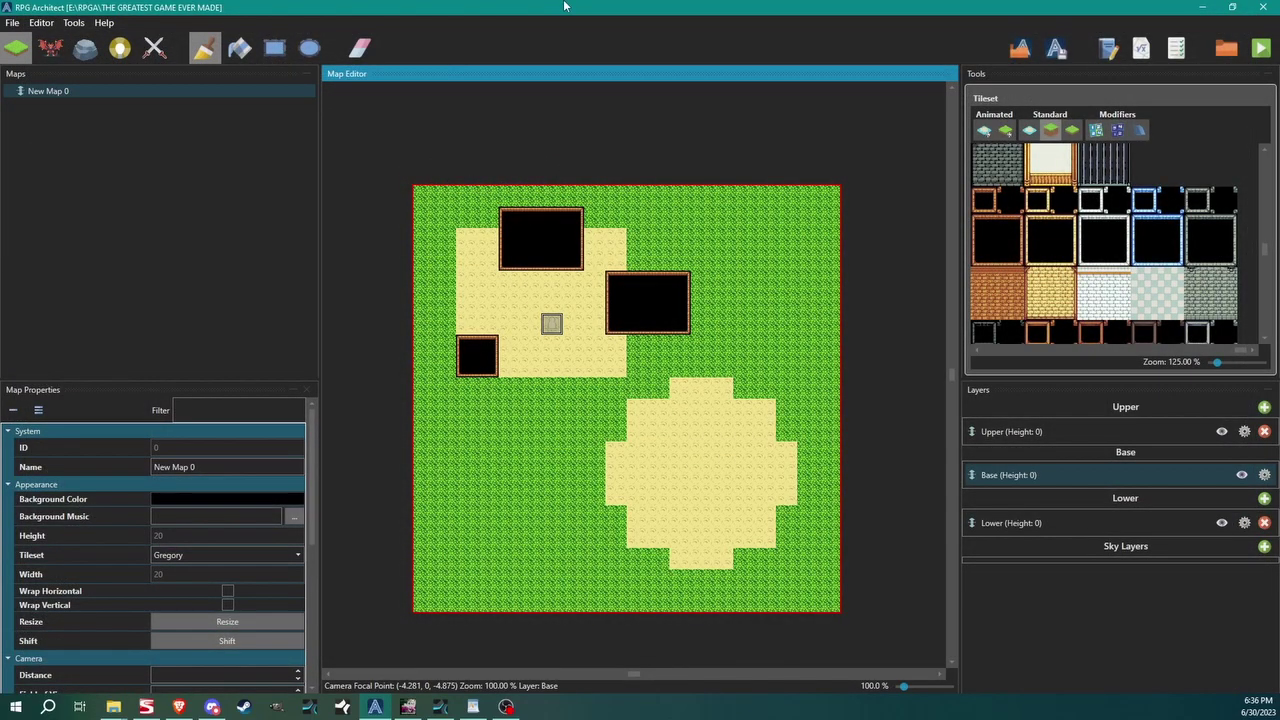
With the plain animated water tile, brush a river from the top-right grass and along the bottom edge
{"action": "left_click", "coordinate": [1029, 131]}
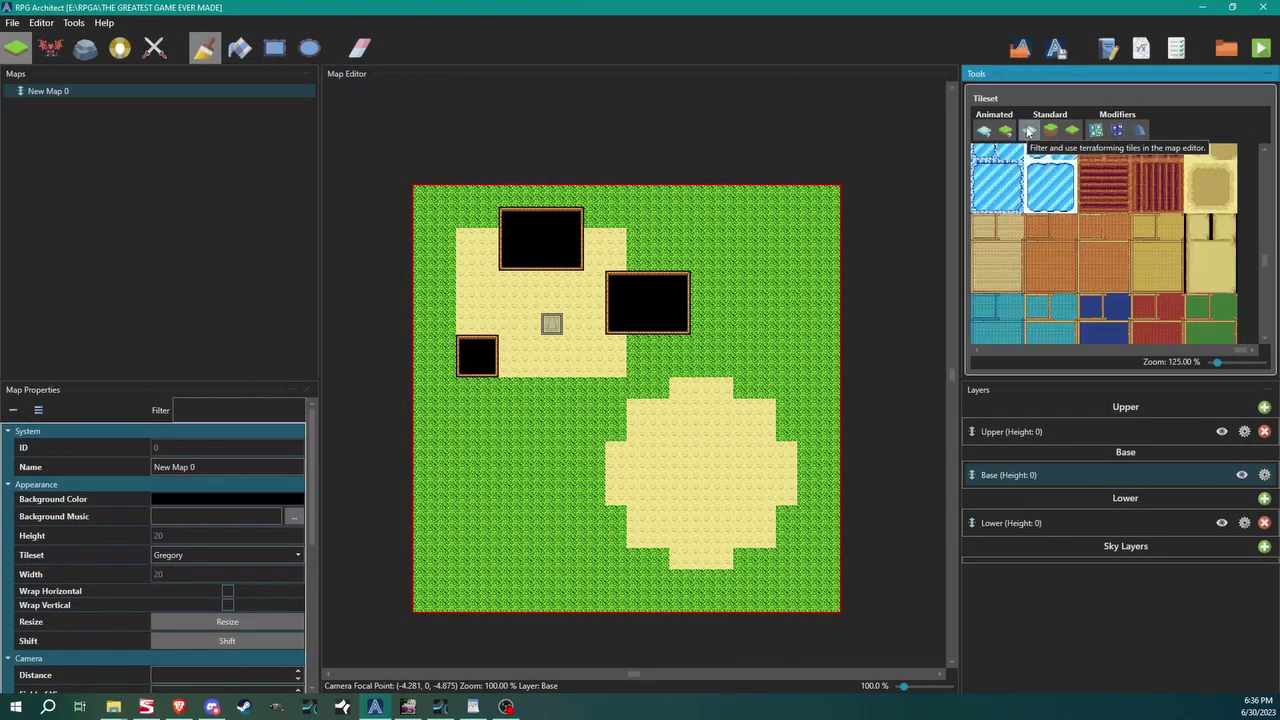
{"action": "left_click", "coordinate": [1051, 131]}
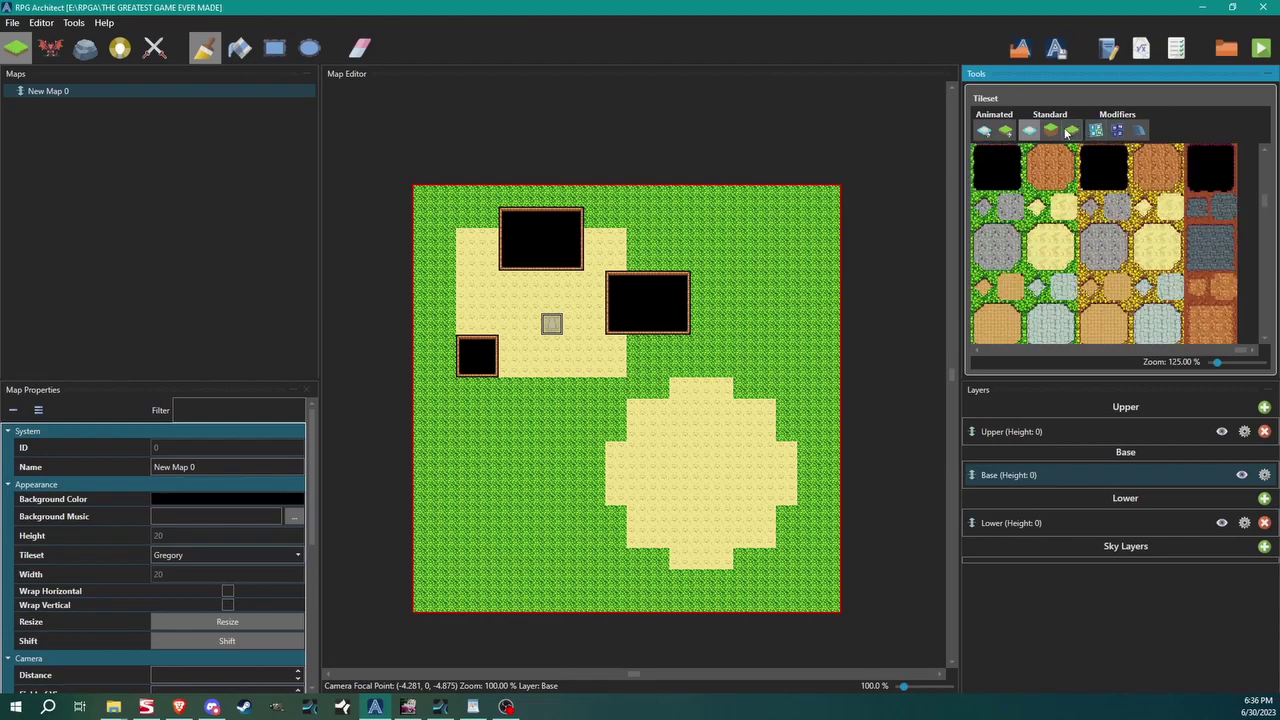
{"action": "left_click", "coordinate": [984, 131]}
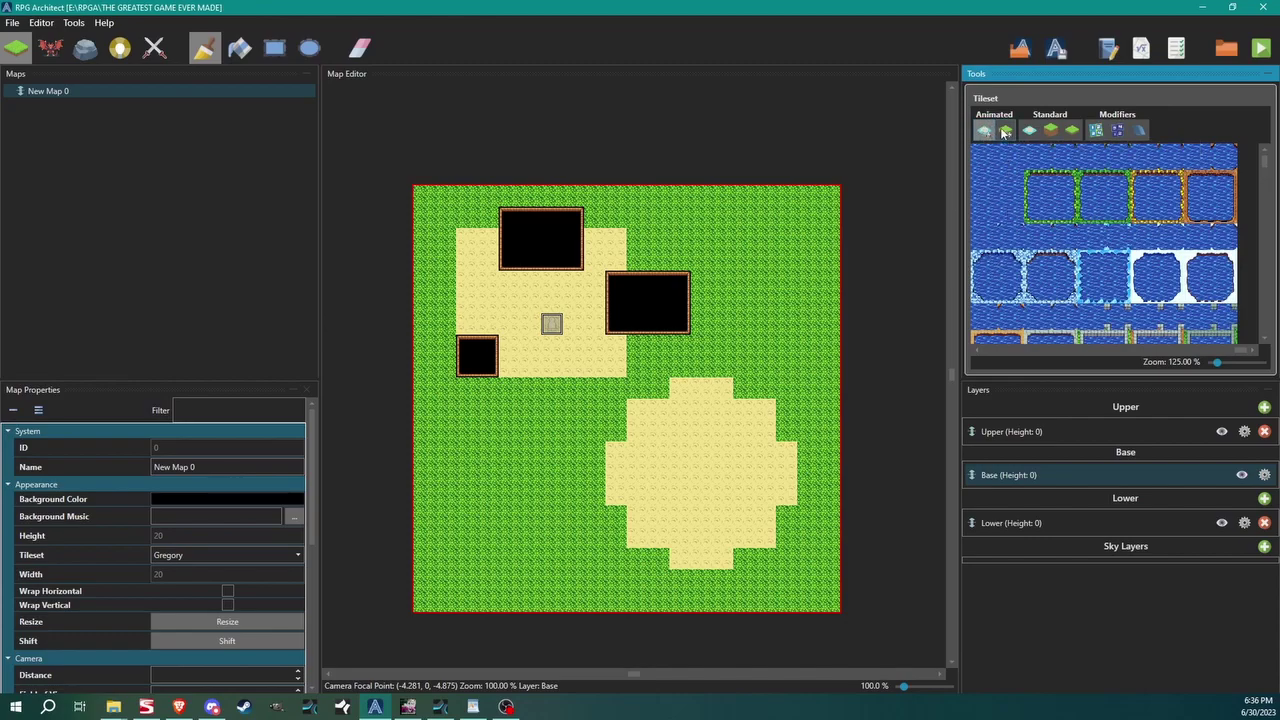
{"action": "left_click", "coordinate": [1005, 131]}
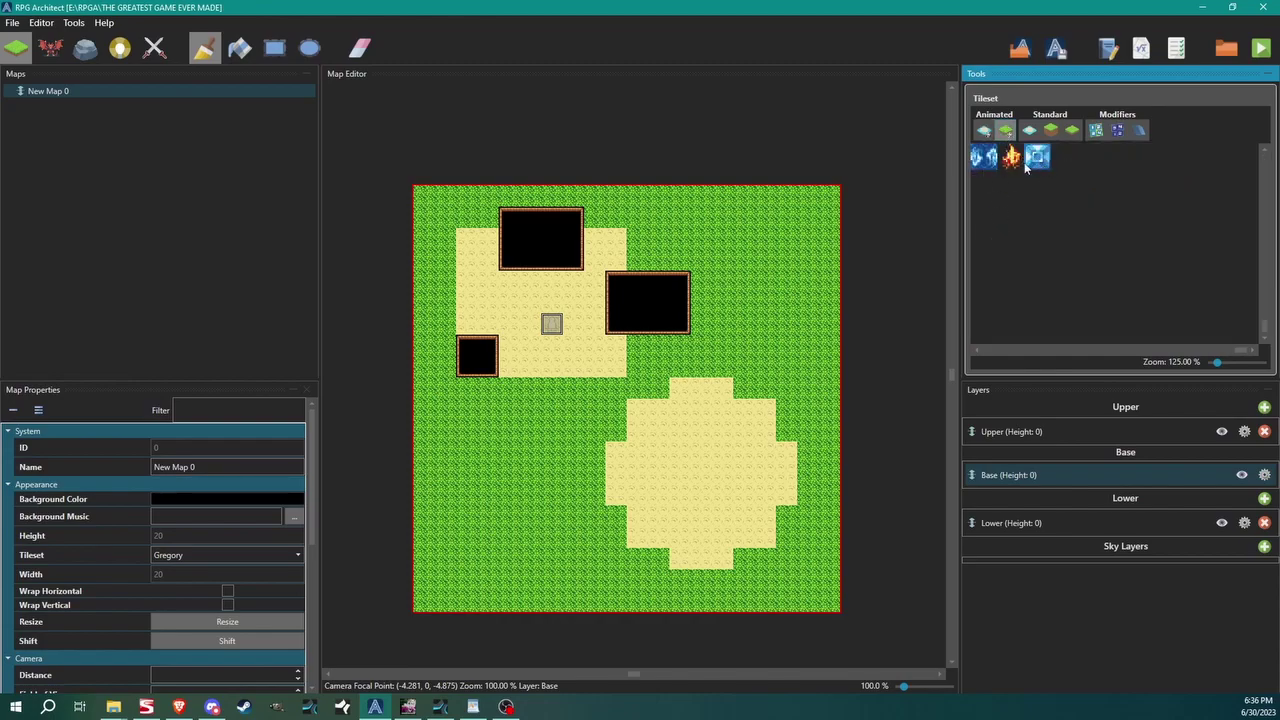
{"action": "left_click", "coordinate": [984, 133]}
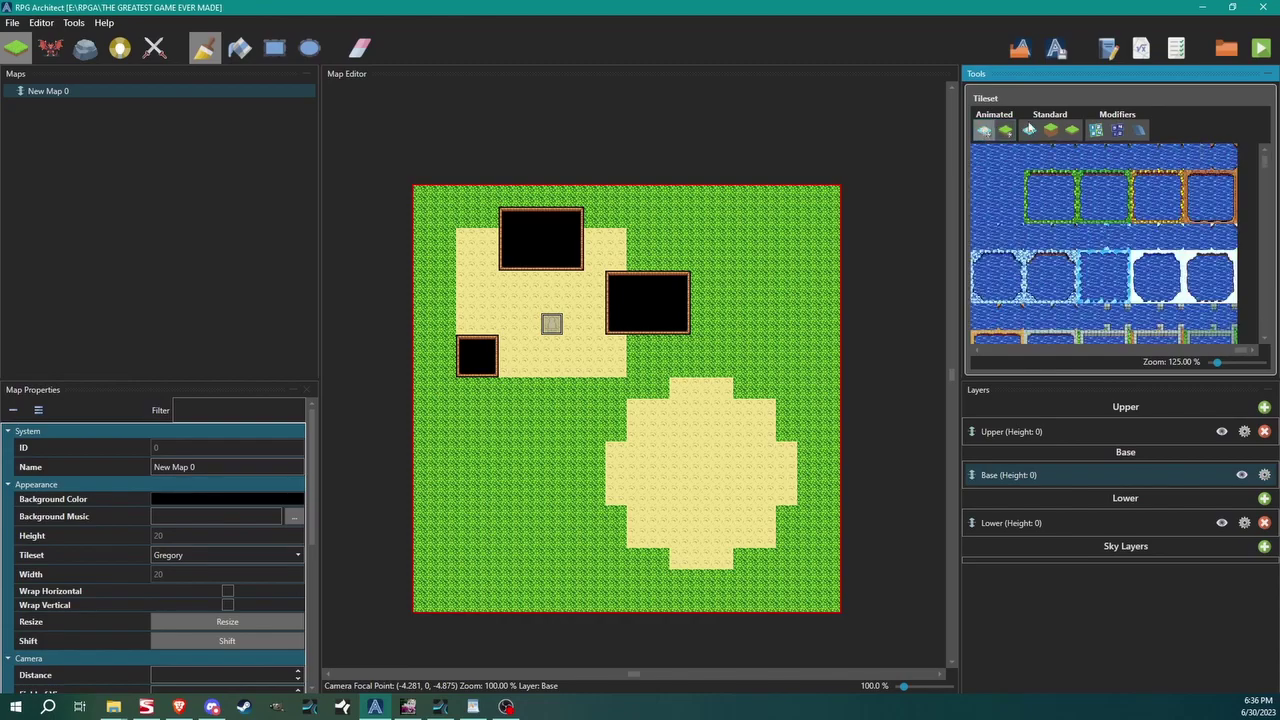
{"action": "left_click", "coordinate": [994, 184]}
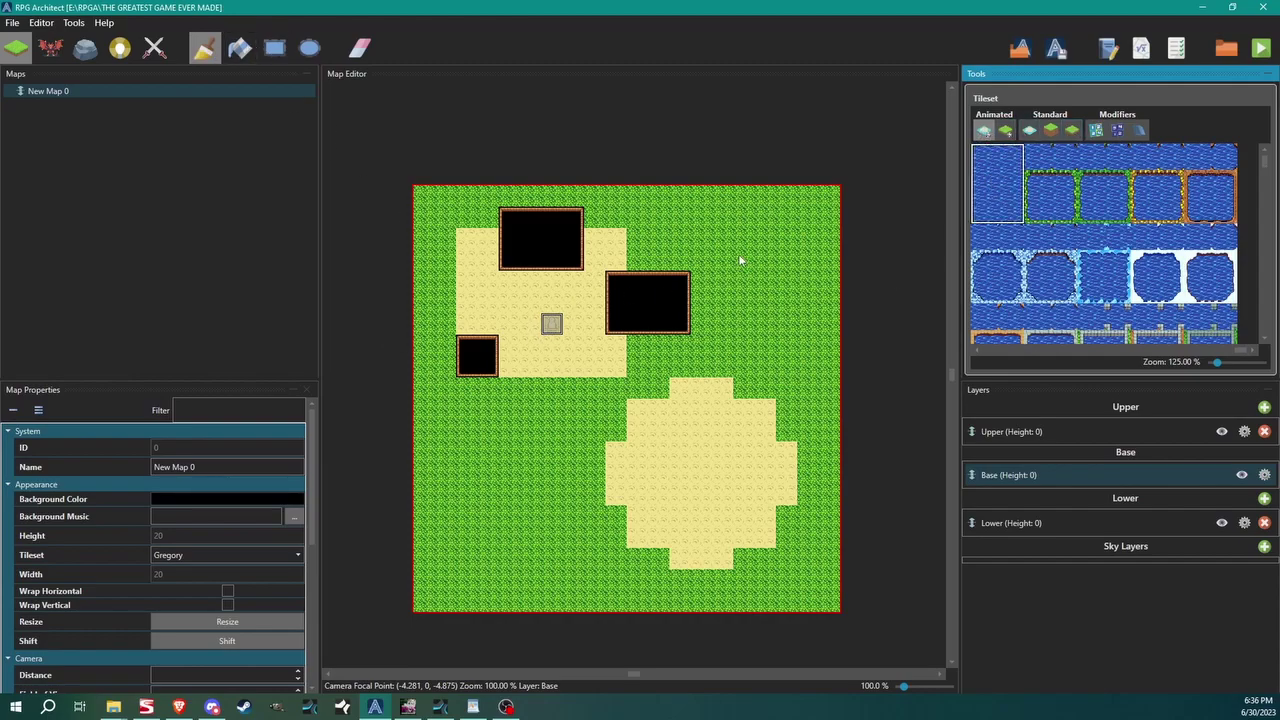
{"action": "mouse_move", "coordinate": [676, 258]}
{"action": "left_mouse_down"}
{"action": "mouse_move", "coordinate": [680, 240]}
{"action": "mouse_move", "coordinate": [810, 265]}
{"action": "mouse_move", "coordinate": [808, 350]}
{"action": "mouse_move", "coordinate": [796, 353]}
{"action": "mouse_move", "coordinate": [797, 388]}
{"action": "mouse_move", "coordinate": [812, 370]}
{"action": "mouse_move", "coordinate": [815, 540]}
{"action": "mouse_move", "coordinate": [653, 603]}
{"action": "mouse_move", "coordinate": [480, 552]}
{"action": "mouse_move", "coordinate": [432, 429]}
{"action": "mouse_move", "coordinate": [443, 309]}
{"action": "mouse_move", "coordinate": [450, 478]}
{"action": "mouse_move", "coordinate": [429, 451]}
{"action": "mouse_move", "coordinate": [465, 513]}
{"action": "mouse_move", "coordinate": [464, 485]}
{"action": "left_mouse_up"}
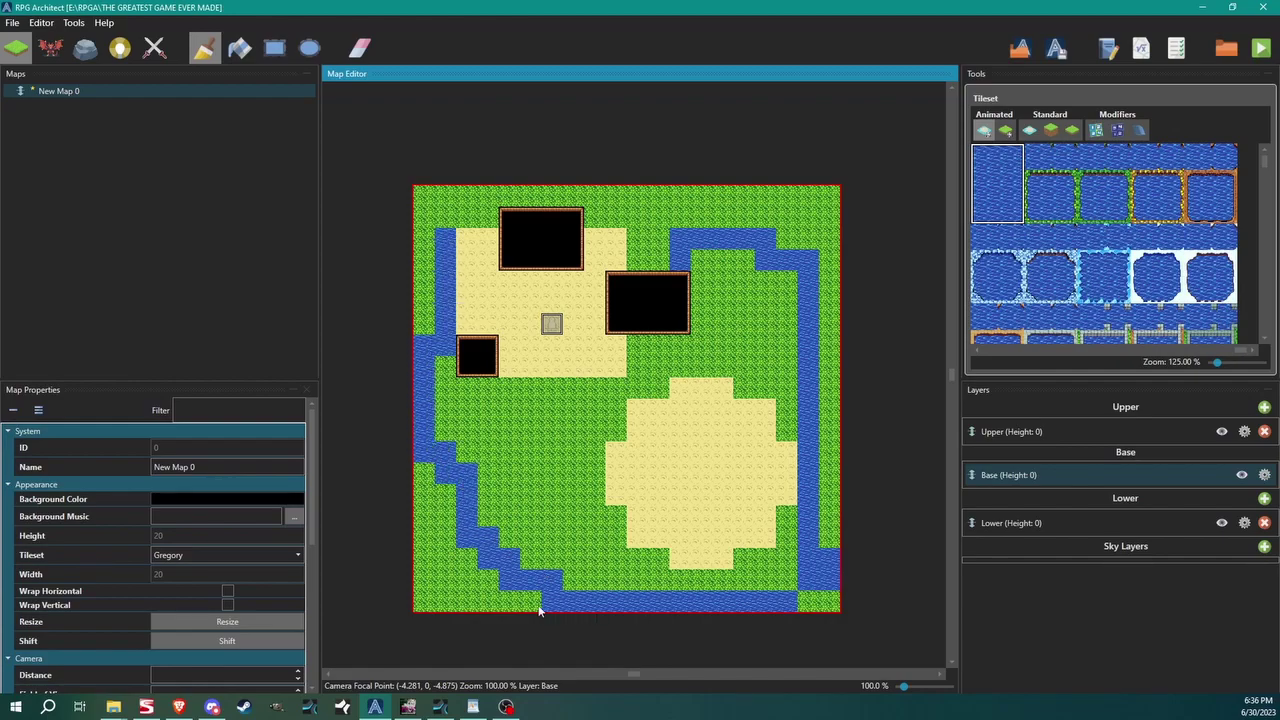
{"action": "mouse_move", "coordinate": [539, 610]}
{"action": "left_mouse_down"}
{"action": "mouse_move", "coordinate": [807, 606]}
{"action": "mouse_move", "coordinate": [821, 556]}
{"action": "mouse_move", "coordinate": [832, 600]}
{"action": "left_mouse_up"}
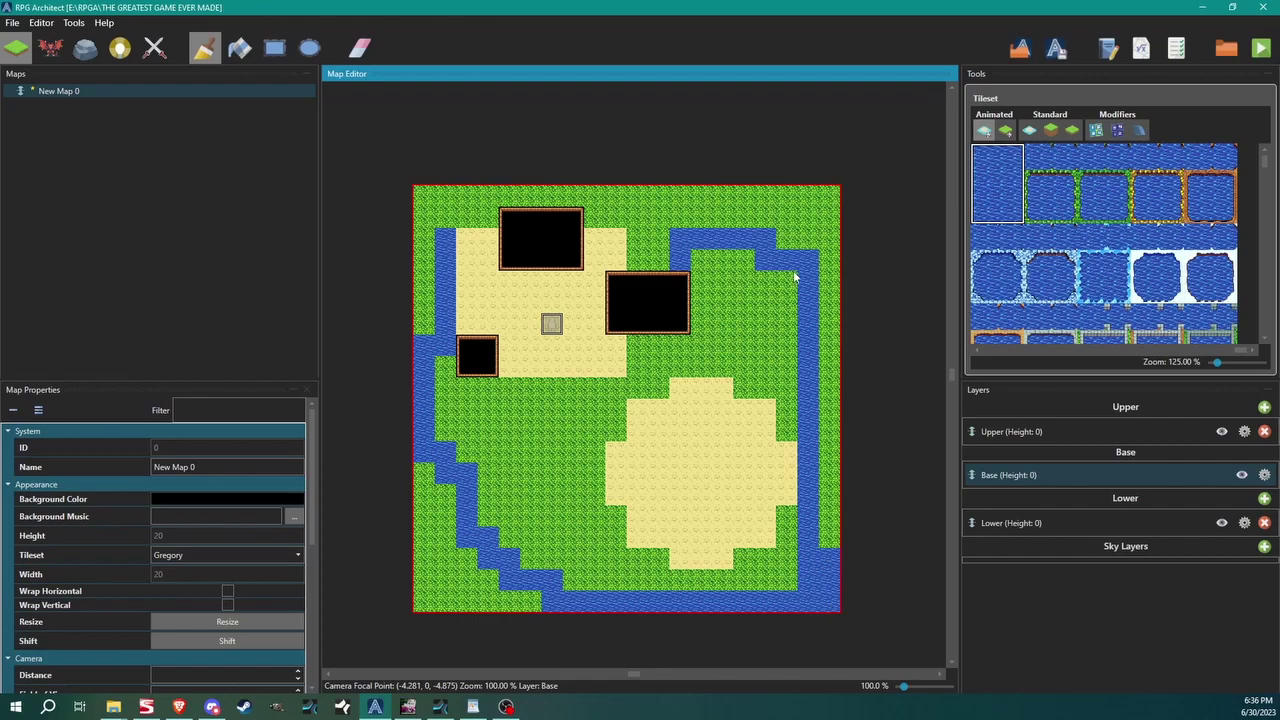
Reopen the tileset settings and set the number of normal tileset slots to three
{"action": "left_click", "coordinate": [1006, 131]}
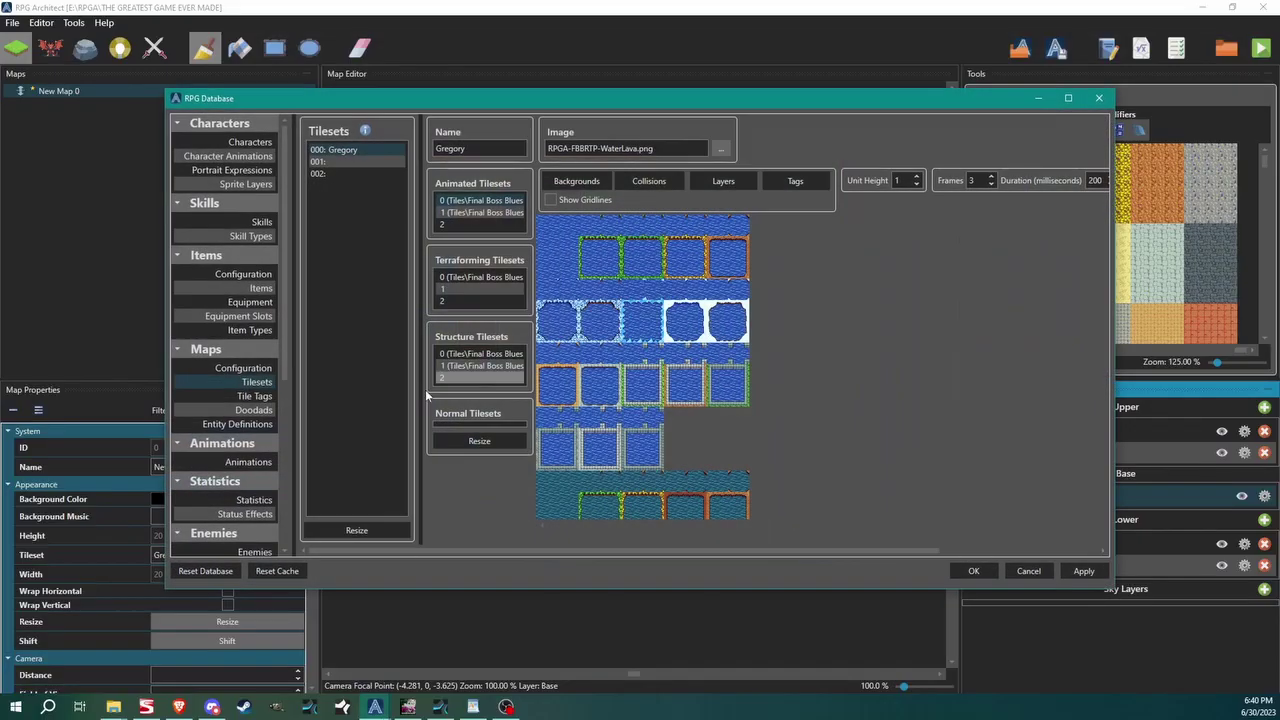
{"action": "left_click", "coordinate": [478, 441]}
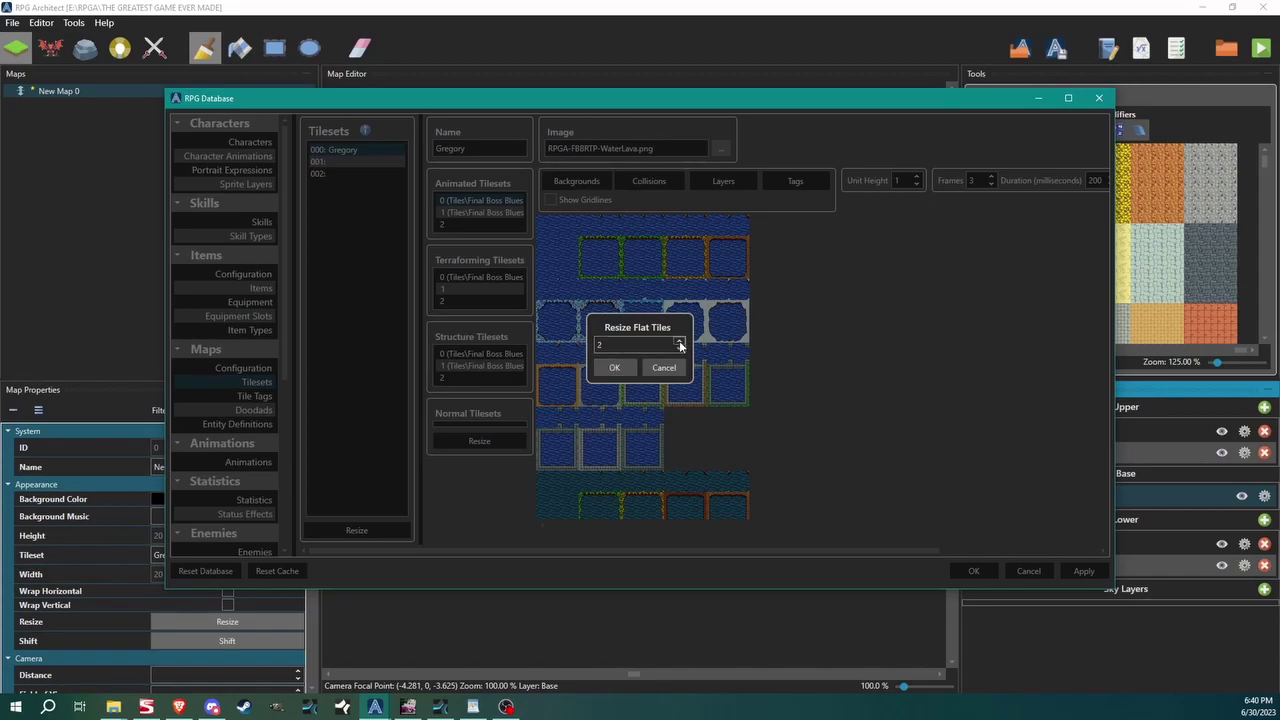
{"action": "left_click", "coordinate": [615, 367]}
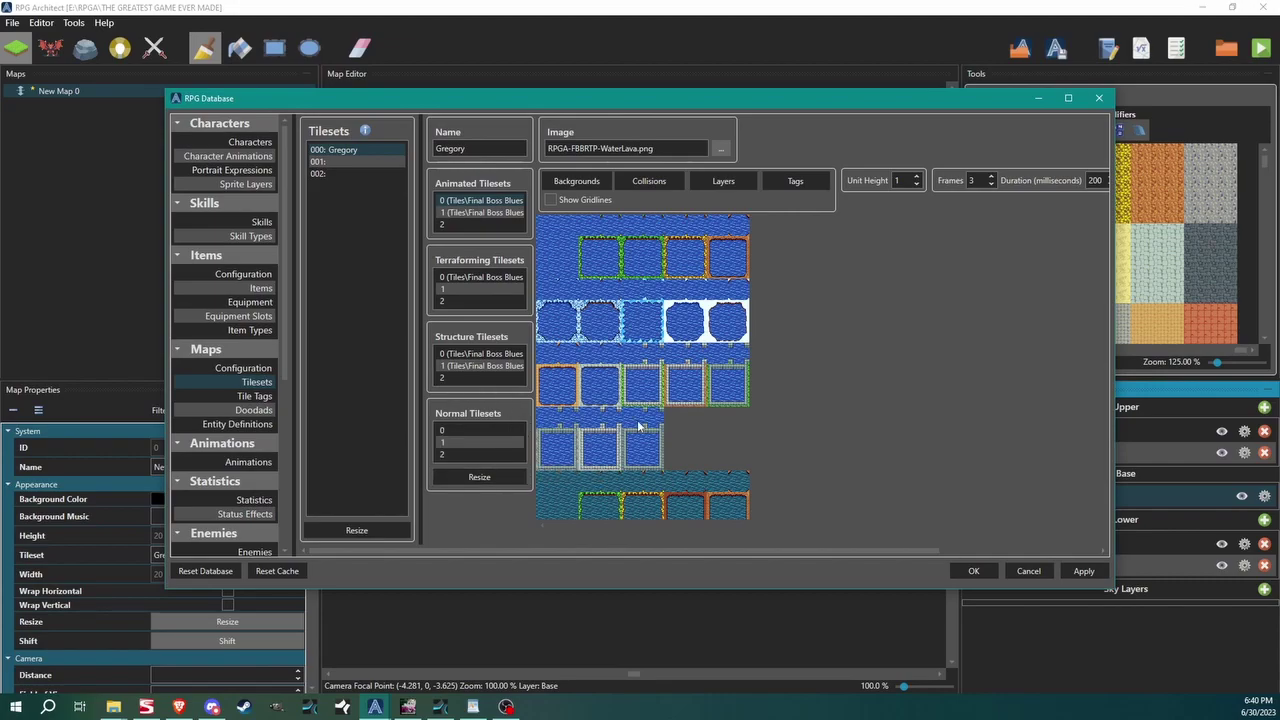
Assign RPGA-RTP-StairsAndRoofs-Structure.png to the first normal tileset slot and save the database
{"action": "left_click", "coordinate": [482, 430]}
{"action": "left_click", "coordinate": [720, 148]}
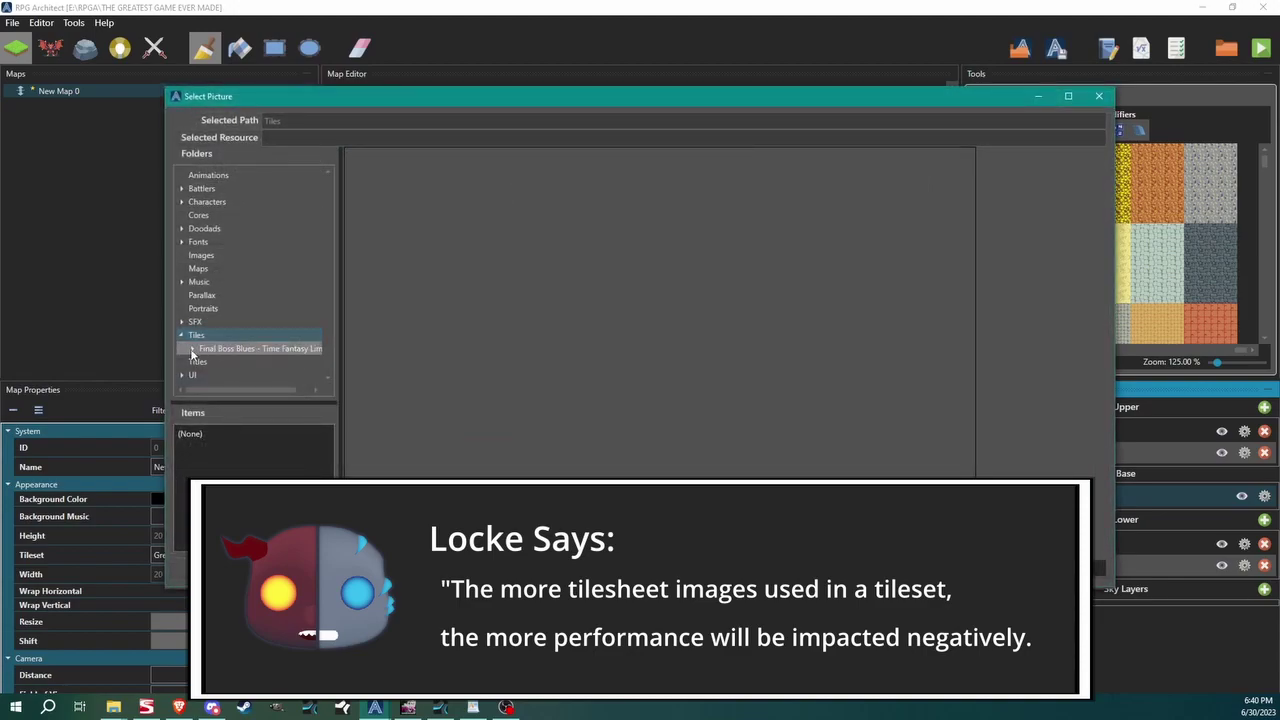
{"action": "left_click", "coordinate": [192, 349]}
{"action": "left_click", "coordinate": [240, 375]}
{"action": "left_click", "coordinate": [230, 507]}
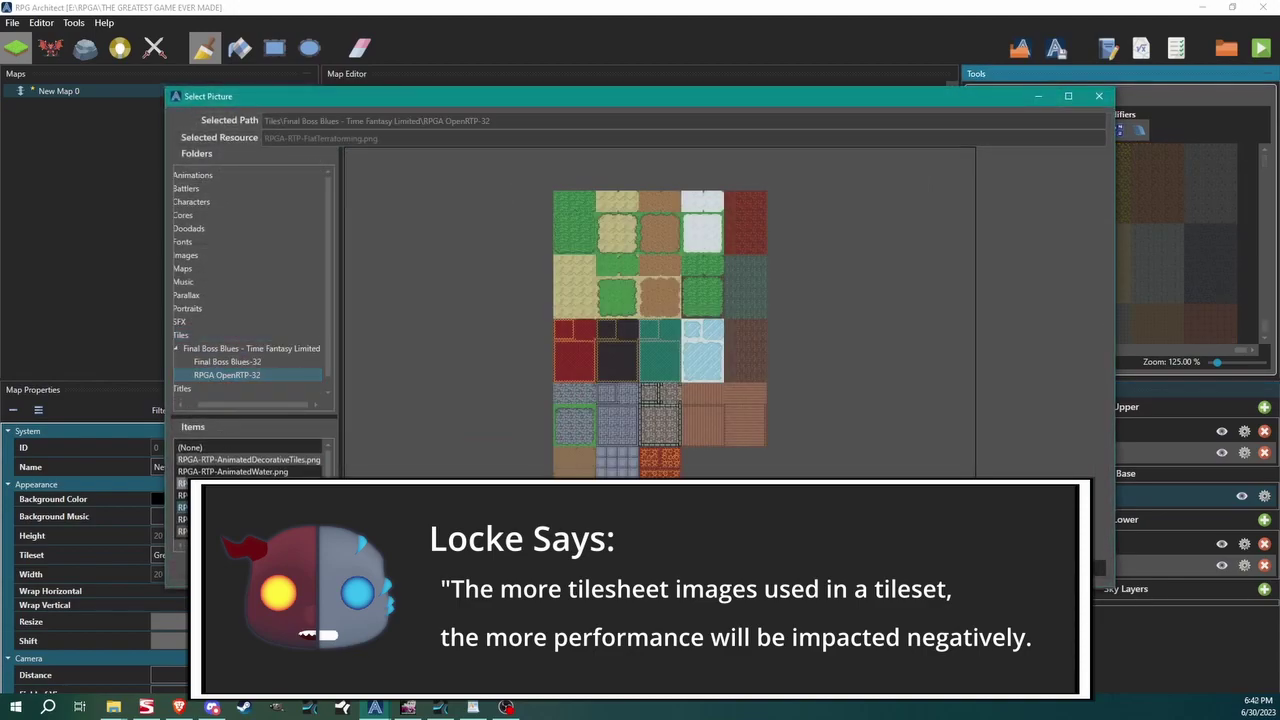
{"action": "left_click", "coordinate": [230, 519]}
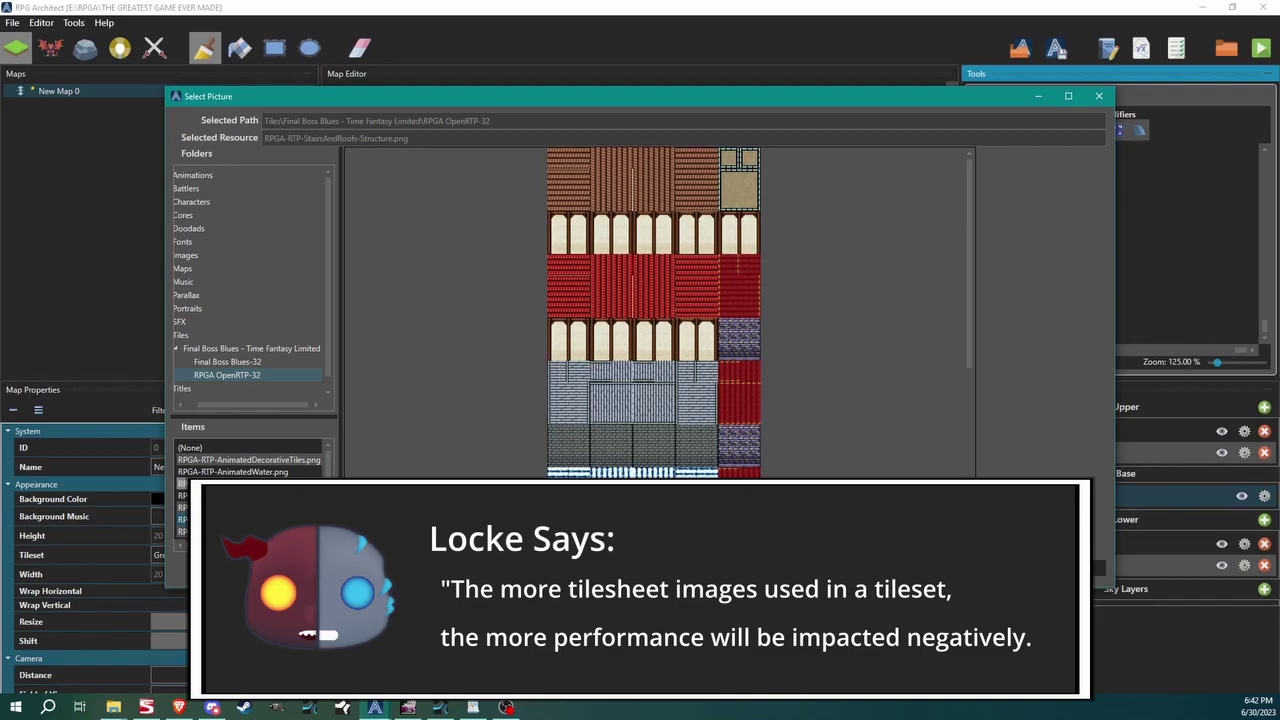
{"action": "scroll", "coordinate": [652, 279], "scroll_direction": "down", "scroll_amount": 5}
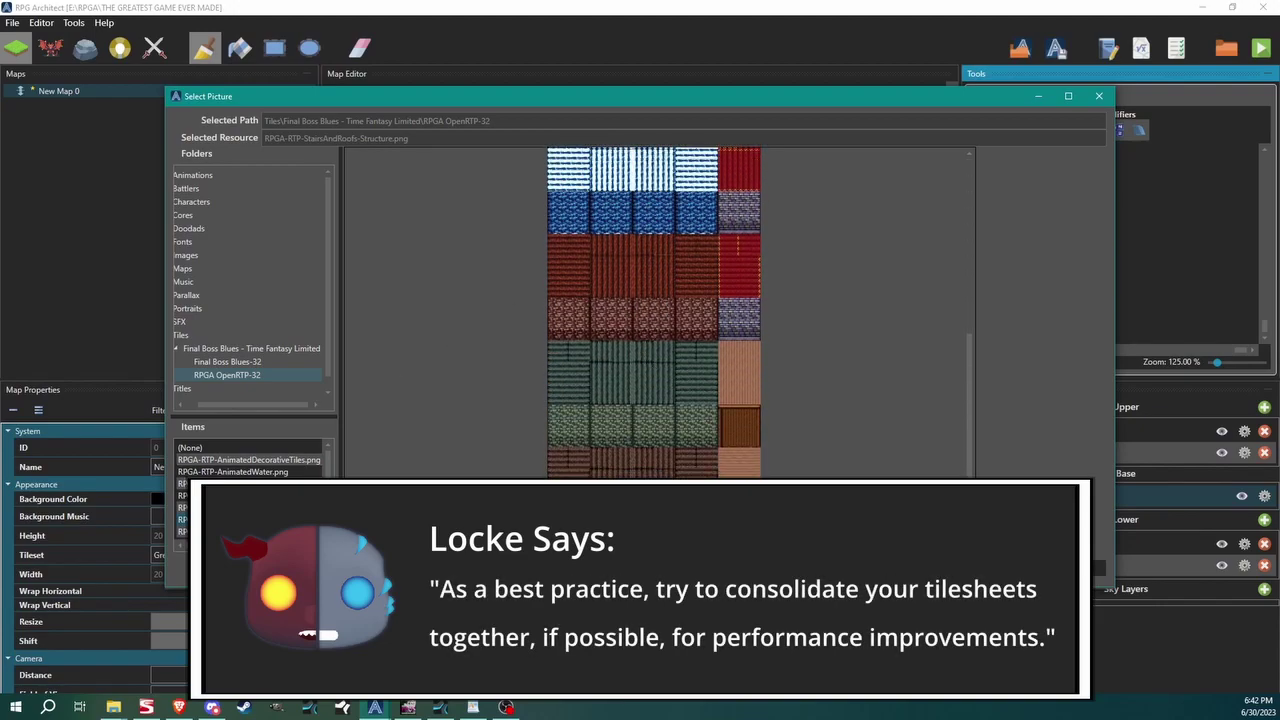
{"action": "scroll", "coordinate": [644, 448], "scroll_direction": "up", "scroll_amount": 8}
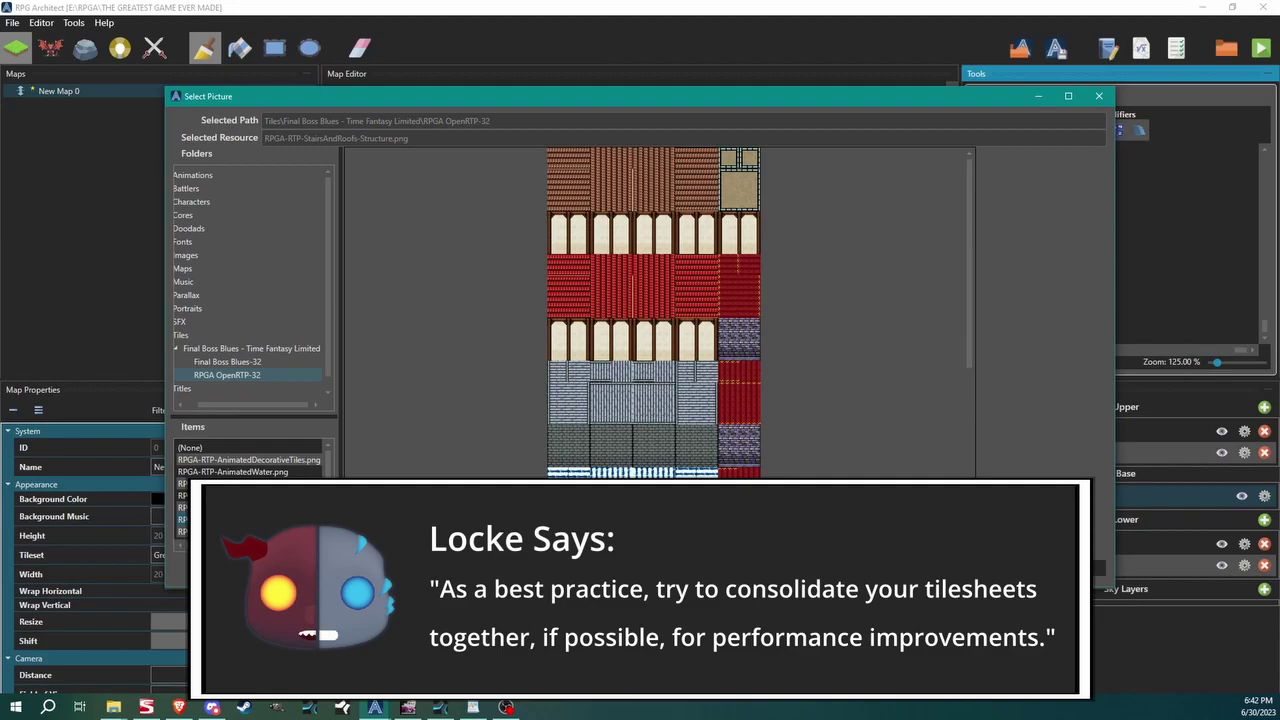
{"action": "key", "text": "Return"}
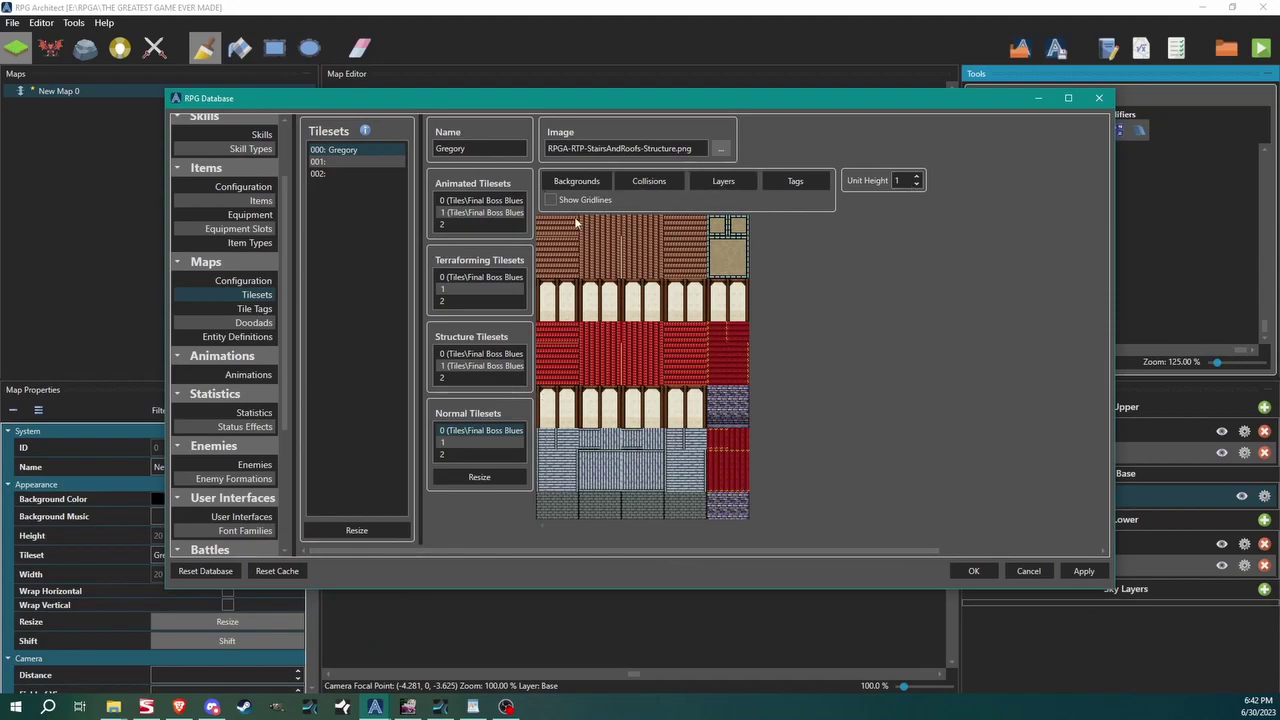
{"action": "left_click", "coordinate": [985, 569]}
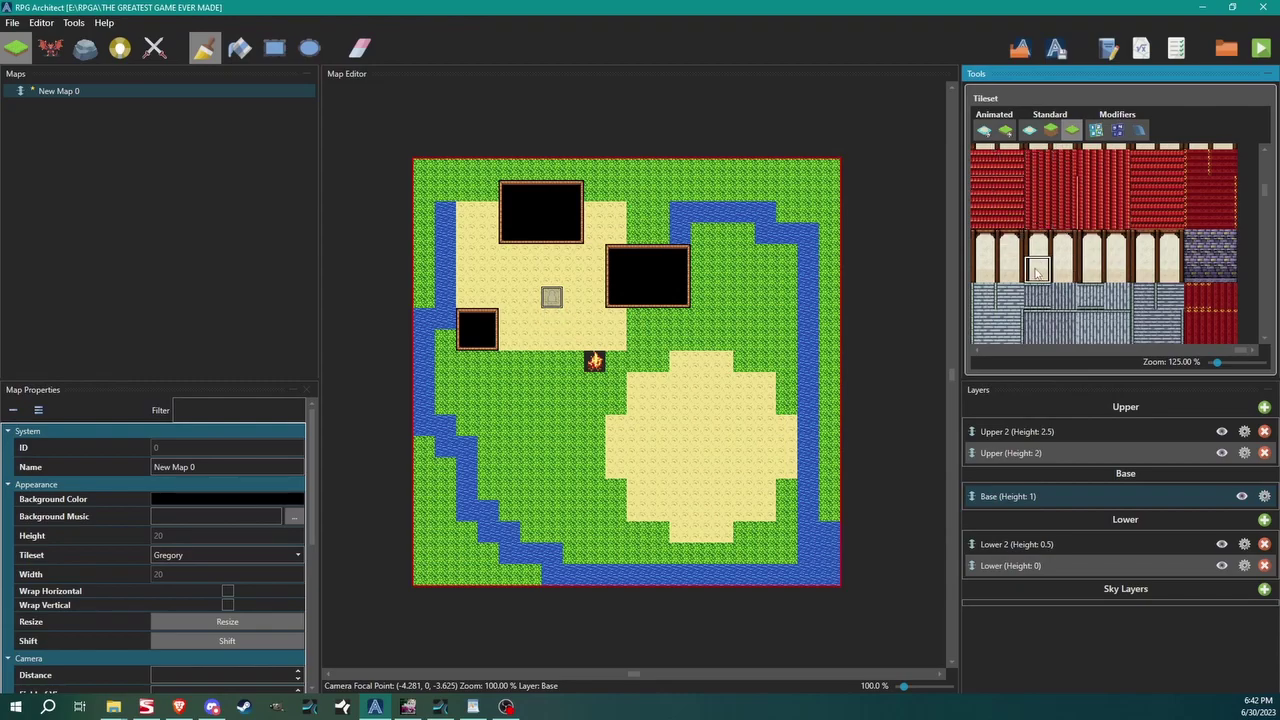
Pick the wood plank tile and paint a short vertical path on the grass below the central sand
{"action": "scroll", "coordinate": [1074, 258], "scroll_direction": "down", "scroll_amount": 2}
{"action": "scroll", "coordinate": [1074, 258], "scroll_direction": "down", "scroll_amount": 1}
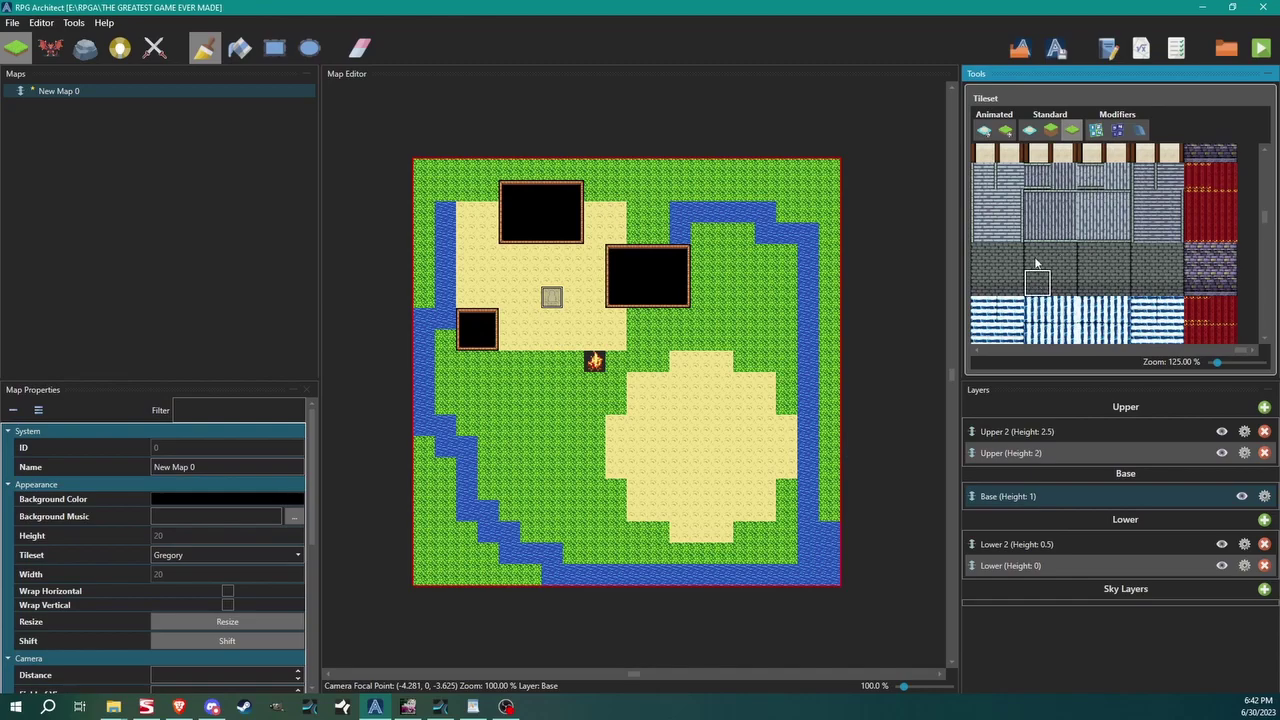
{"action": "scroll", "coordinate": [1022, 320], "scroll_direction": "down", "scroll_amount": 3}
{"action": "scroll", "coordinate": [1022, 314], "scroll_direction": "down", "scroll_amount": 5}
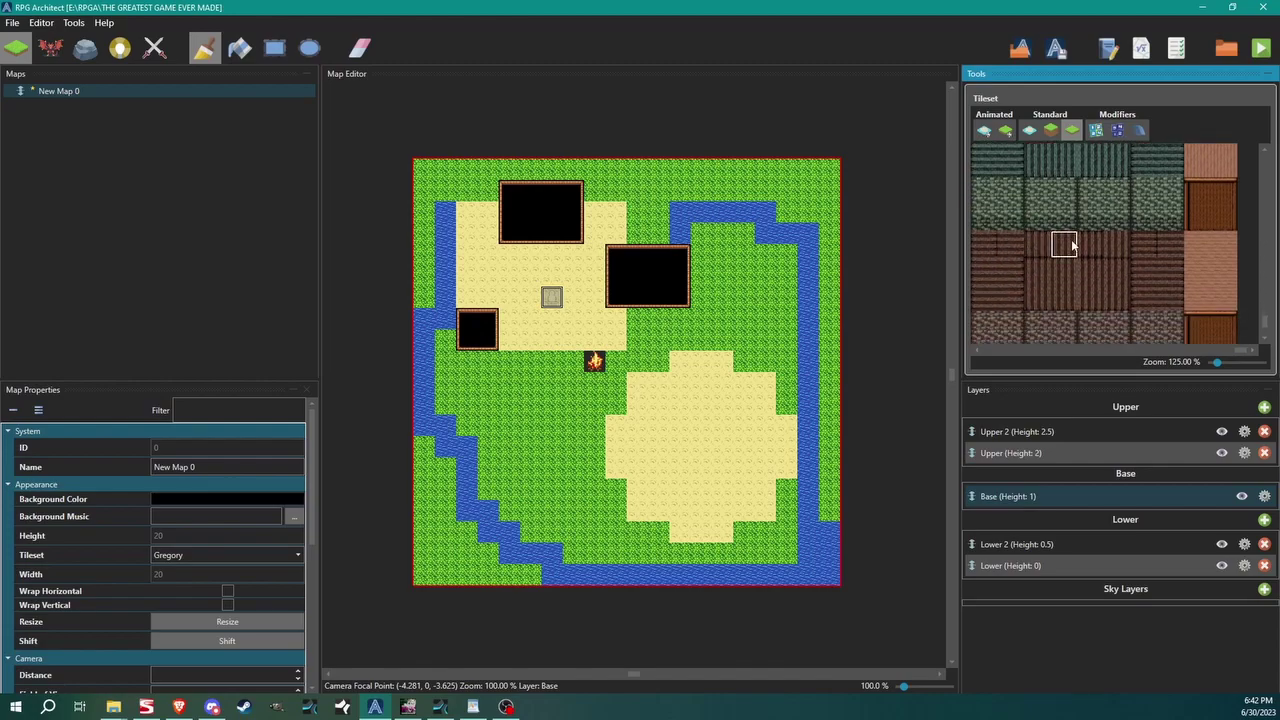
{"action": "scroll", "coordinate": [1049, 280], "scroll_direction": "down", "scroll_amount": 1}
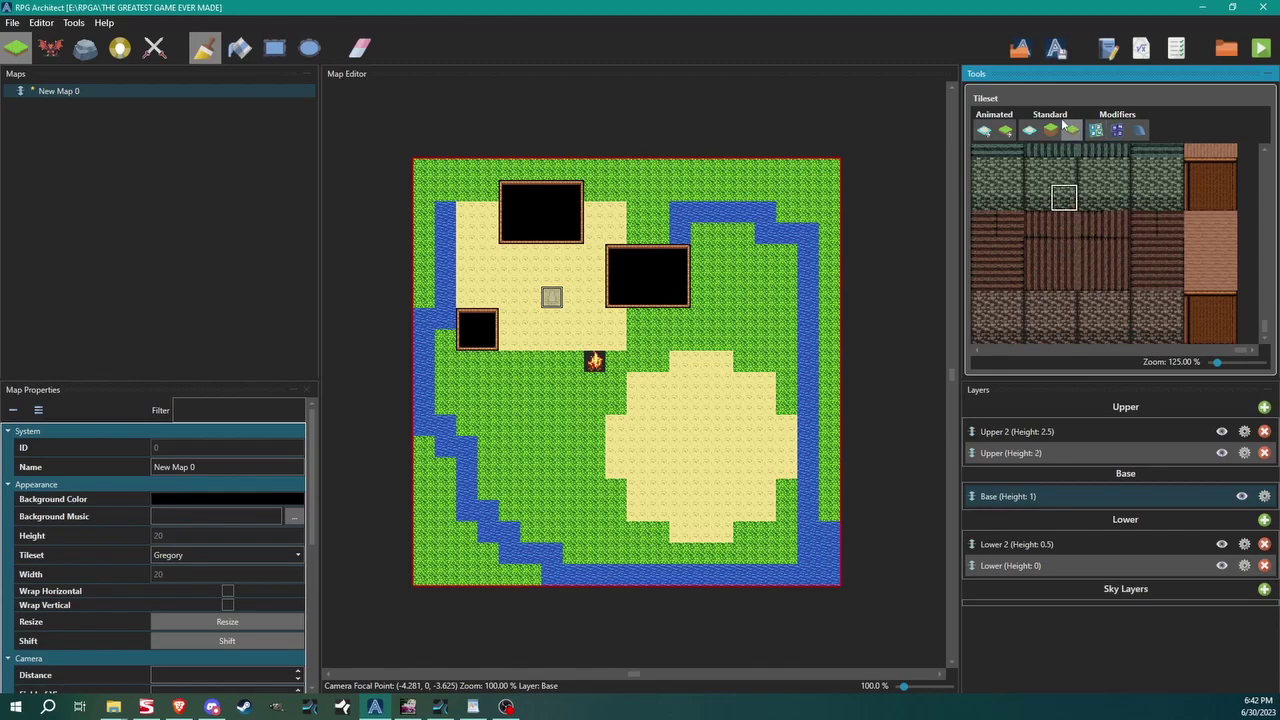
{"action": "left_click", "coordinate": [983, 250]}
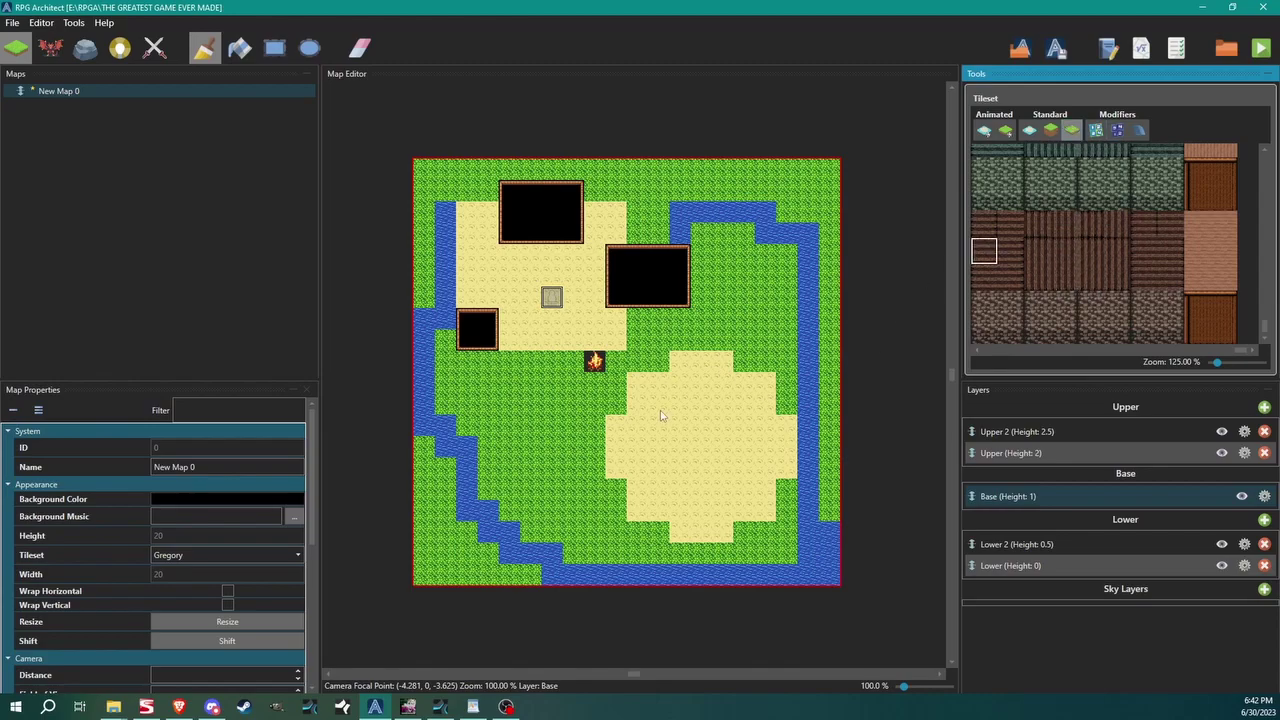
{"action": "left_click_drag", "start_coordinate": [550, 357], "coordinate": [551, 410]}
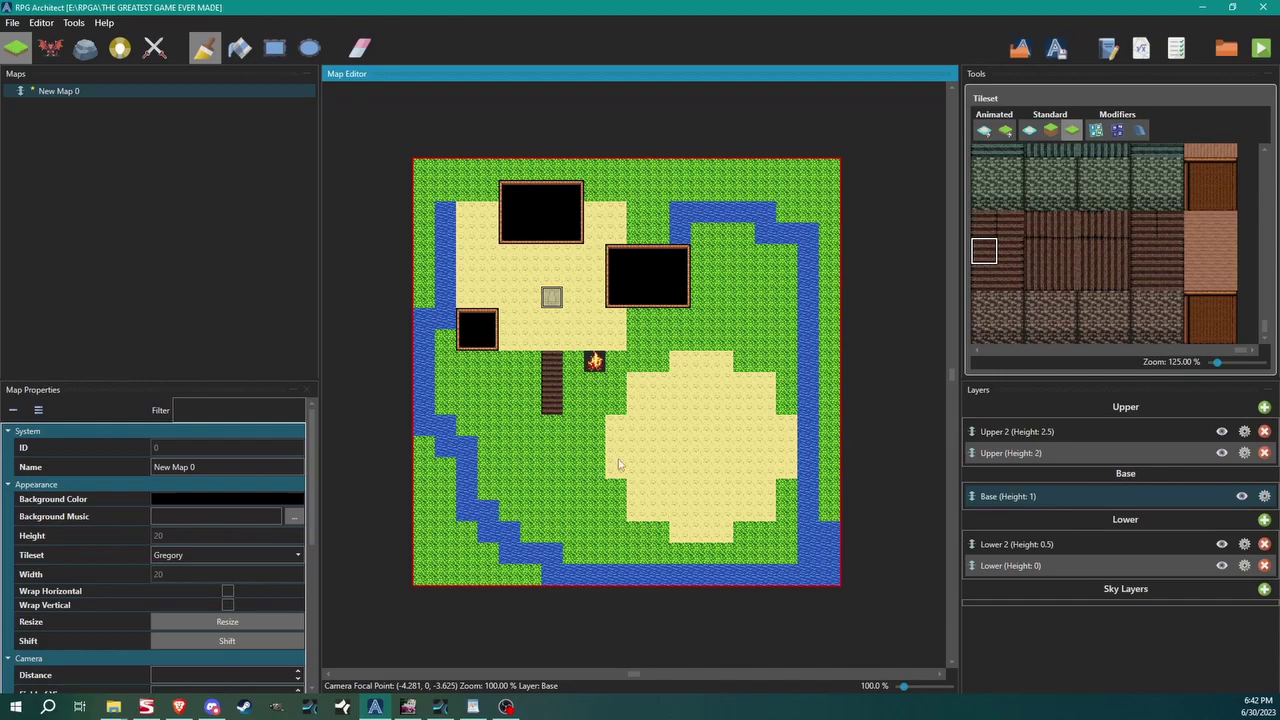
{"action": "left_click", "coordinate": [73, 22]}
Bring up the Backgrounds settings of Gregory's terraforming ground sheet, slot 0
{"action": "left_click", "coordinate": [90, 38]}
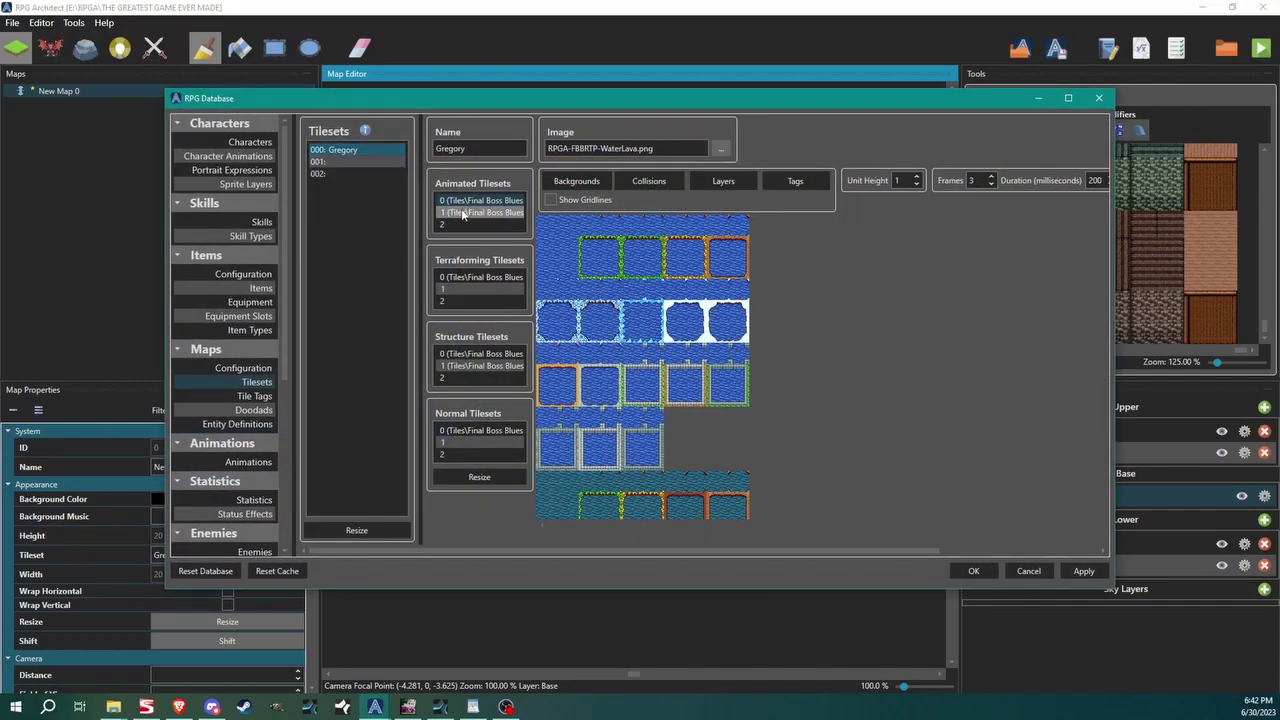
{"action": "left_click", "coordinate": [491, 356]}
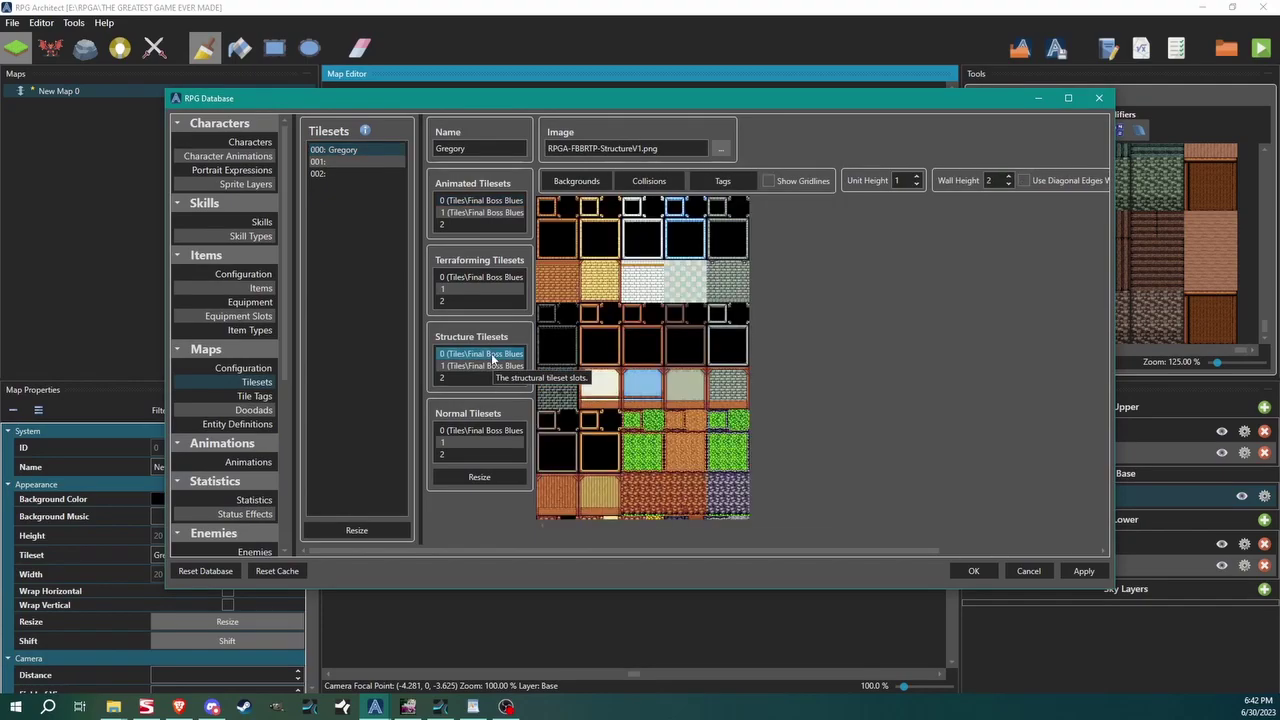
{"action": "left_click", "coordinate": [485, 277]}
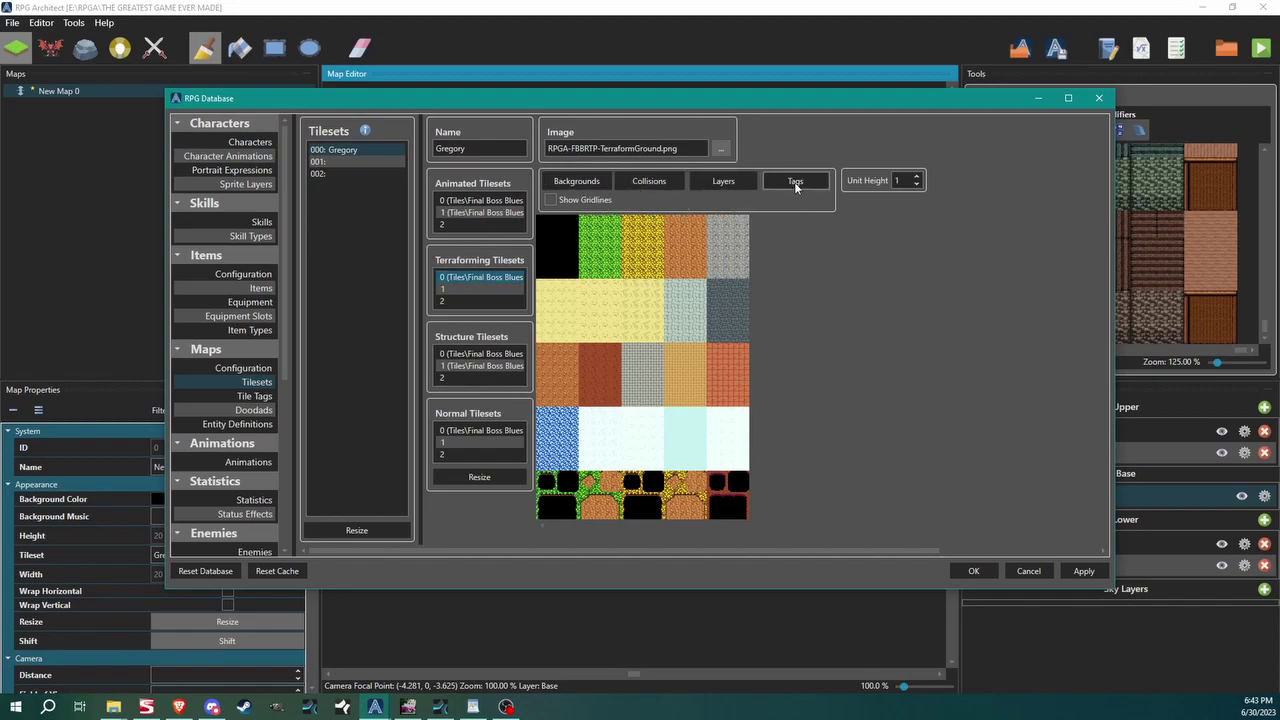
{"action": "left_click", "coordinate": [586, 183]}
Try background values on the grass and yellow tiles, then reset them to 0
{"action": "left_click", "coordinate": [604, 257]}
{"action": "left_click", "coordinate": [607, 258]}
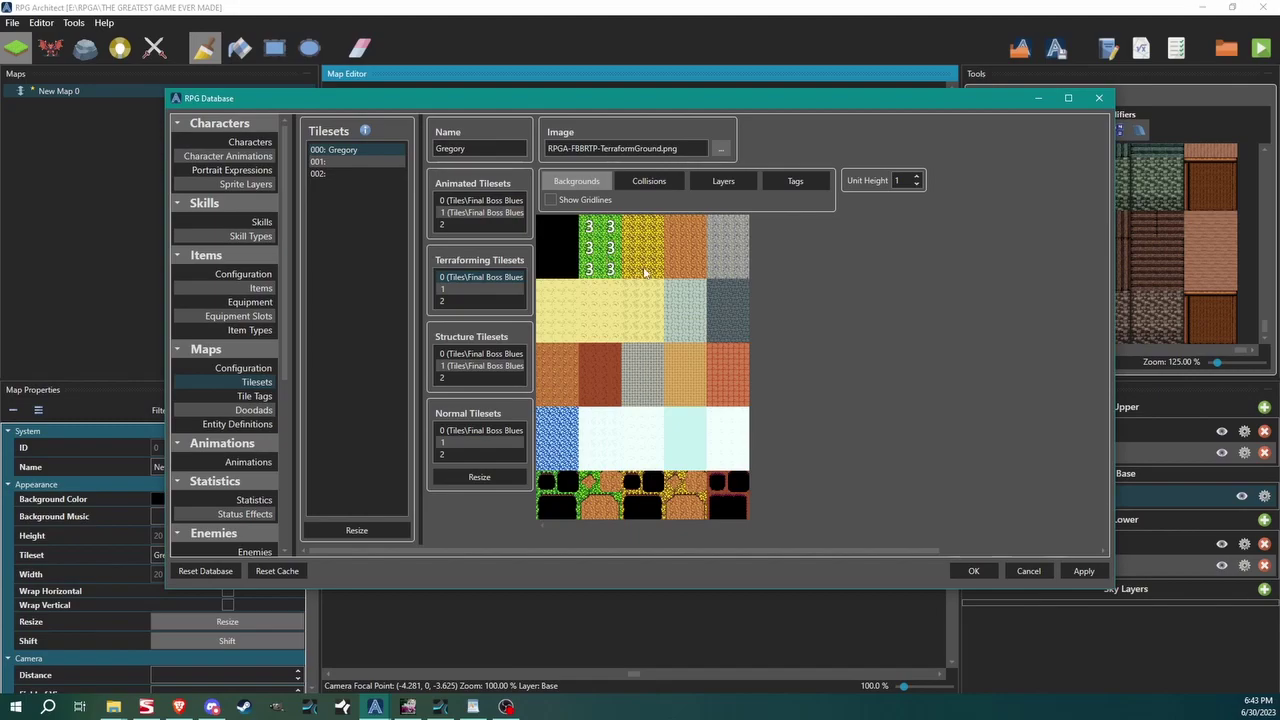
{"action": "left_click", "coordinate": [645, 272]}
{"action": "left_click", "coordinate": [645, 272]}
{"action": "left_click", "coordinate": [610, 270]}
{"action": "left_click", "coordinate": [652, 252]}
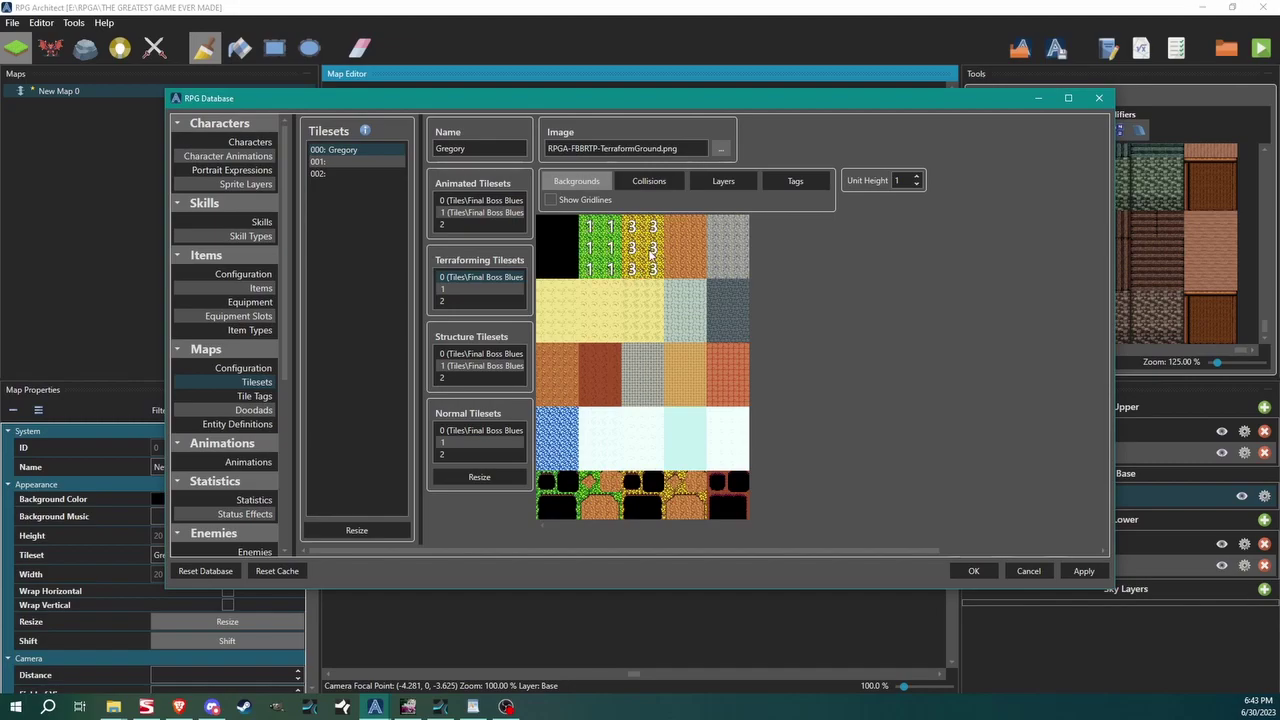
{"action": "left_click", "coordinate": [599, 260]}
{"action": "left_click", "coordinate": [600, 260]}
{"action": "left_click", "coordinate": [609, 263]}
Clear both tiles, then give grass background value 1 and yellow value 2
{"action": "left_click", "coordinate": [609, 262]}
{"action": "left_click", "coordinate": [603, 261]}
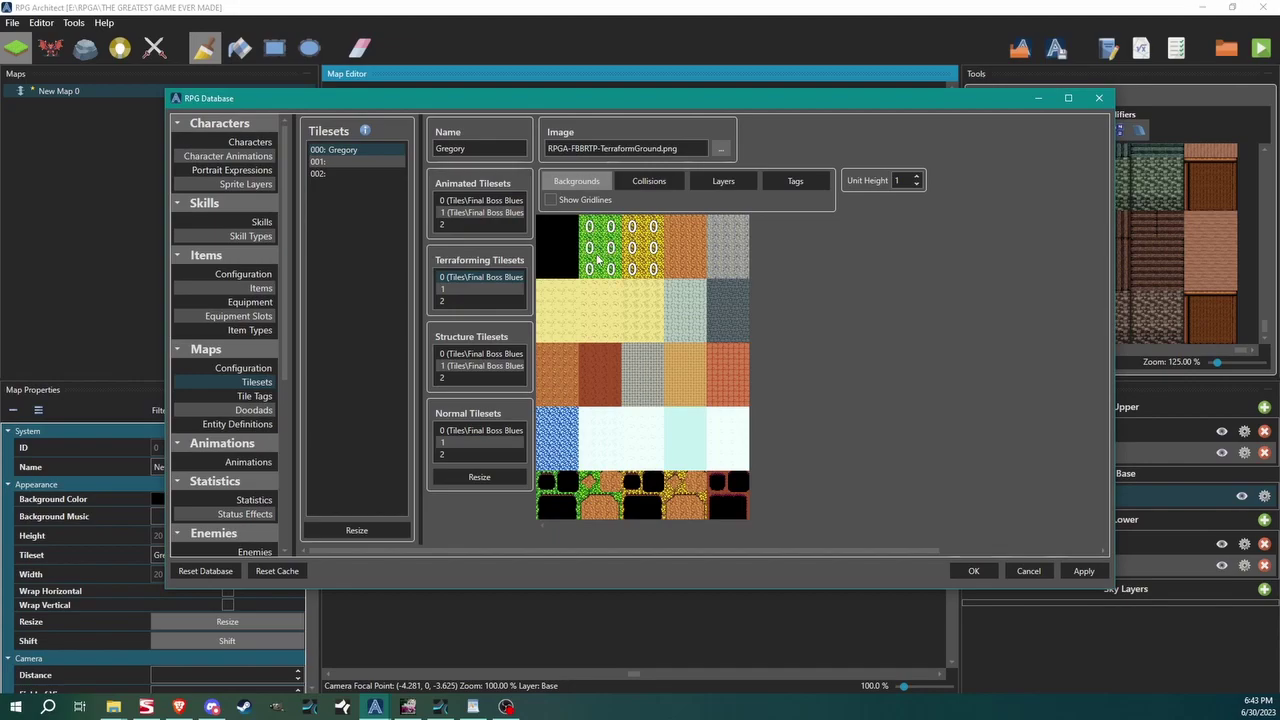
{"action": "left_click", "coordinate": [600, 259]}
{"action": "left_click", "coordinate": [641, 250]}
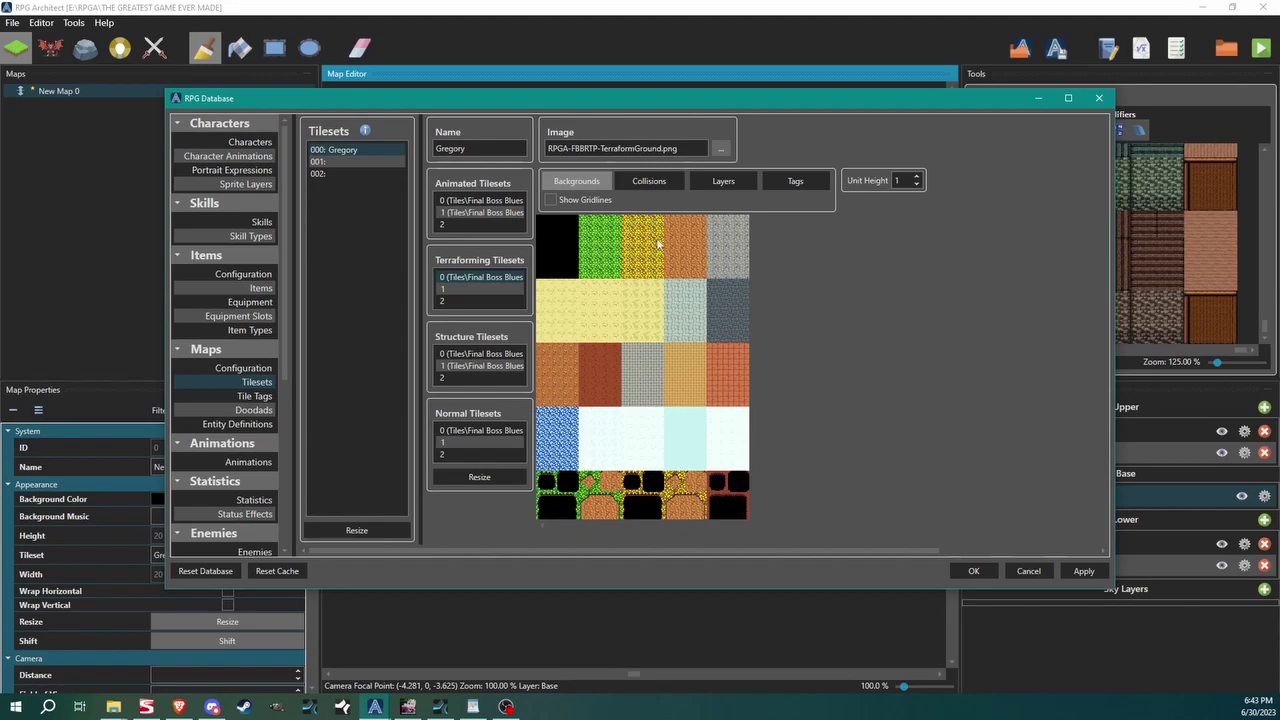
{"action": "left_click", "coordinate": [606, 252]}
{"action": "left_click", "coordinate": [644, 252]}
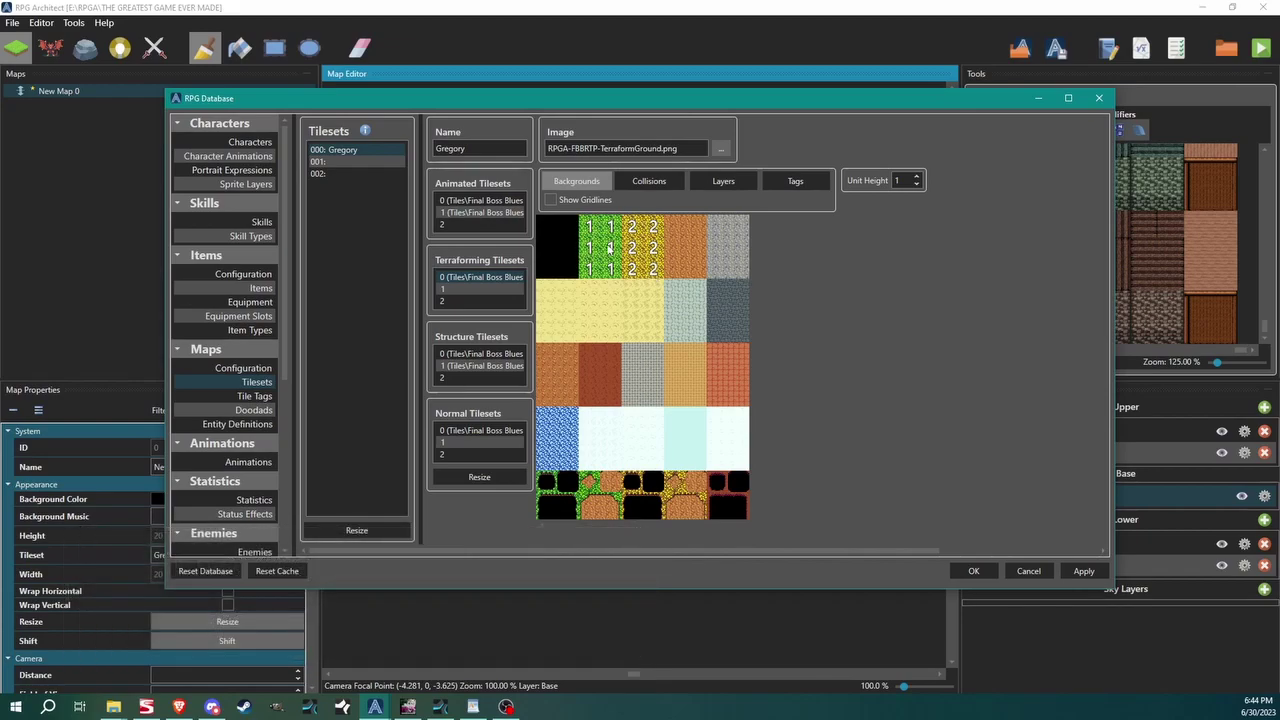
In the Collisions settings, try blocking marks on the yellow, pale sand and brown tiles
{"action": "left_click", "coordinate": [594, 186]}
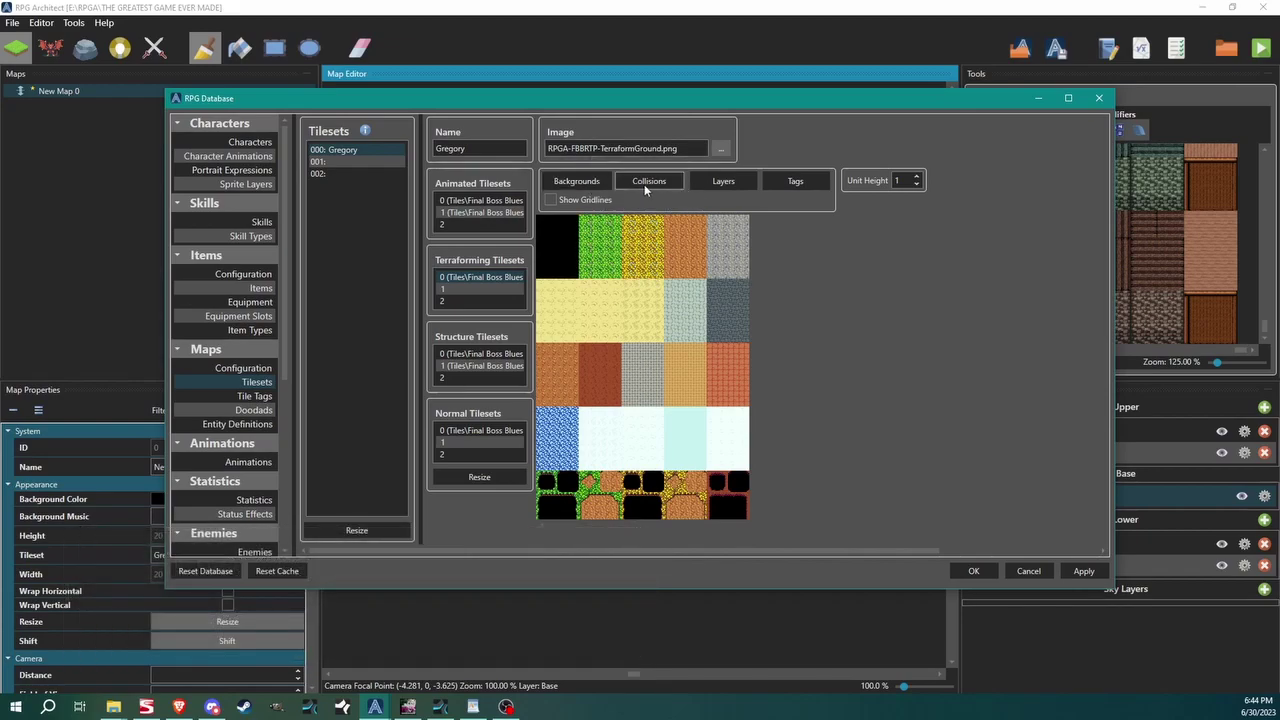
{"action": "left_click", "coordinate": [645, 185]}
{"action": "left_click", "coordinate": [648, 265]}
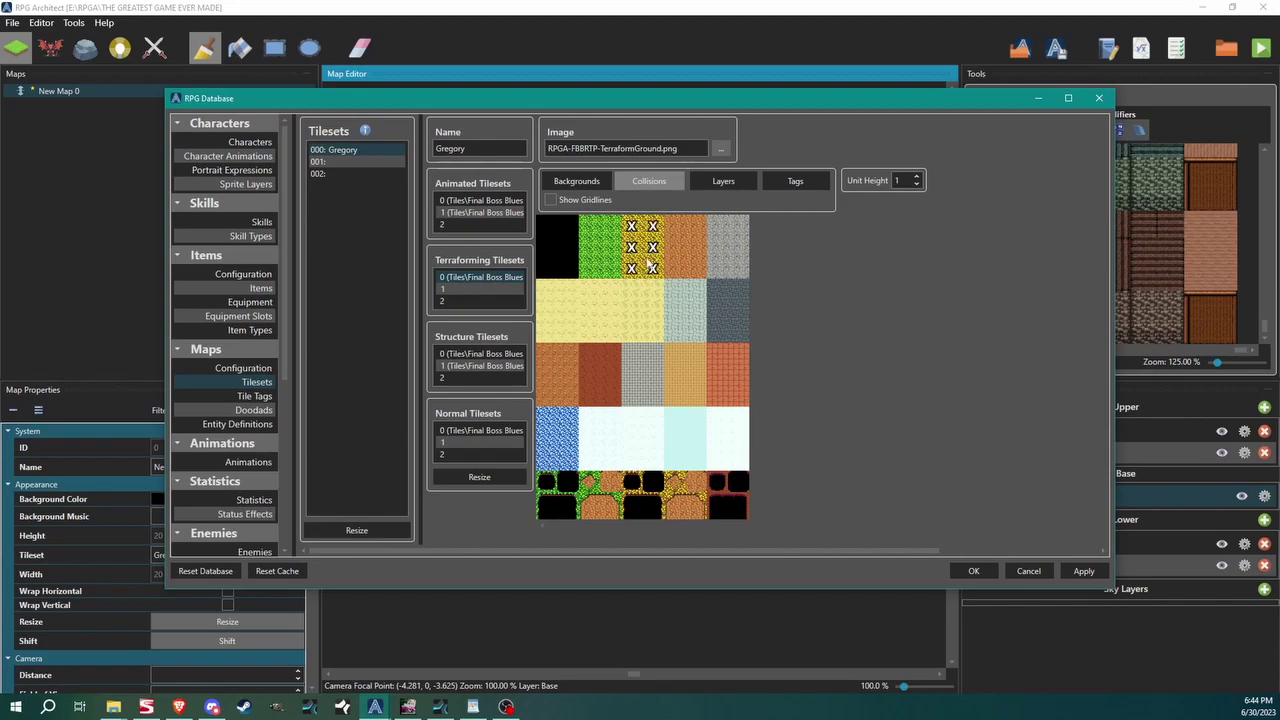
{"action": "left_click", "coordinate": [650, 262]}
{"action": "left_click", "coordinate": [640, 318]}
{"action": "left_click", "coordinate": [638, 320]}
{"action": "left_click", "coordinate": [594, 376]}
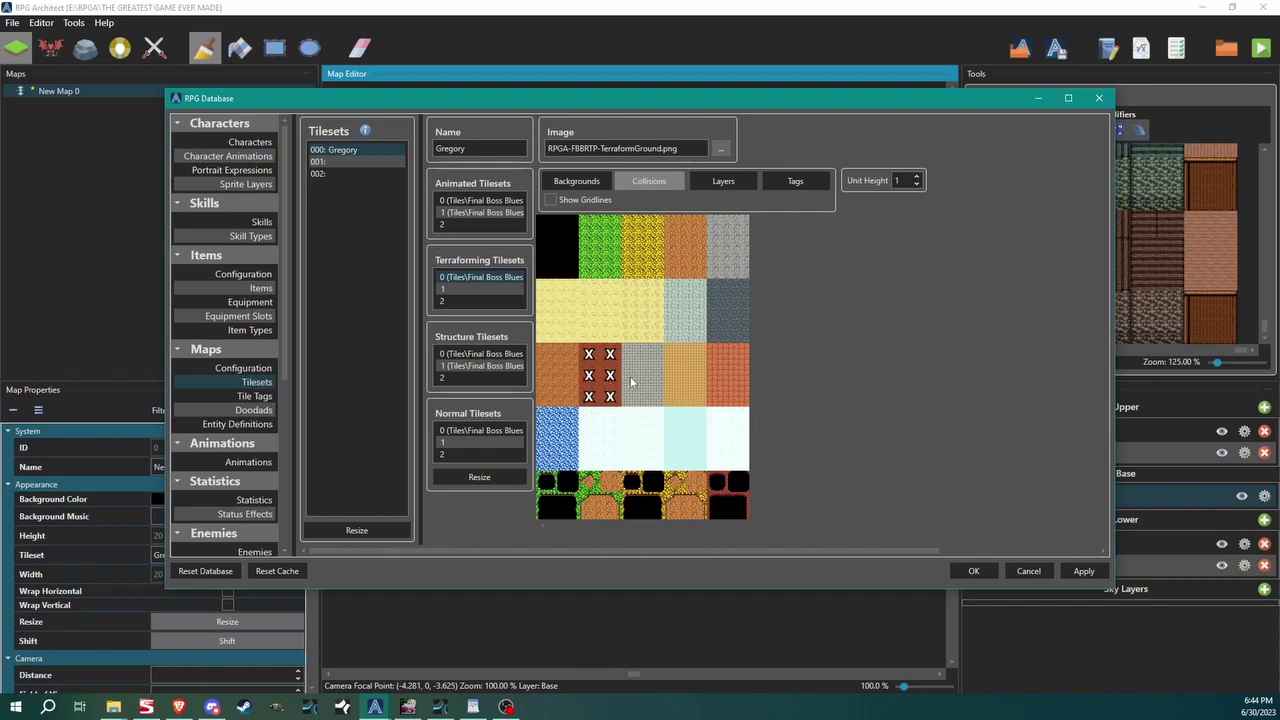
Toggle blocking on the brown, grey, orange and red brick tiles until none stay blocking
{"action": "left_click", "coordinate": [610, 386]}
{"action": "left_click", "coordinate": [612, 386]}
{"action": "left_click", "coordinate": [640, 386]}
{"action": "left_click", "coordinate": [684, 383]}
{"action": "left_click", "coordinate": [722, 386]}
{"action": "left_click", "coordinate": [600, 383]}
{"action": "left_click", "coordinate": [684, 377]}
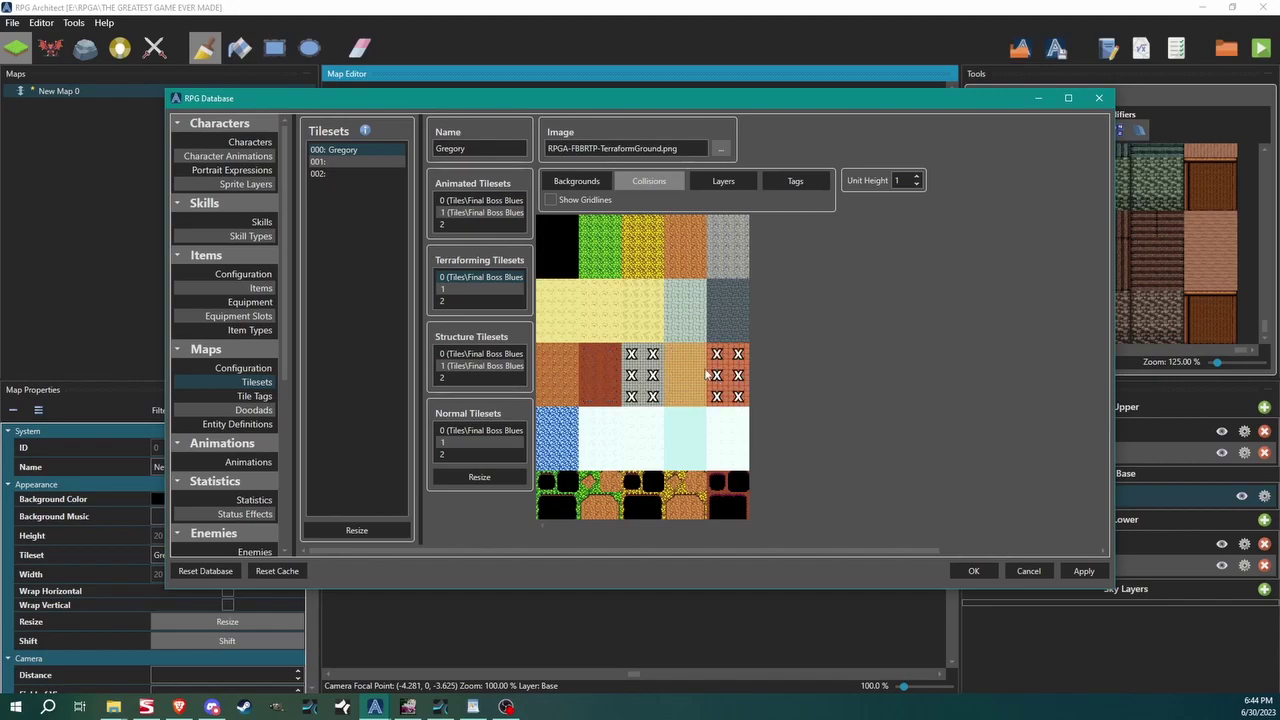
{"action": "left_click", "coordinate": [644, 381]}
{"action": "left_click", "coordinate": [597, 378]}
{"action": "left_click", "coordinate": [596, 374]}
{"action": "left_click", "coordinate": [600, 390]}
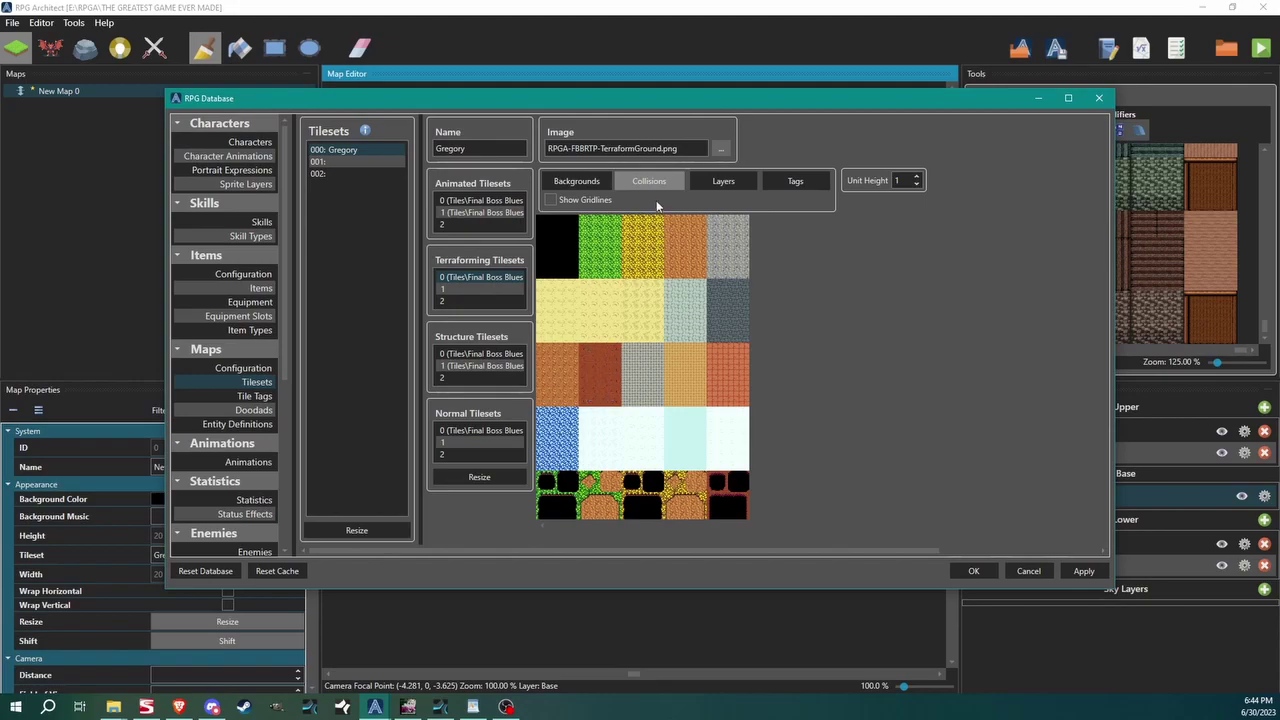
In the Layers settings, cycle arrows on the grass and black tiles, leaving grass unmarked
{"action": "left_click", "coordinate": [721, 182]}
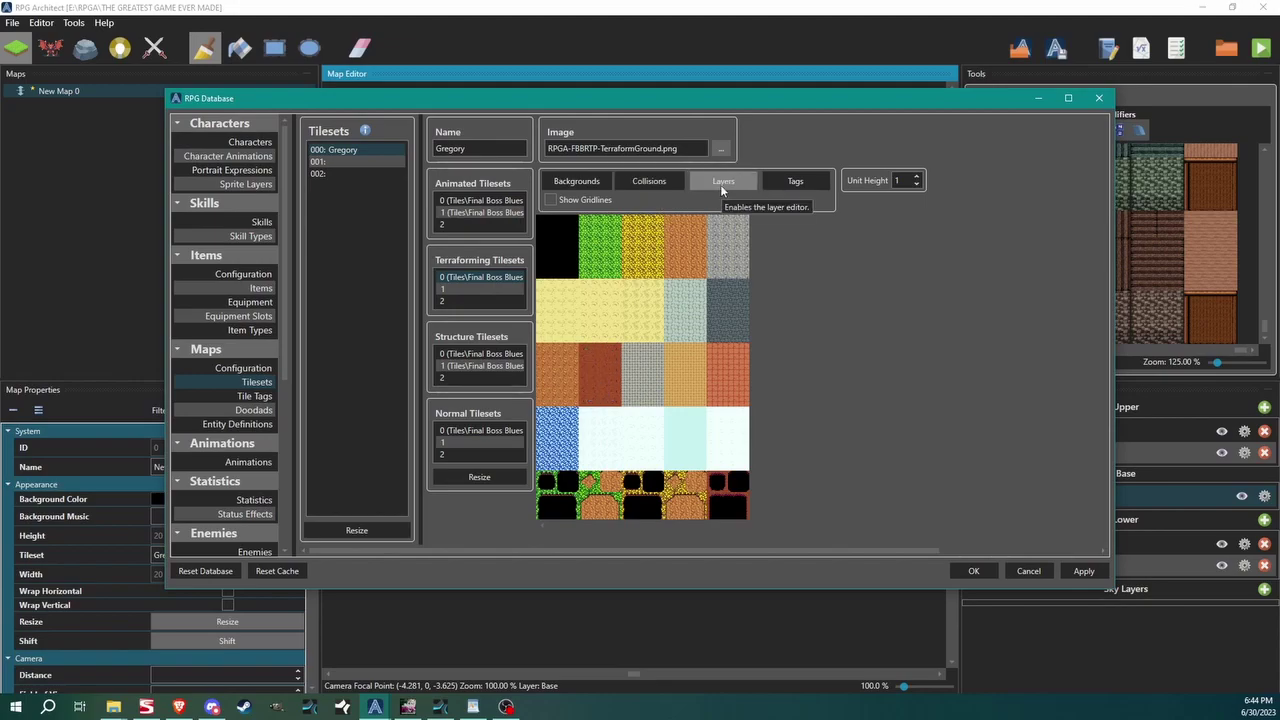
{"action": "left_click", "coordinate": [598, 272]}
{"action": "left_click", "coordinate": [592, 268]}
{"action": "left_click", "coordinate": [600, 266]}
{"action": "left_click", "coordinate": [562, 268]}
{"action": "left_click", "coordinate": [562, 268]}
{"action": "left_click", "coordinate": [563, 260]}
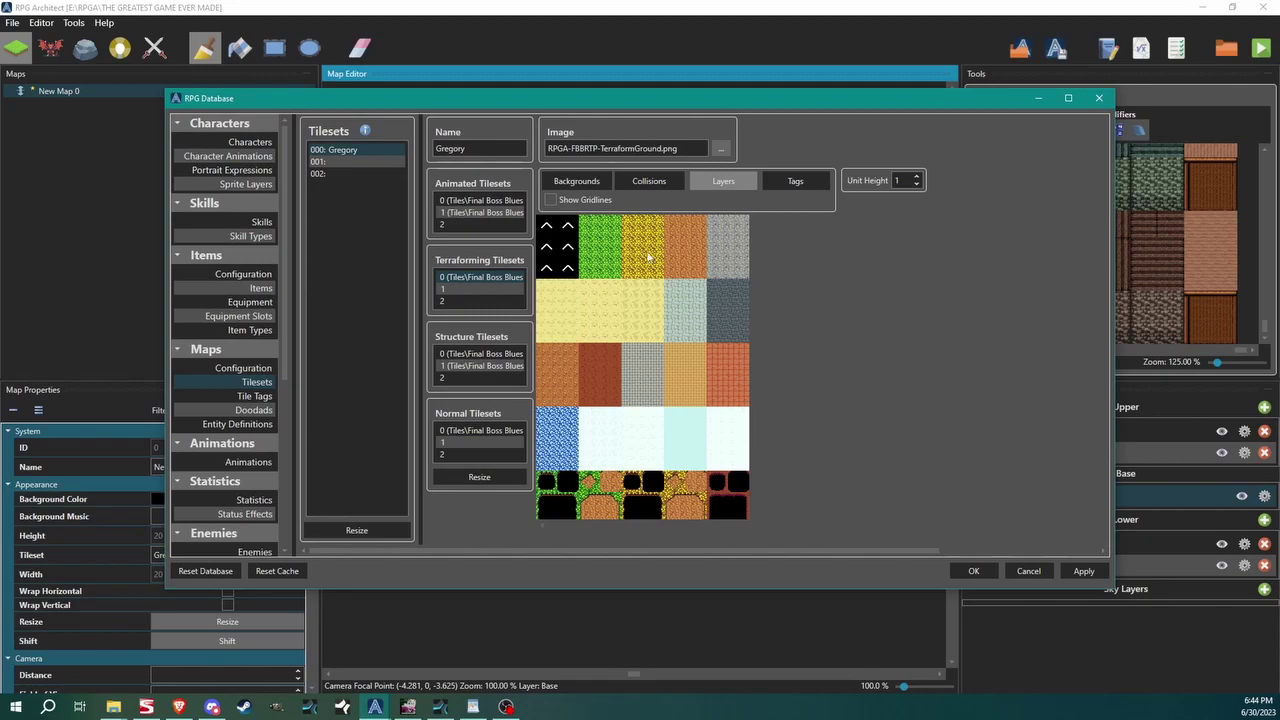
Shift the database window left and set the layer markers on the black tile
{"action": "left_click_drag", "start_coordinate": [715, 98], "coordinate": [565, 91]}
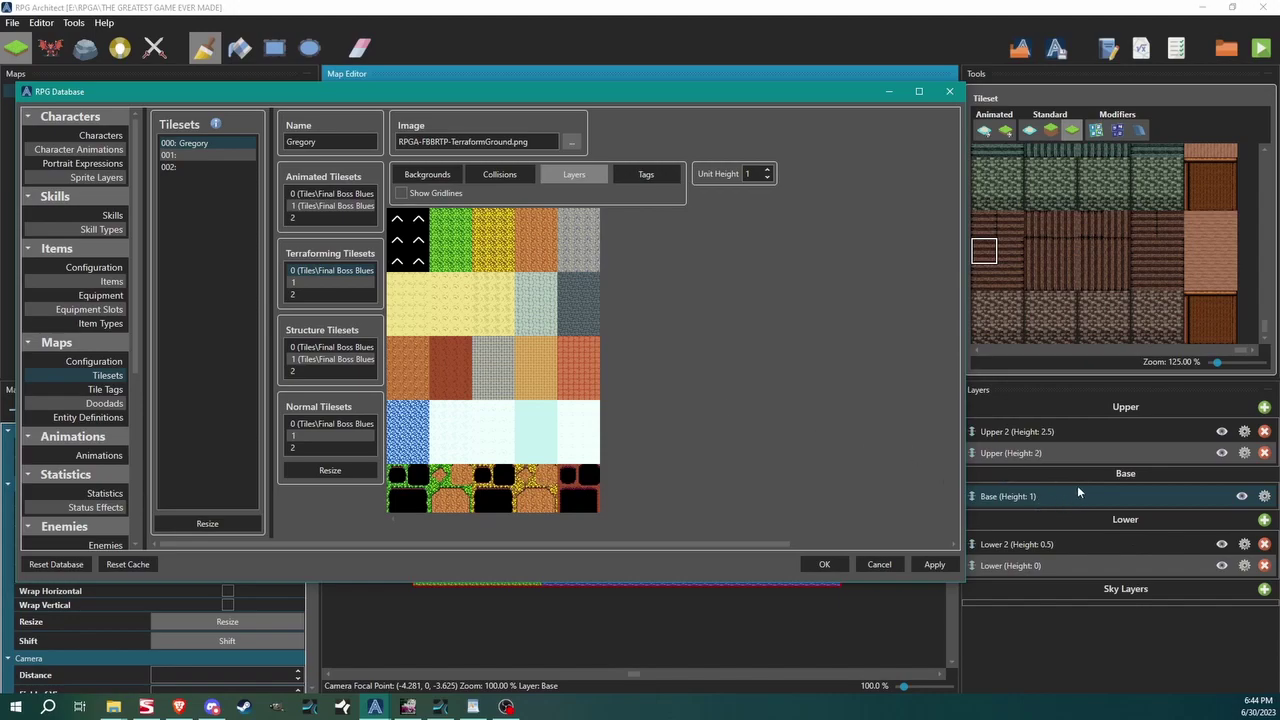
{"action": "left_click", "coordinate": [420, 249]}
{"action": "left_click", "coordinate": [423, 254]}
{"action": "left_click", "coordinate": [408, 236]}
{"action": "left_click", "coordinate": [418, 264]}
Tag grass 3, brown 2 and blue water 3, then reset the brown and blue tags to 0
{"action": "left_click", "coordinate": [652, 178]}
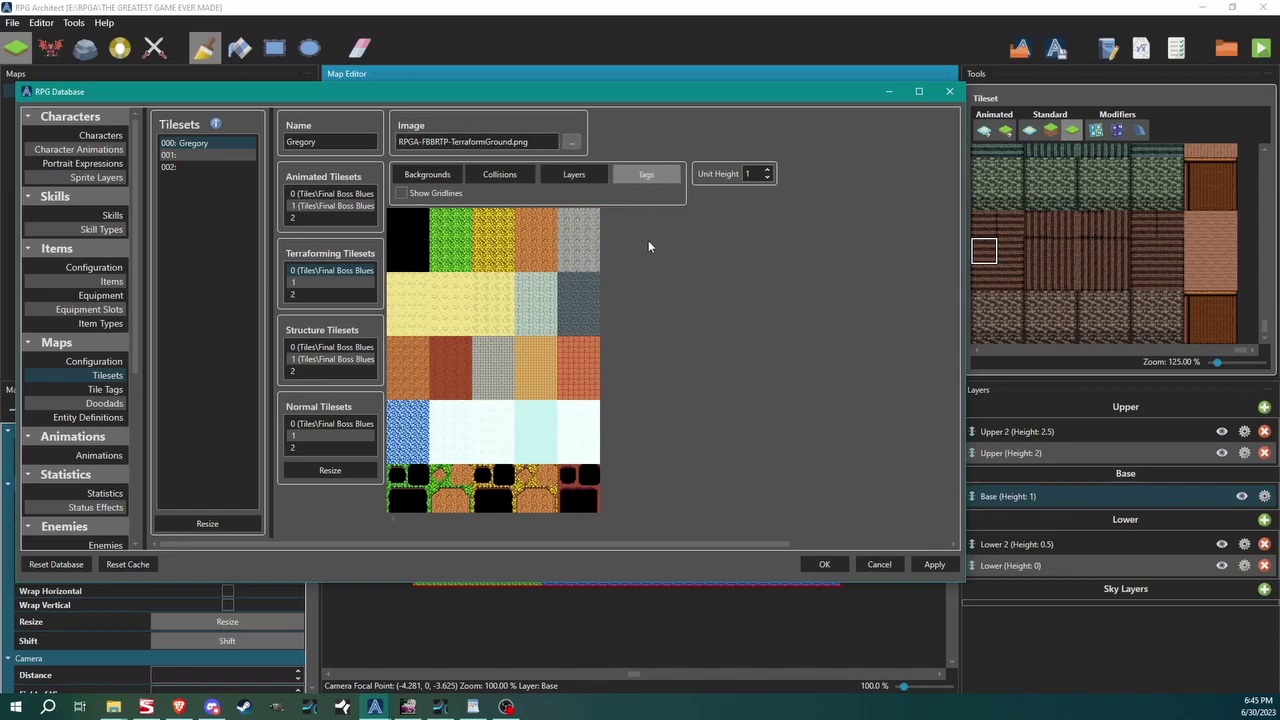
{"action": "left_click", "coordinate": [455, 252]}
{"action": "left_click", "coordinate": [450, 261]}
{"action": "left_click", "coordinate": [450, 261]}
{"action": "left_click", "coordinate": [440, 366]}
{"action": "left_click", "coordinate": [439, 380]}
{"action": "left_click", "coordinate": [399, 432]}
{"action": "left_click", "coordinate": [401, 438]}
{"action": "left_click", "coordinate": [403, 442]}
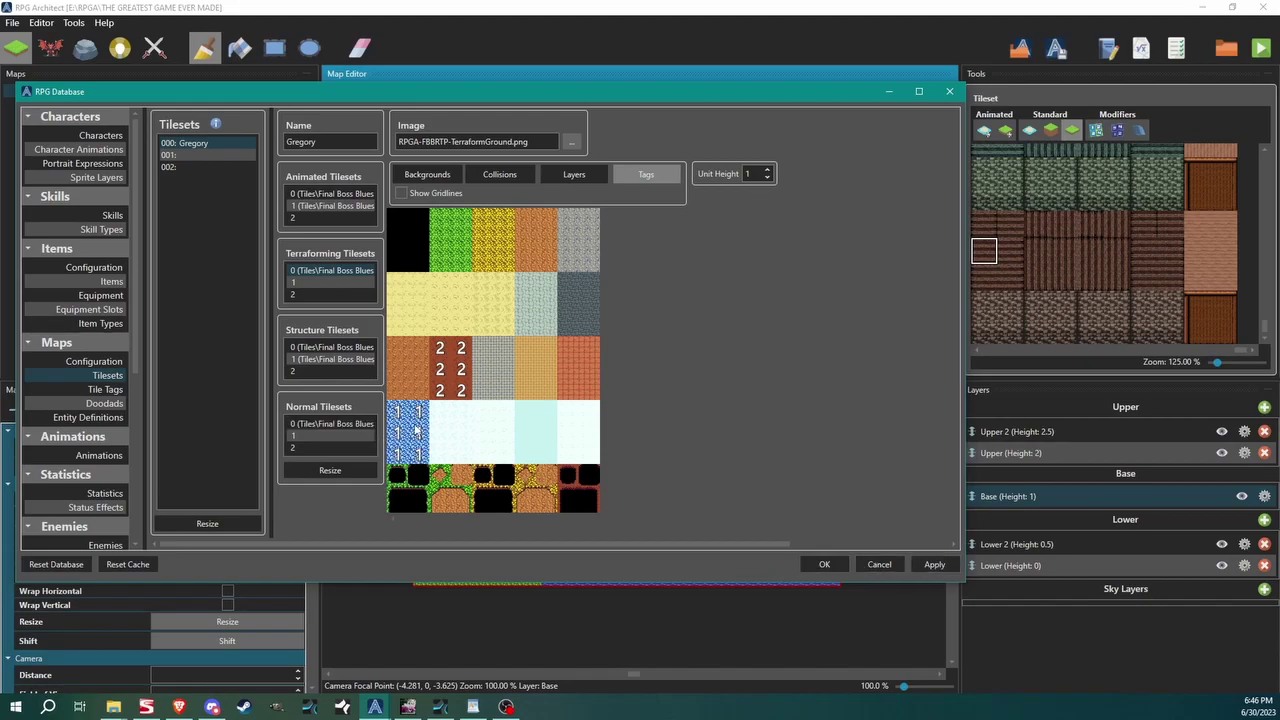
{"action": "left_click", "coordinate": [452, 370]}
{"action": "left_click", "coordinate": [418, 432]}
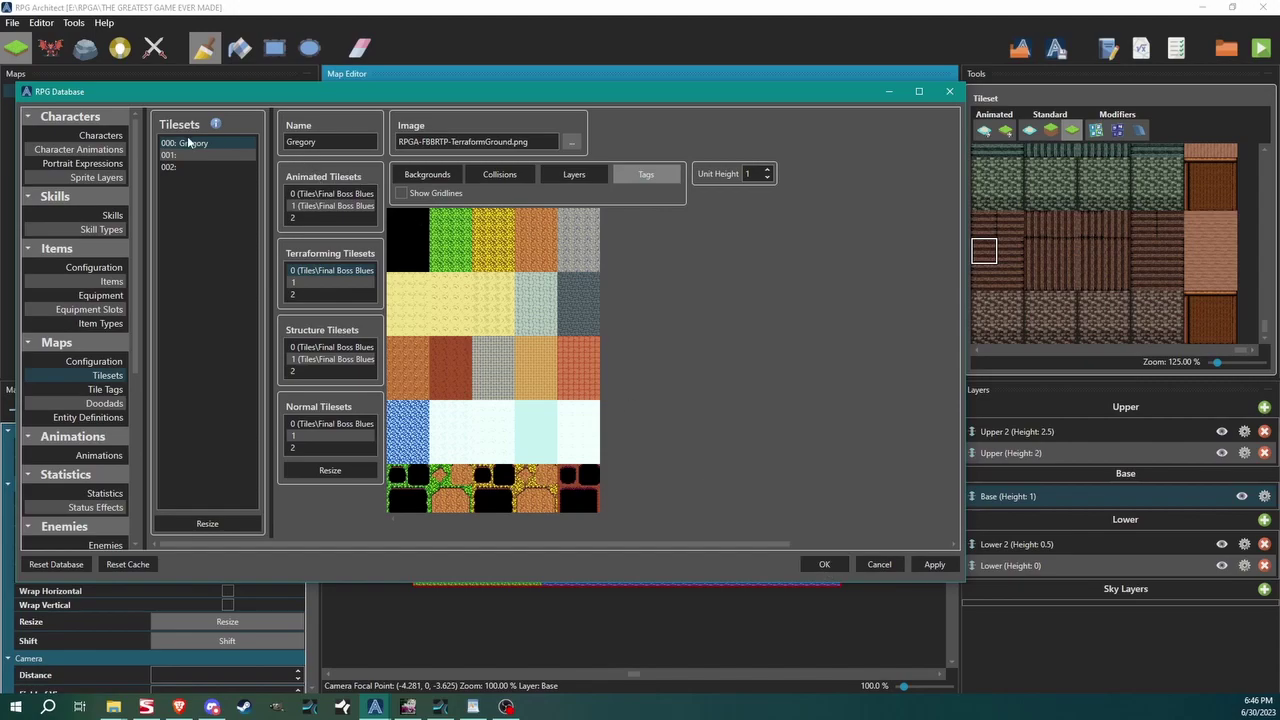
Compare structure tileset 0 with normal tileset 0, ending on the RPGA-FBBRTP-StructureV1.png sheet
{"action": "left_click", "coordinate": [332, 347]}
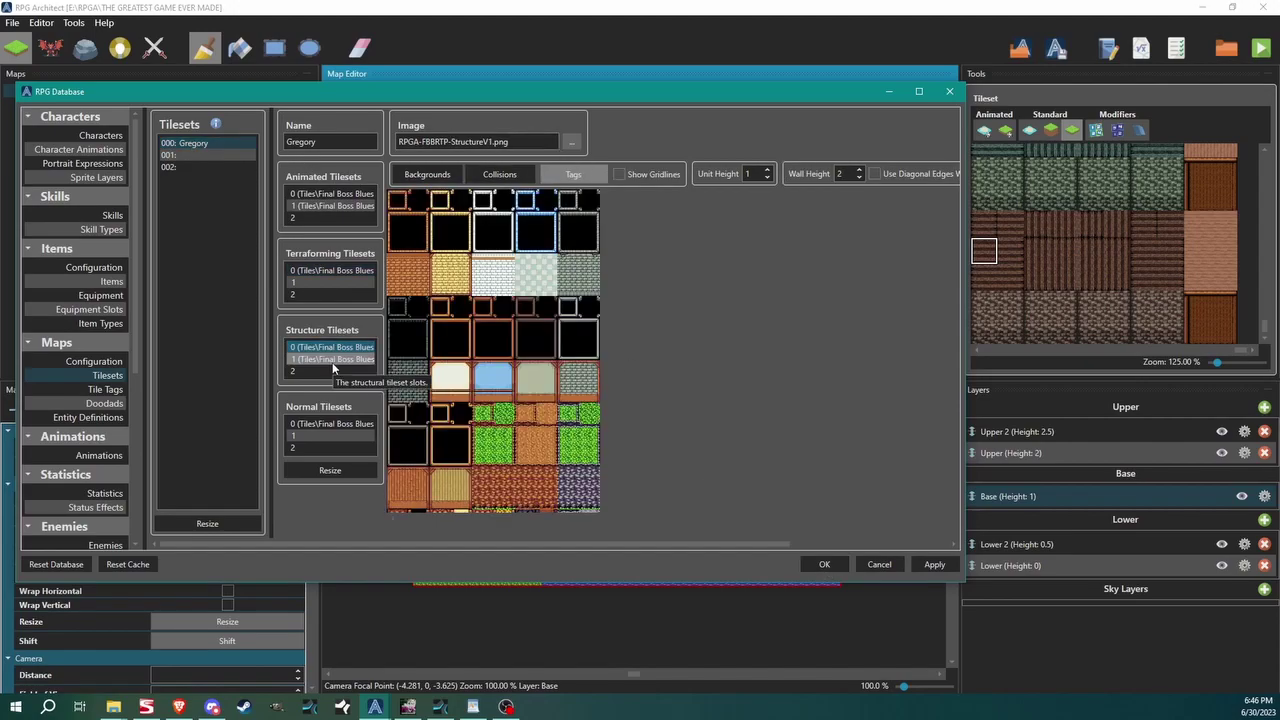
{"action": "left_click", "coordinate": [336, 423]}
{"action": "left_click", "coordinate": [325, 347]}
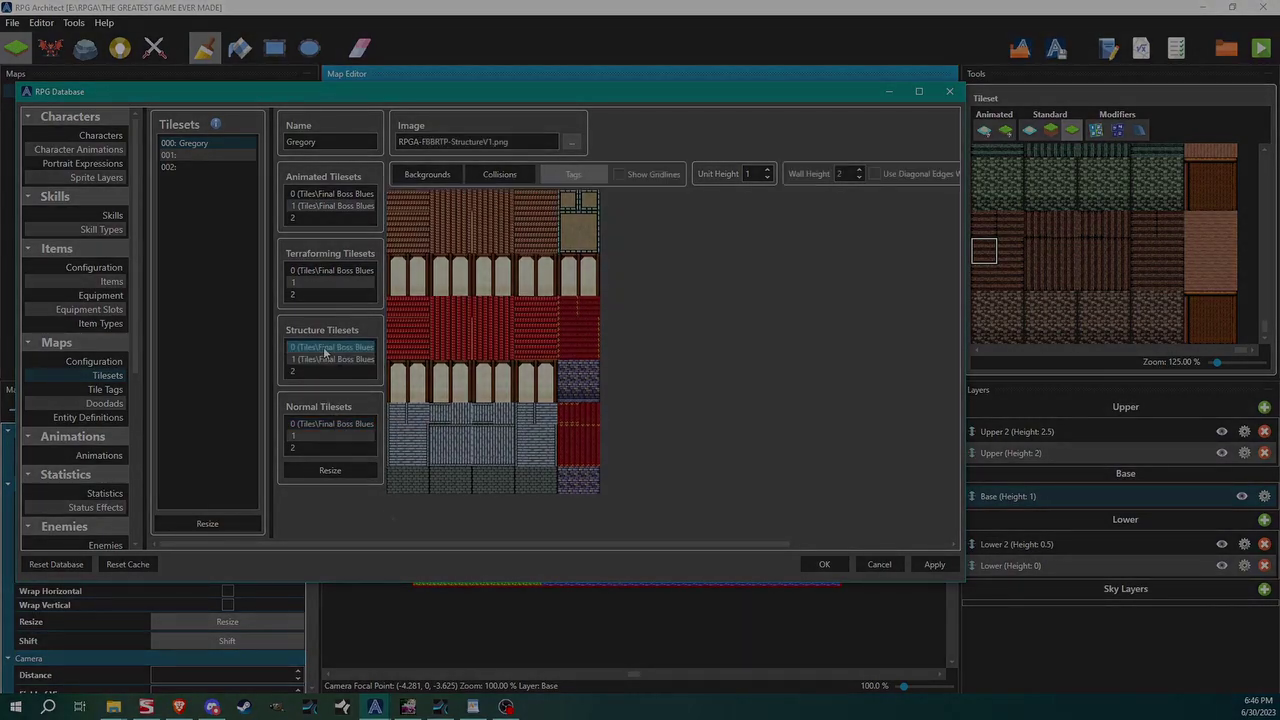